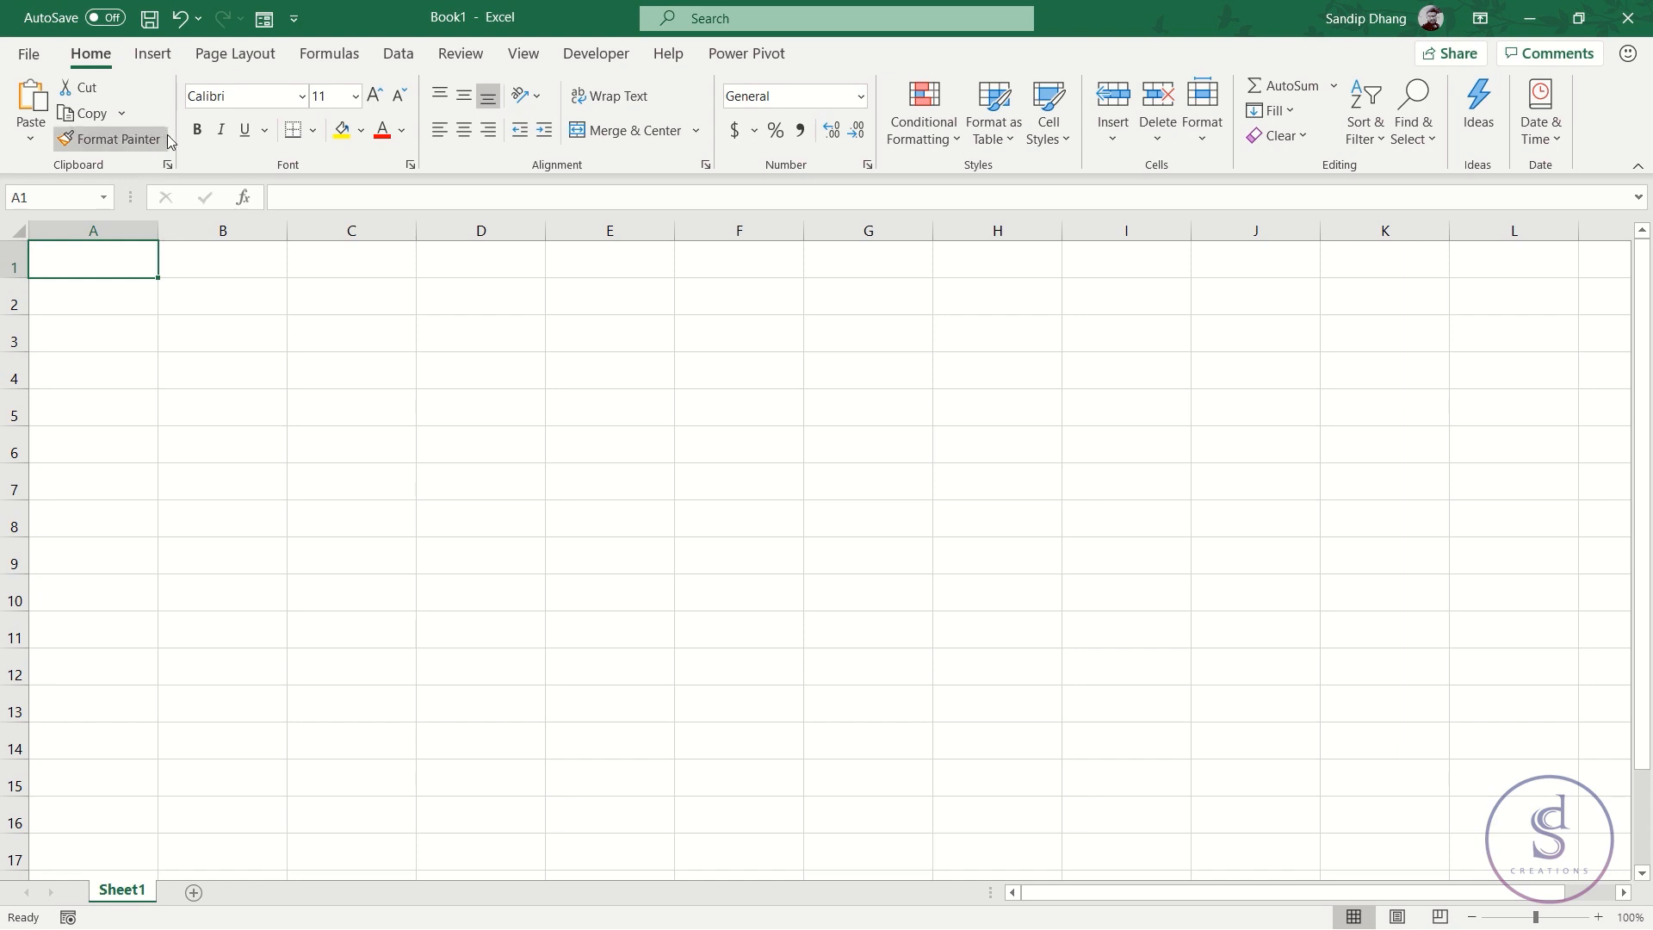
# Open the Visual Basic editor for Book1 and insert a new standard code module
pyautogui.click(594, 54)
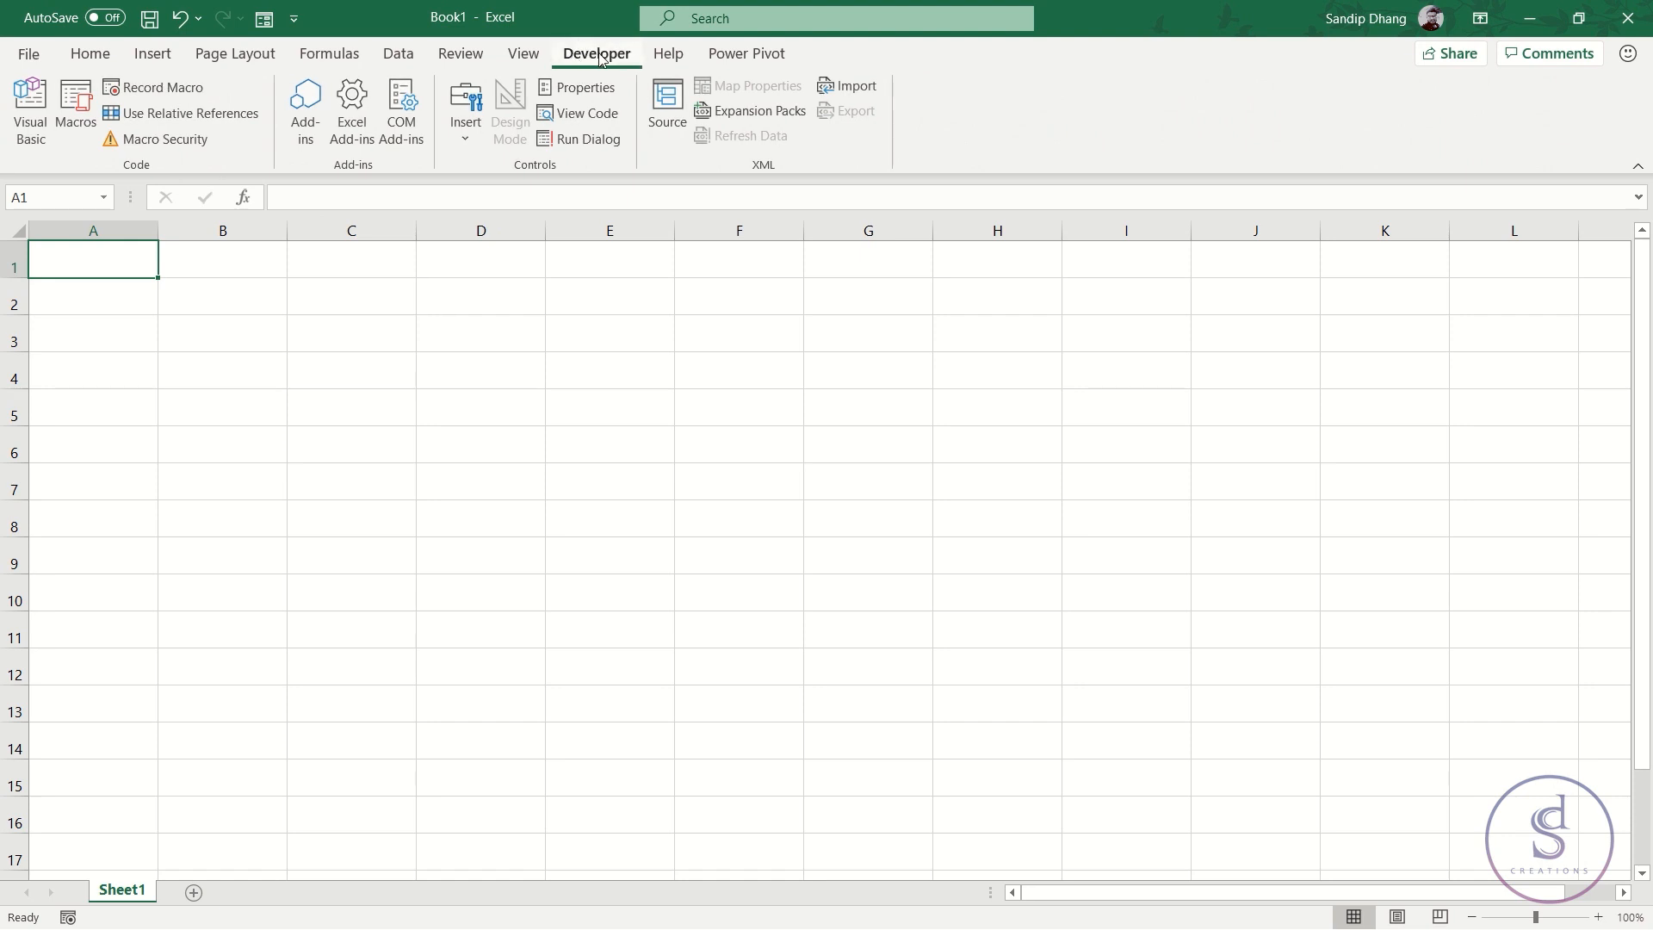
pyautogui.click(44, 151)
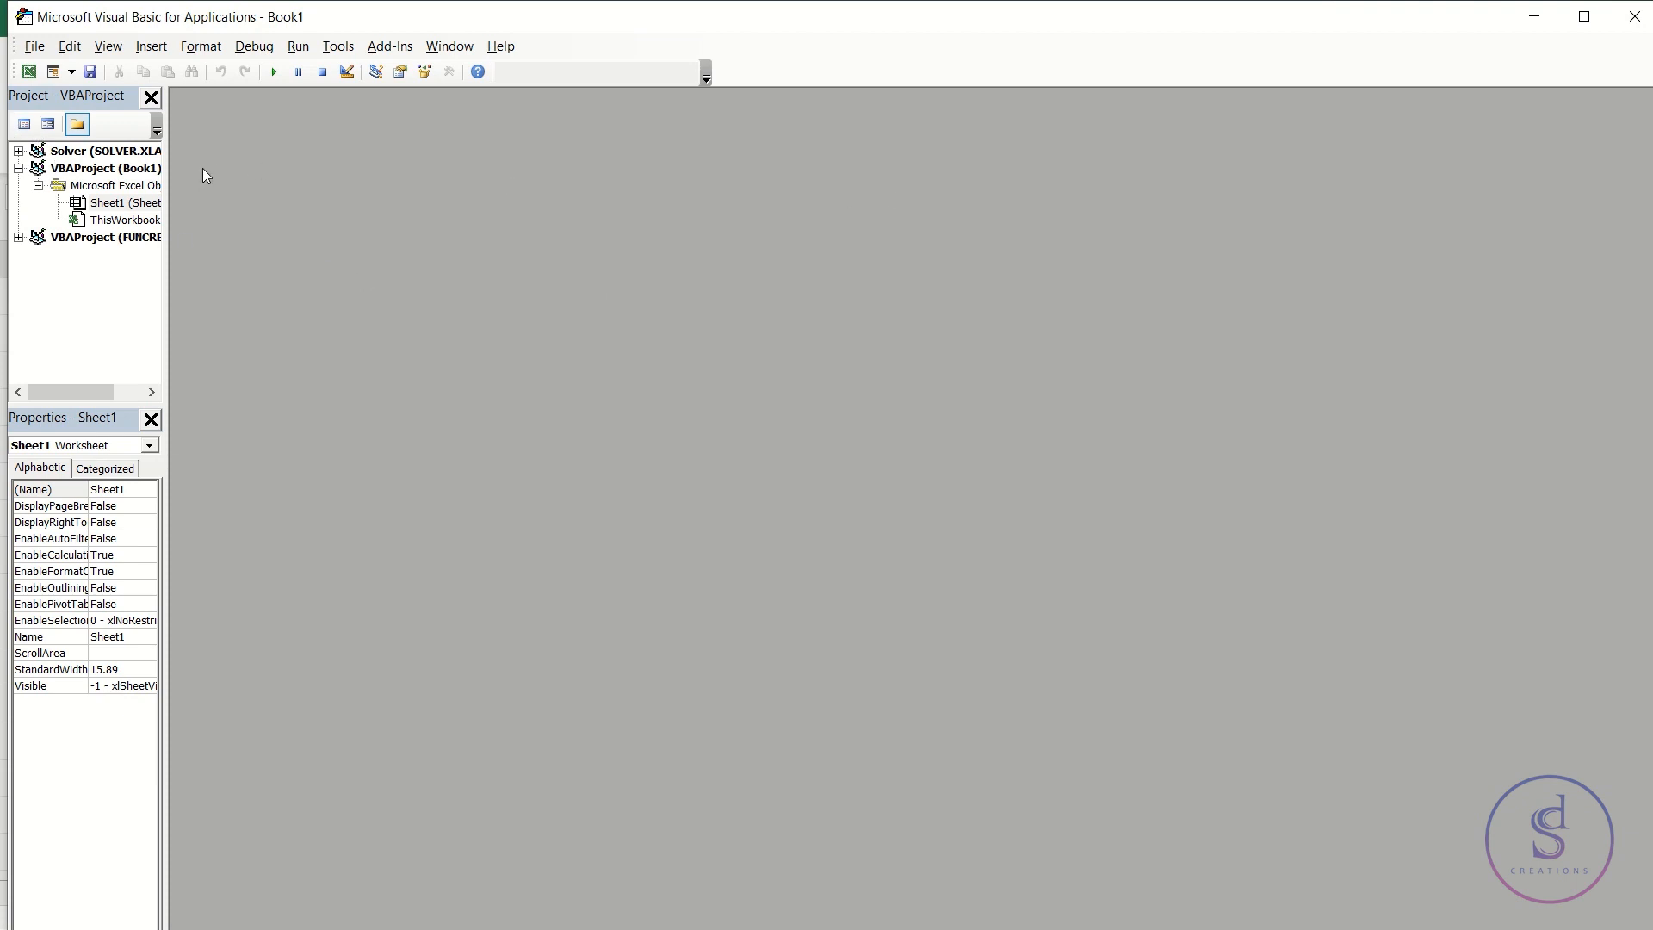
pyautogui.click(152, 45)
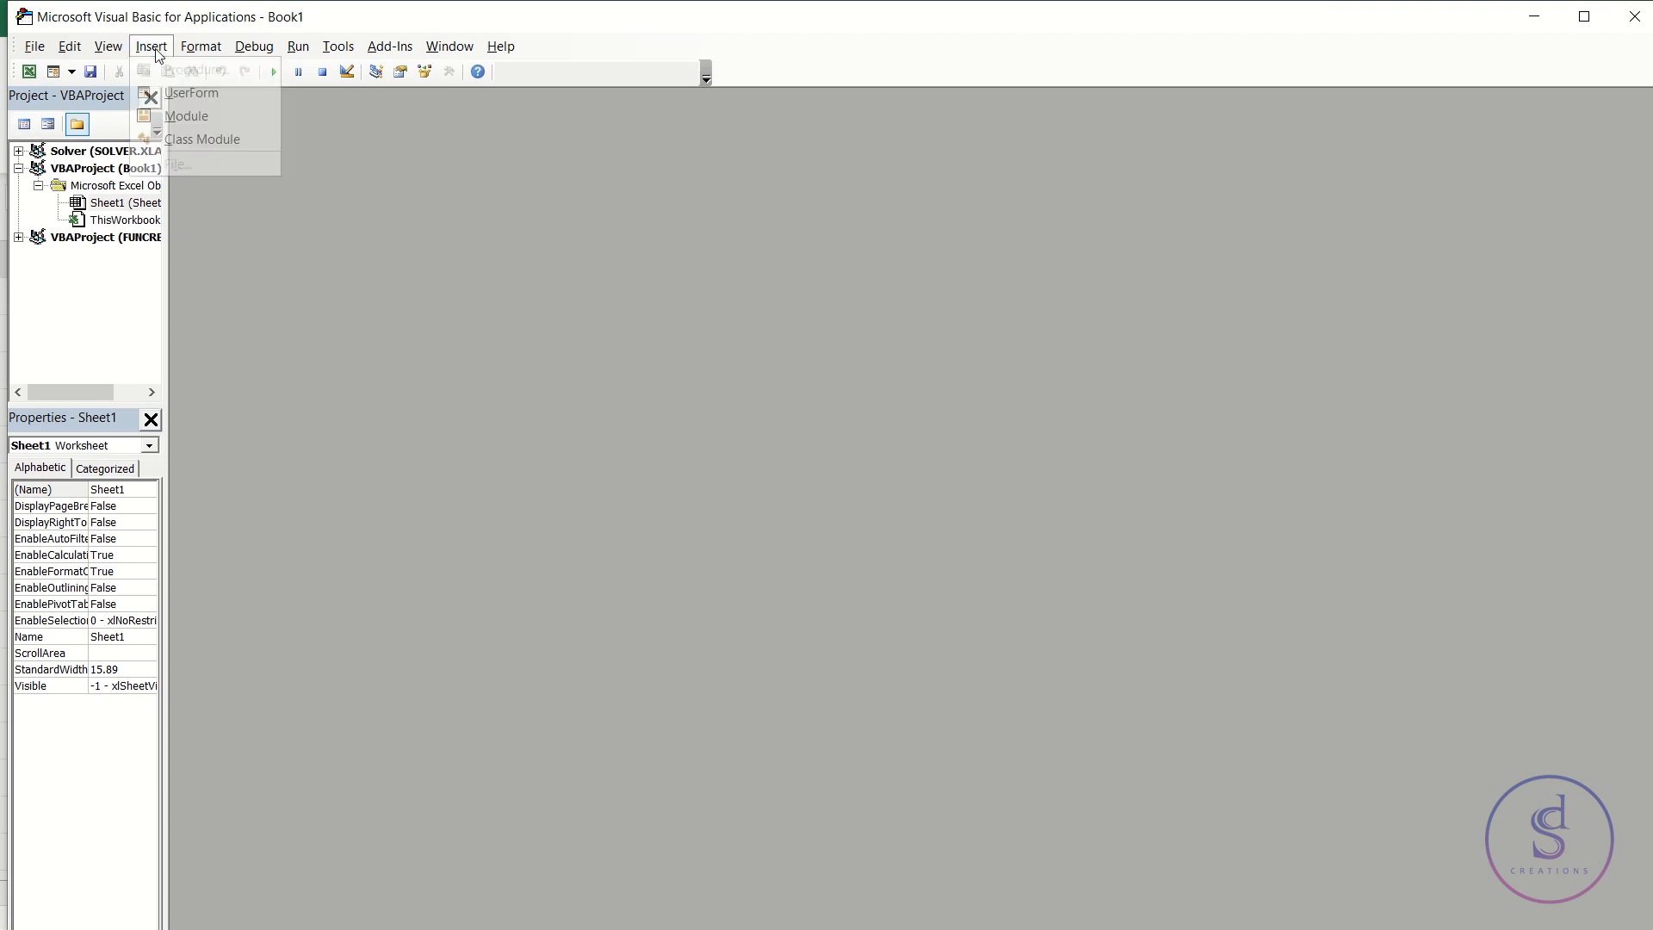
pyautogui.click(188, 114)
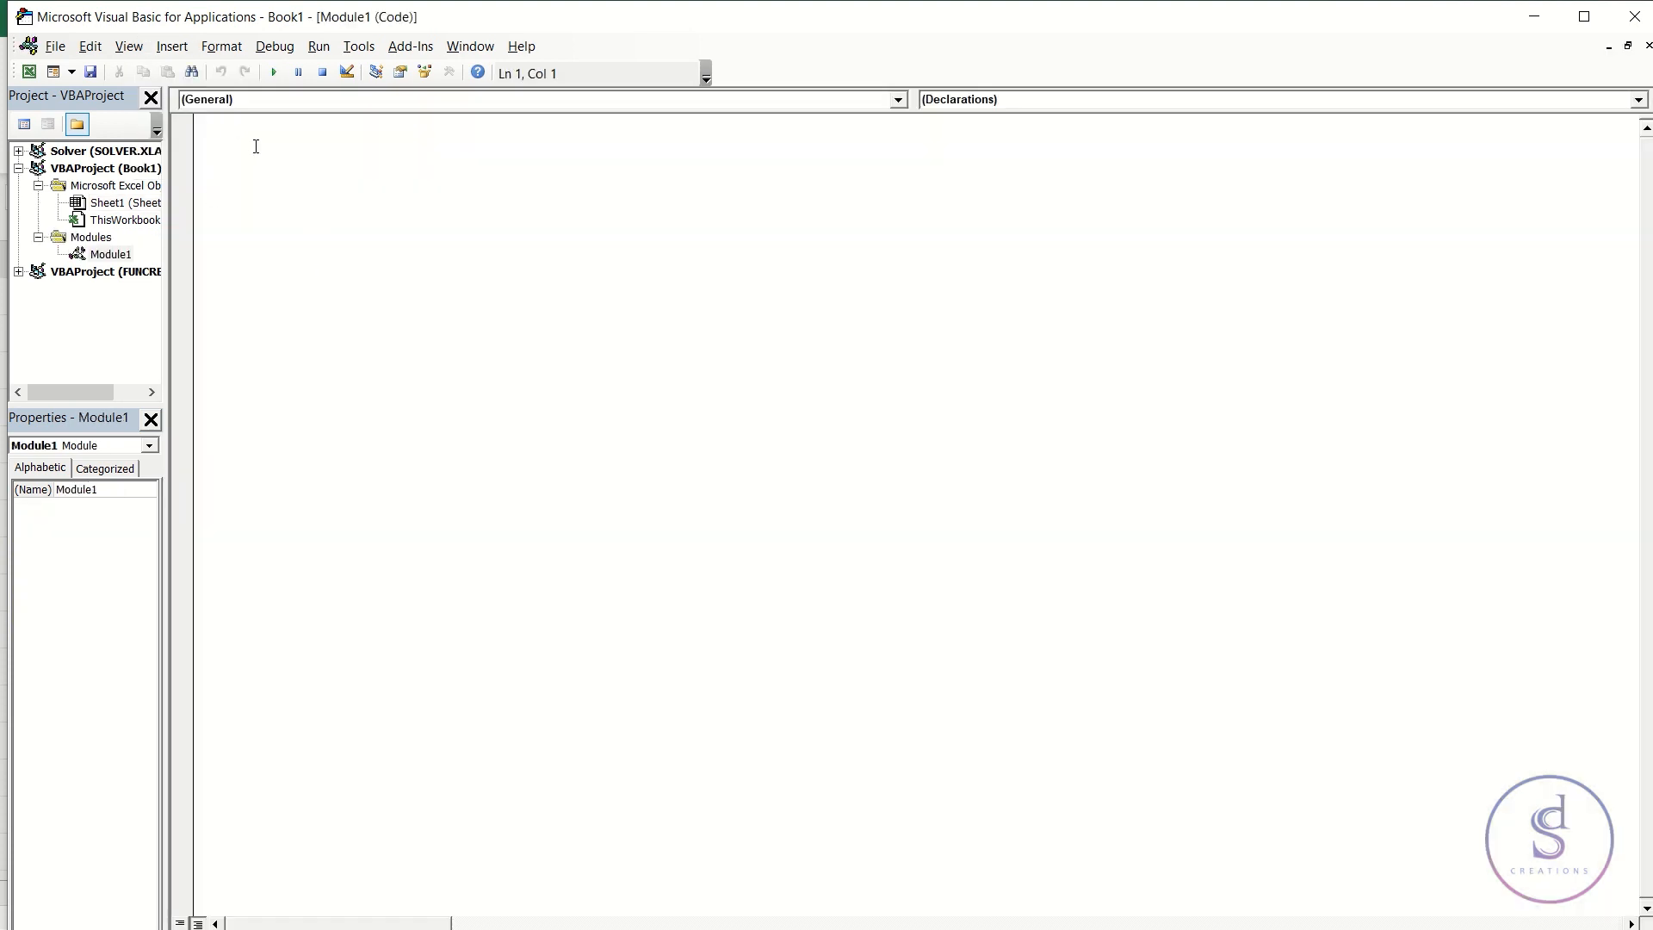
pyautogui.write('awfadvaadg')
pyautogui.press('BackSpace')
pyautogui.press('BackSpace')
pyautogui.press('BackSpace')
pyautogui.press('BackSpace')
pyautogui.press('BackSpace')
pyautogui.press('BackSpace')
pyautogui.press('BackSpace')
pyautogui.press('BackSpace')
pyautogui.press('BackSpace')
pyautogui.press('BackSpace')
# Close the Visual Basic editor and confirm the ribbon customization with the Developer tab enabled
pyautogui.click(1634, 16)
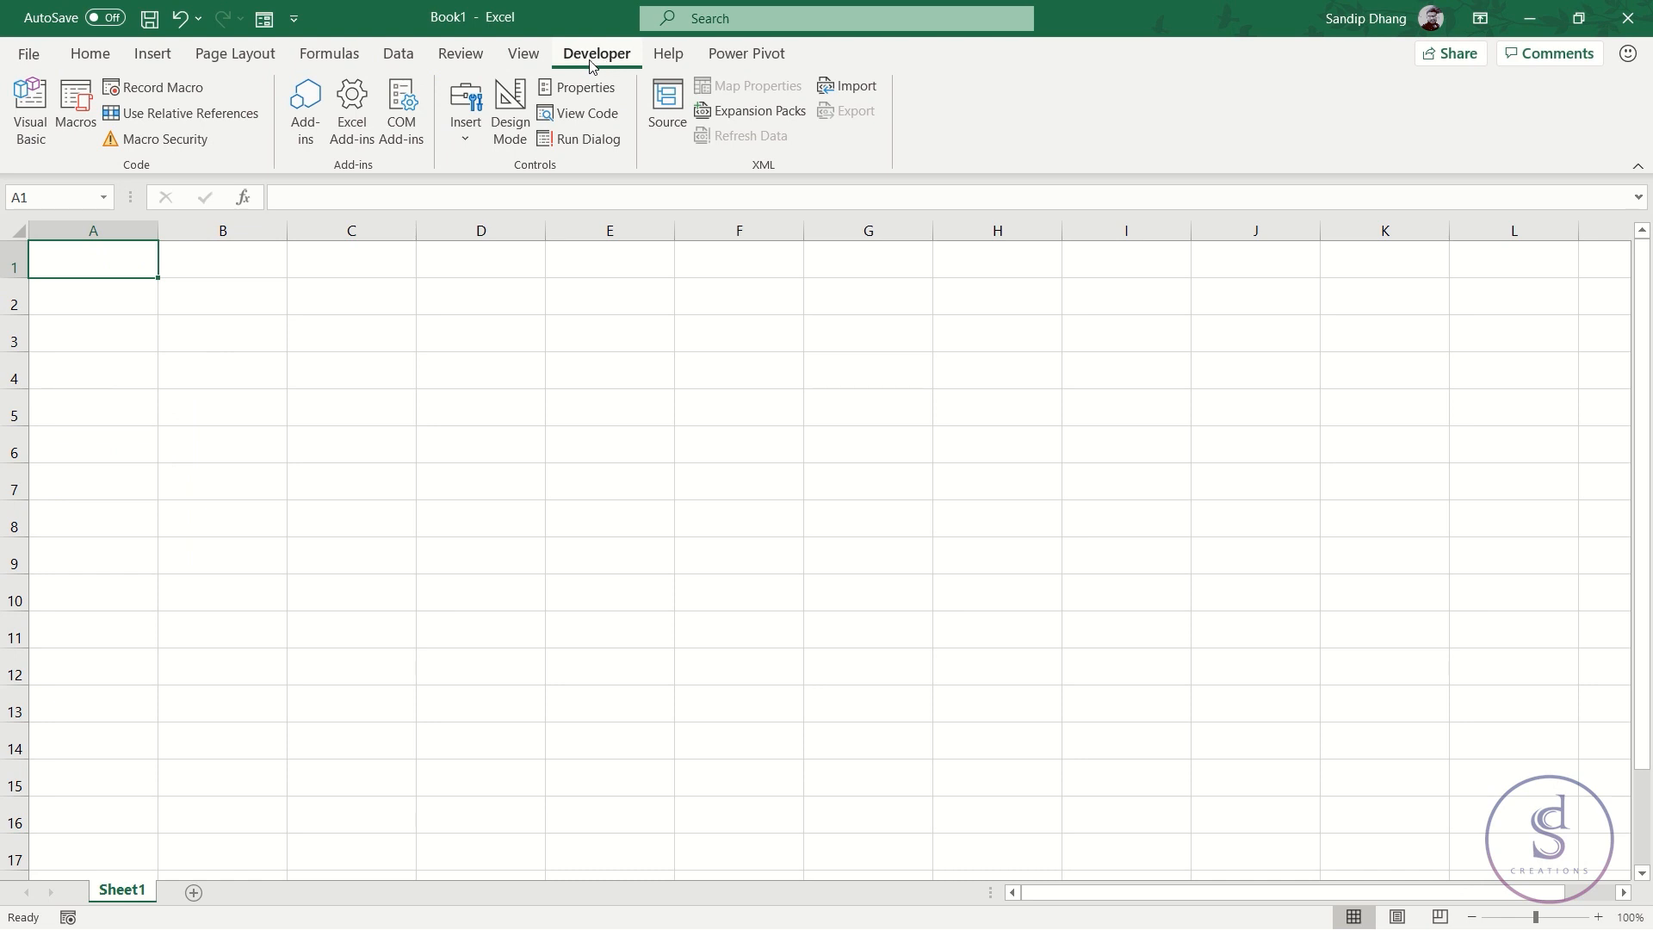
pyautogui.rightClick(519, 56)
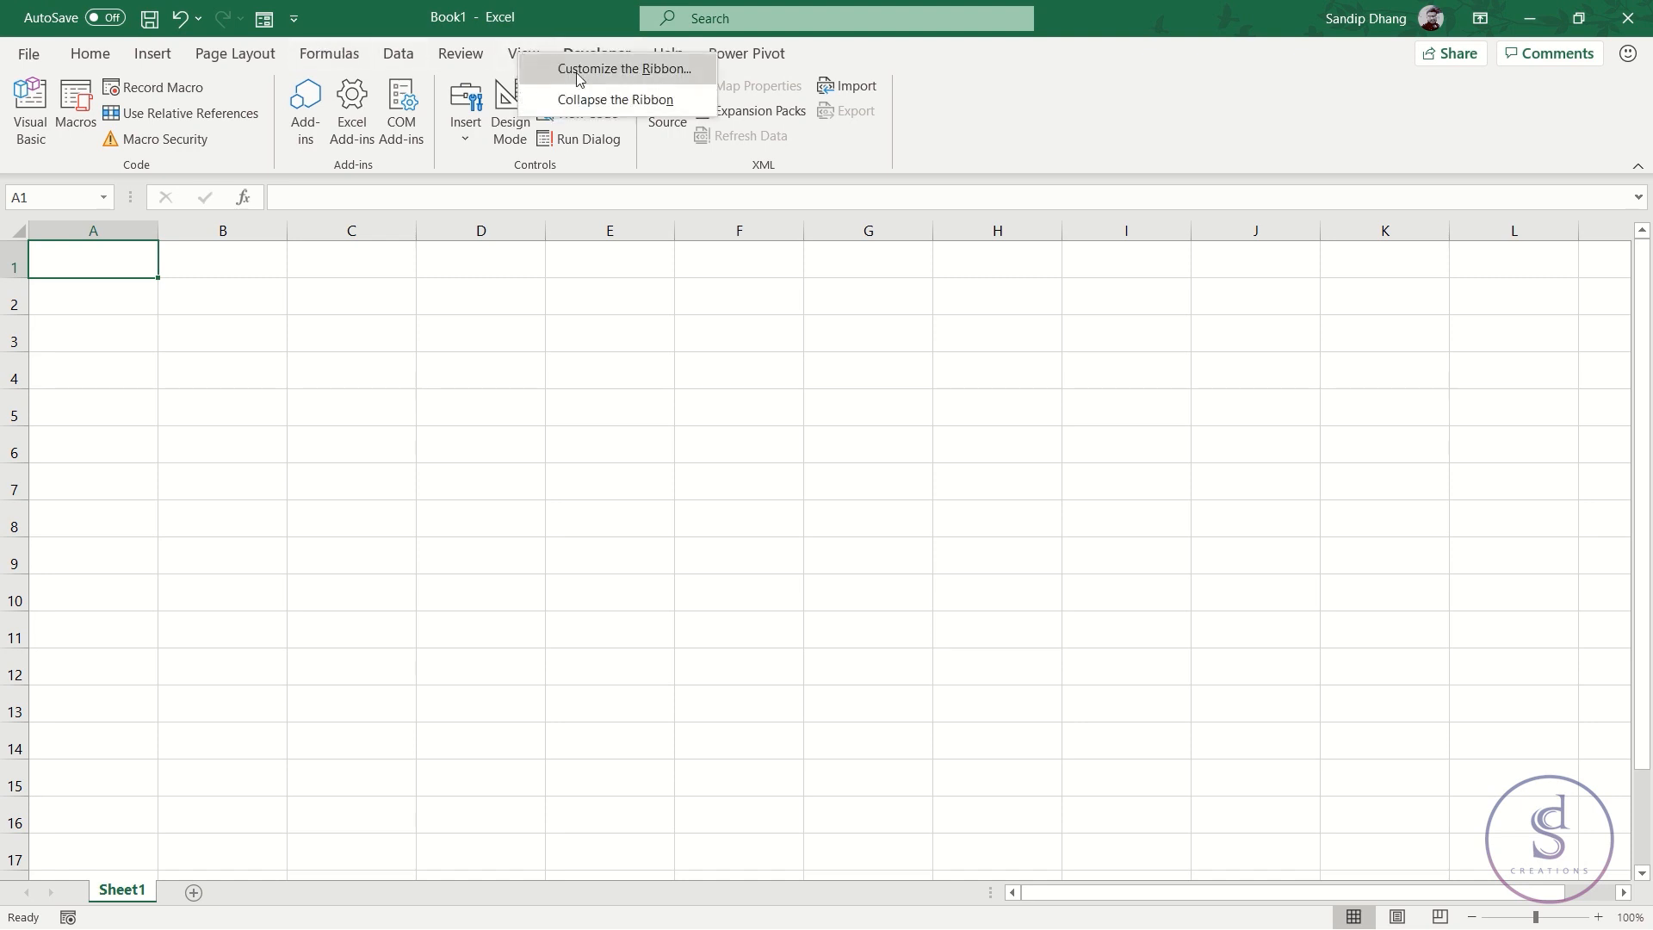
pyautogui.click(637, 68)
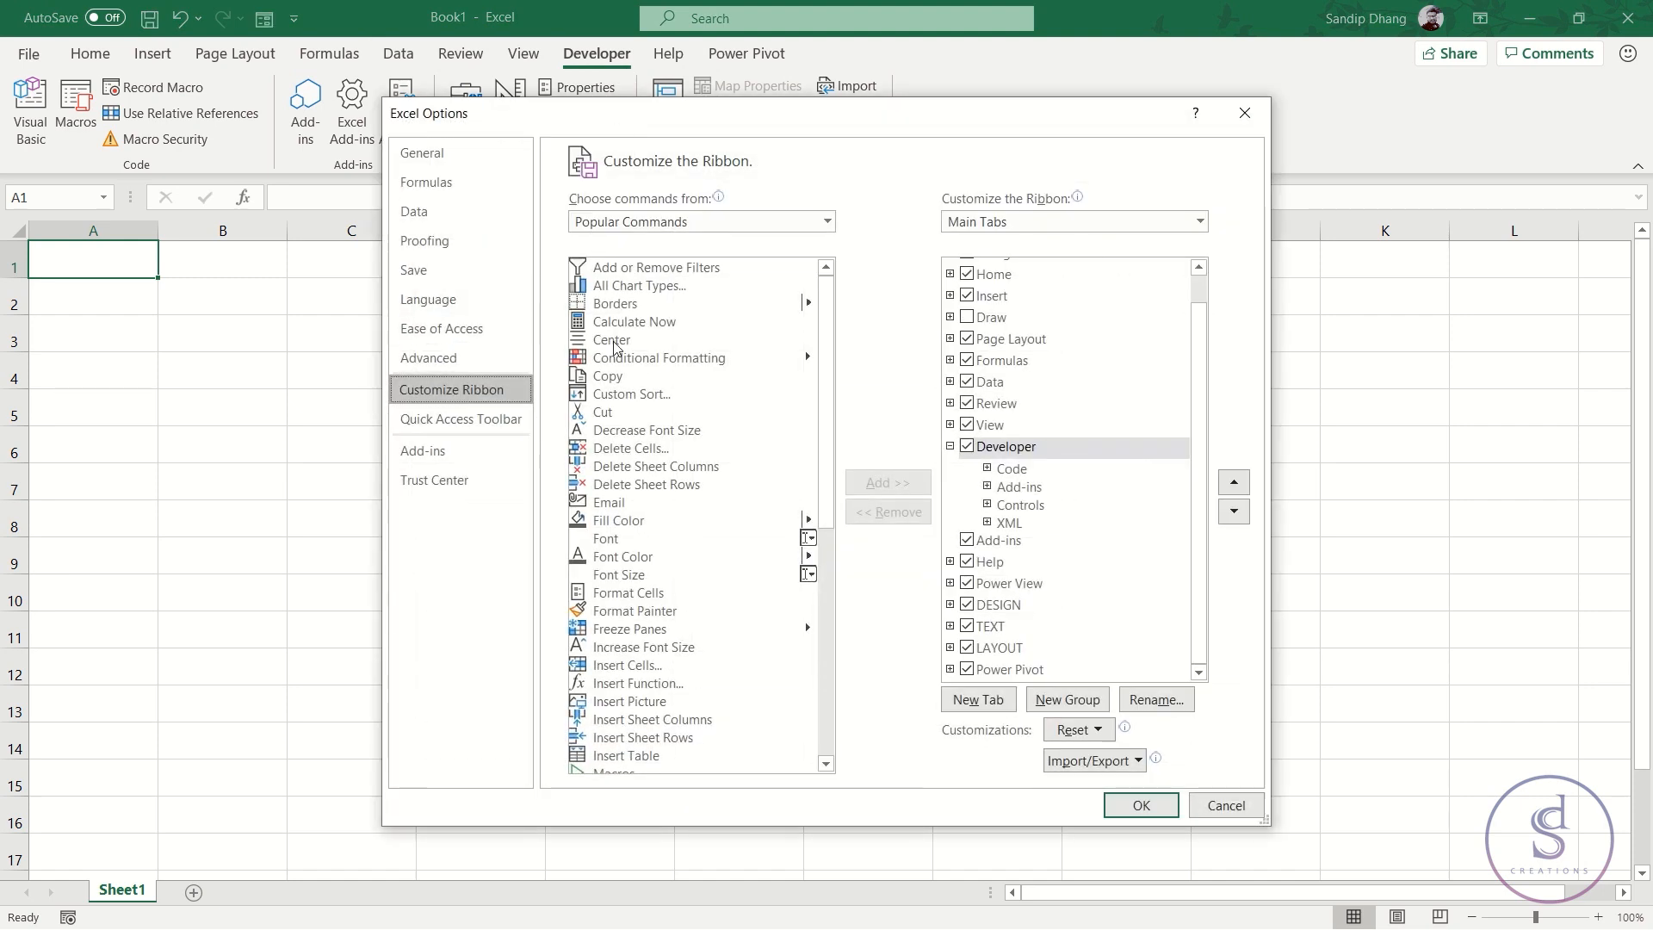
pyautogui.doubleClick(965, 442)
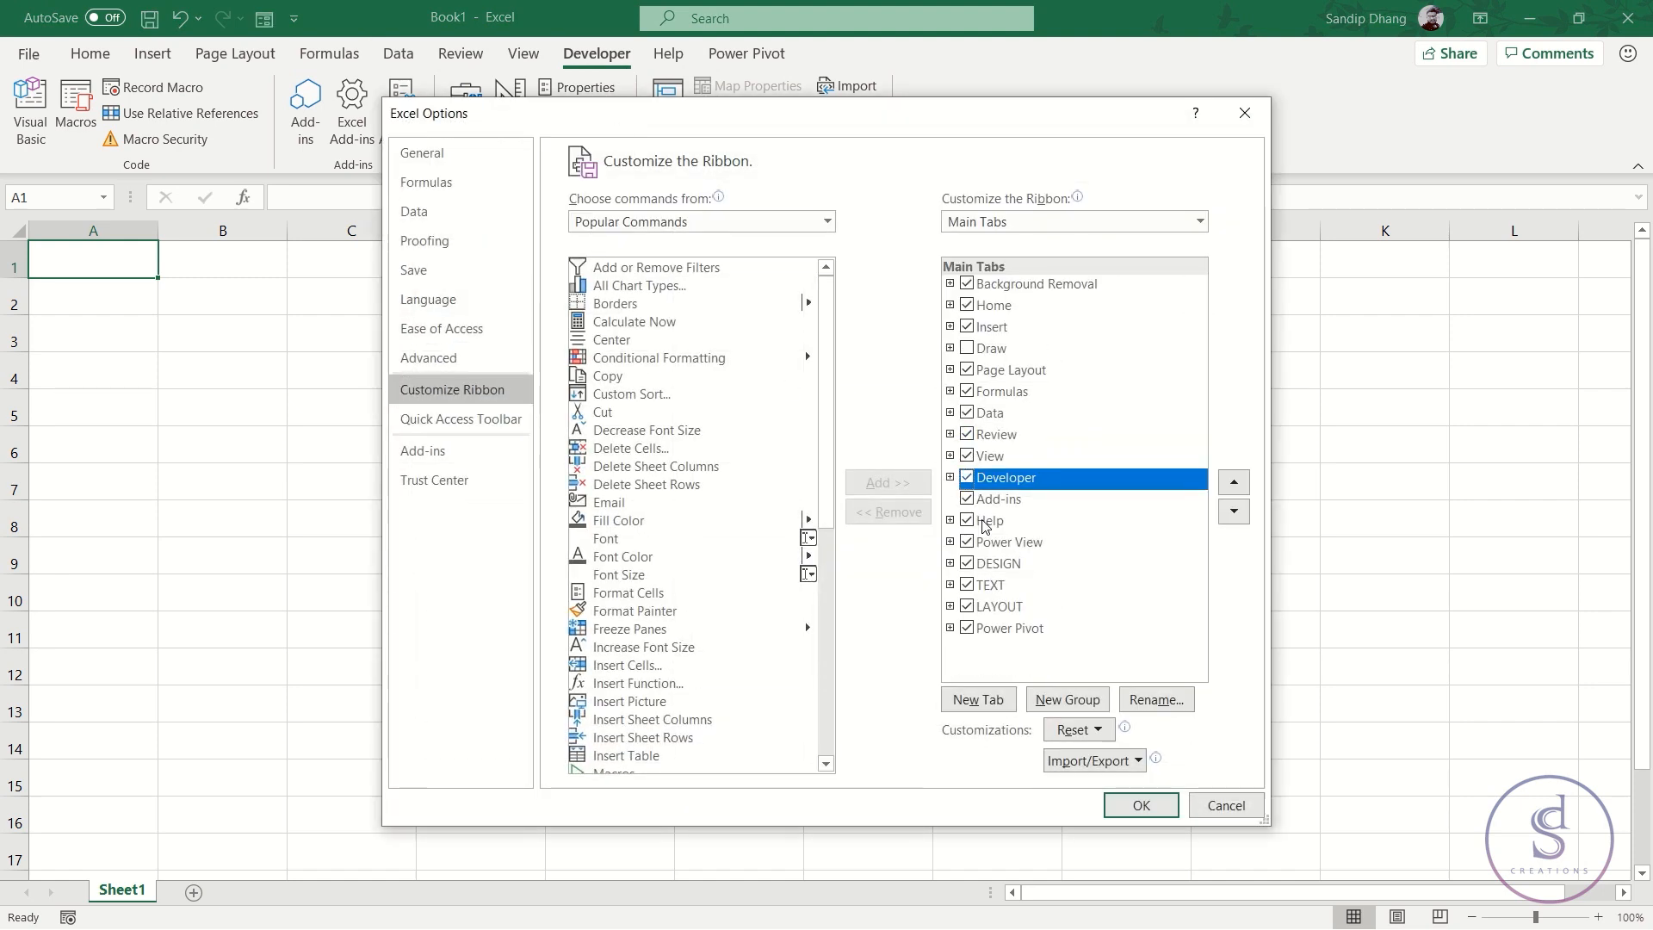
pyautogui.click(1142, 804)
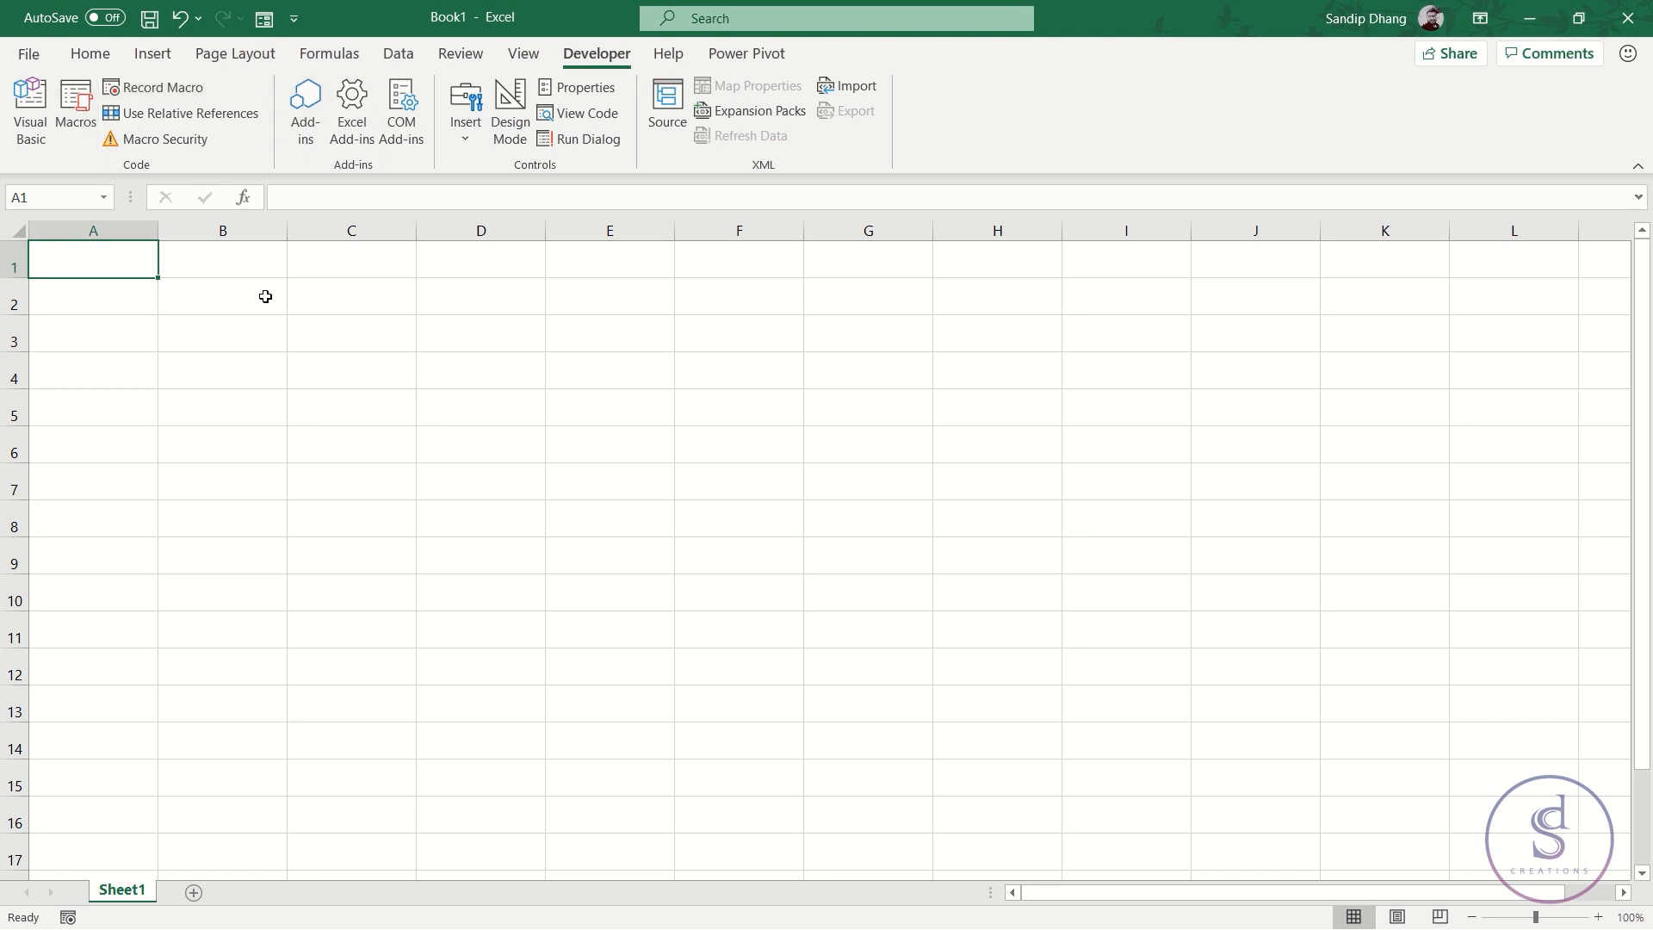
# Reopen the Visual Basic editor briefly, close it, and view the macro commands available in the workbook
pyautogui.hotkey('alt', 'F11')
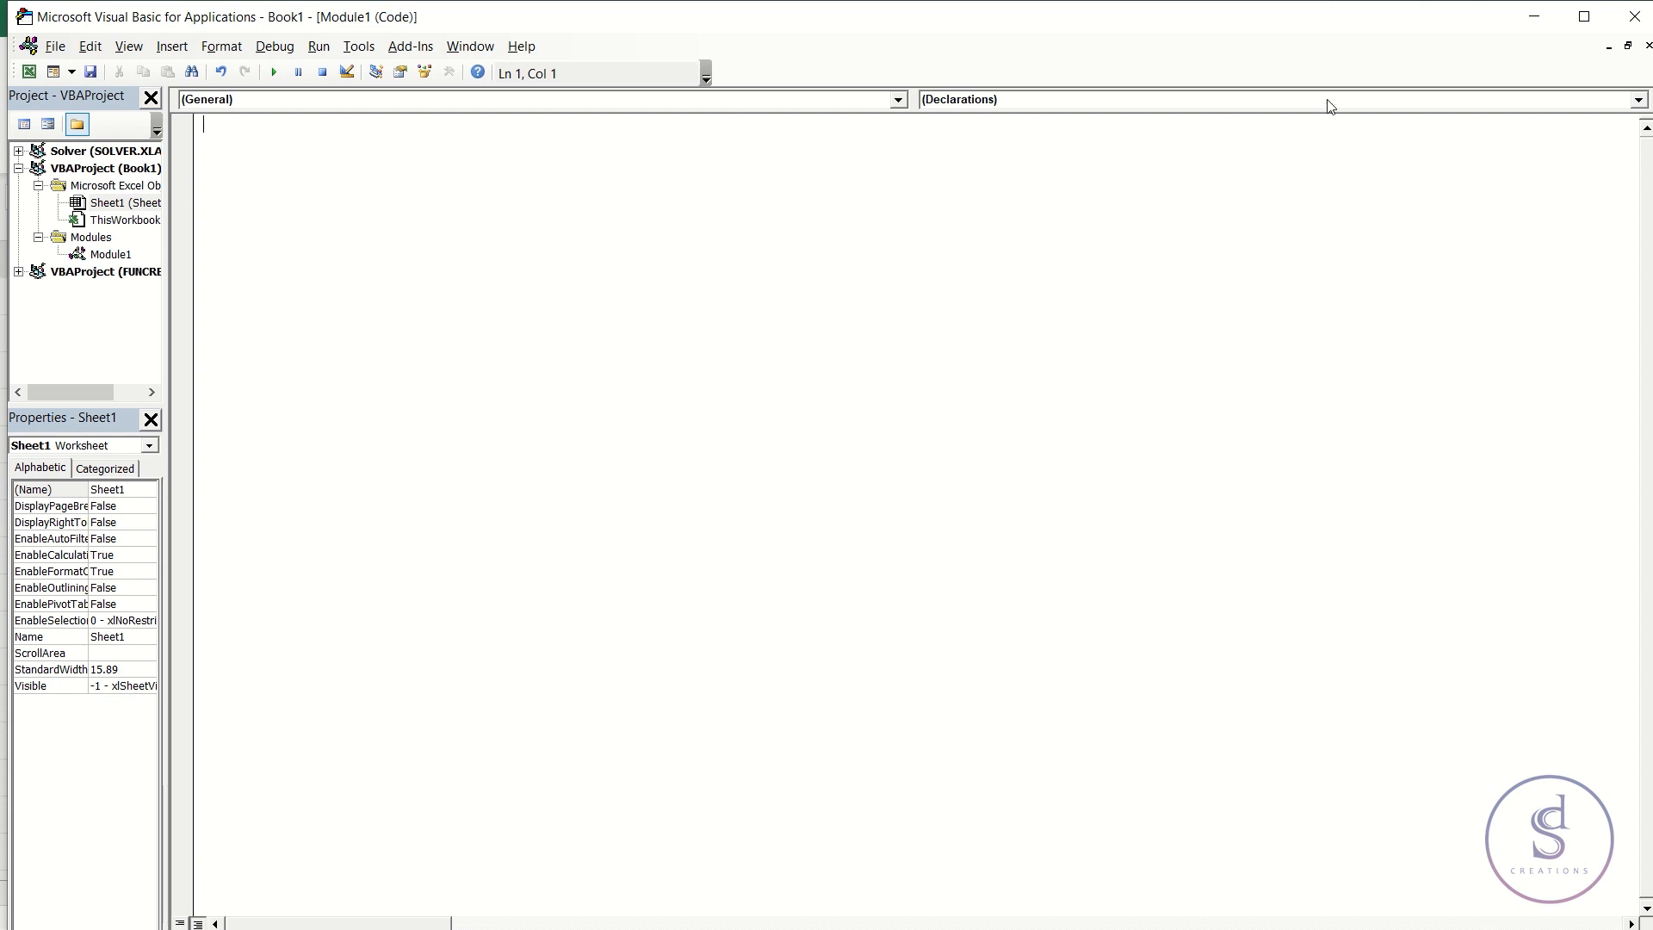
pyautogui.click(1630, 21)
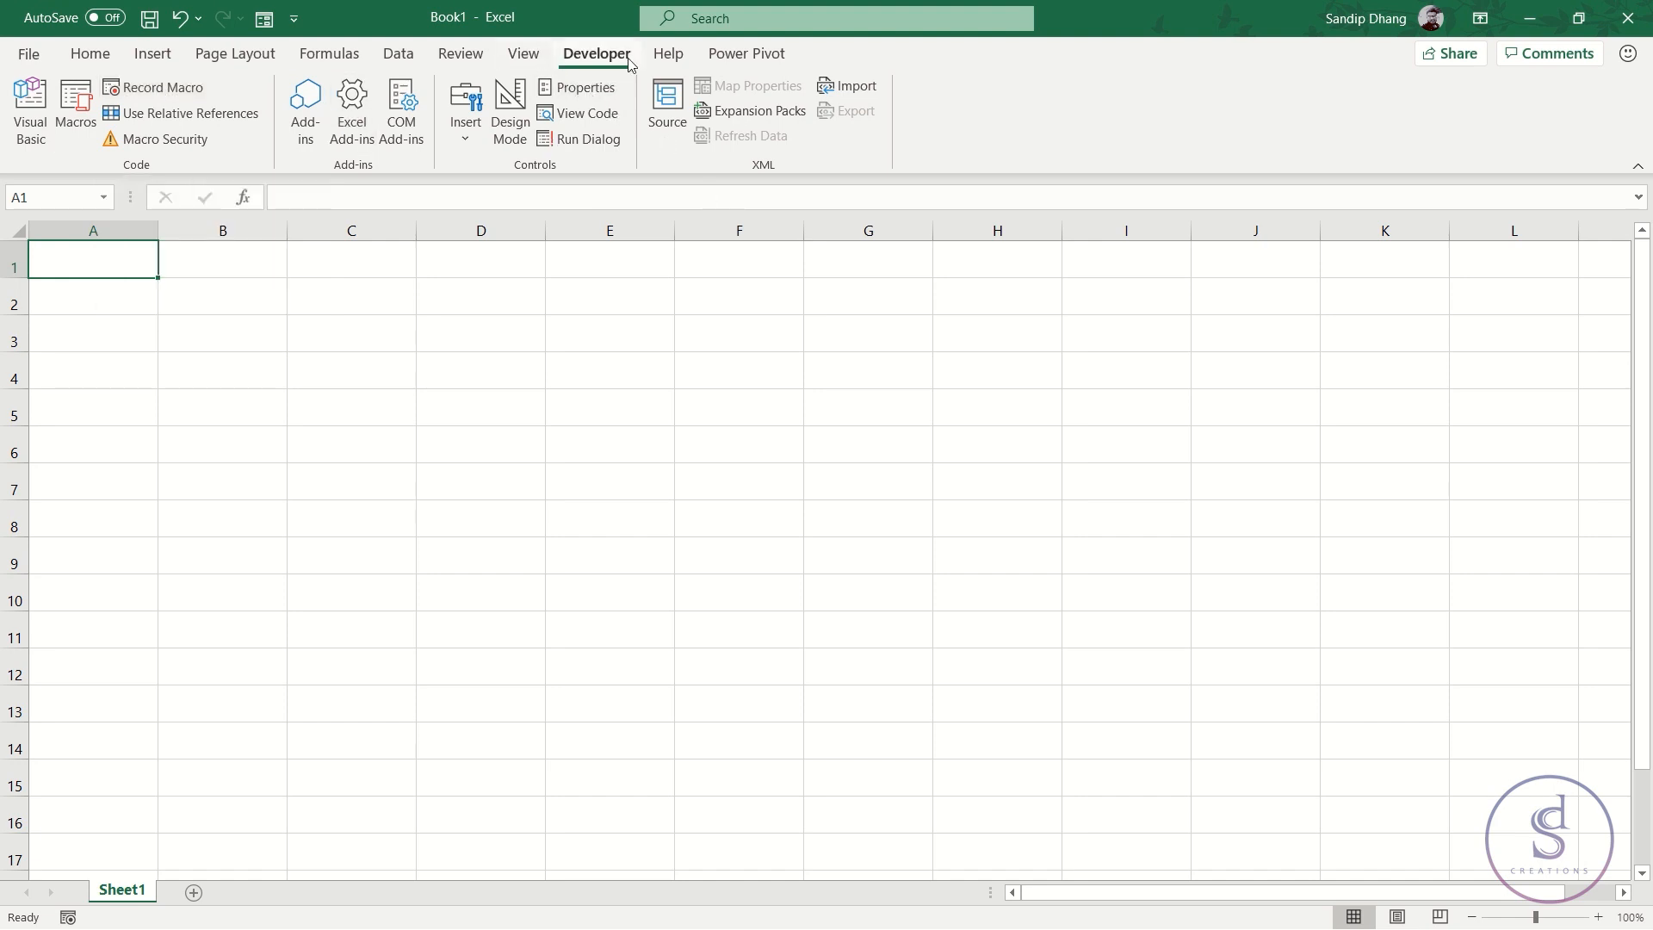
pyautogui.click(523, 55)
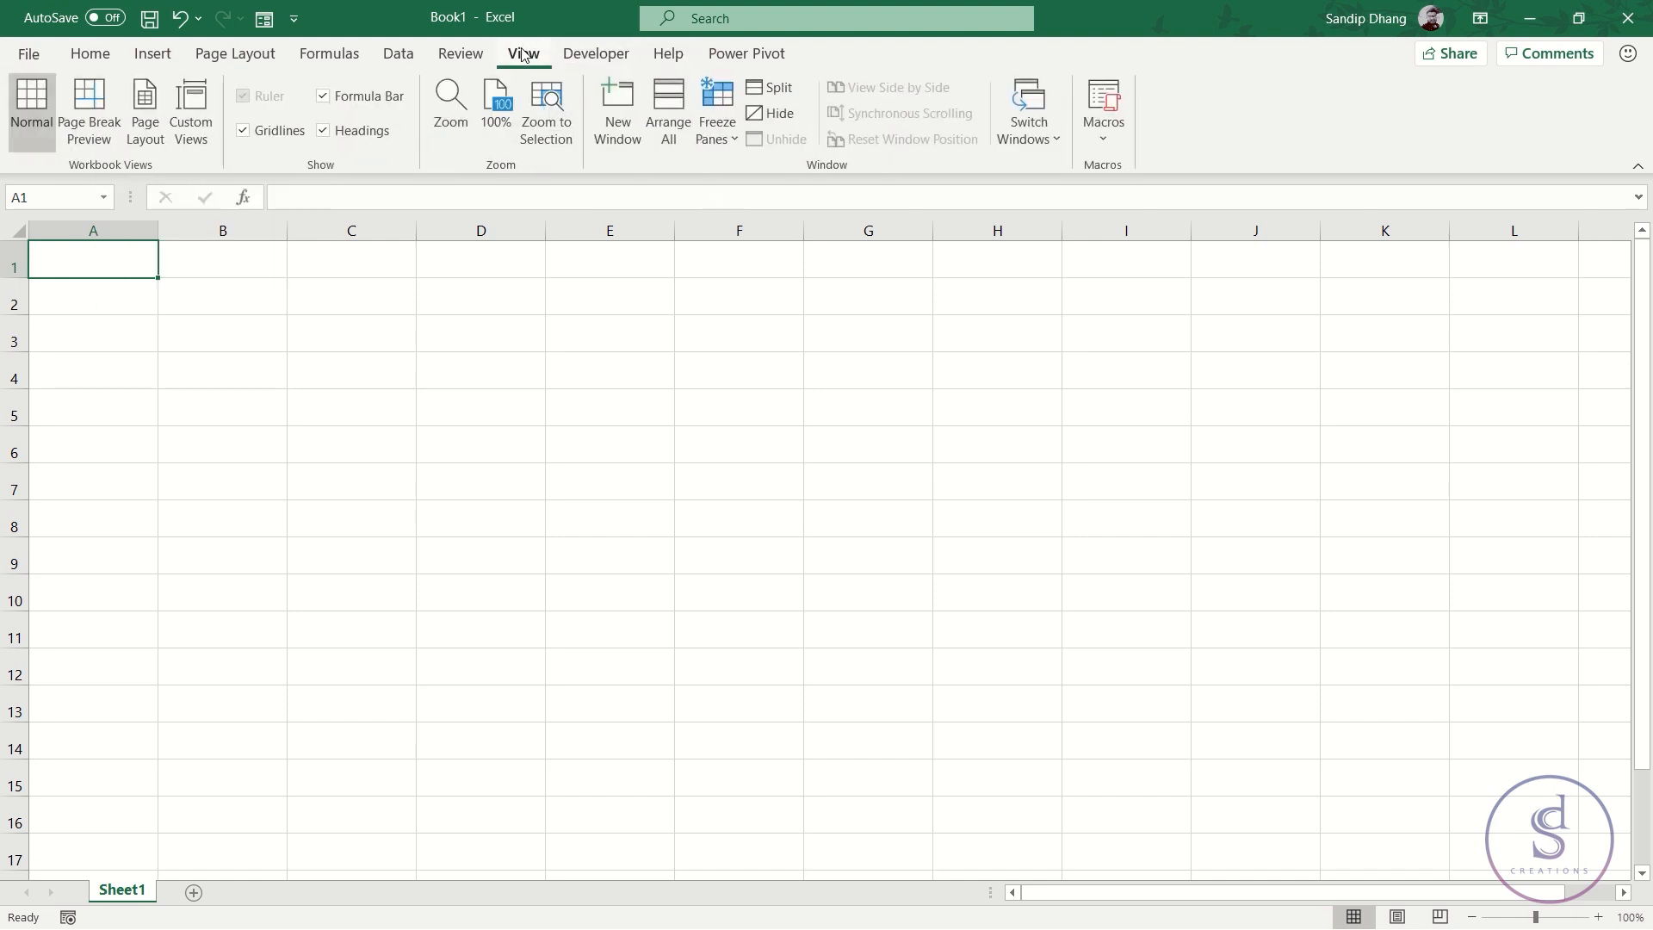
pyautogui.click(1103, 127)
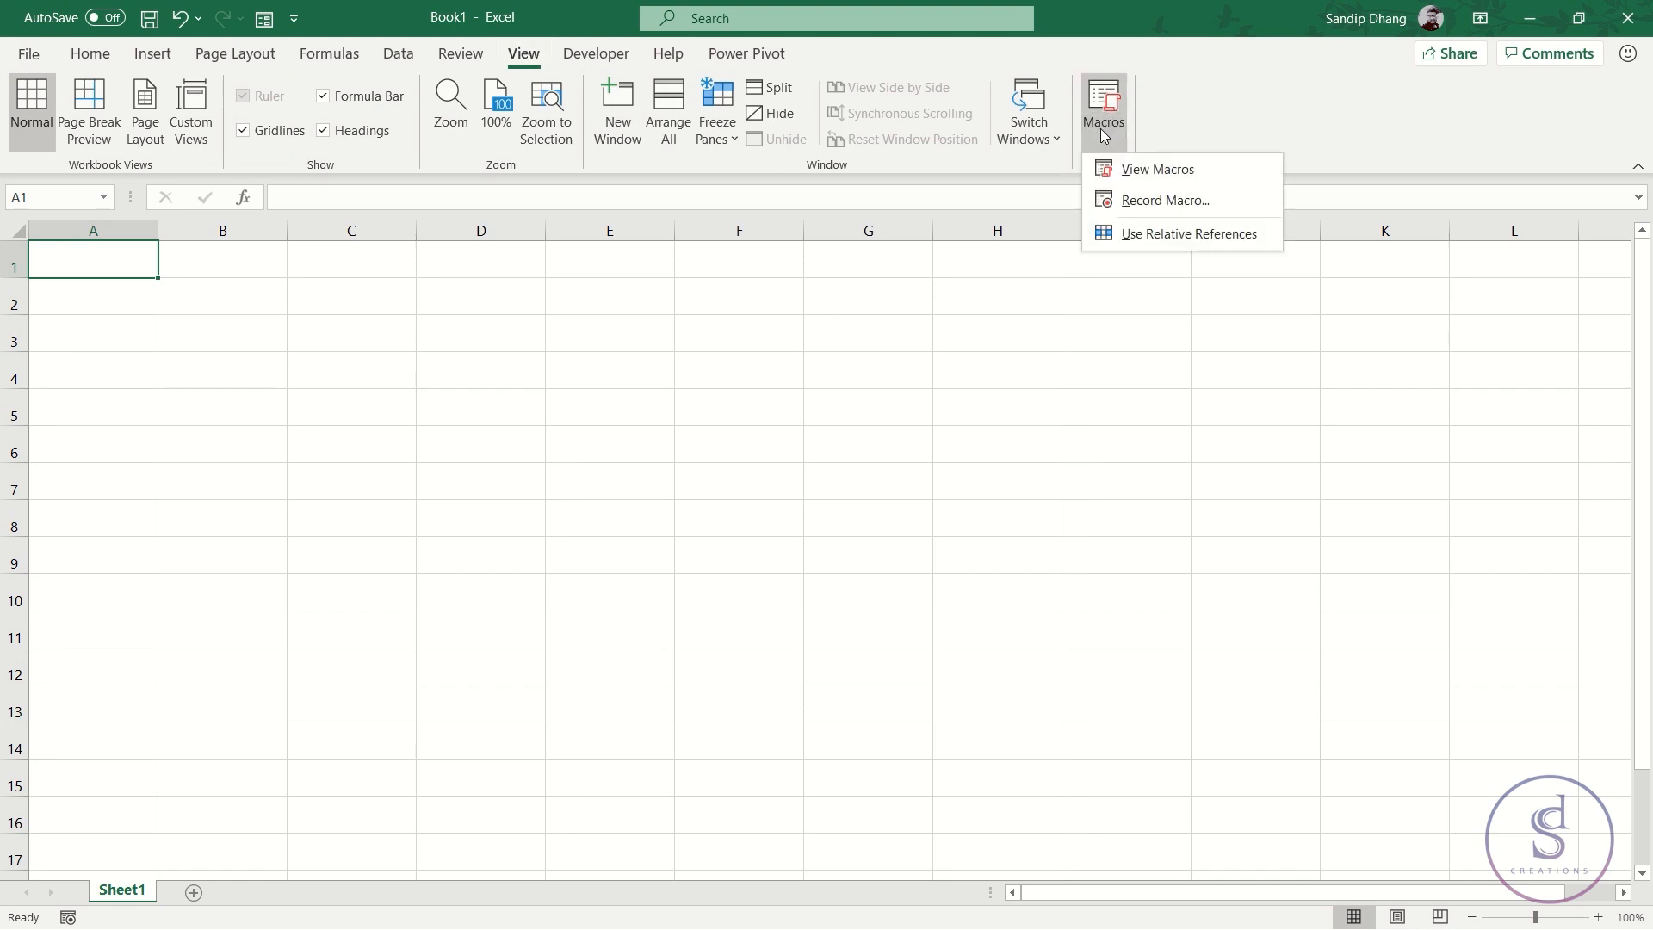
pyautogui.click(116, 260)
# With cell A1 selected, set up a new macro recording and name the macro Color
pyautogui.click(103, 55)
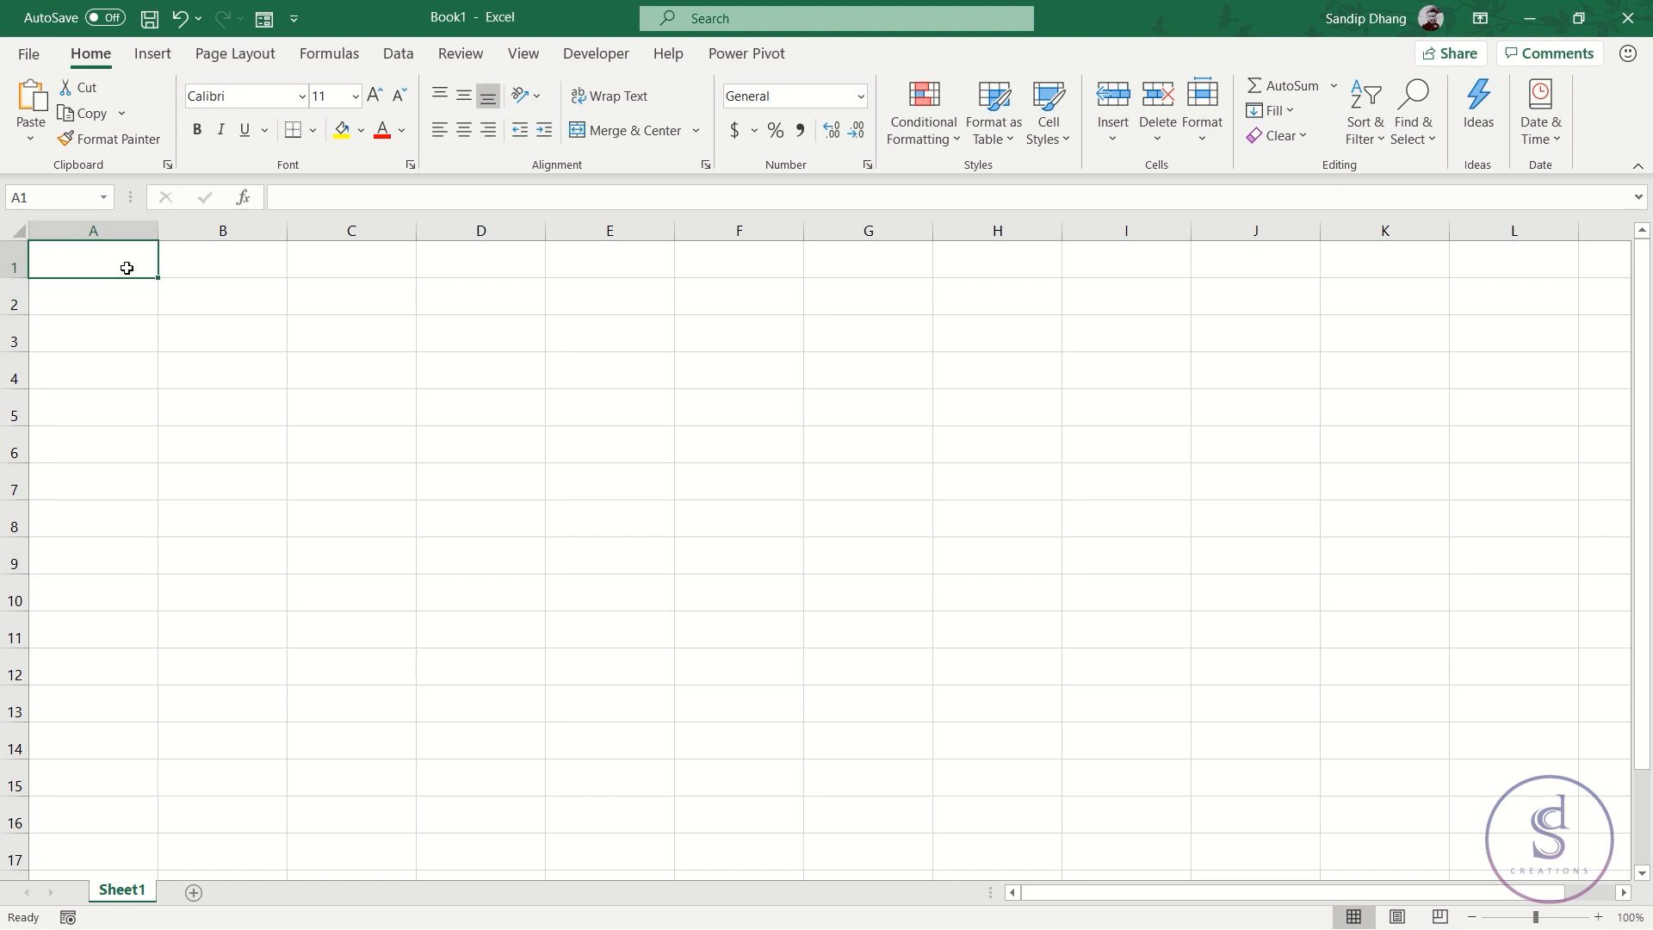
pyautogui.click(218, 308)
pyautogui.click(108, 268)
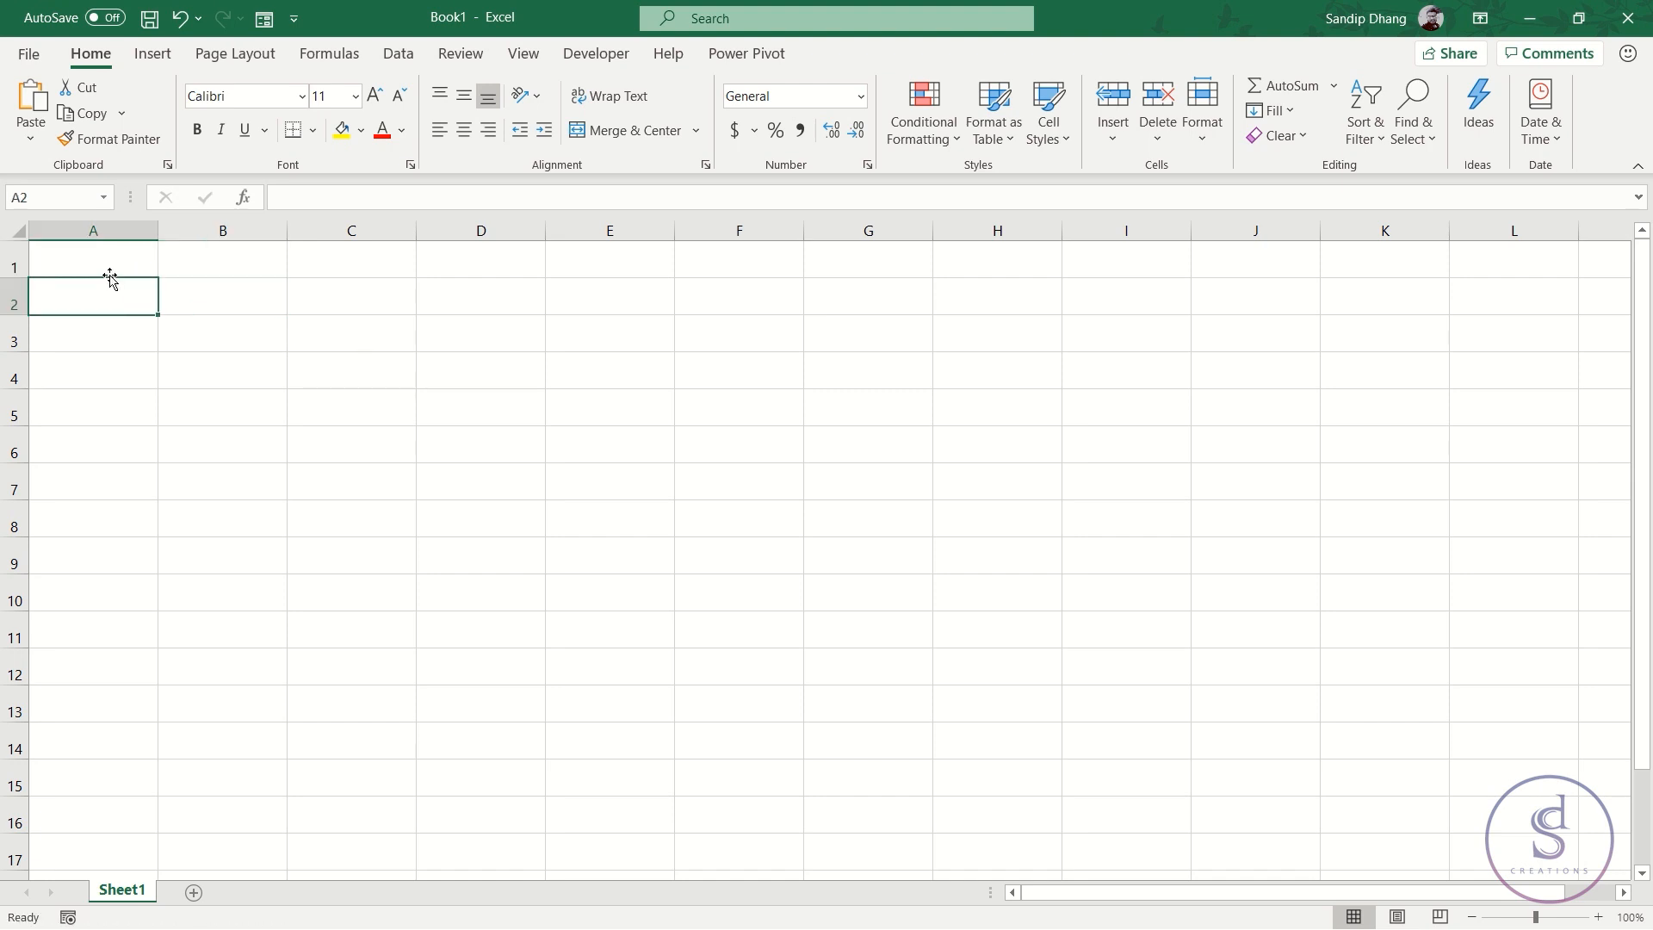
pyautogui.click(67, 914)
pyautogui.moveTo(683, 171); pyautogui.dragTo(754, 279)
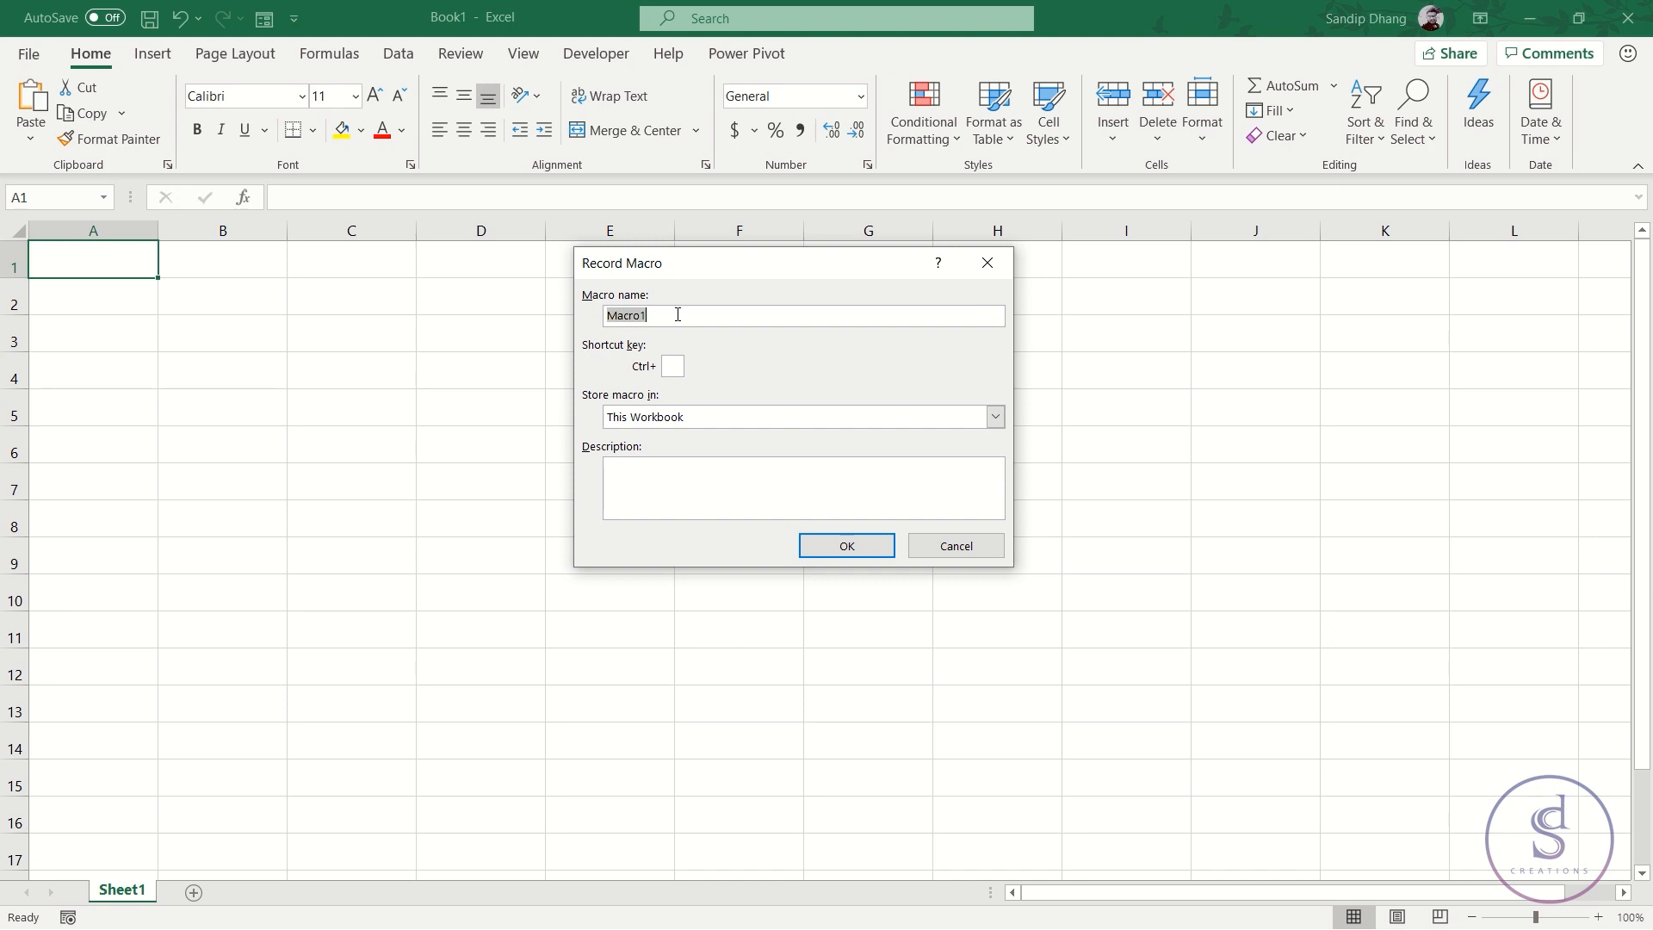
pyautogui.write('Color')
# Store the macro in This Workbook, leave the shortcut key and description empty, and start recording
pyautogui.click(671, 365)
pyautogui.write('c')
pyautogui.click(996, 417)
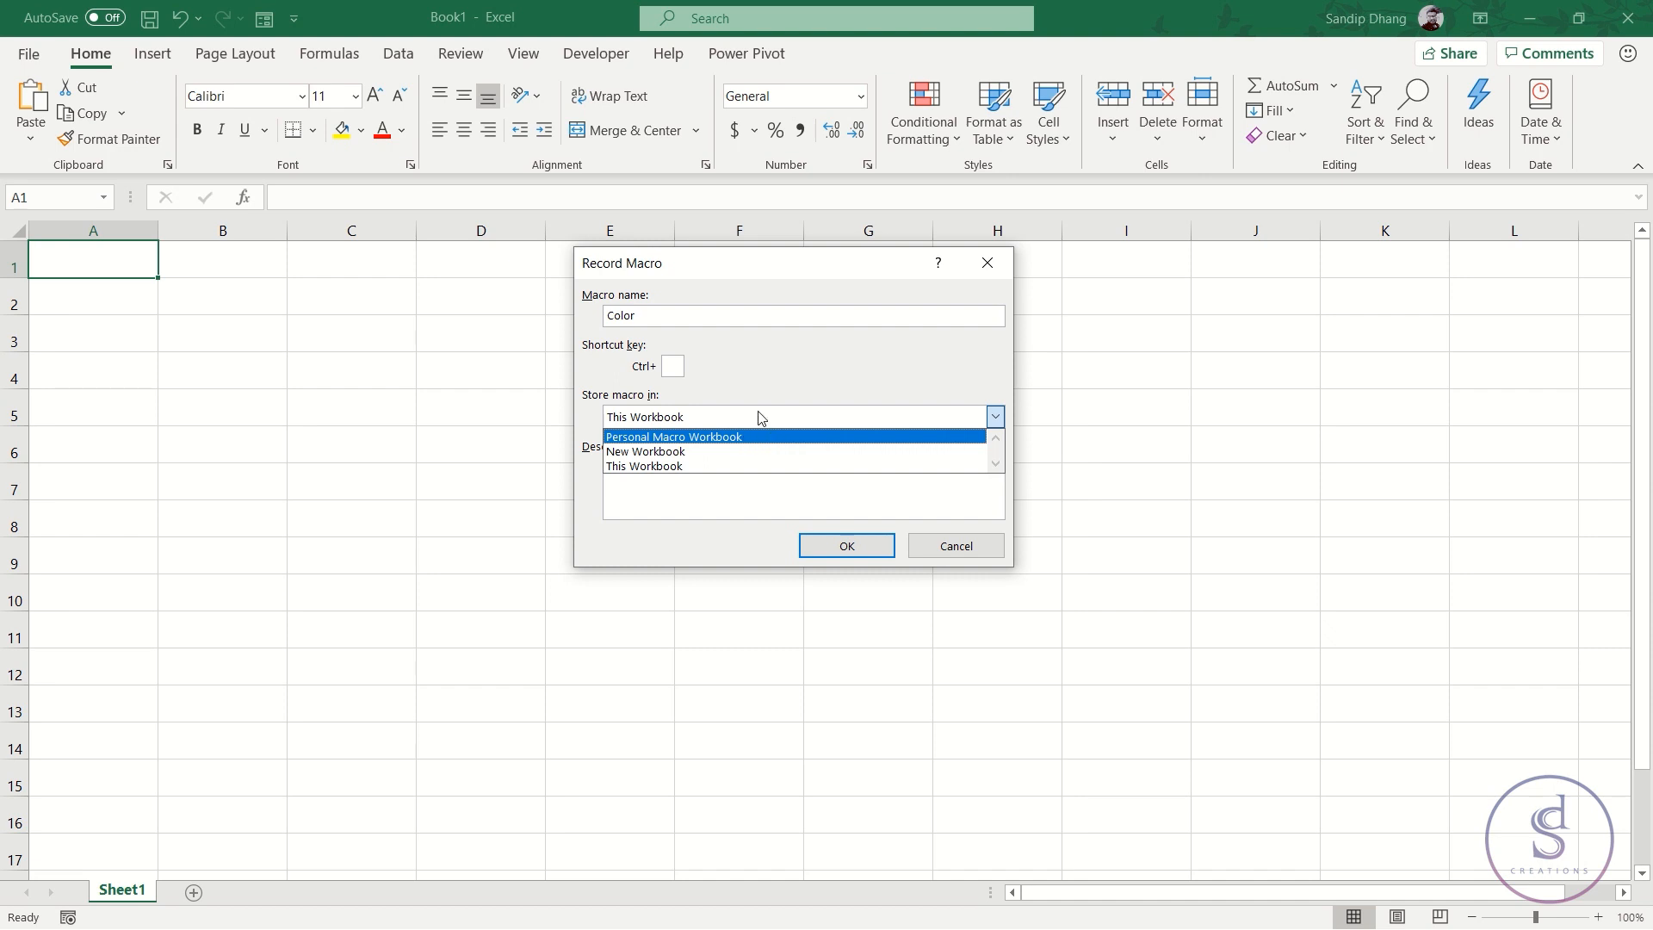
pyautogui.click(671, 469)
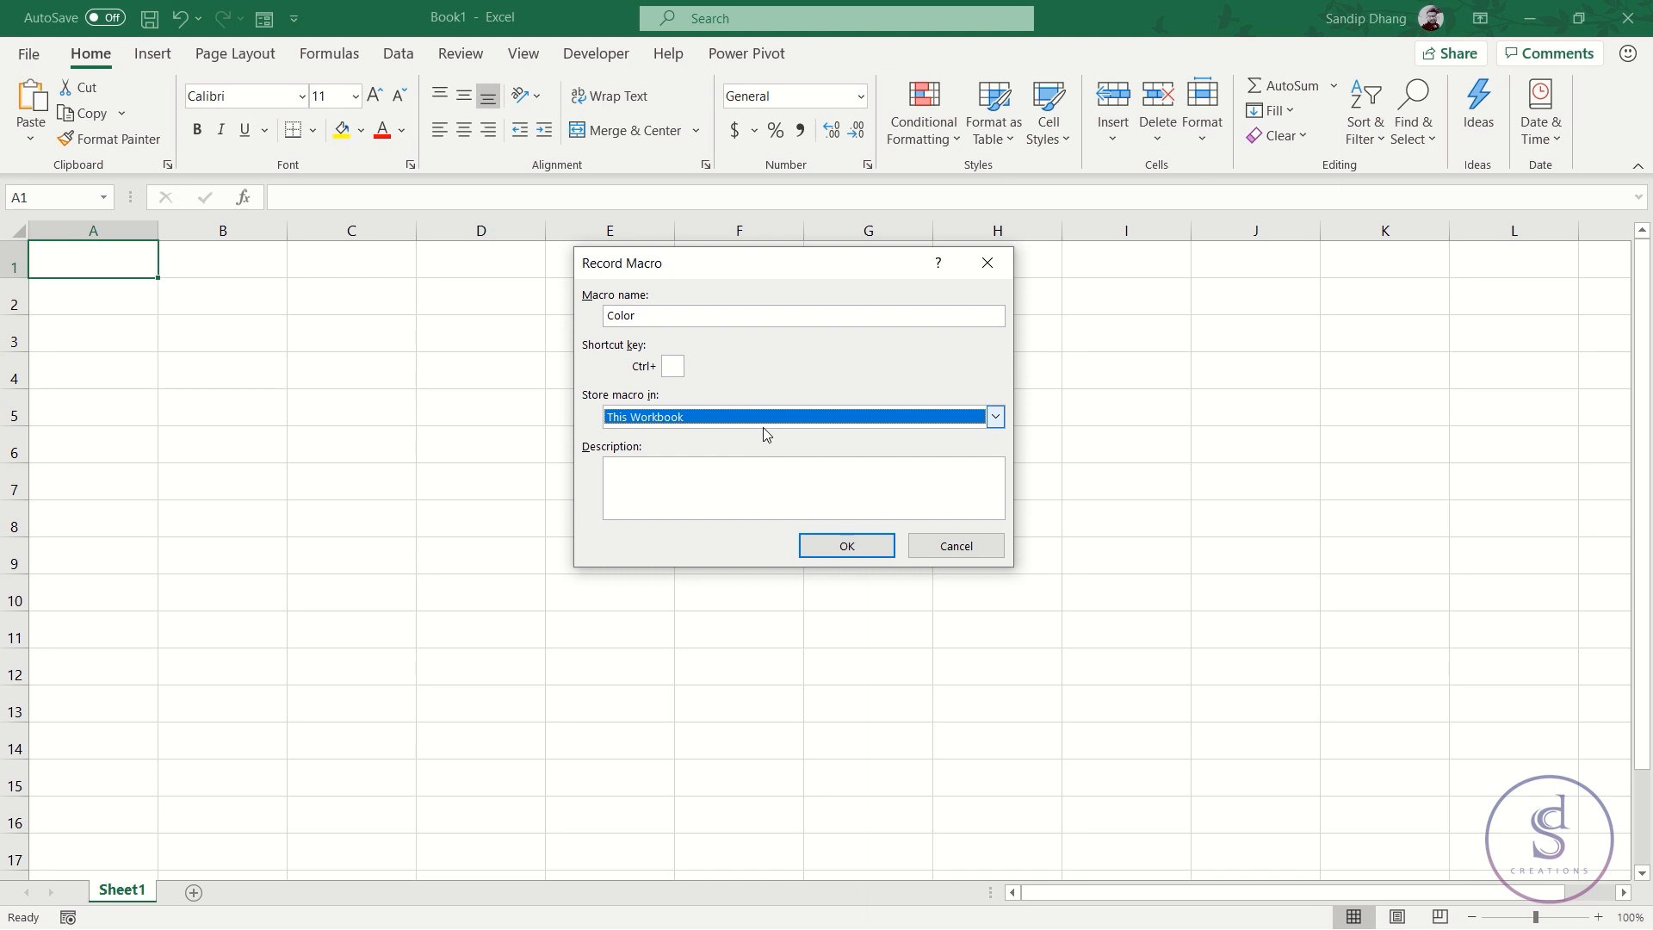
pyautogui.click(666, 476)
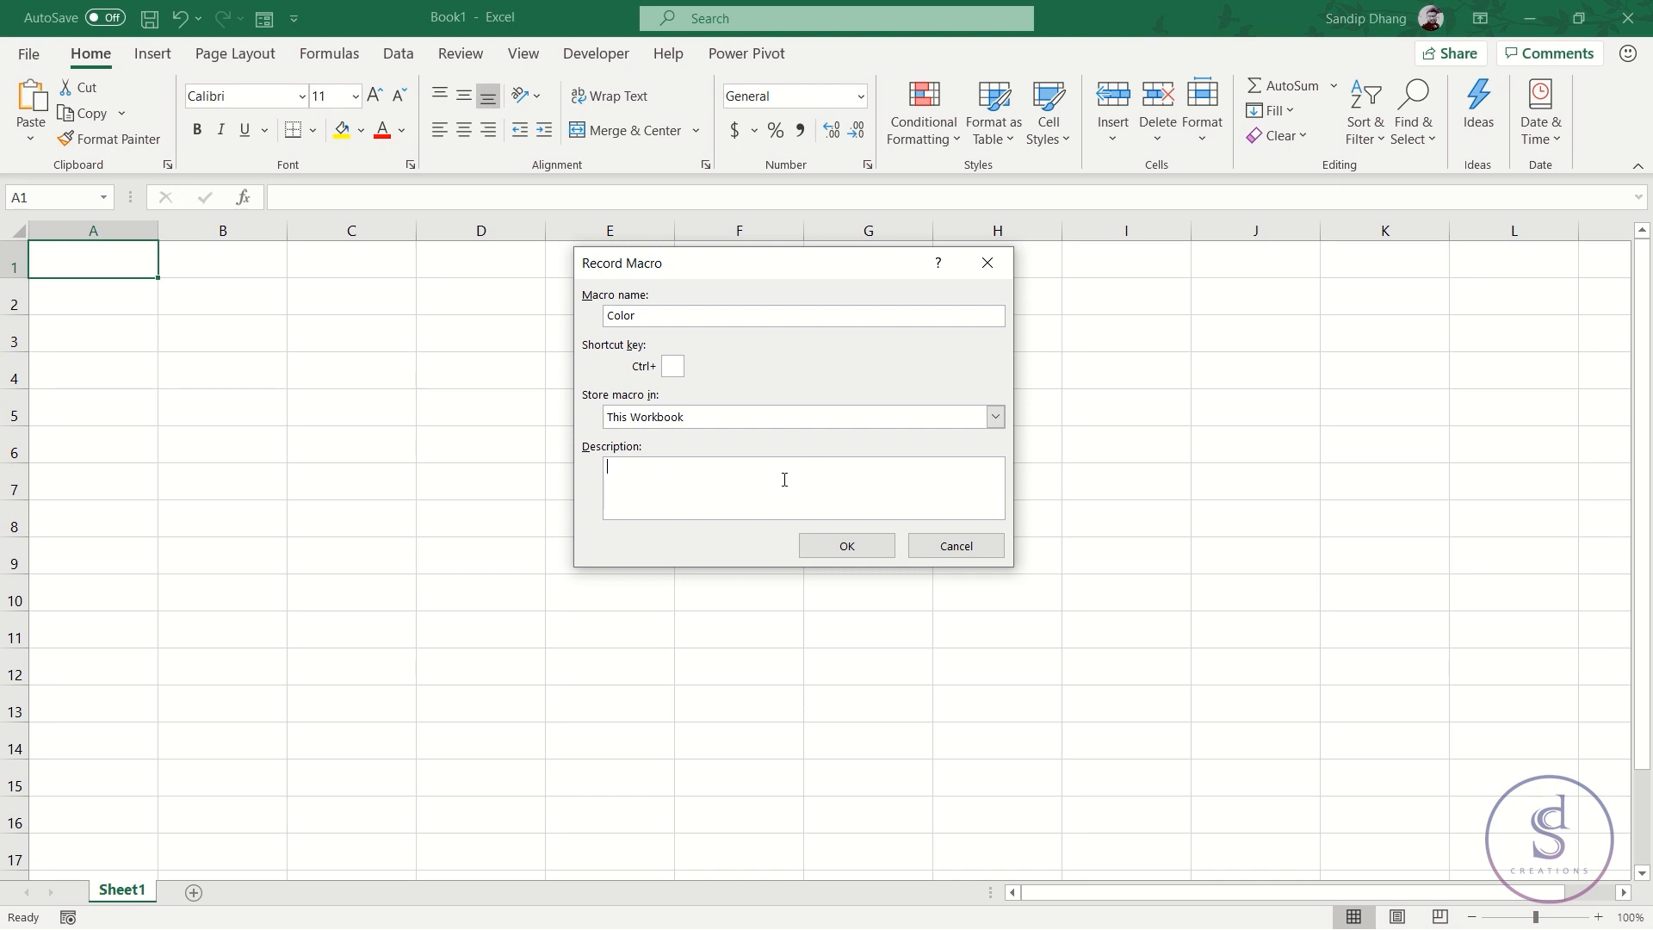
pyautogui.moveTo(804, 273)
pyautogui.mouseDown()
pyautogui.moveTo(782, 313)
pyautogui.moveTo(796, 295)
pyautogui.mouseUp()
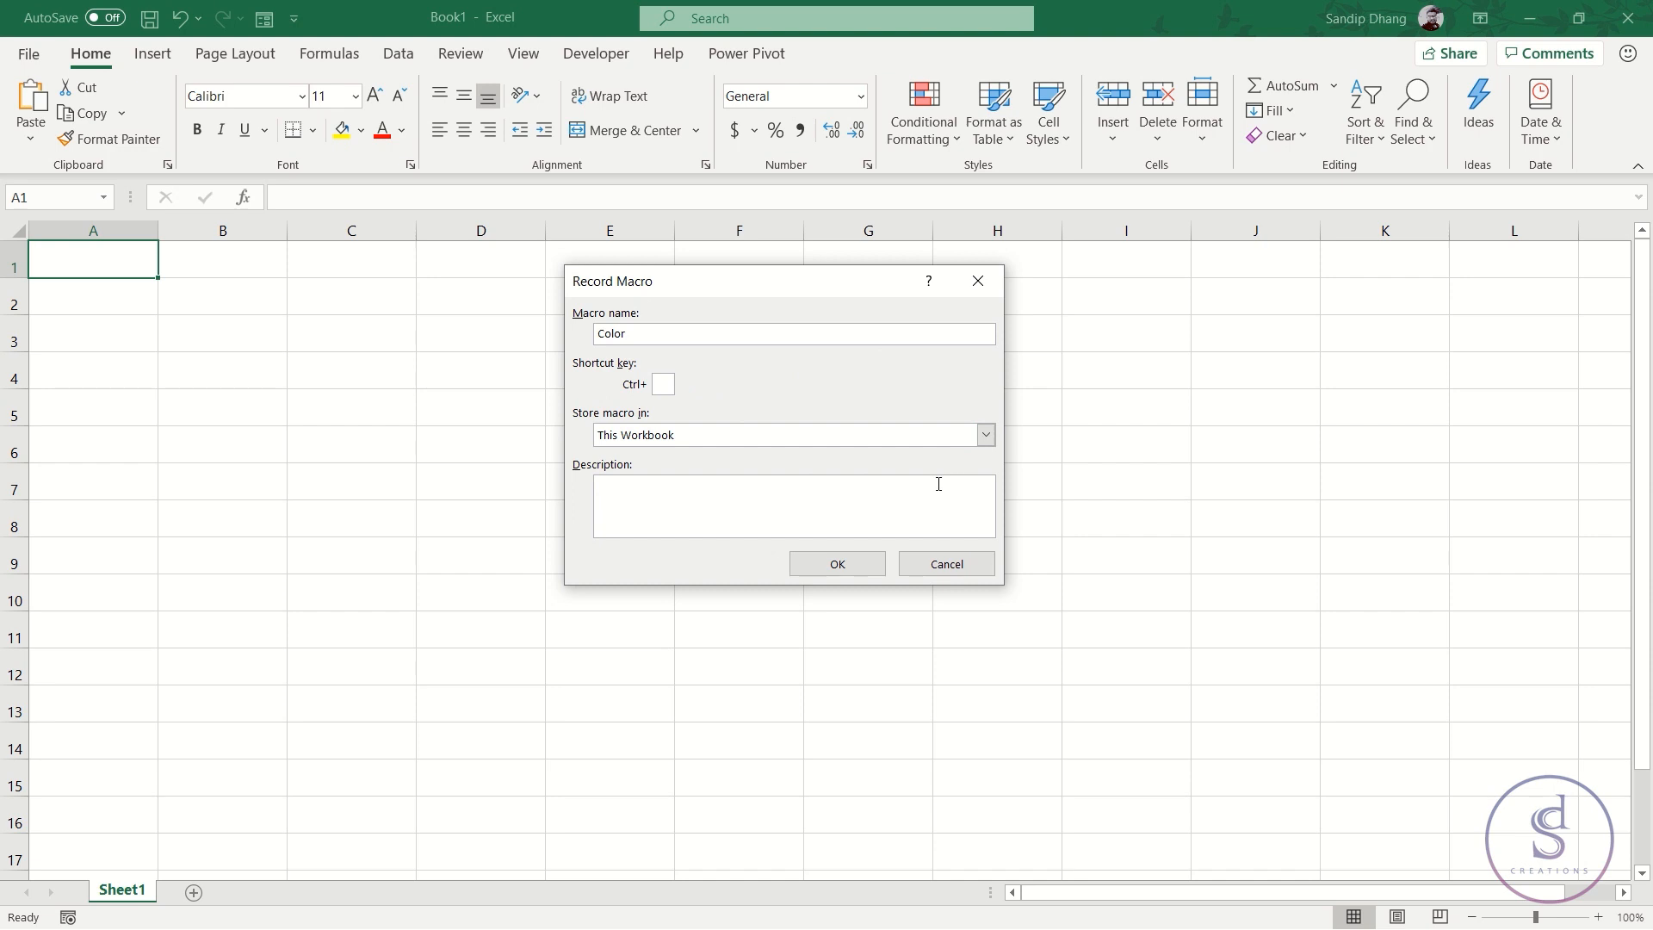
pyautogui.click(840, 564)
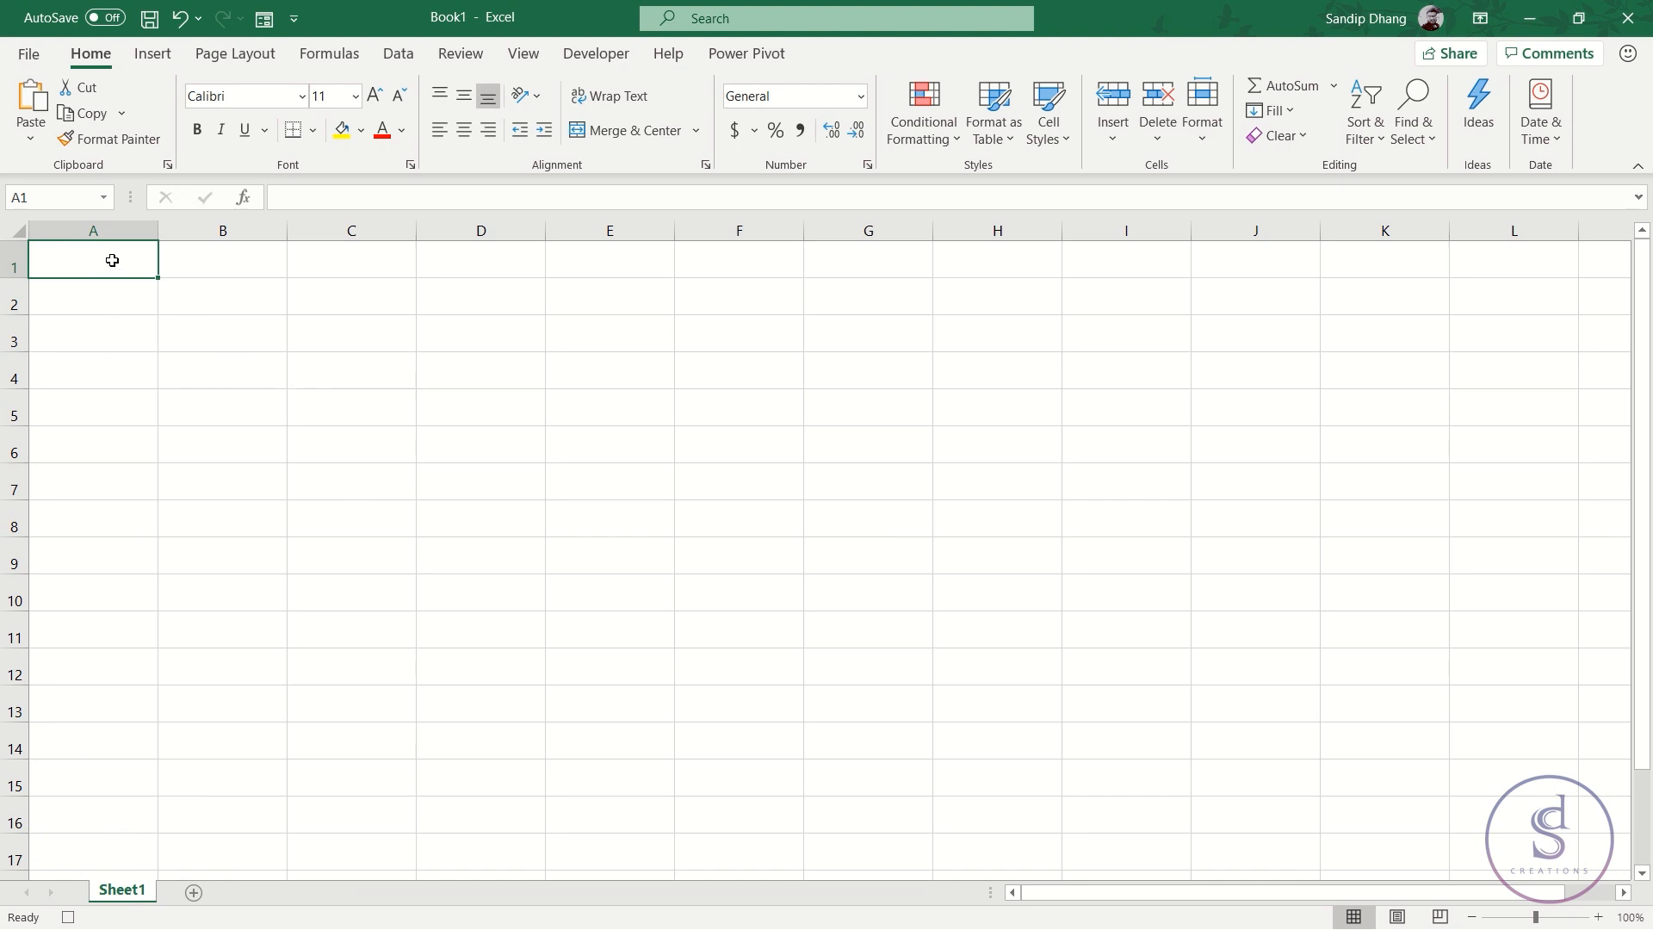
# Fill cell A1 with the darkest green theme color and stop recording the macro
pyautogui.click(362, 129)
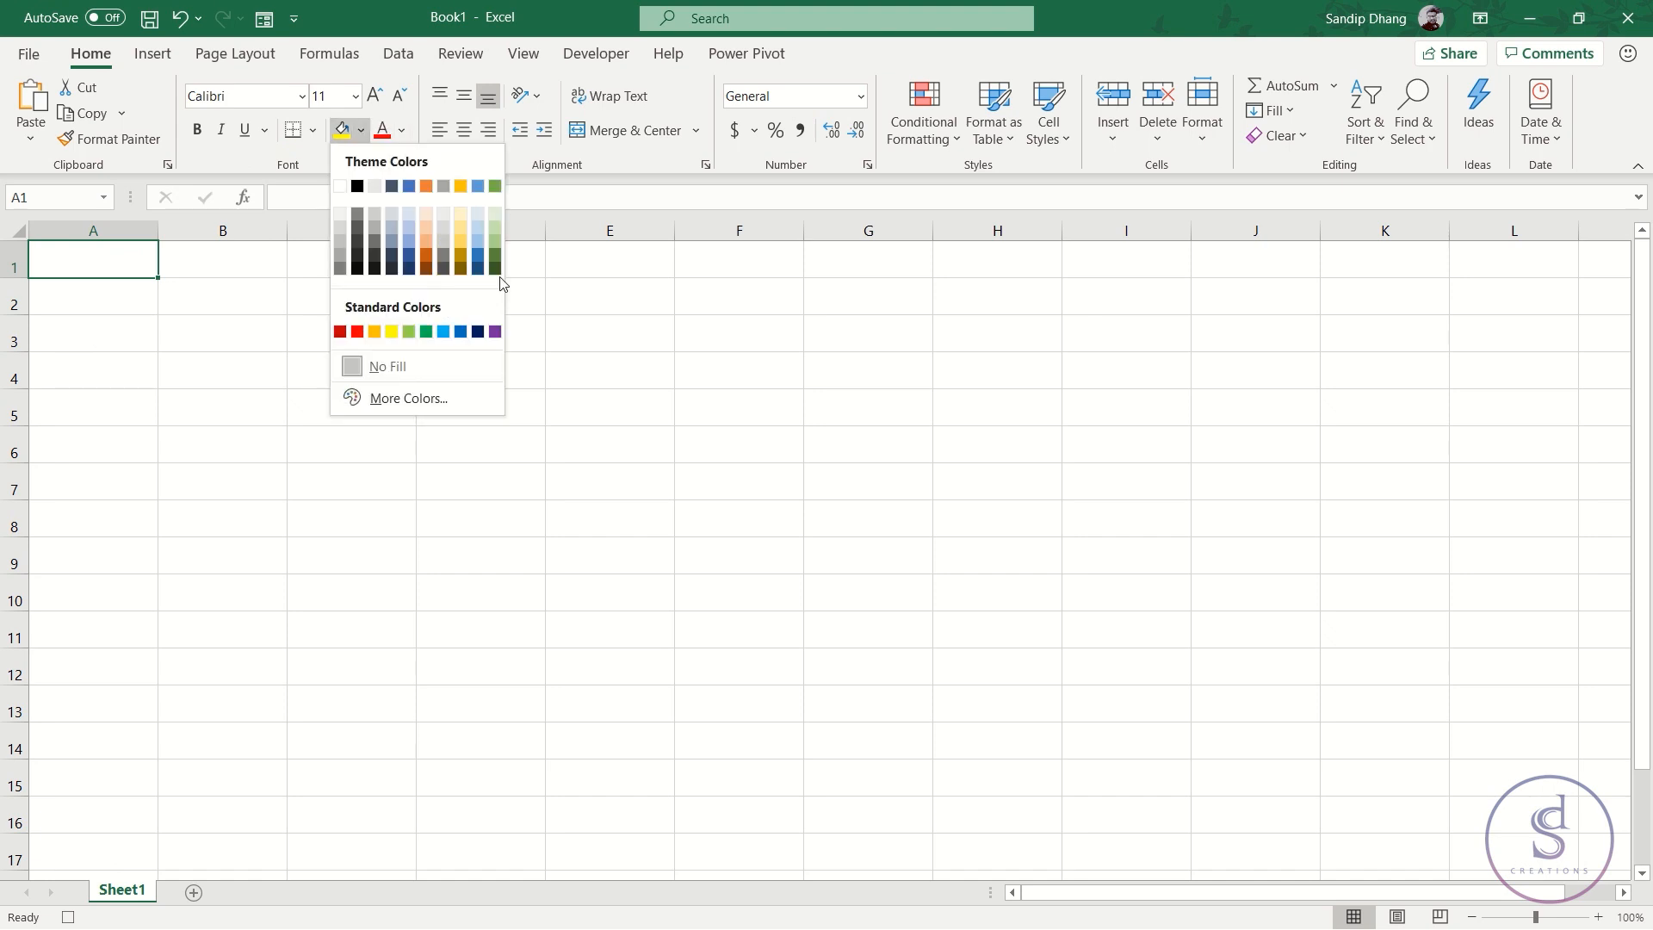
pyautogui.click(495, 269)
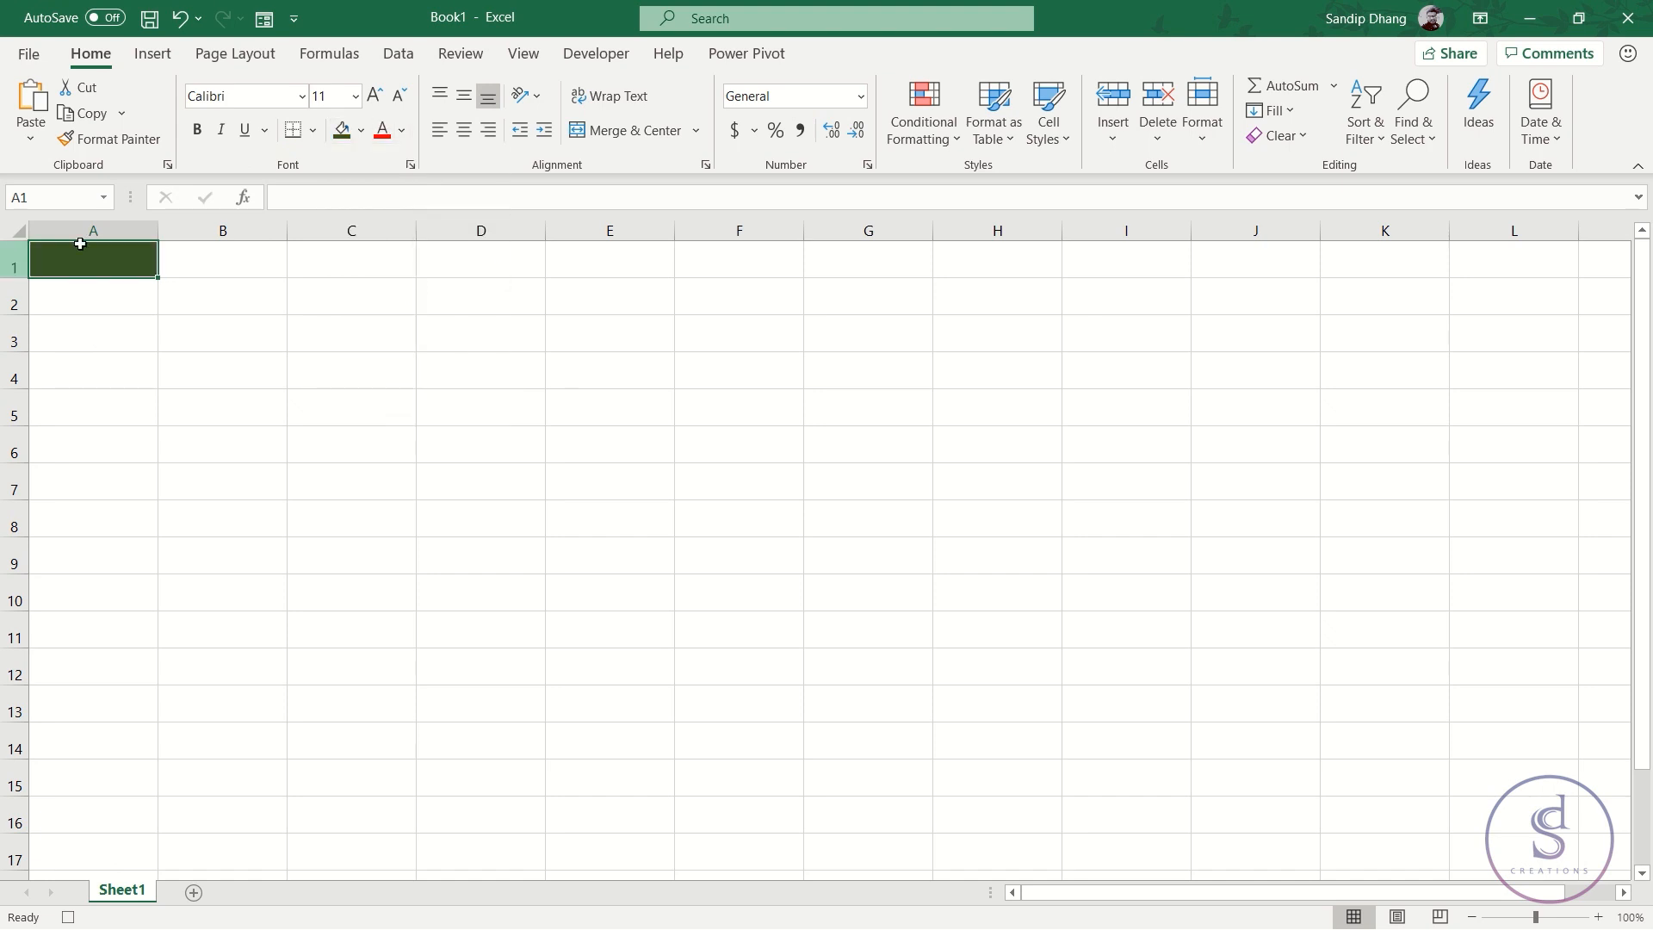
pyautogui.click(69, 917)
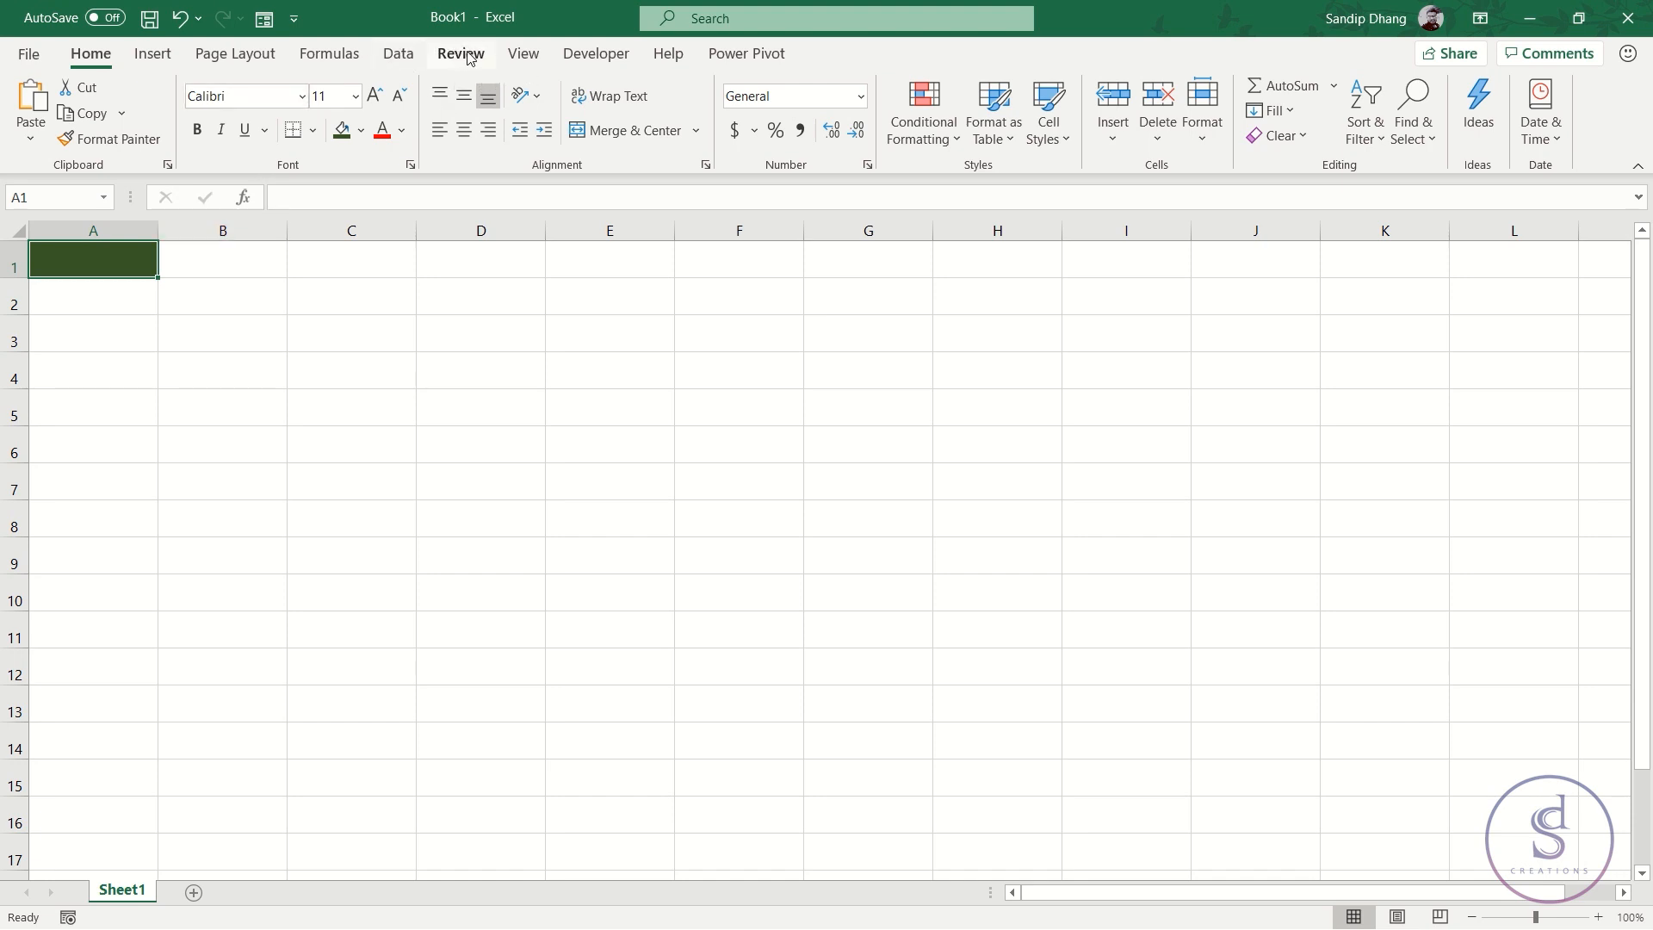
# Open the recorded Color macro's code for editing from the workbook's macro list
pyautogui.click(523, 56)
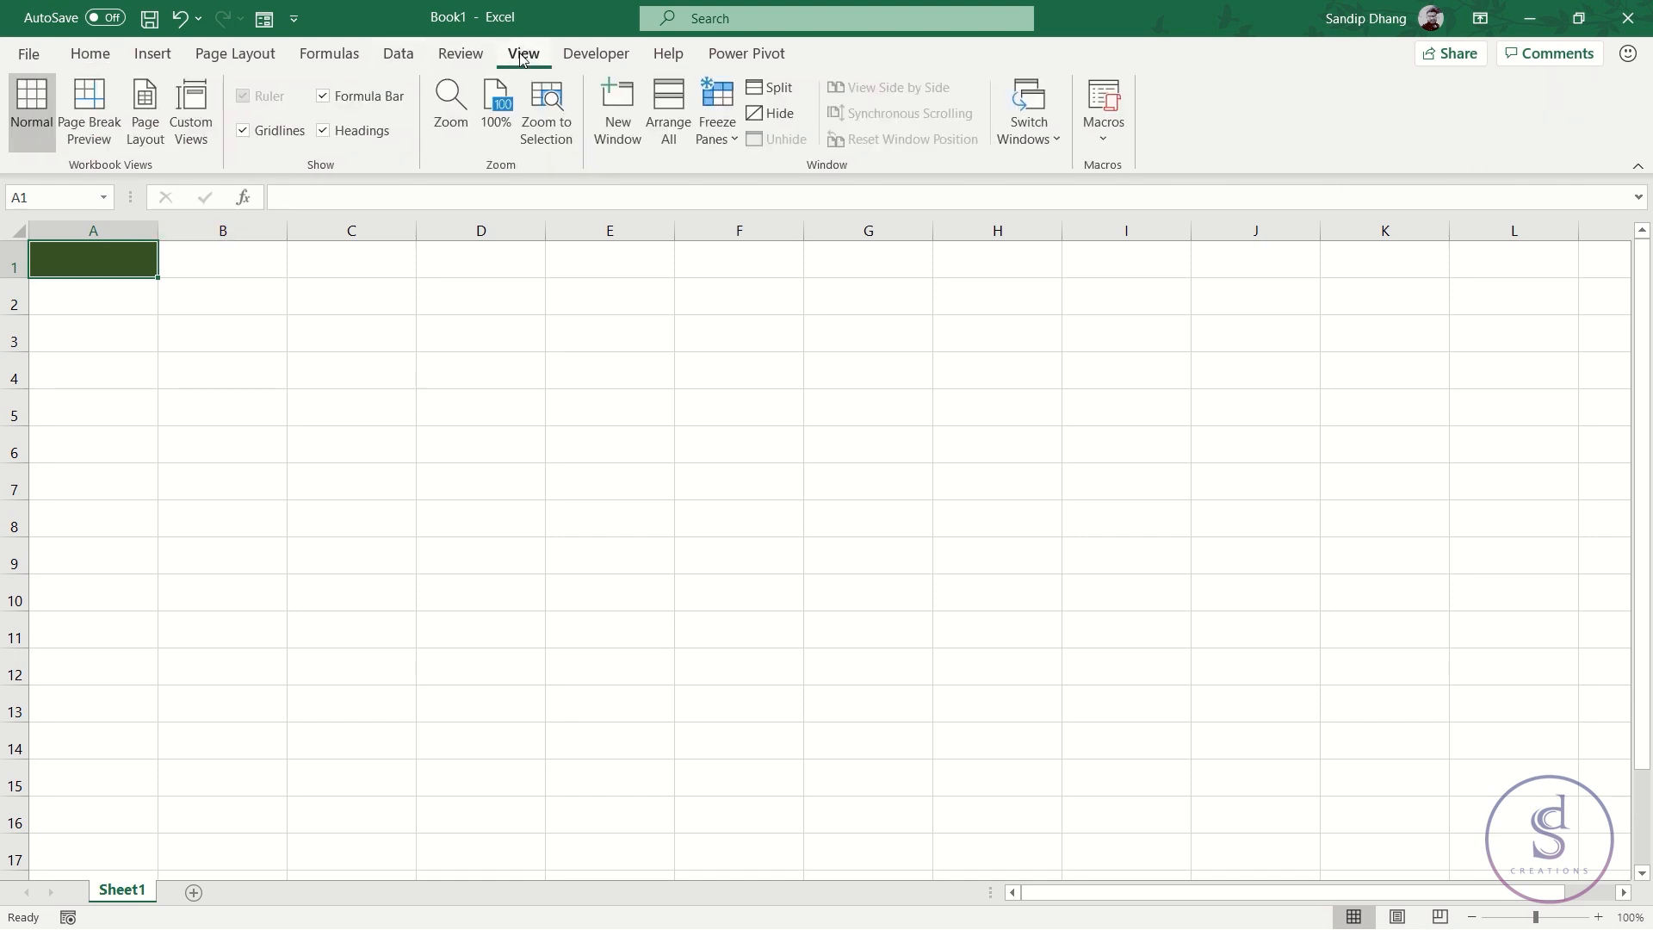
pyautogui.click(1122, 136)
pyautogui.click(1164, 169)
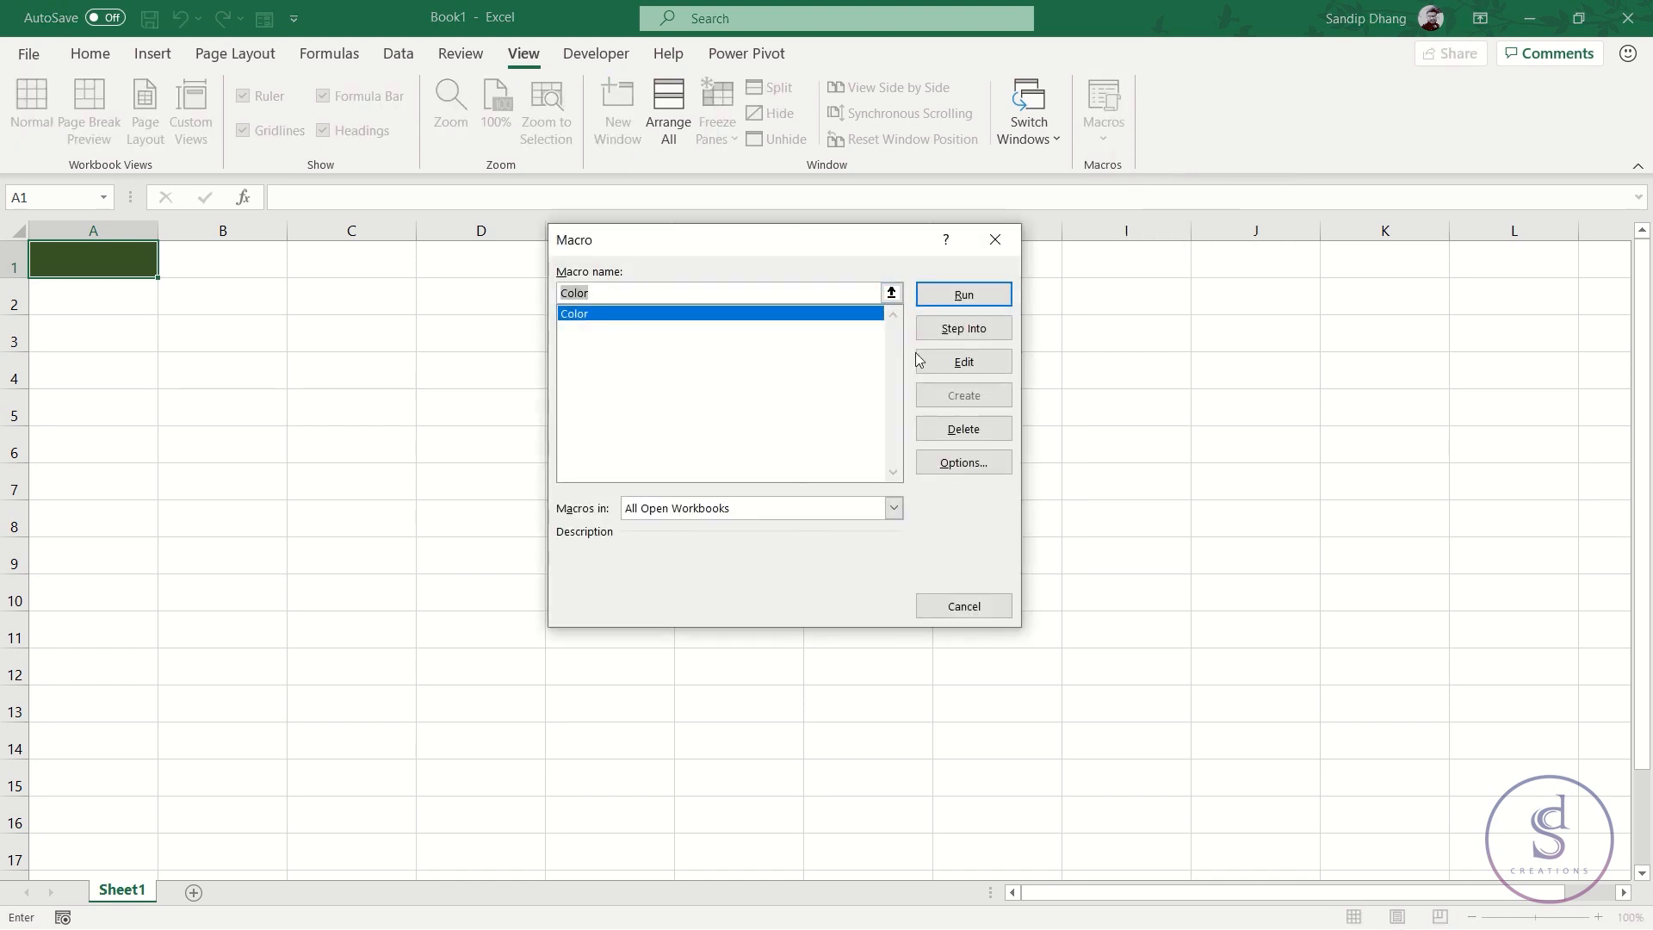
pyautogui.click(956, 365)
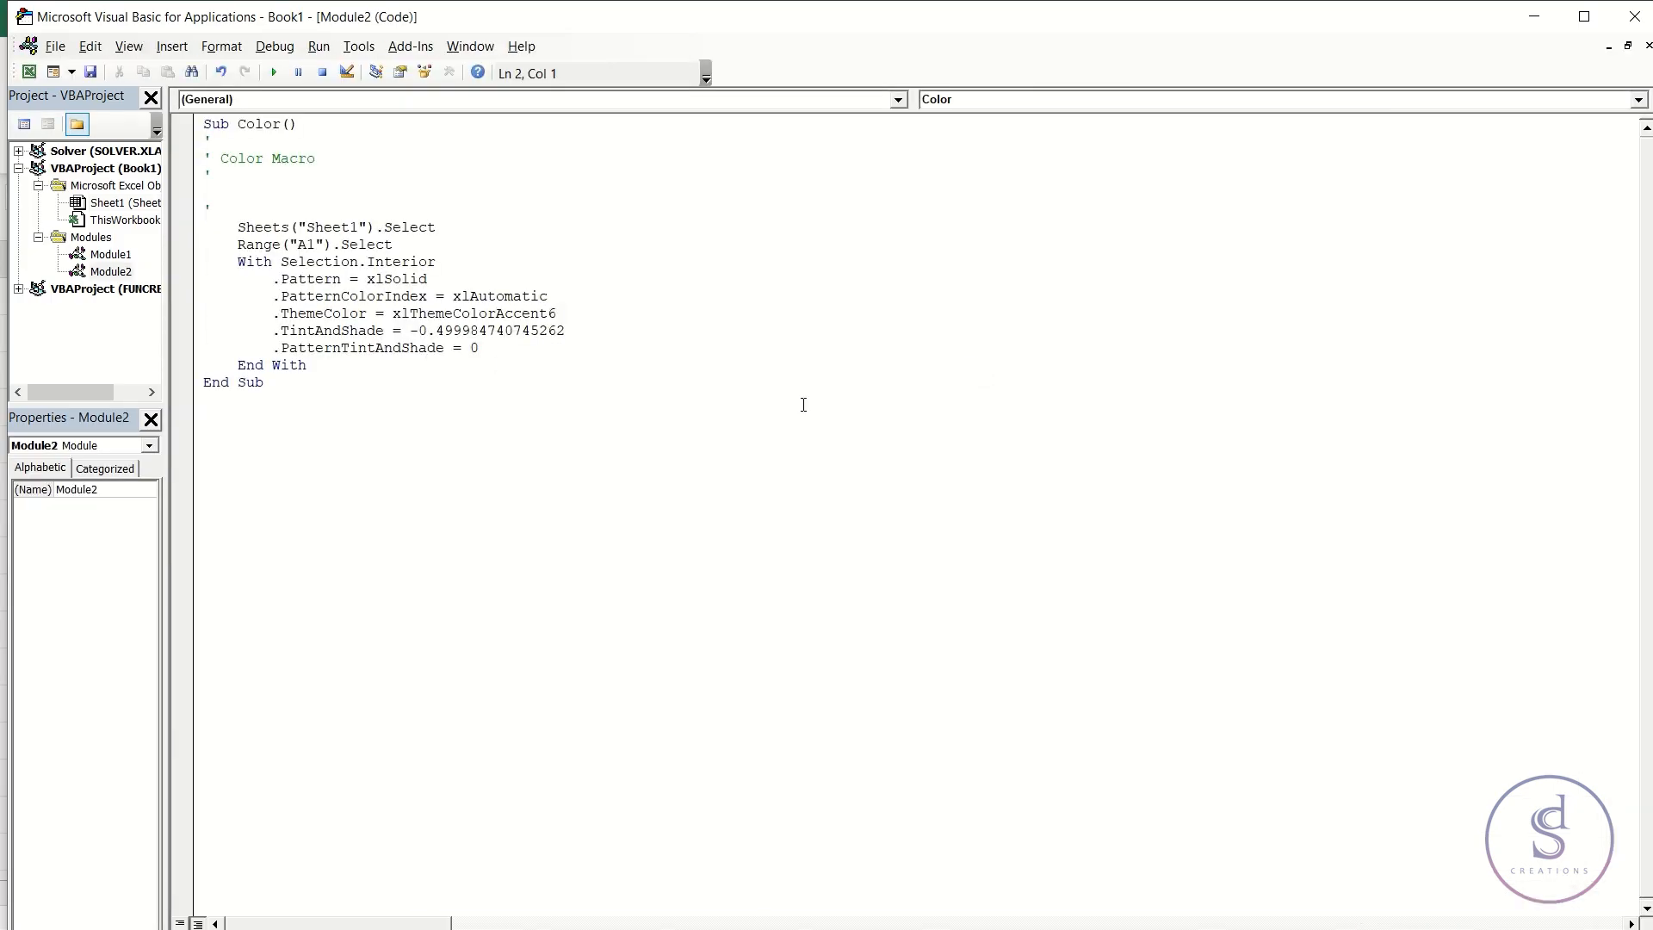
# Examine the Color macro's code, including its Sub name, the A1 selection, and the theme color and tint lines of the With block
pyautogui.moveTo(314, 396); pyautogui.dragTo(196, 120)
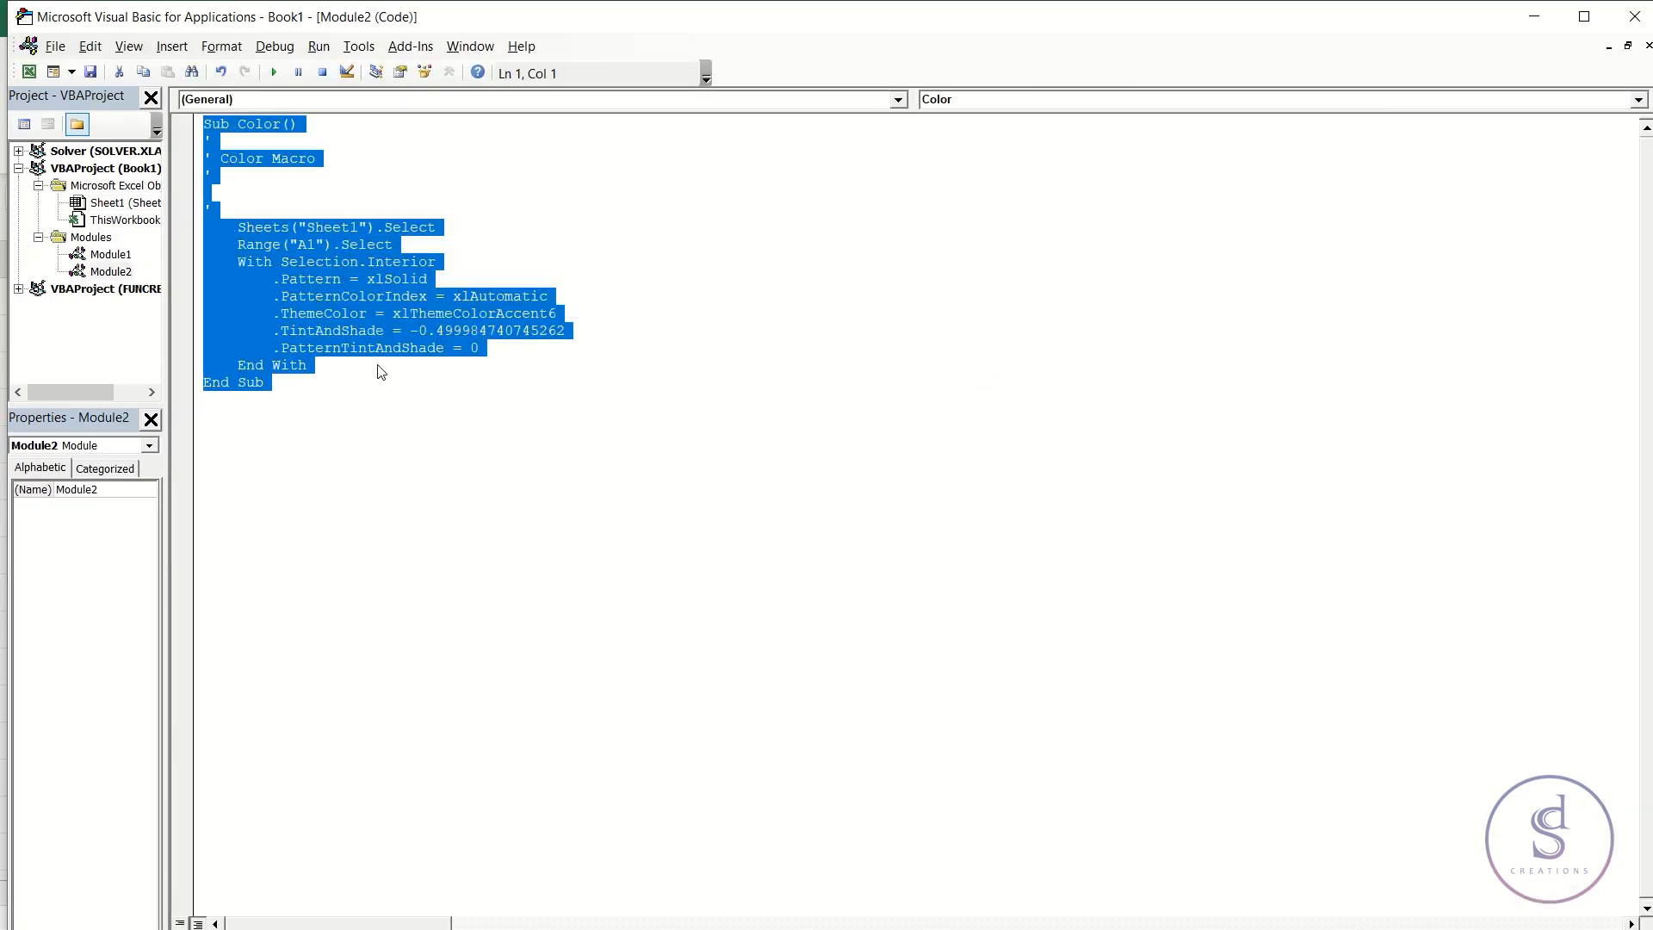
pyautogui.click(333, 390)
pyautogui.click(340, 394)
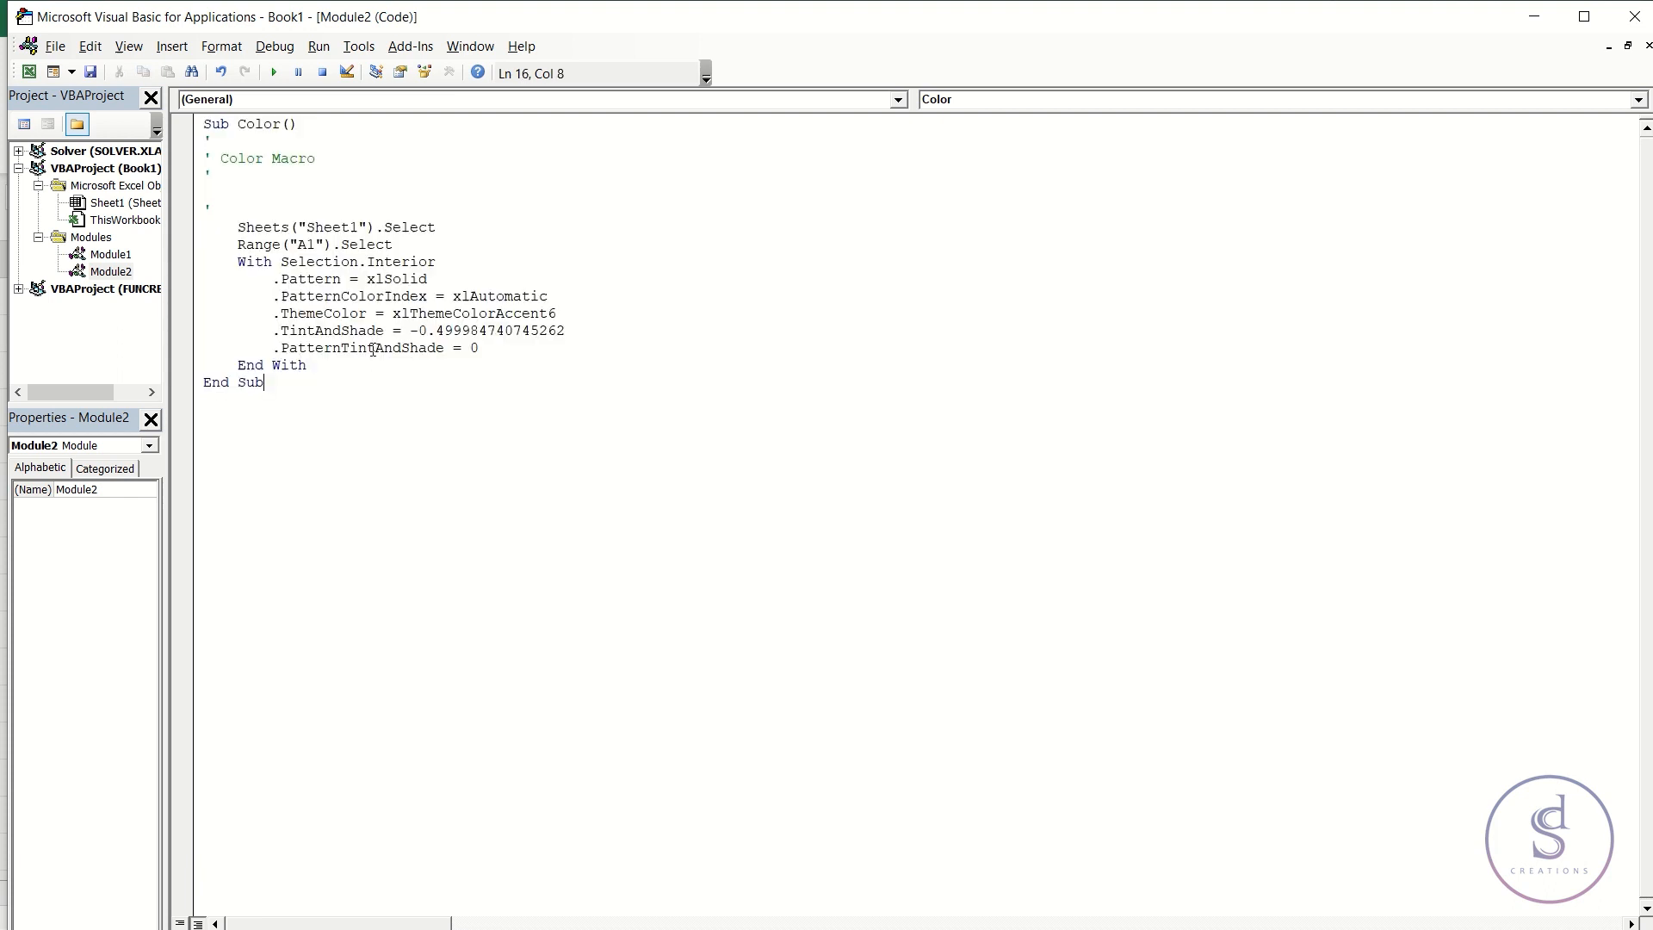
pyautogui.moveTo(480, 348); pyautogui.dragTo(323, 245)
pyautogui.click(478, 299)
pyautogui.moveTo(283, 305); pyautogui.dragTo(547, 299)
pyautogui.moveTo(272, 315); pyautogui.dragTo(555, 315)
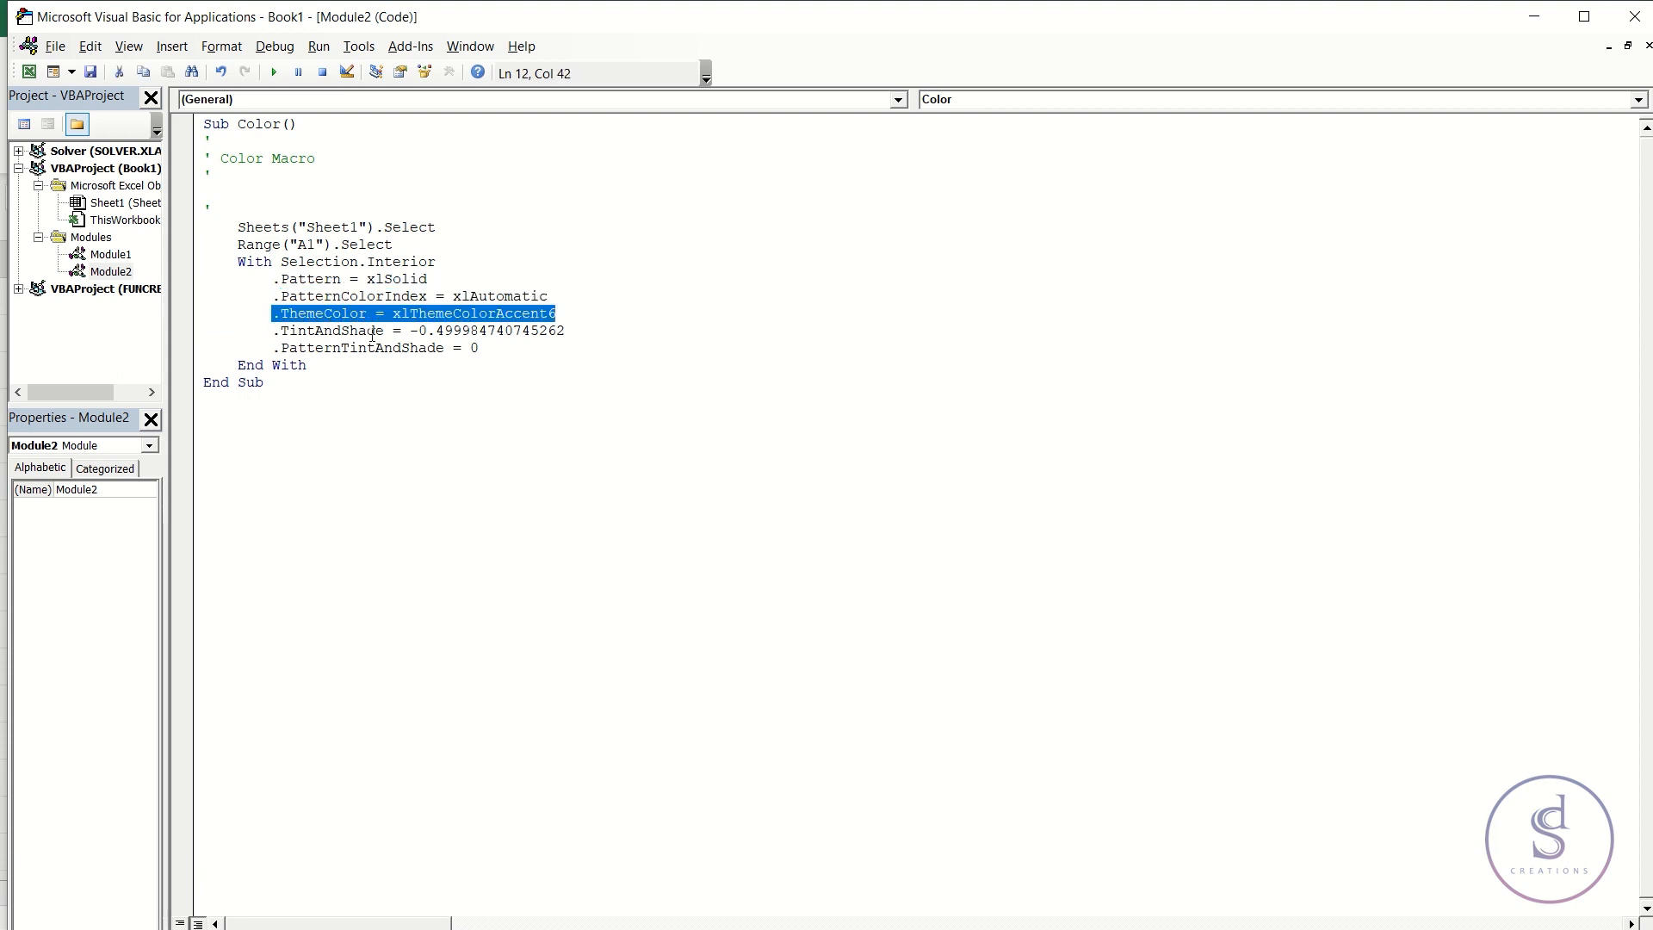
pyautogui.moveTo(324, 332); pyautogui.dragTo(500, 345)
pyautogui.click(588, 333)
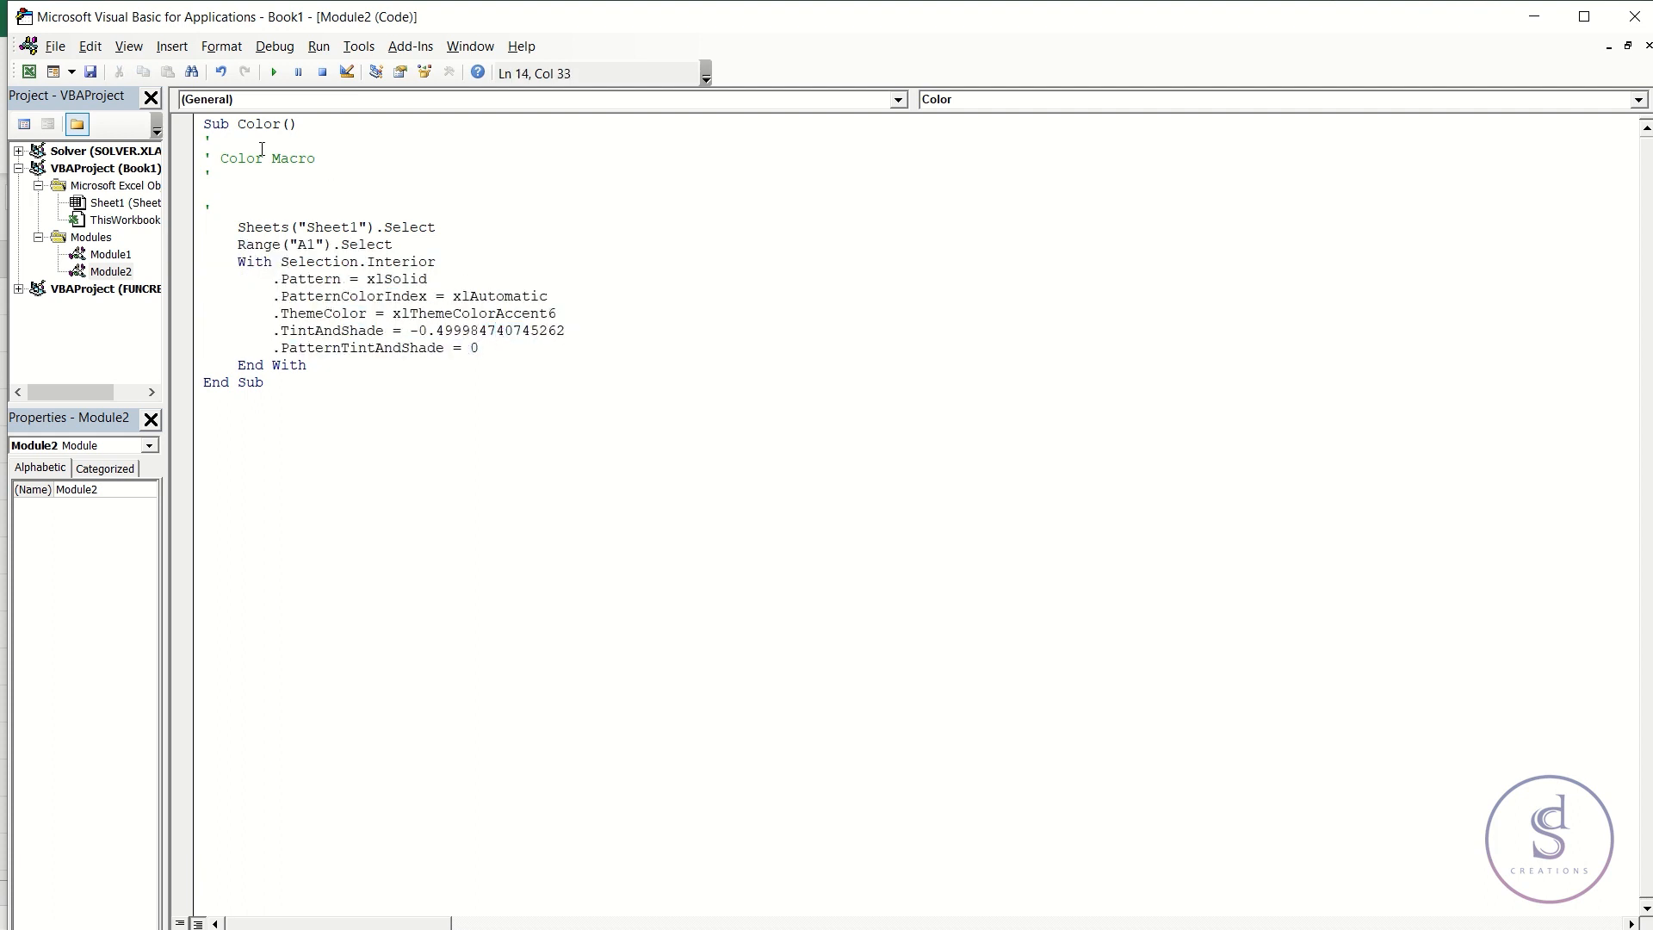
pyautogui.moveTo(239, 125); pyautogui.dragTo(299, 125)
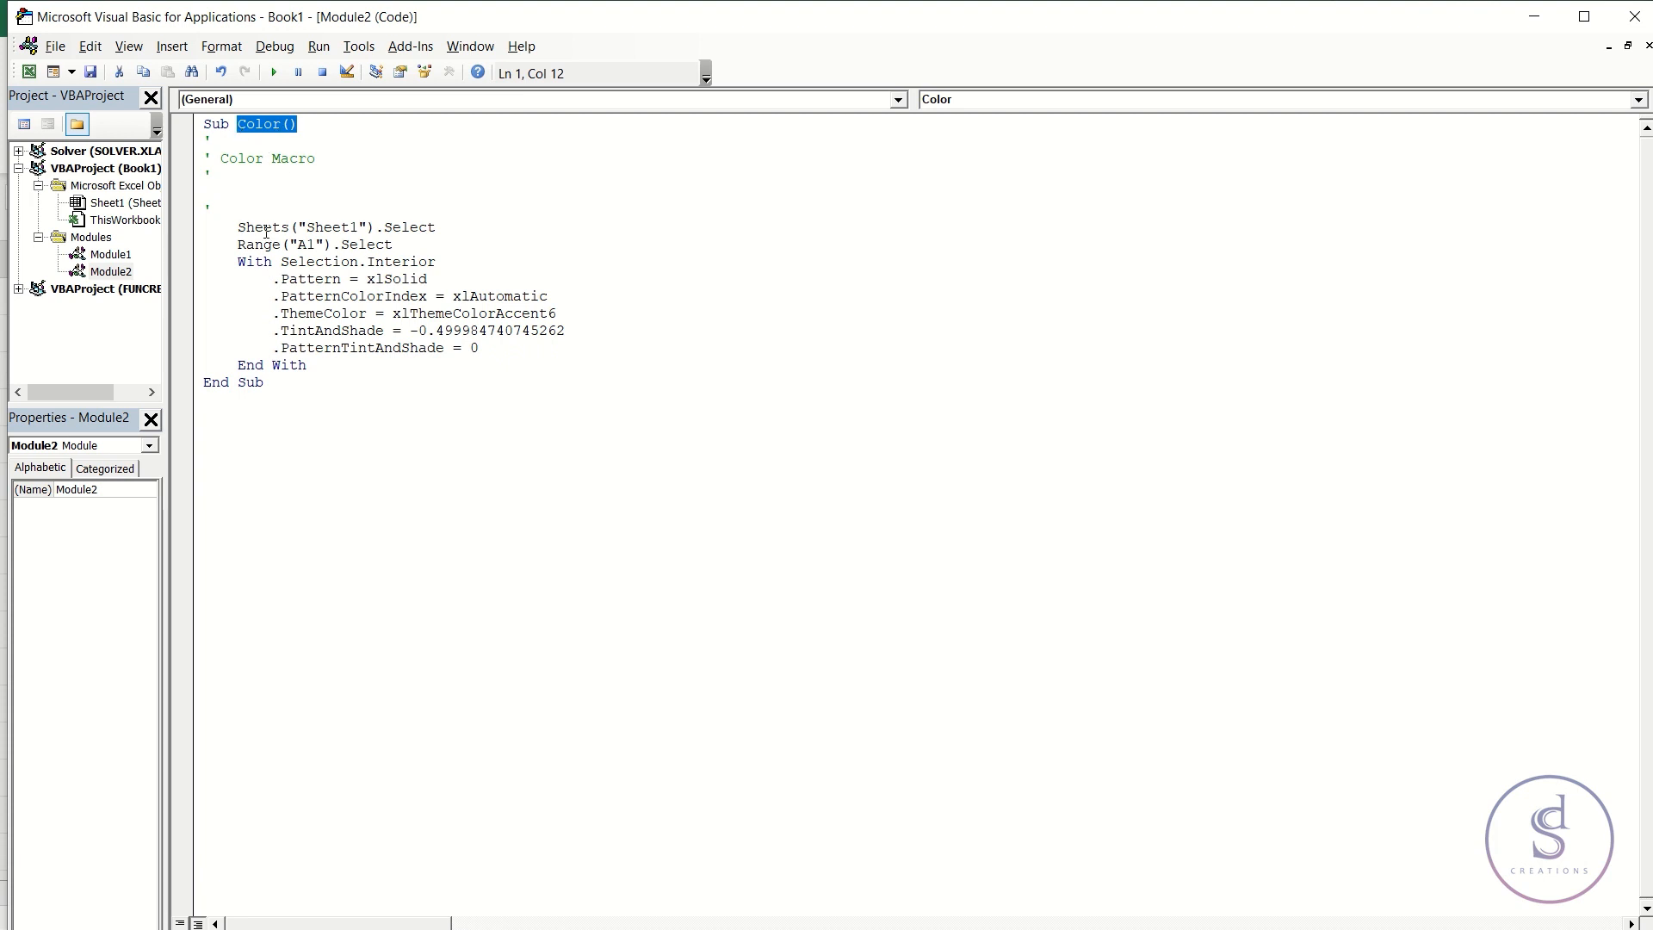
pyautogui.moveTo(236, 222); pyautogui.dragTo(467, 364)
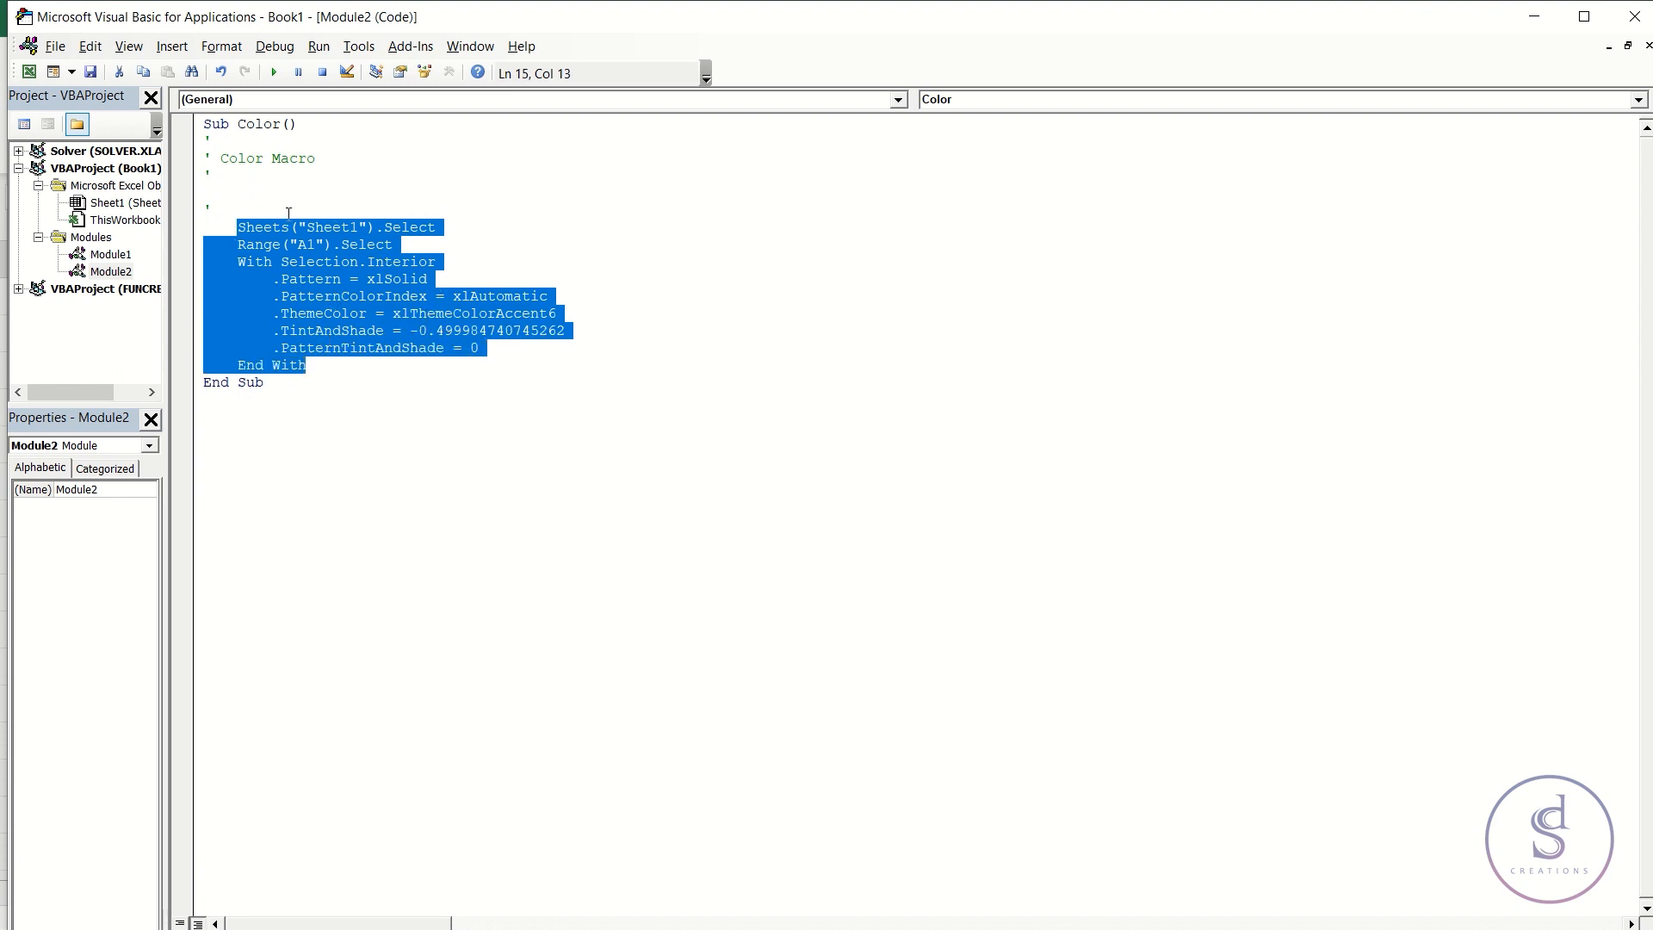
# Close the macro code editor, change cell A1's fill to white, and select cell C4
pyautogui.click(1631, 17)
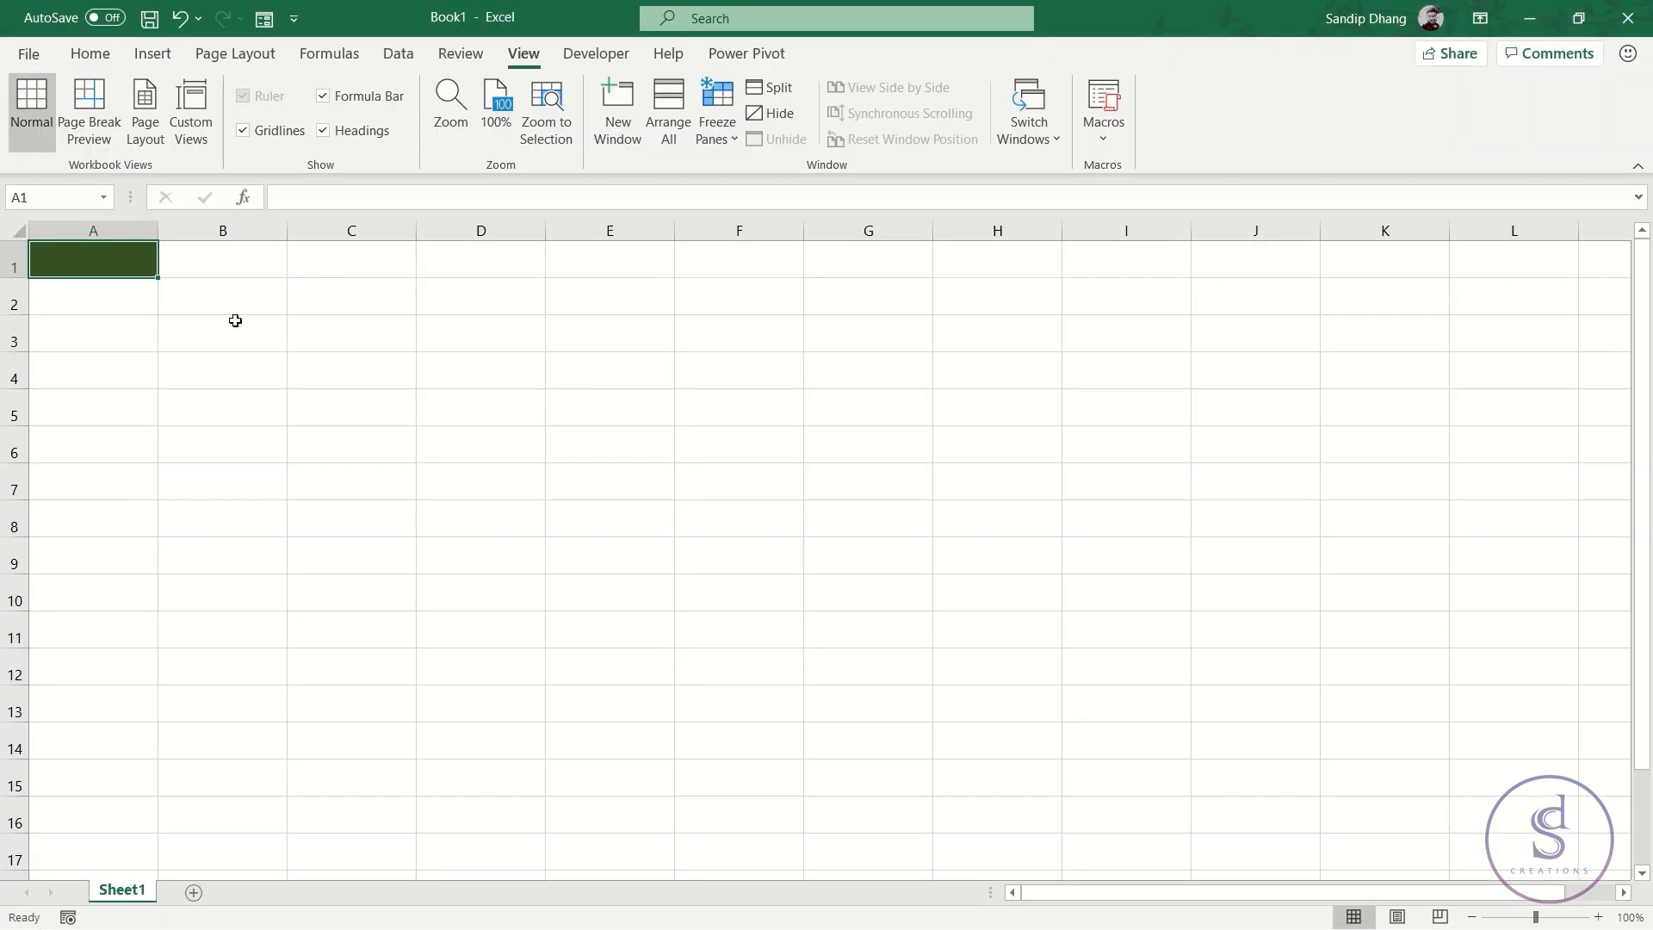
pyautogui.click(90, 53)
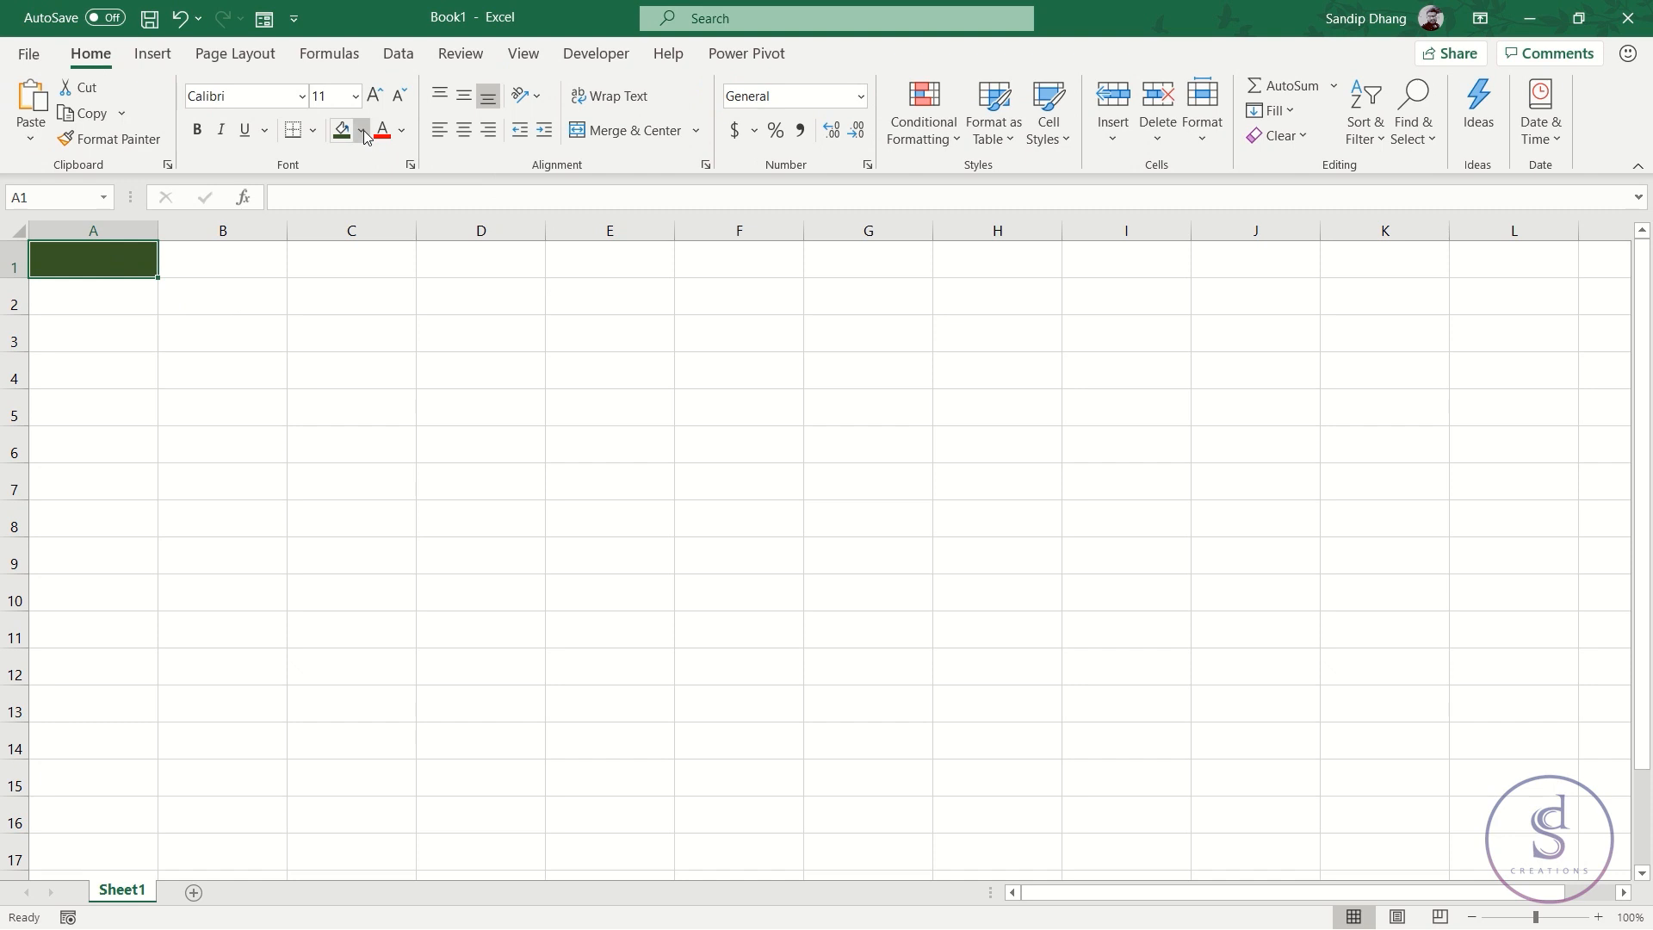
pyautogui.click(363, 131)
pyautogui.click(341, 186)
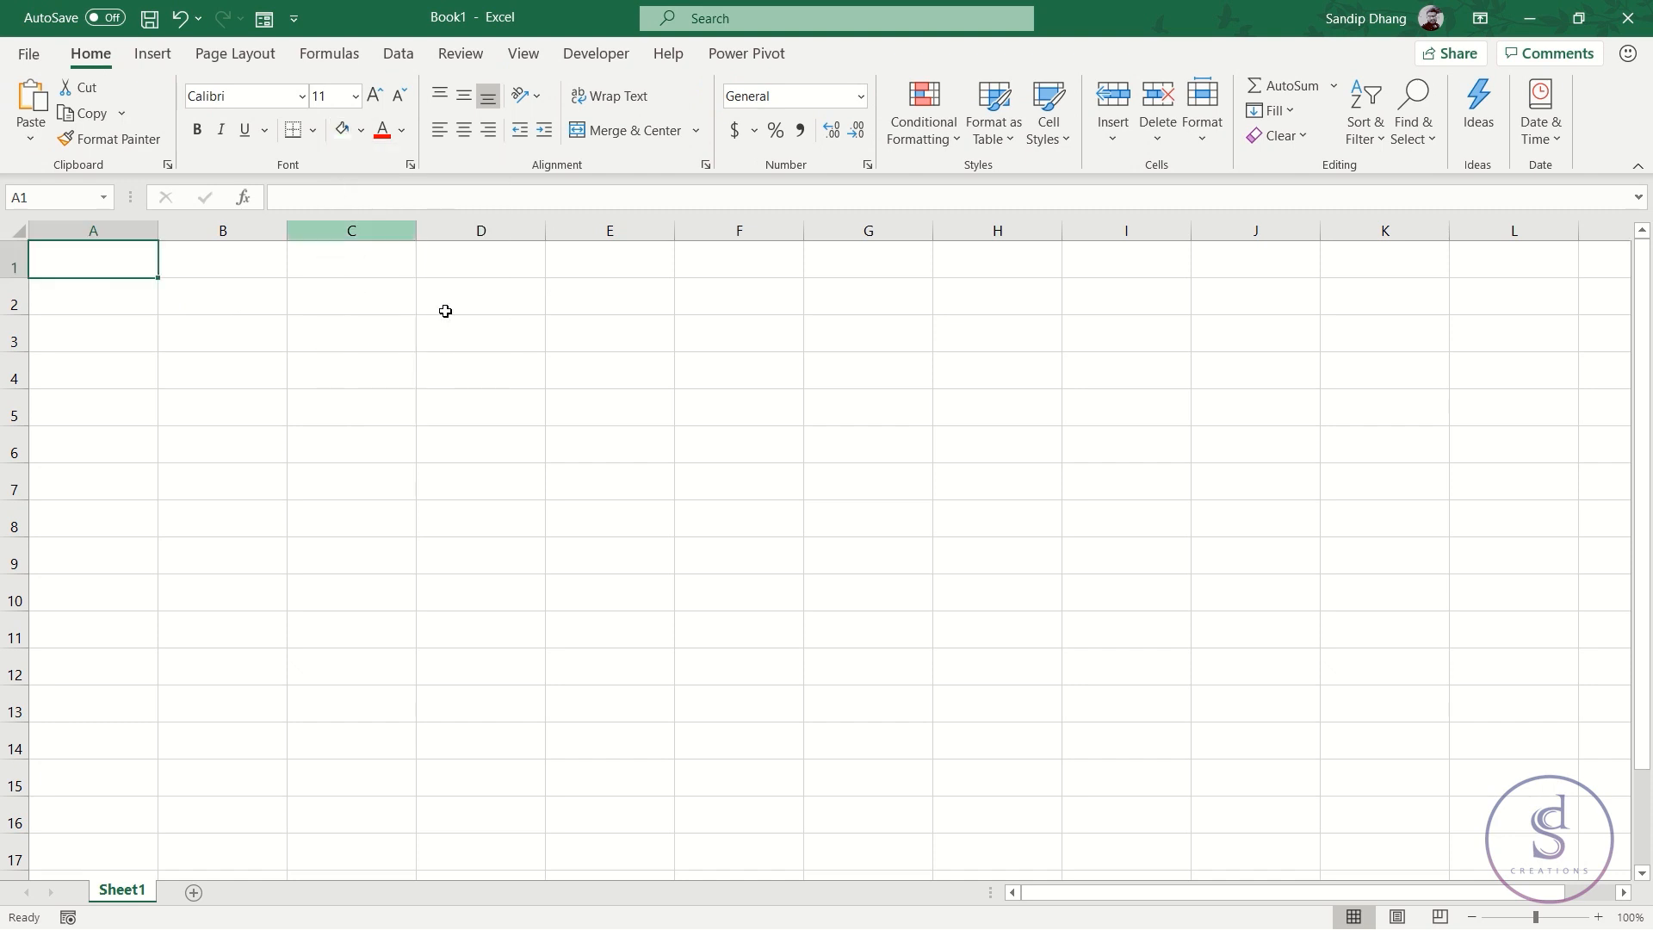
pyautogui.click(412, 368)
pyautogui.click(685, 400)
pyautogui.click(405, 372)
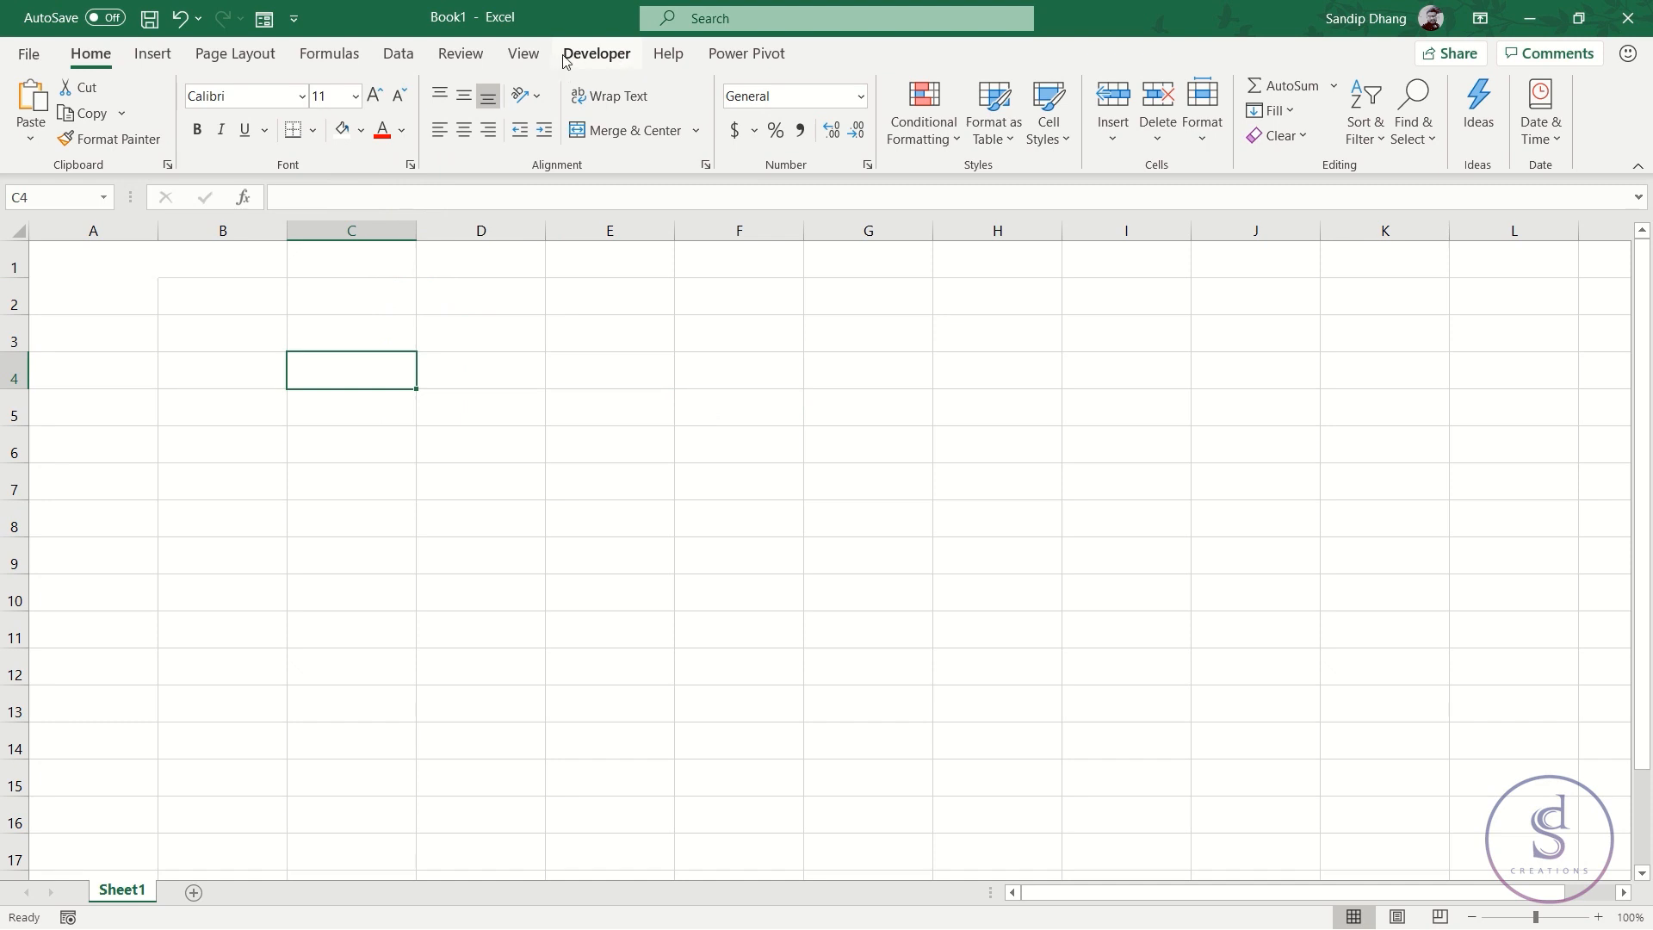
pyautogui.click(525, 57)
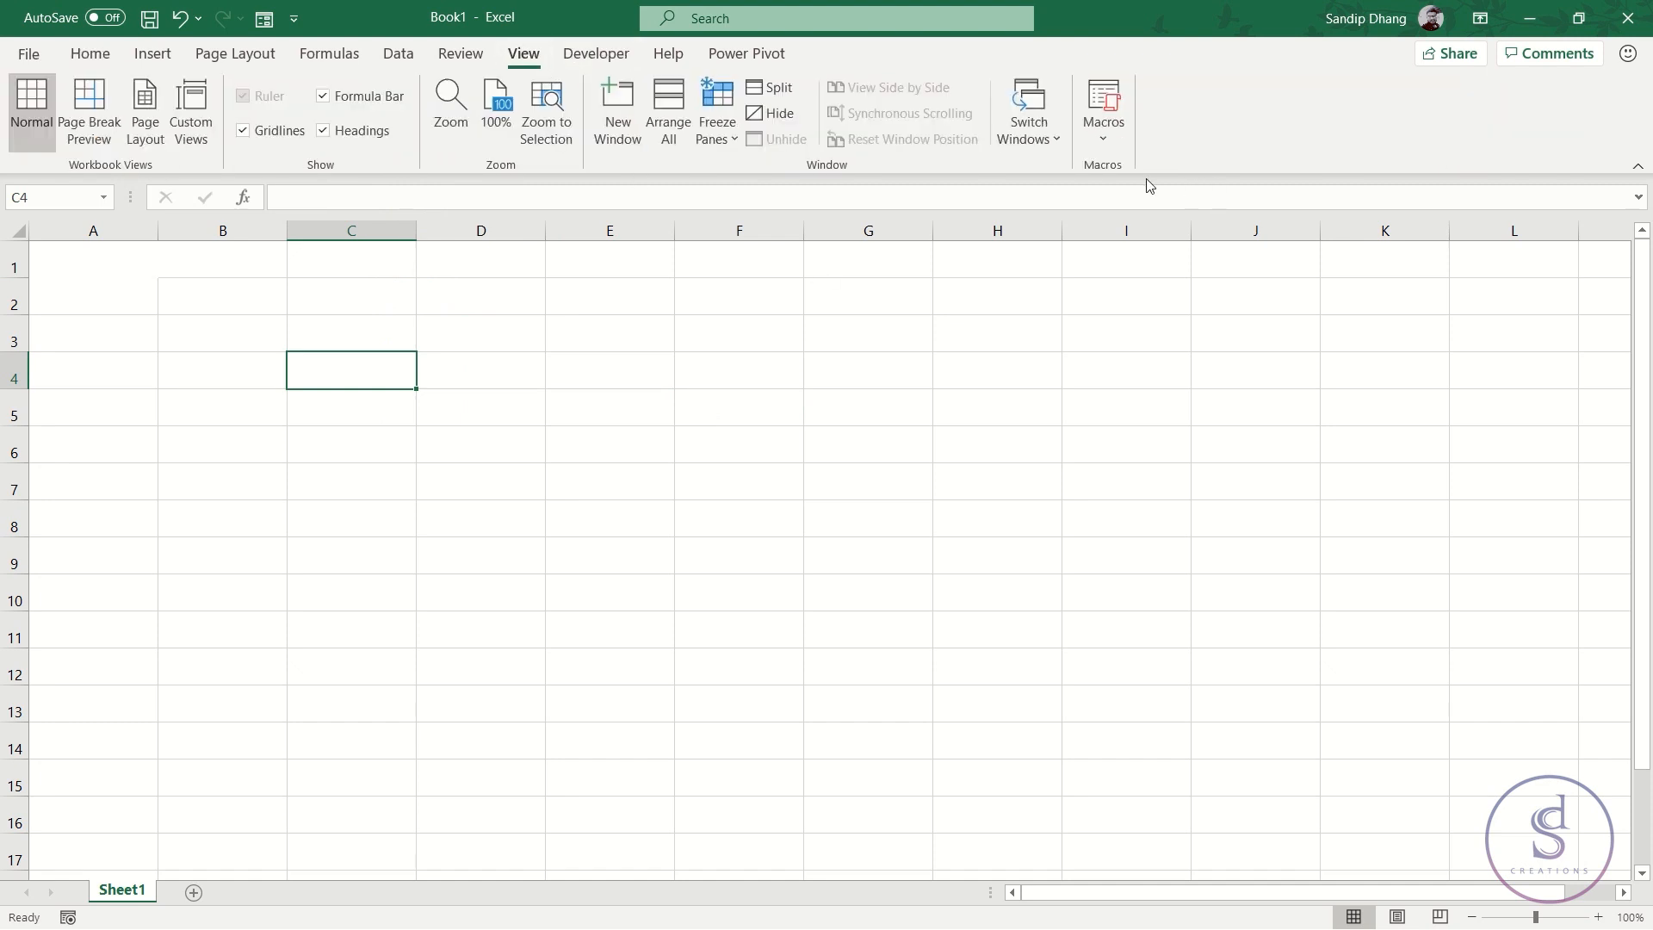
pyautogui.click(585, 57)
pyautogui.click(524, 55)
pyautogui.click(588, 57)
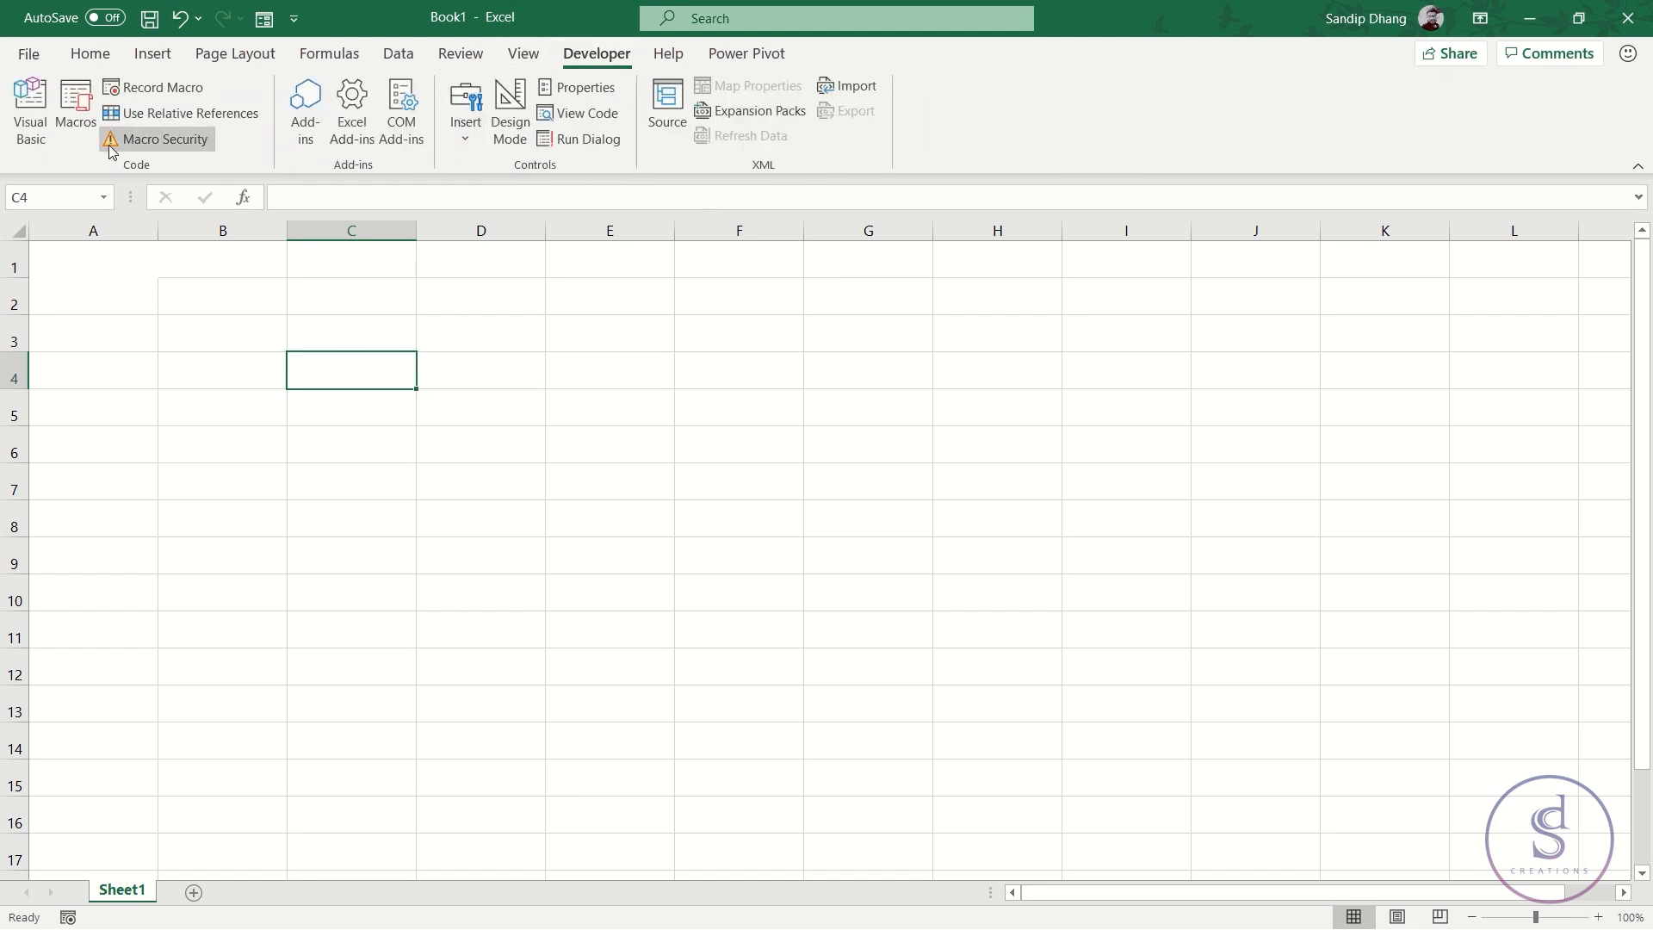
pyautogui.click(76, 105)
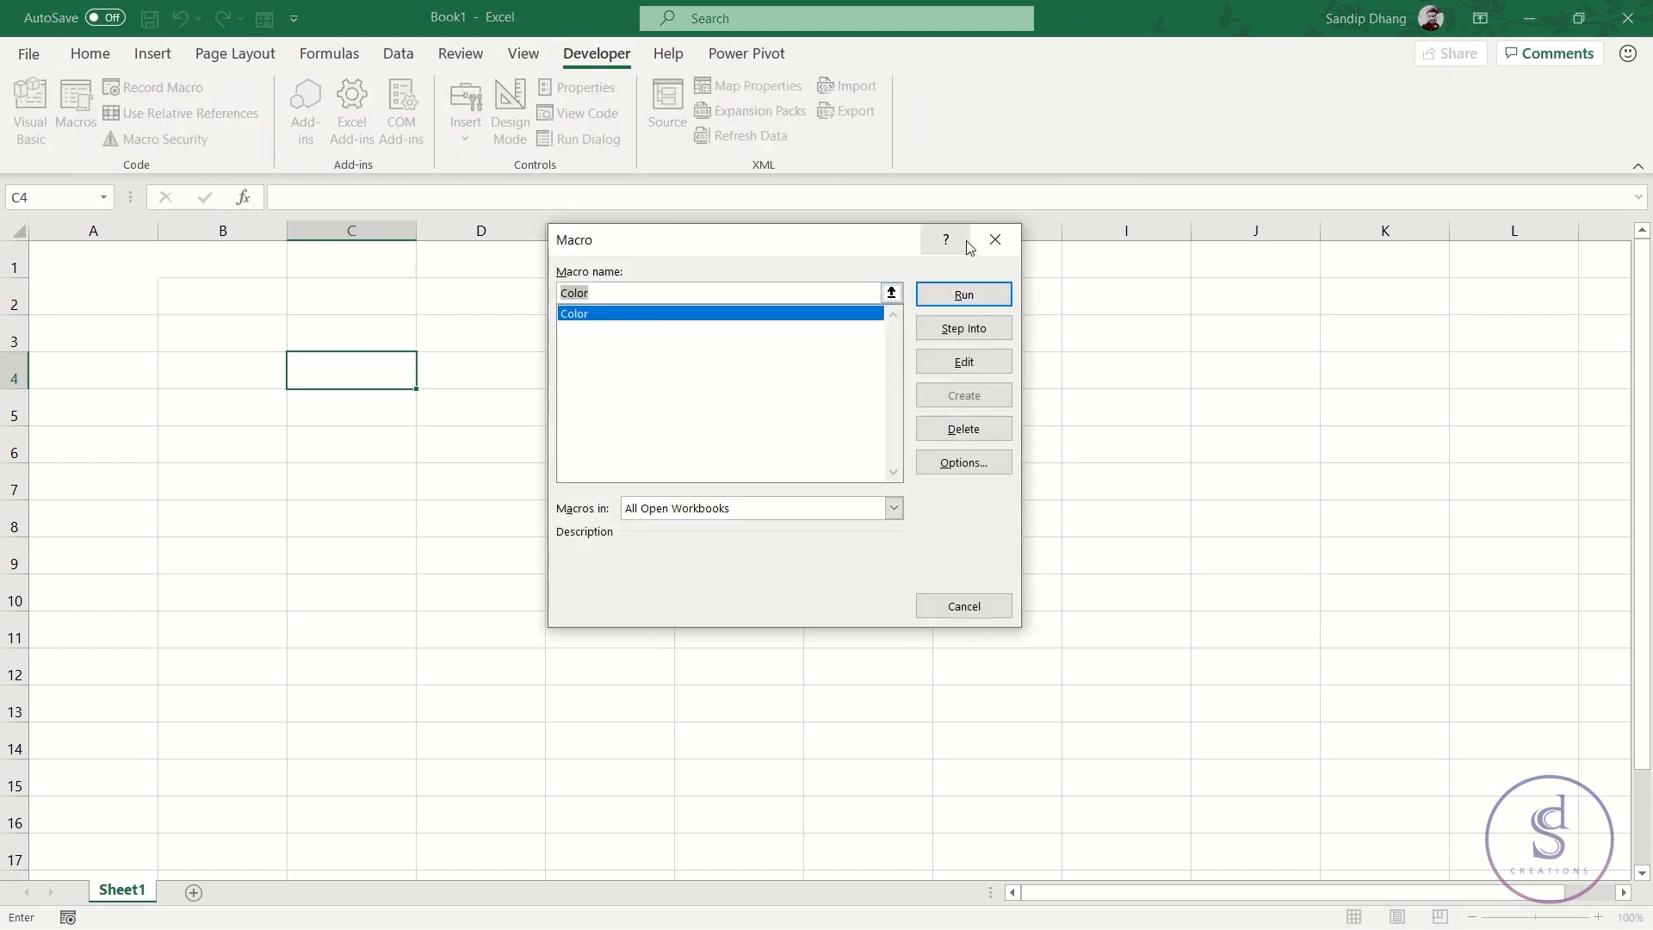
pyautogui.click(995, 239)
# Run the Color macro from the list of macros in all open workbooks
pyautogui.click(514, 59)
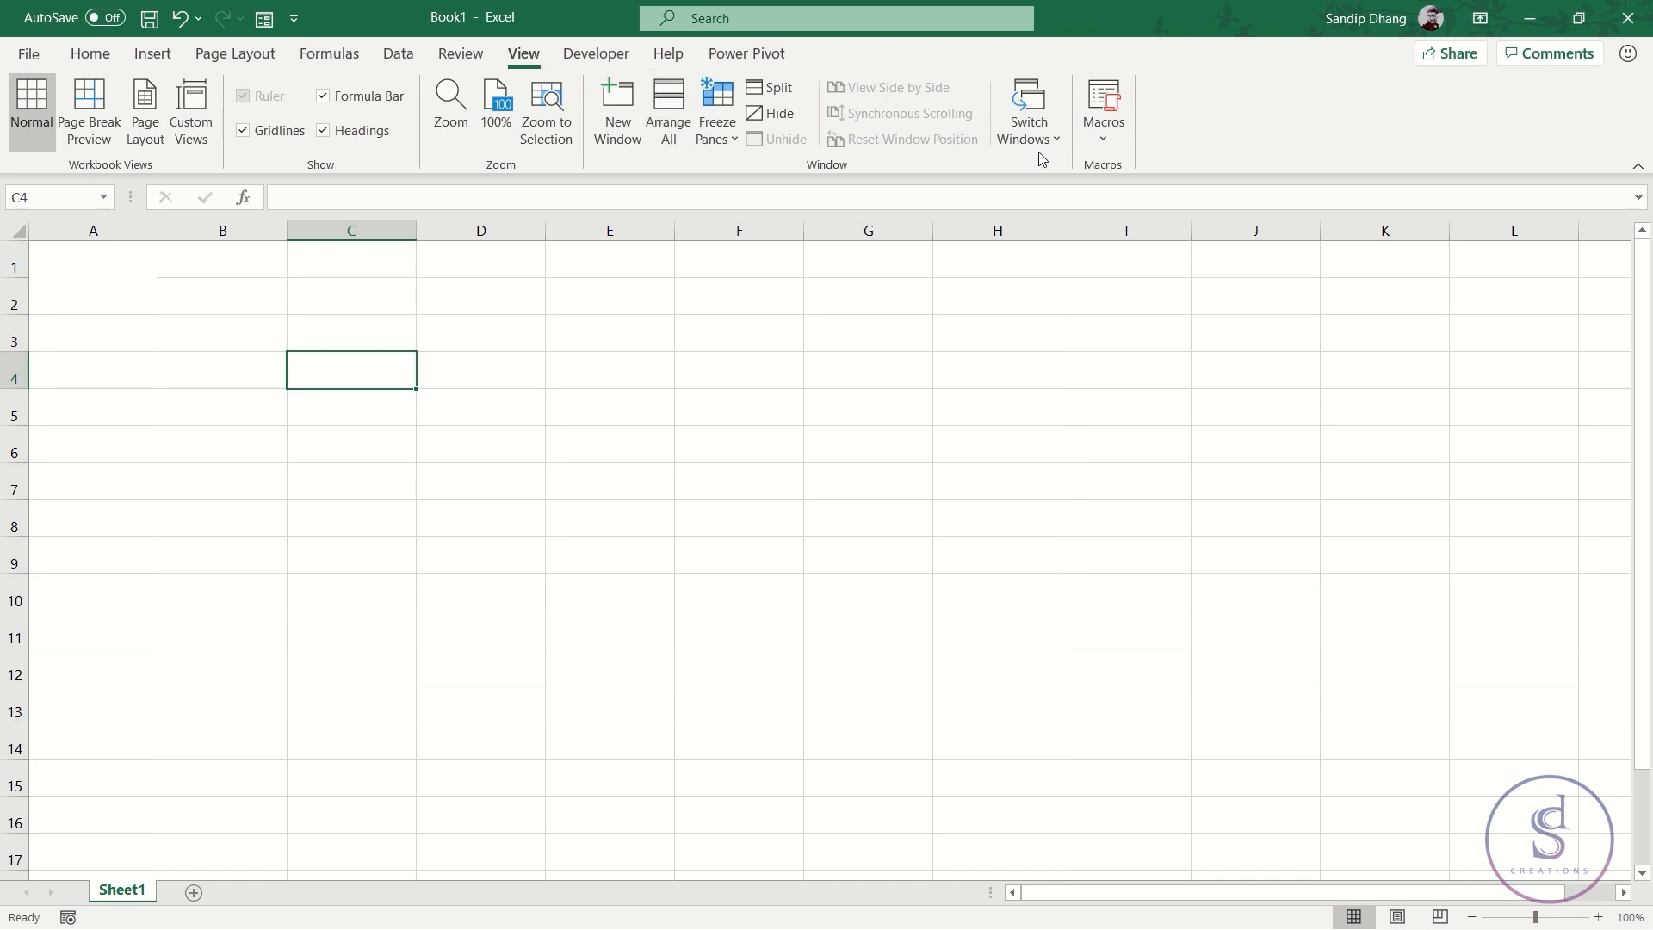
pyautogui.click(1102, 138)
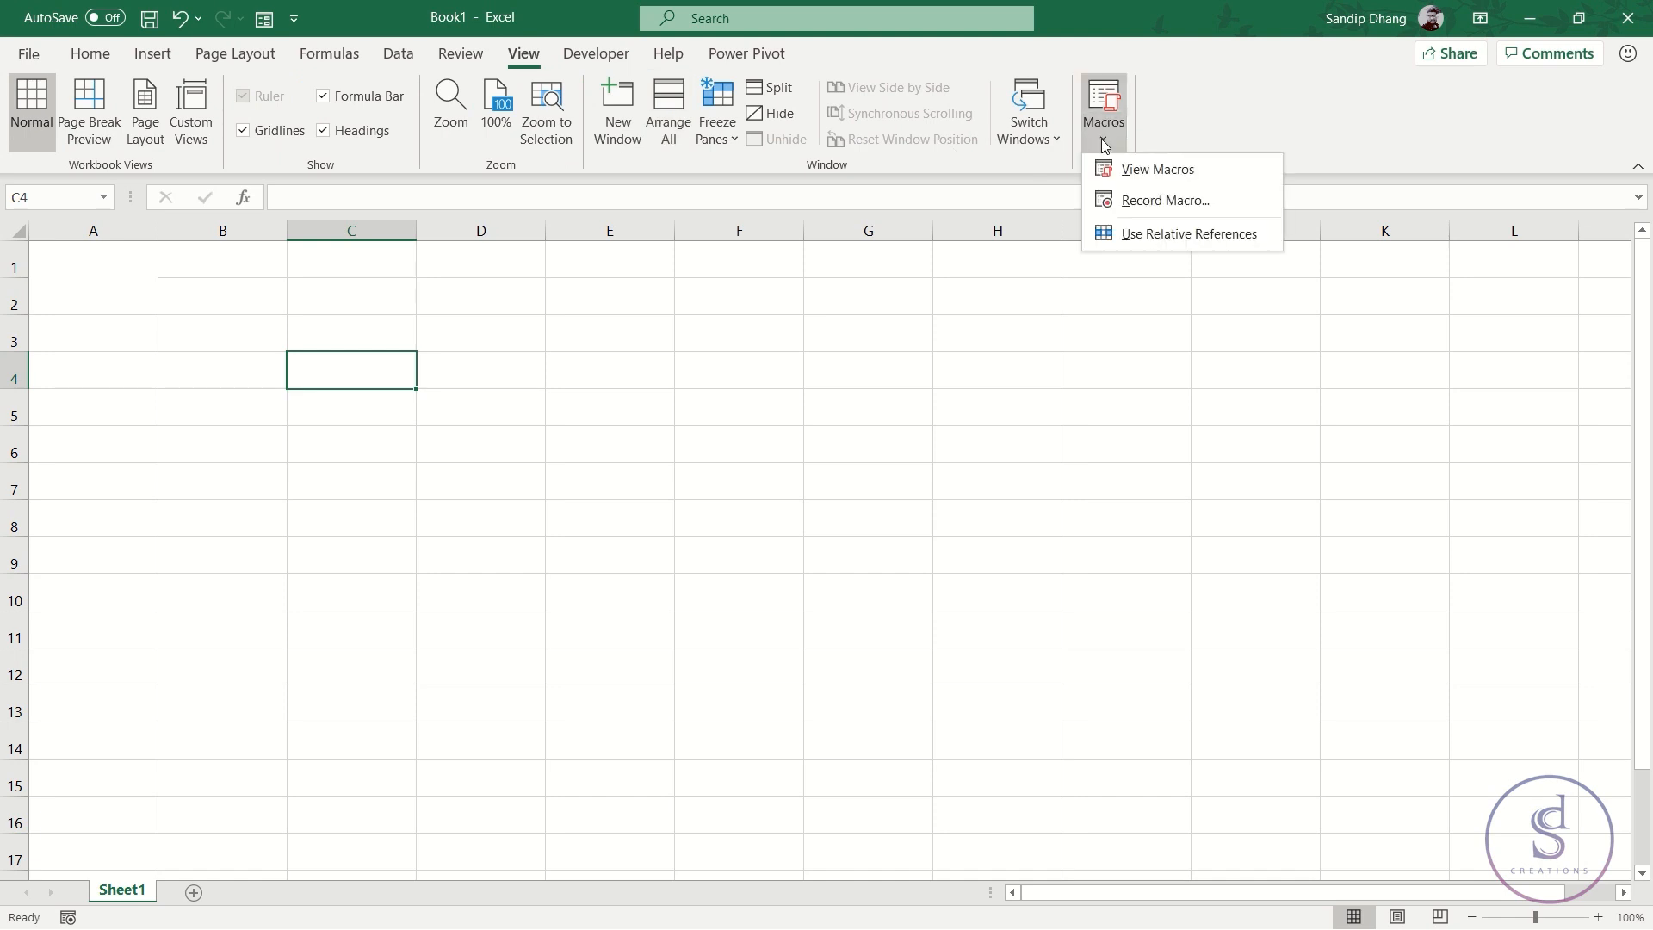
pyautogui.click(1177, 177)
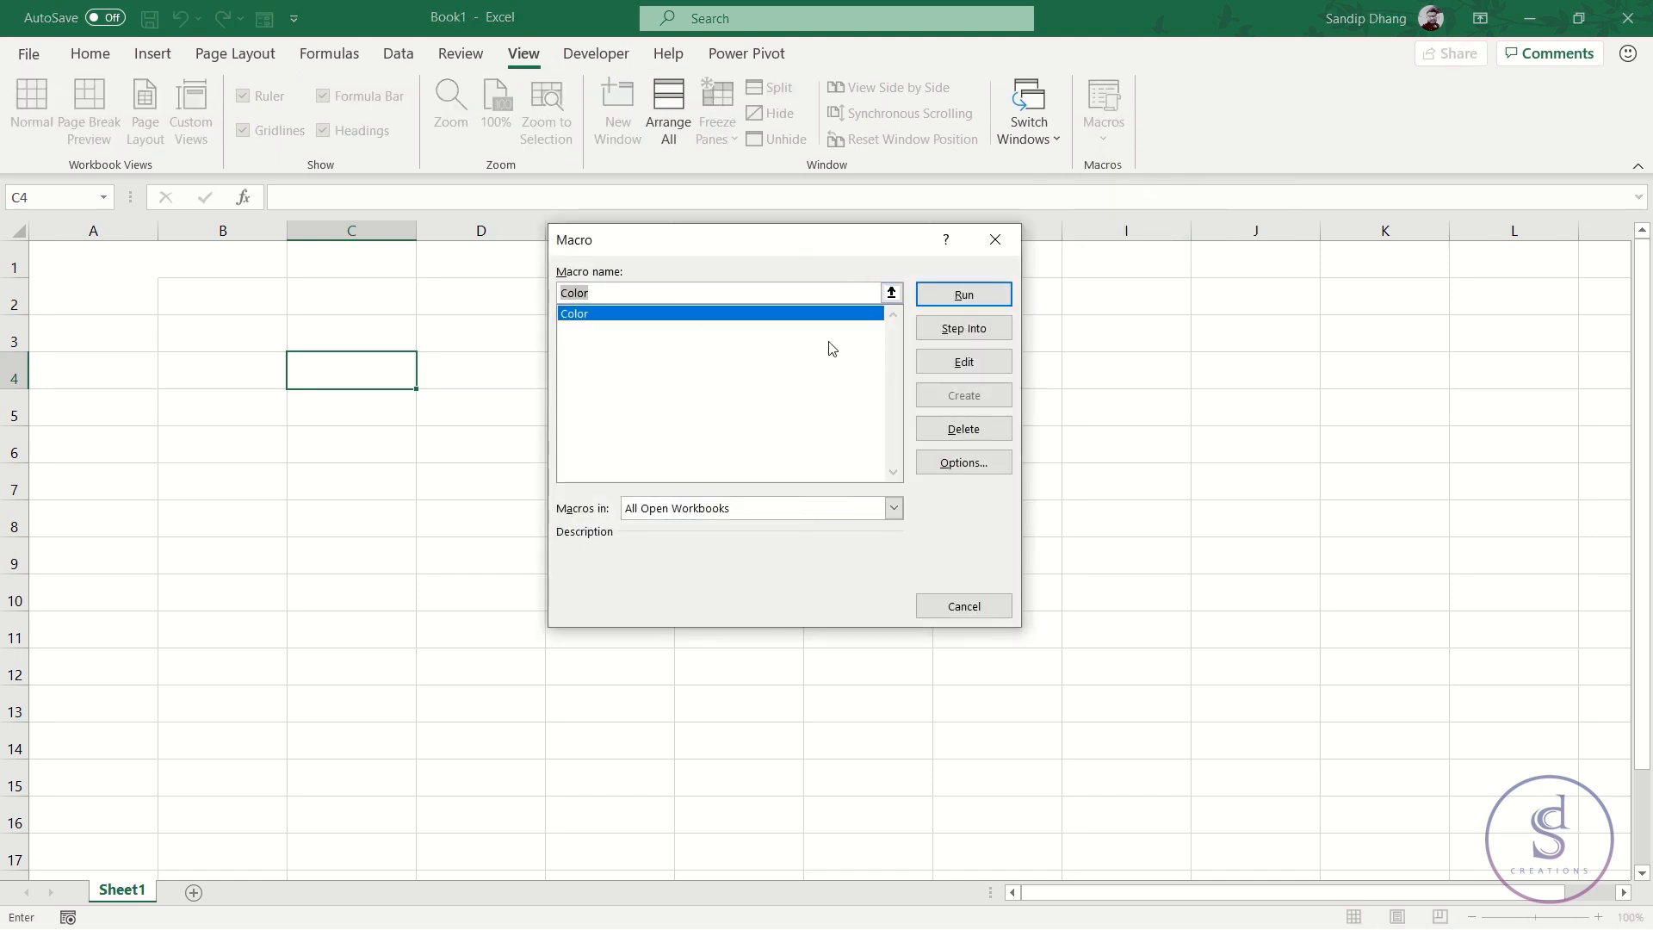
pyautogui.click(667, 315)
pyautogui.click(946, 294)
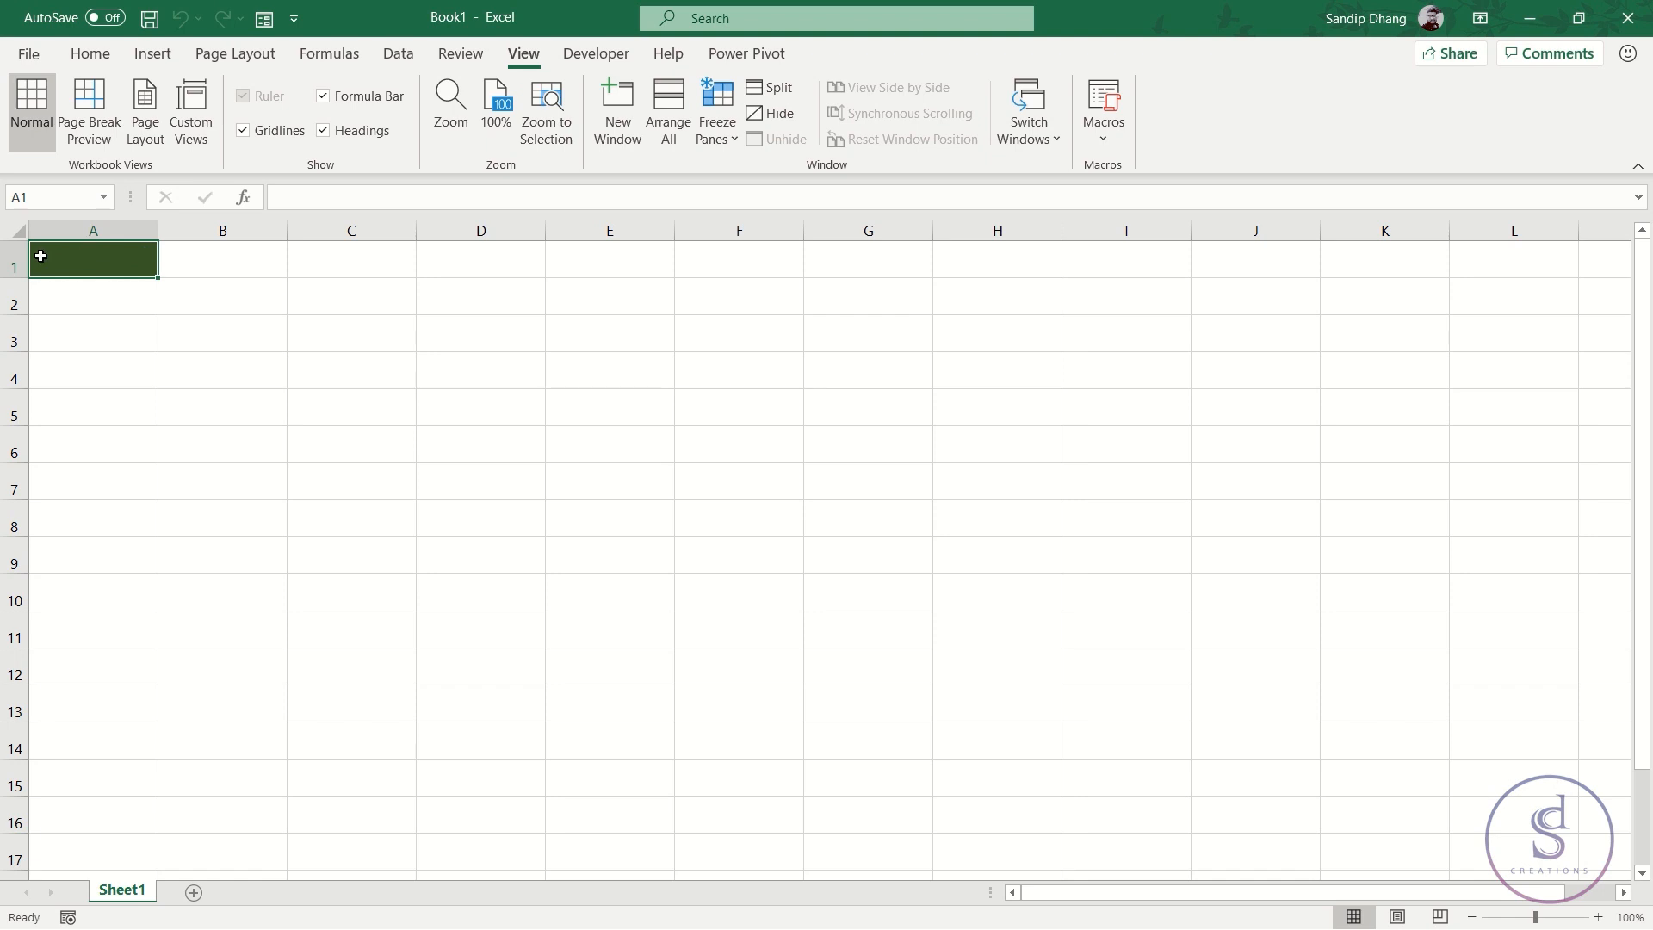
pyautogui.click(380, 309)
pyautogui.click(536, 295)
pyautogui.click(117, 262)
pyautogui.click(90, 53)
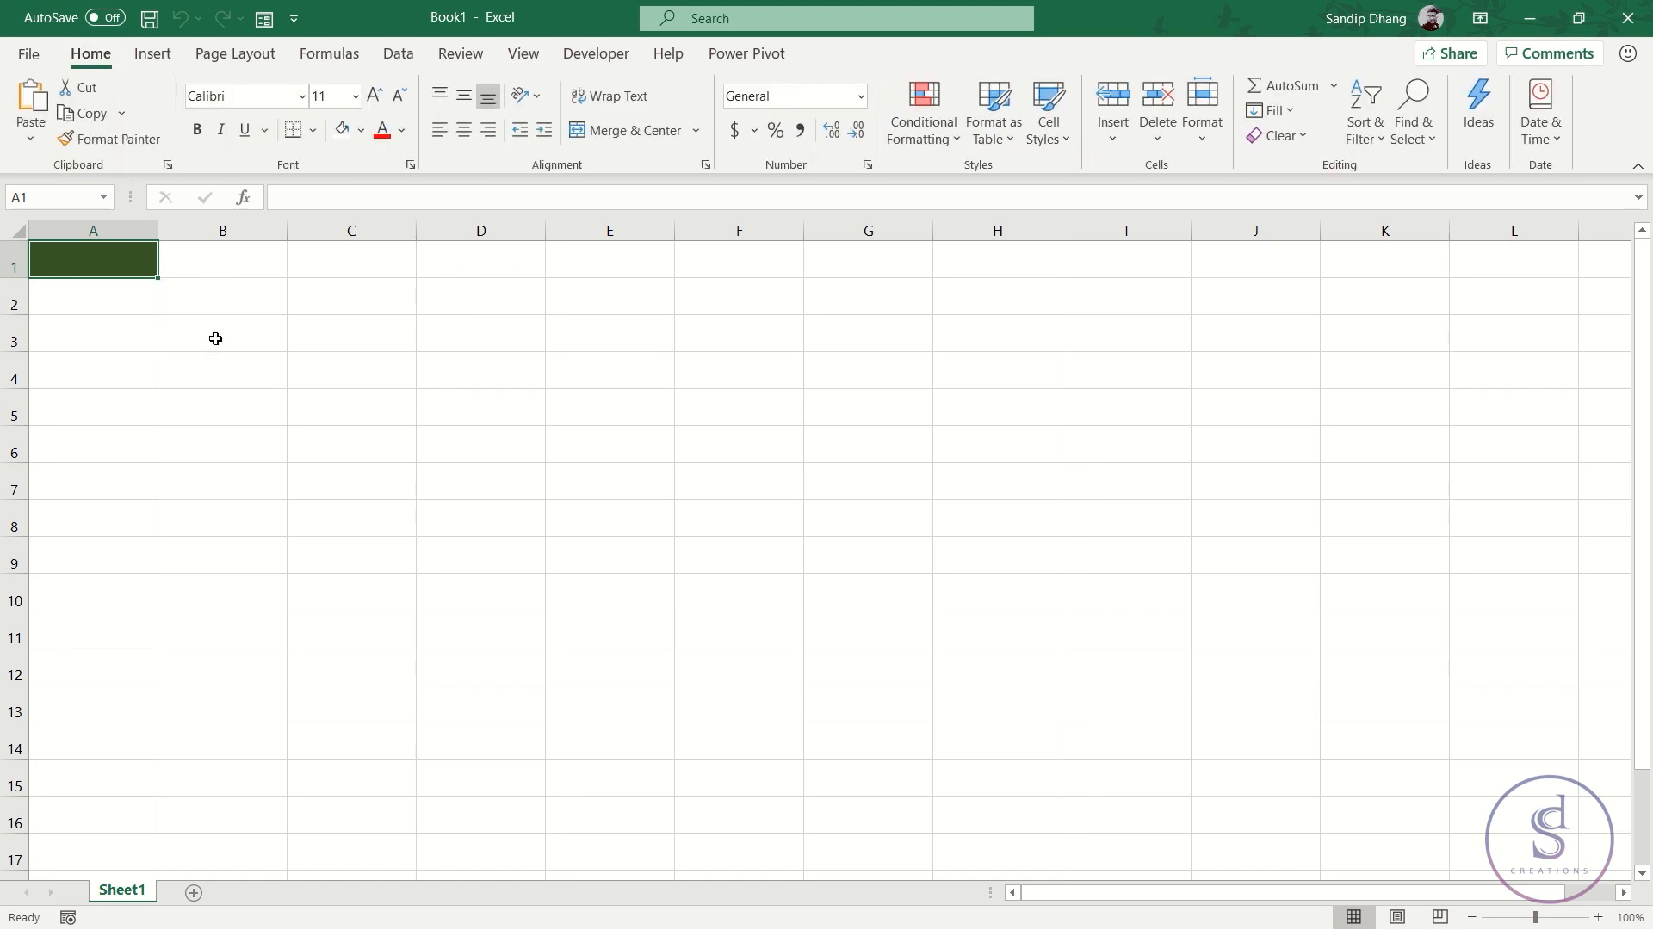
pyautogui.click(229, 323)
pyautogui.click(234, 300)
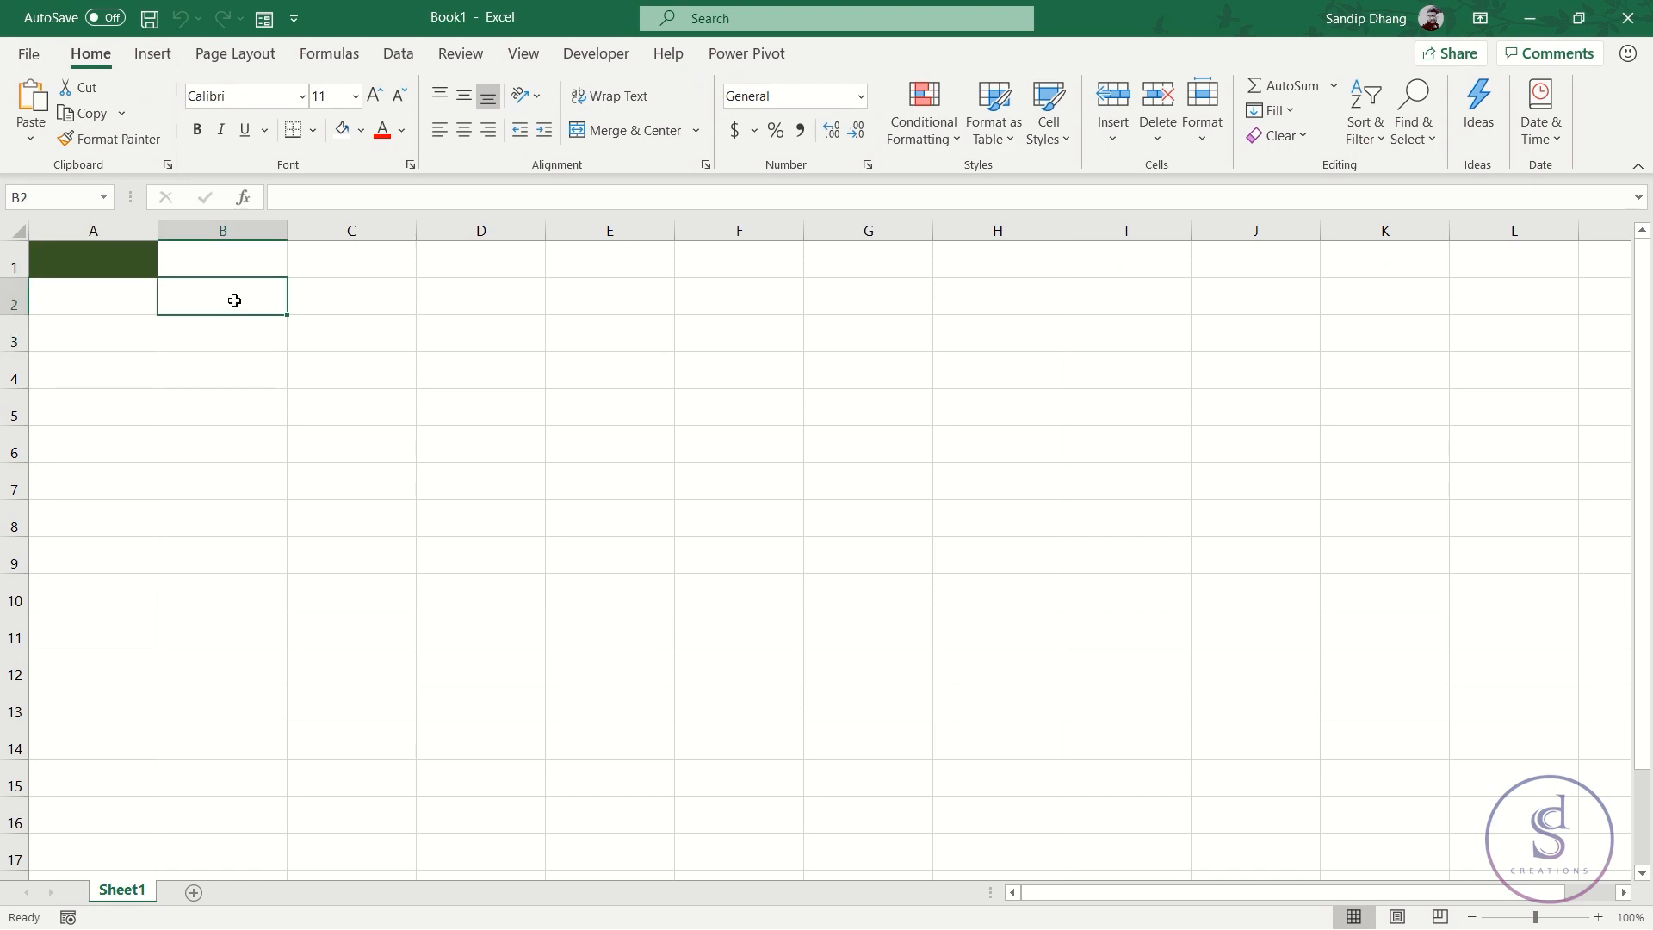
# Widen column A to about one and a half times its width and enter "Absolute Macro" in cell A3
pyautogui.click(98, 329)
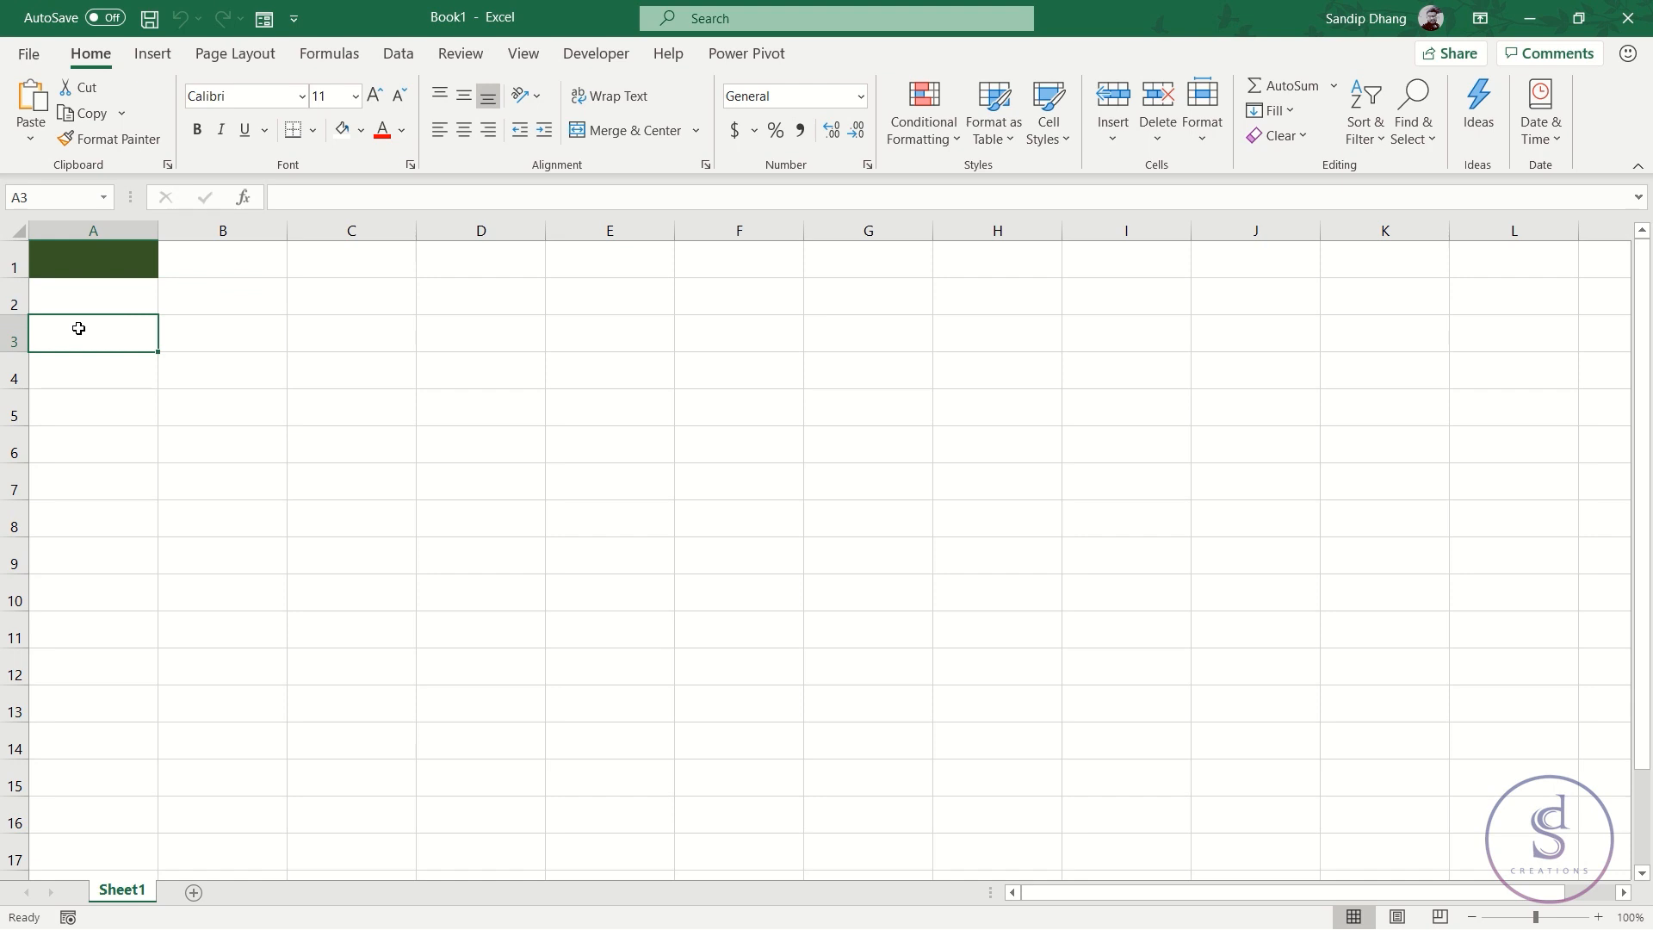
pyautogui.moveTo(158, 231); pyautogui.dragTo(221, 230)
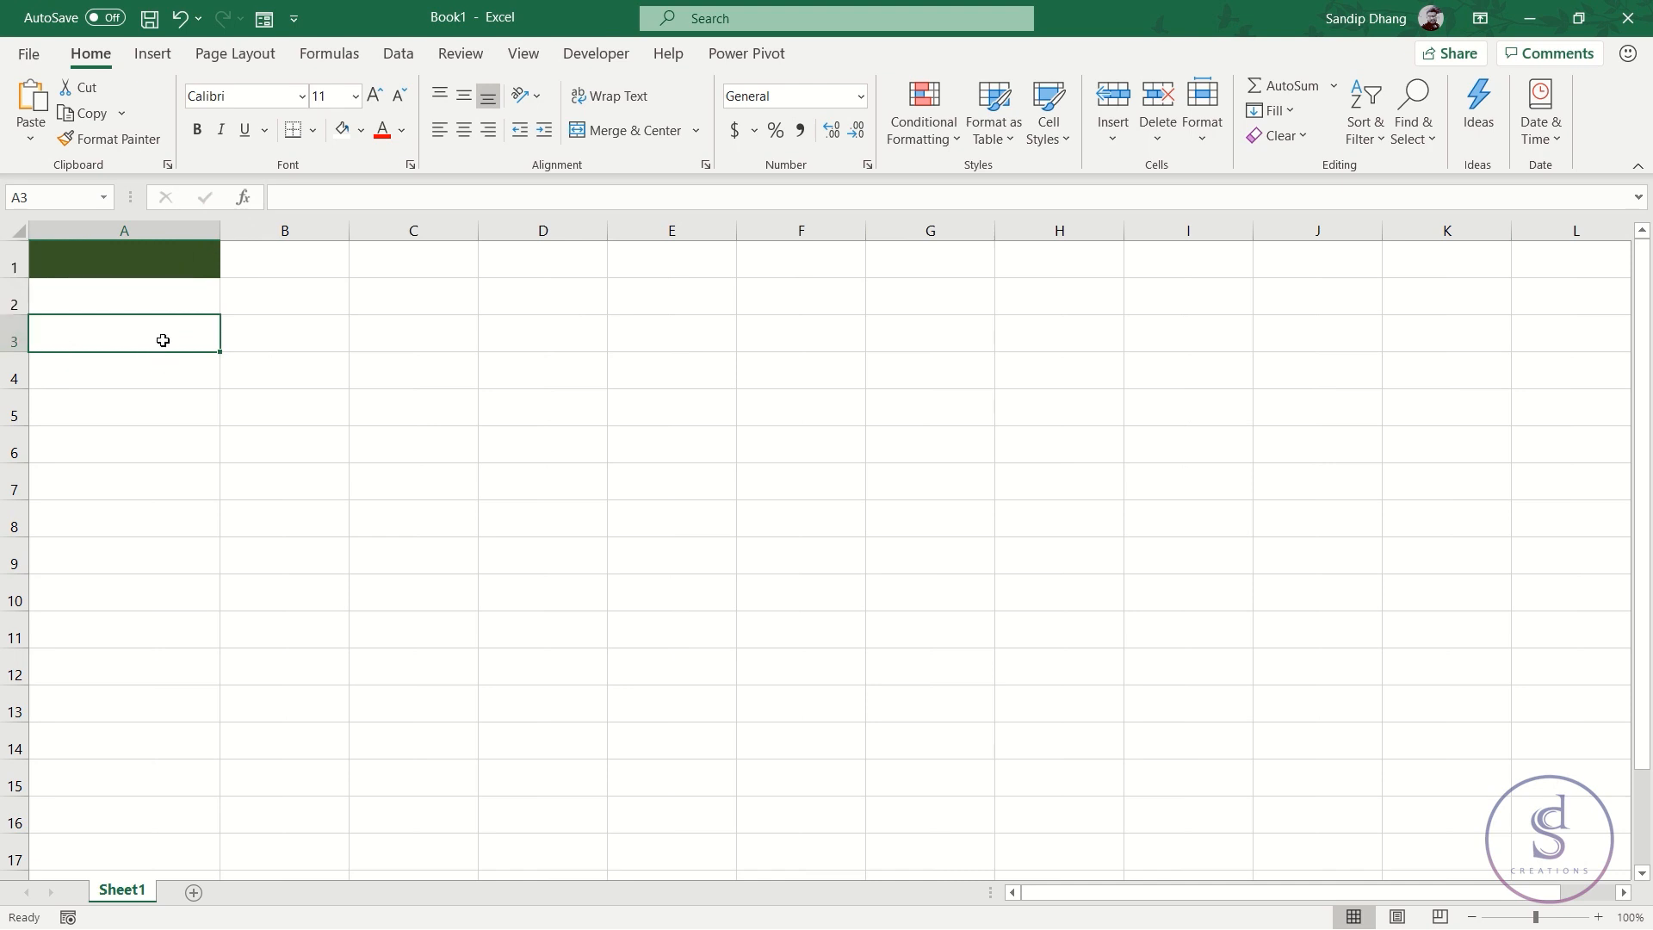
pyautogui.write('Absolute')
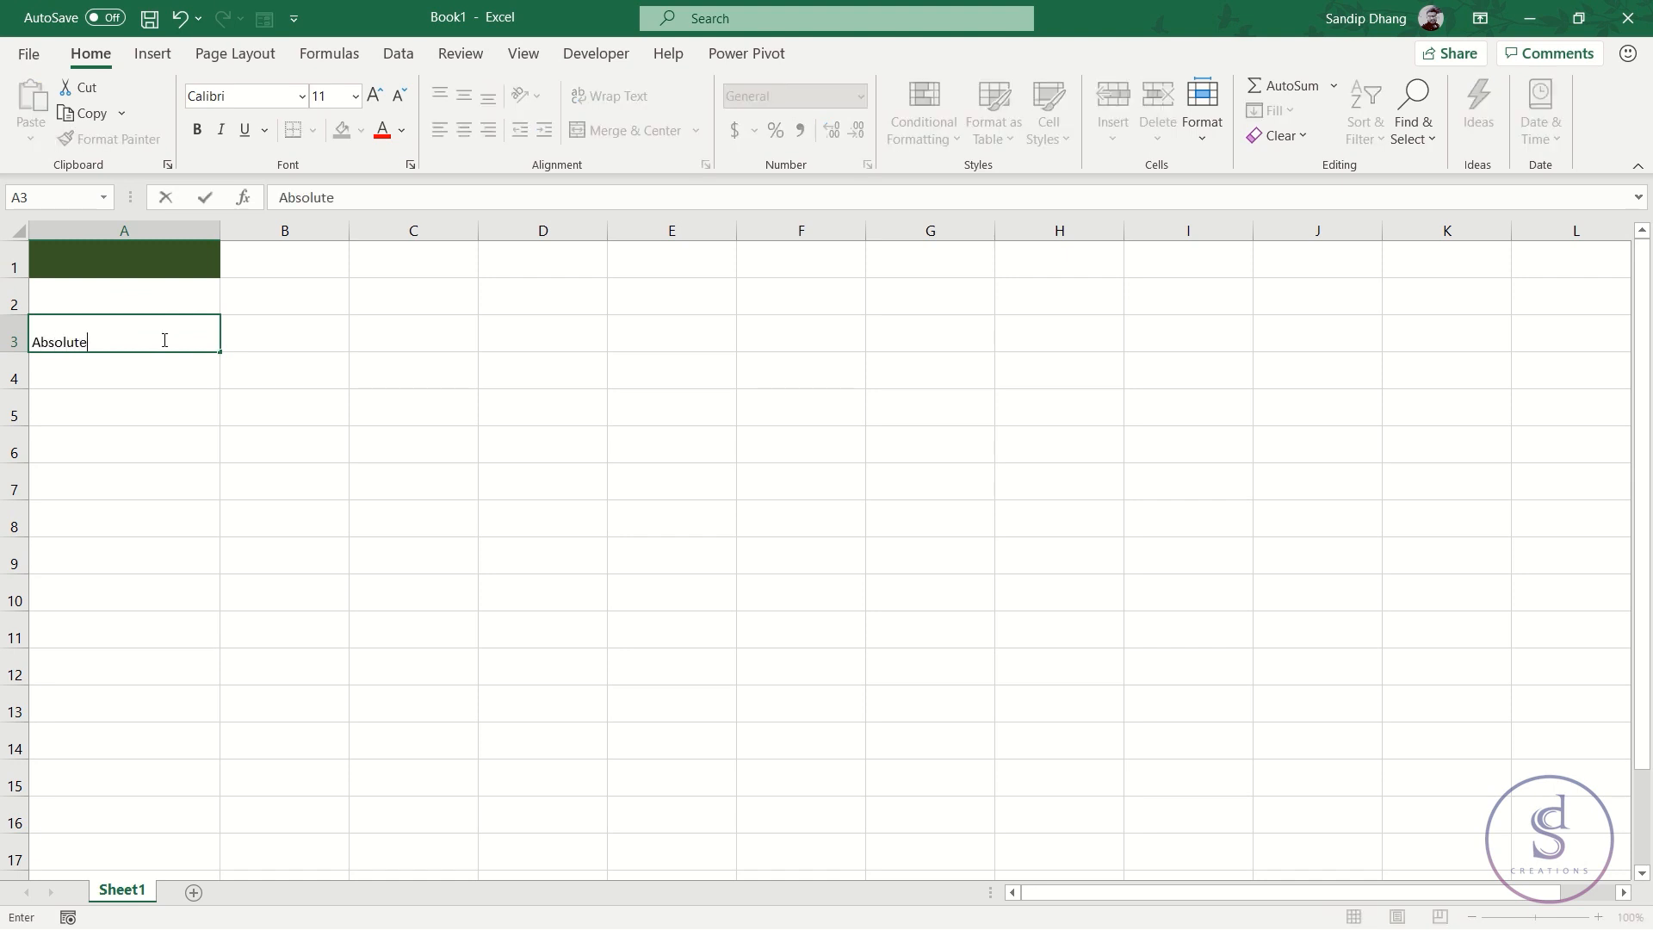
pyautogui.write(' Macro')
pyautogui.press('Return')
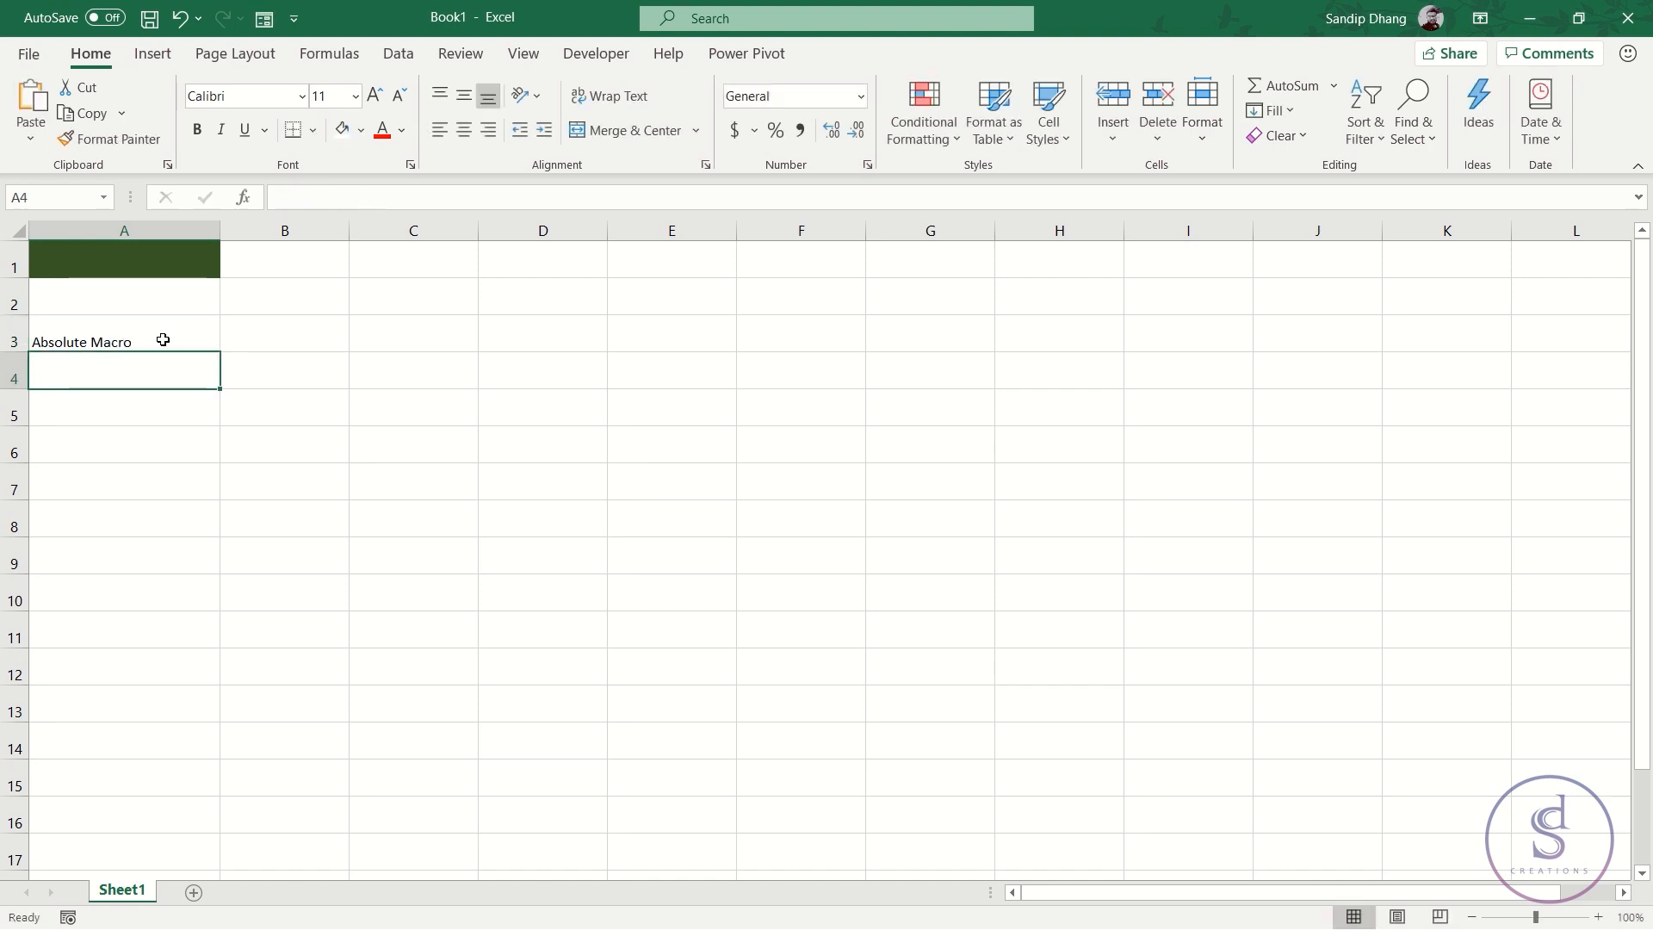
# Increase the font size of cells A3 and A4 to 20
pyautogui.moveTo(166, 342); pyautogui.dragTo(163, 358)
pyautogui.click(373, 98)
pyautogui.click(374, 98)
pyautogui.click(373, 97)
pyautogui.click(373, 97)
pyautogui.click(374, 98)
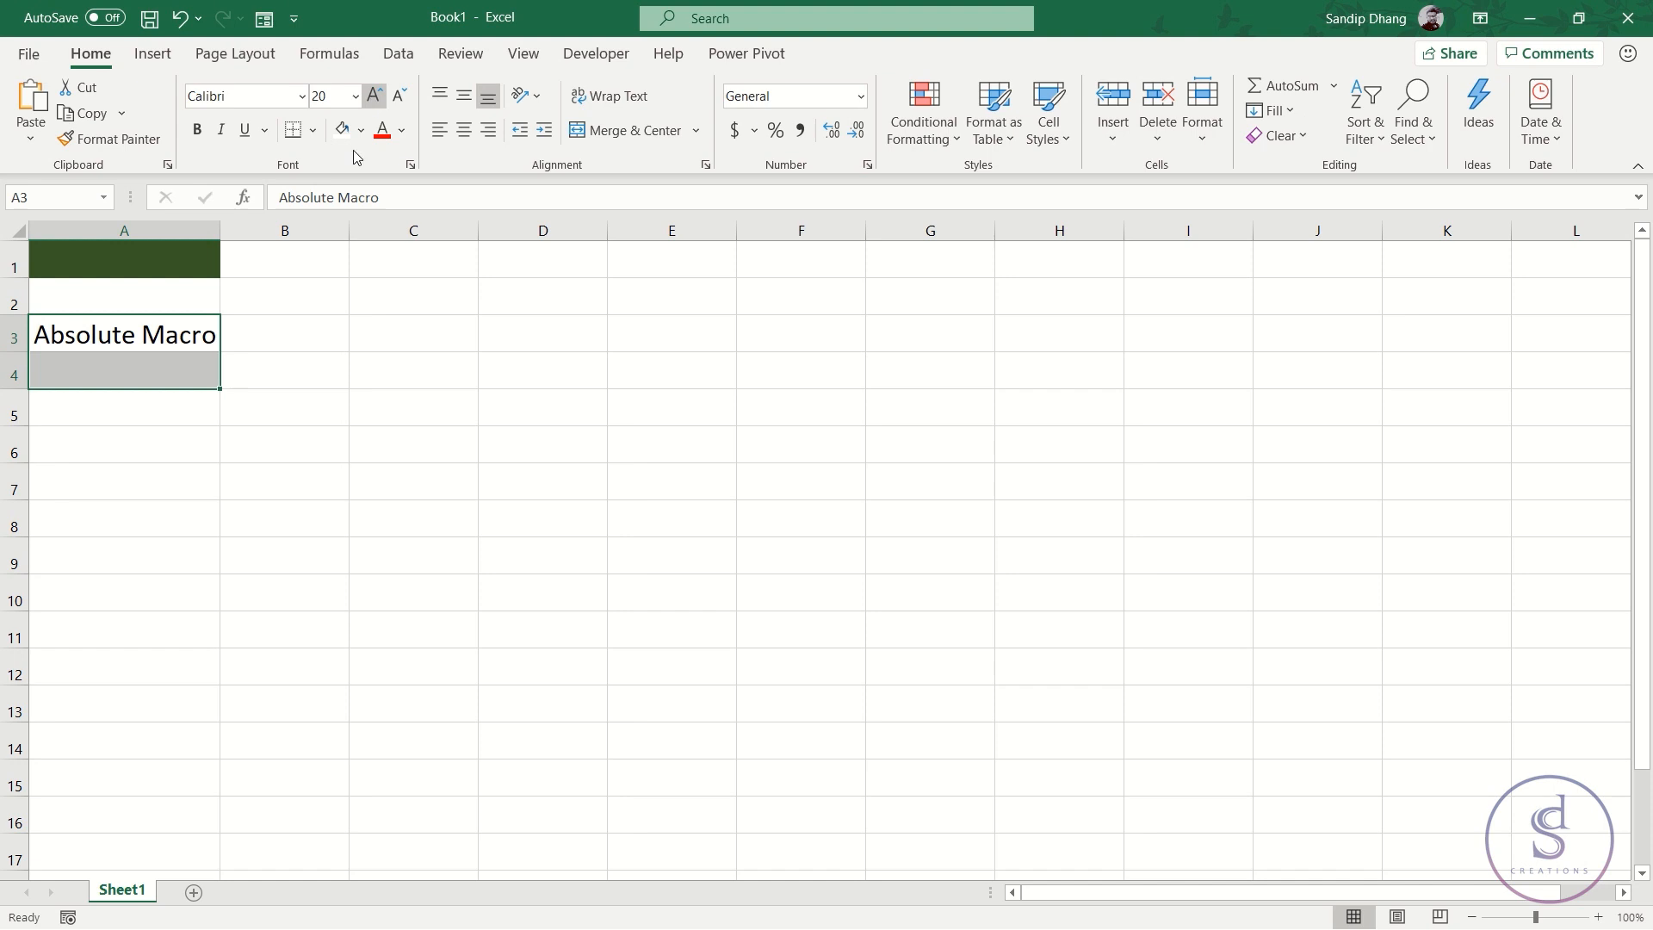
# Enter "Relative Macro" in cell A4 and widen column A slightly so both labels fit comfortably
pyautogui.click(138, 356)
pyautogui.write('Re')
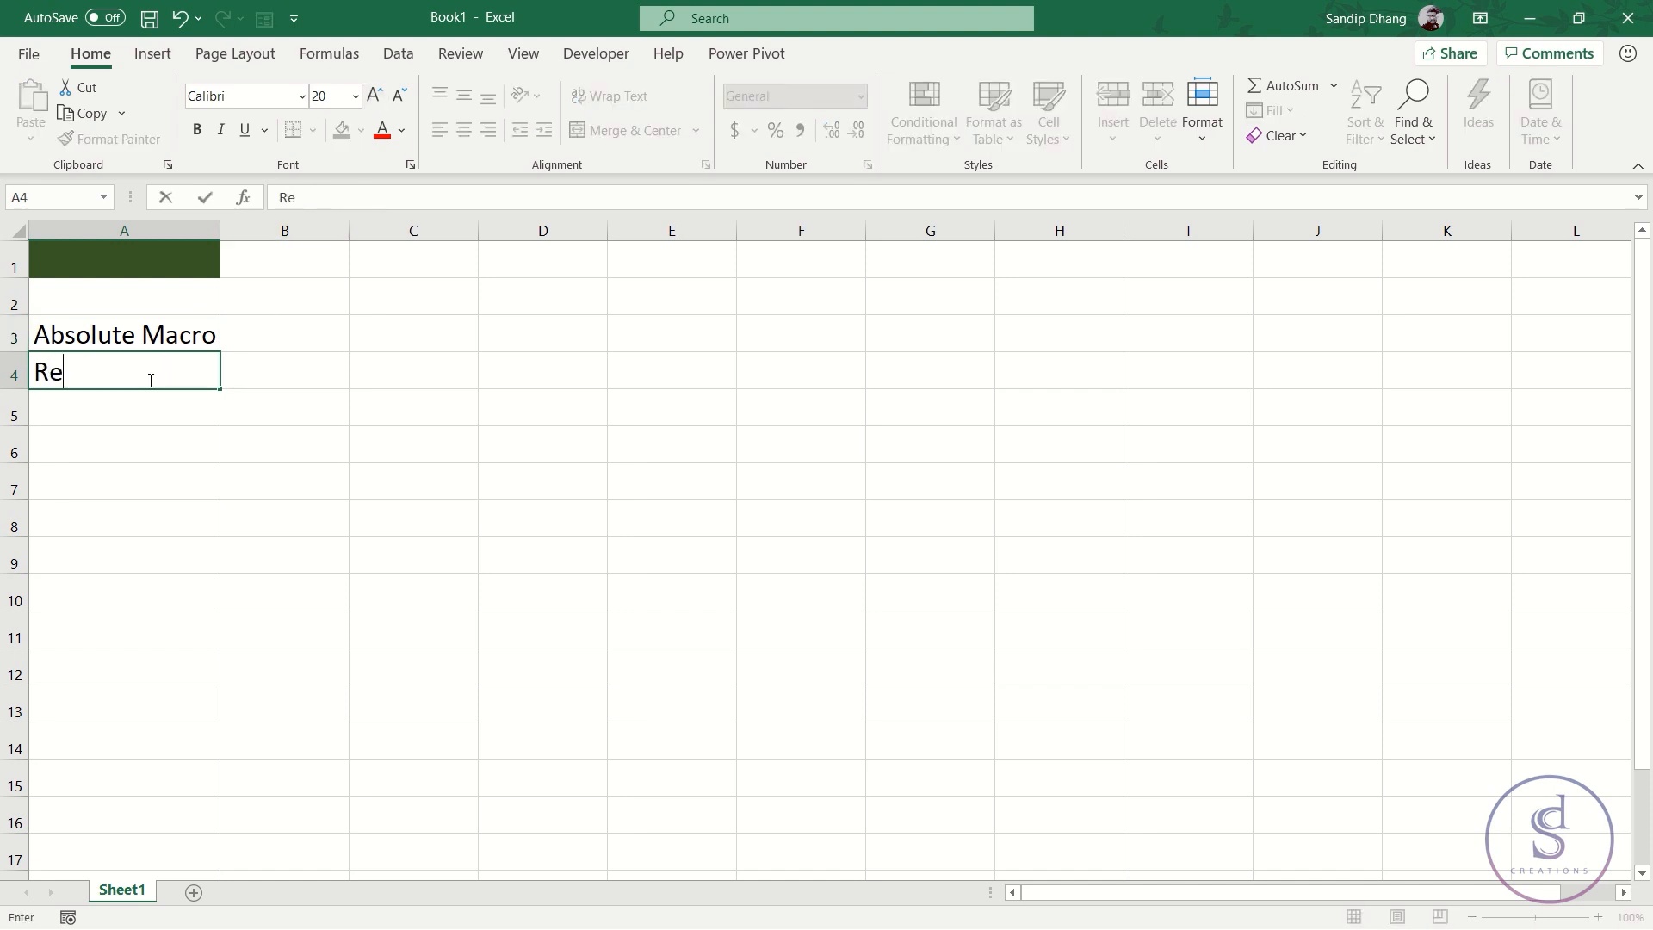
pyautogui.write('lative Macro')
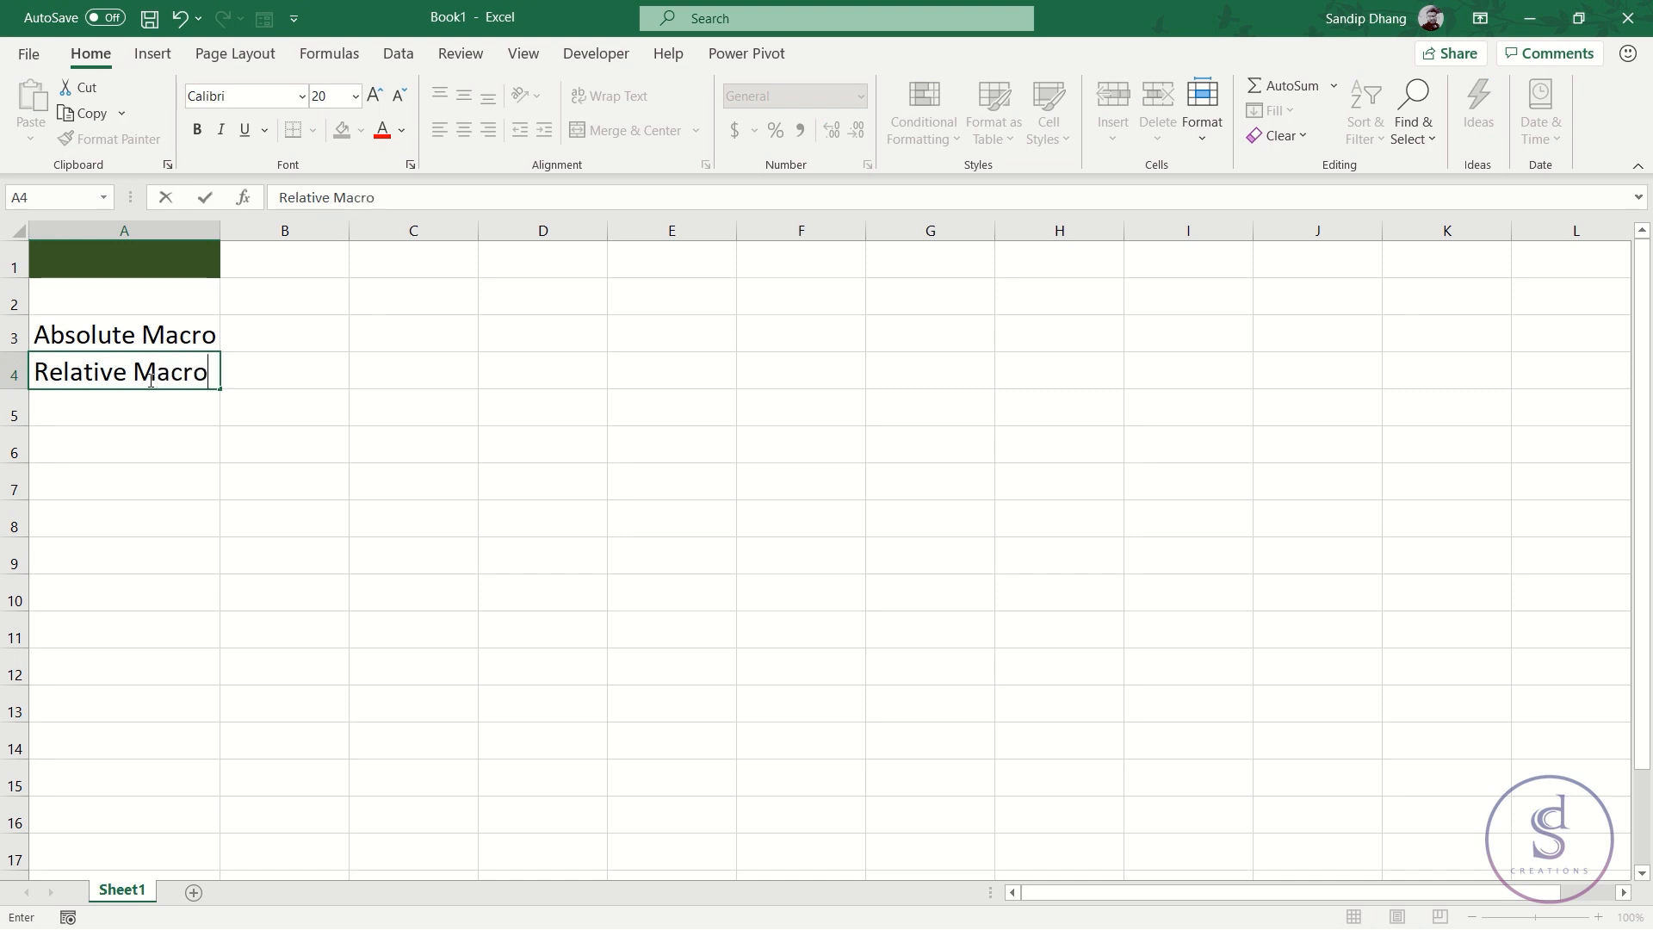
pyautogui.press('Return')
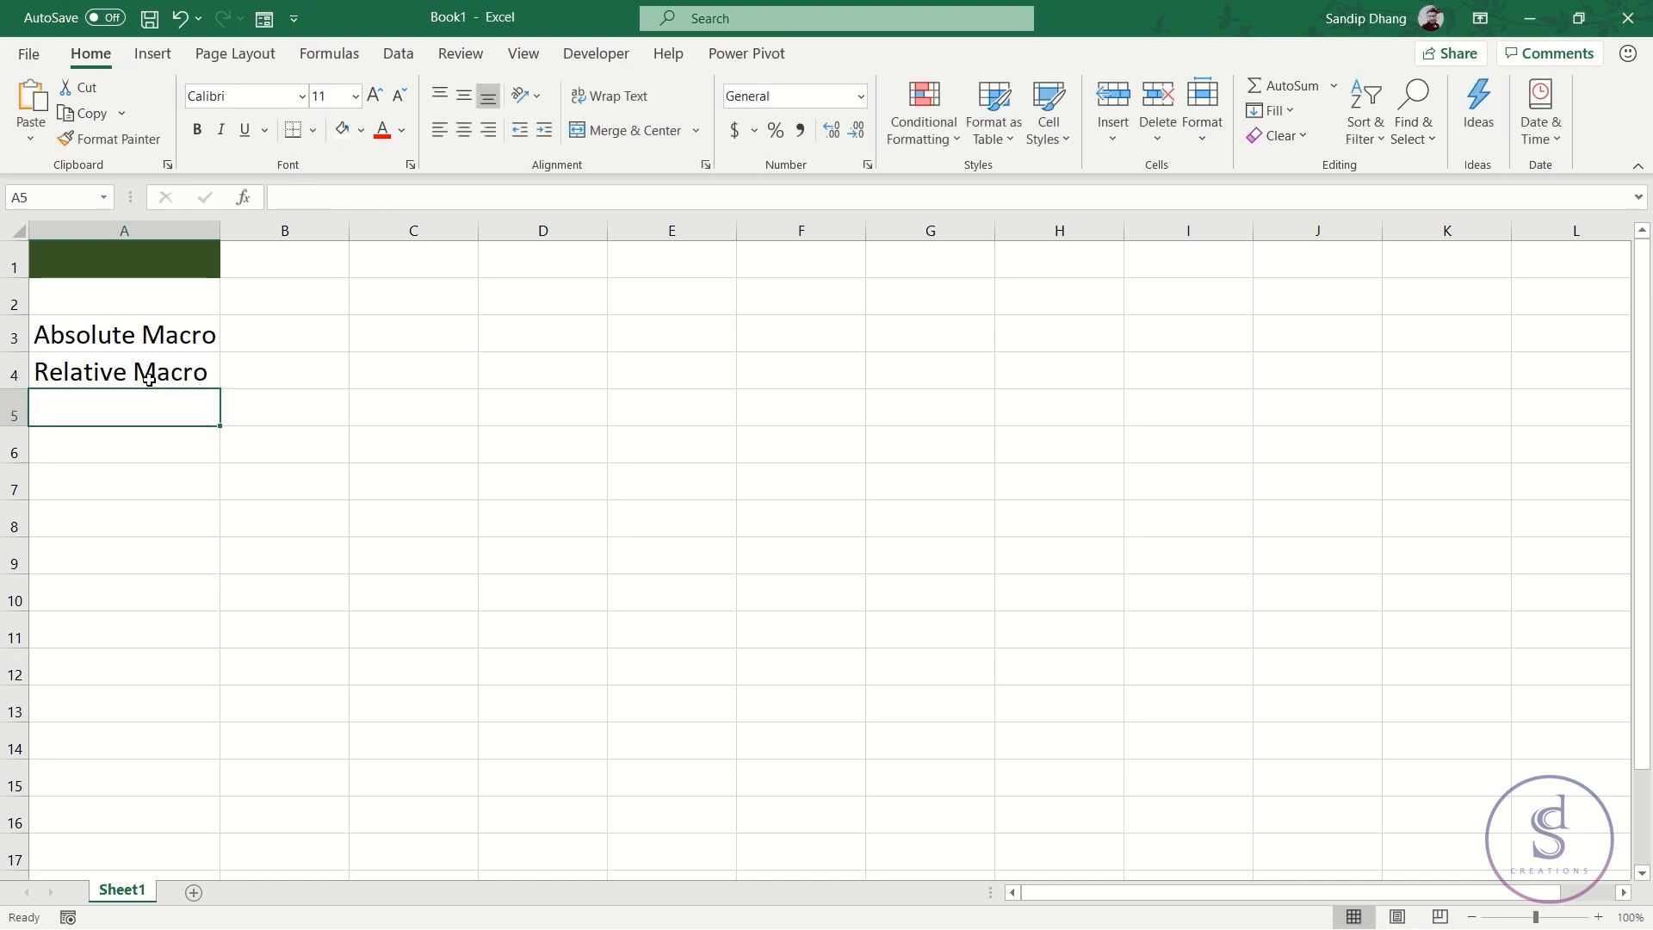
pyautogui.click(196, 358)
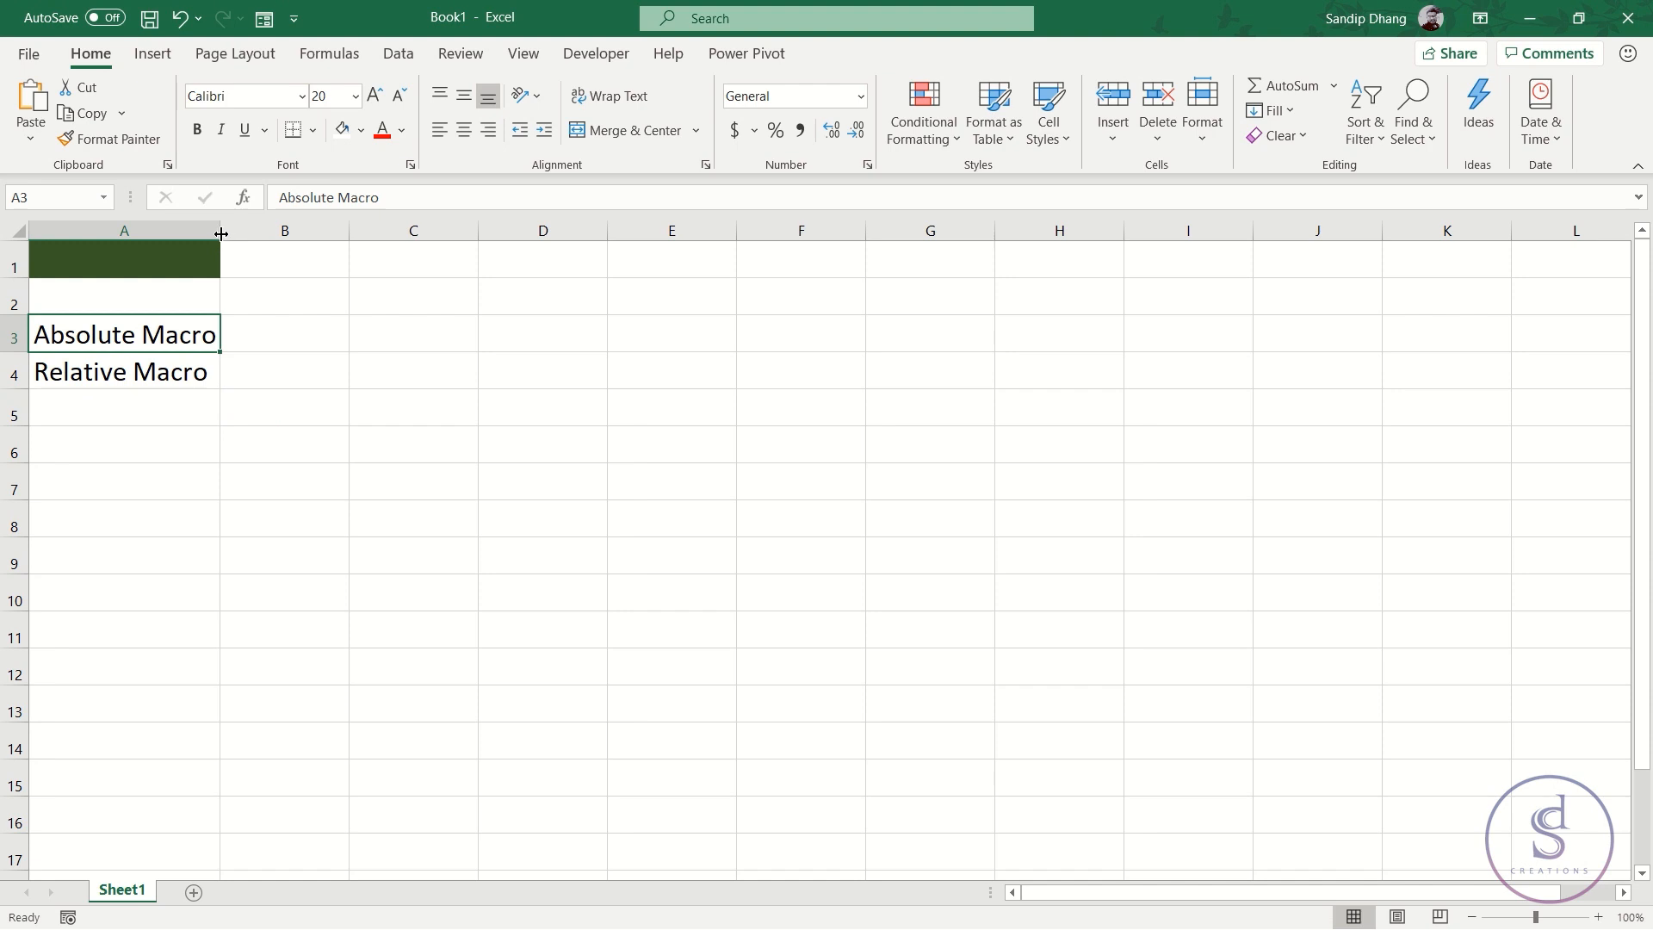
pyautogui.moveTo(221, 231); pyautogui.dragTo(231, 233)
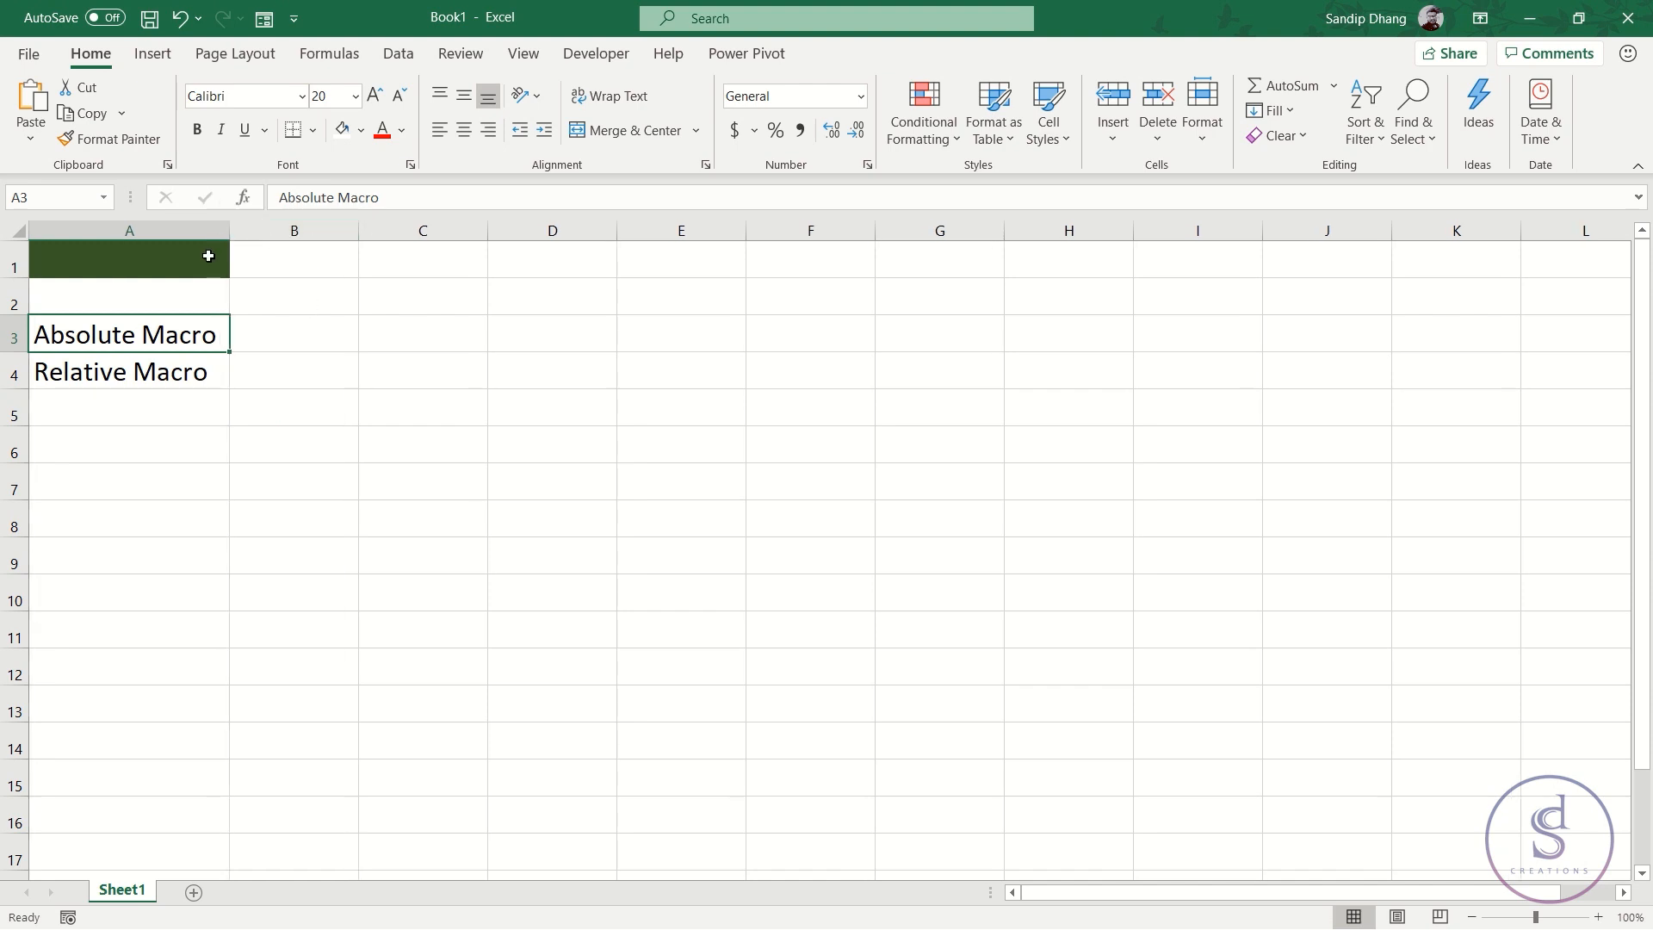
pyautogui.click(199, 257)
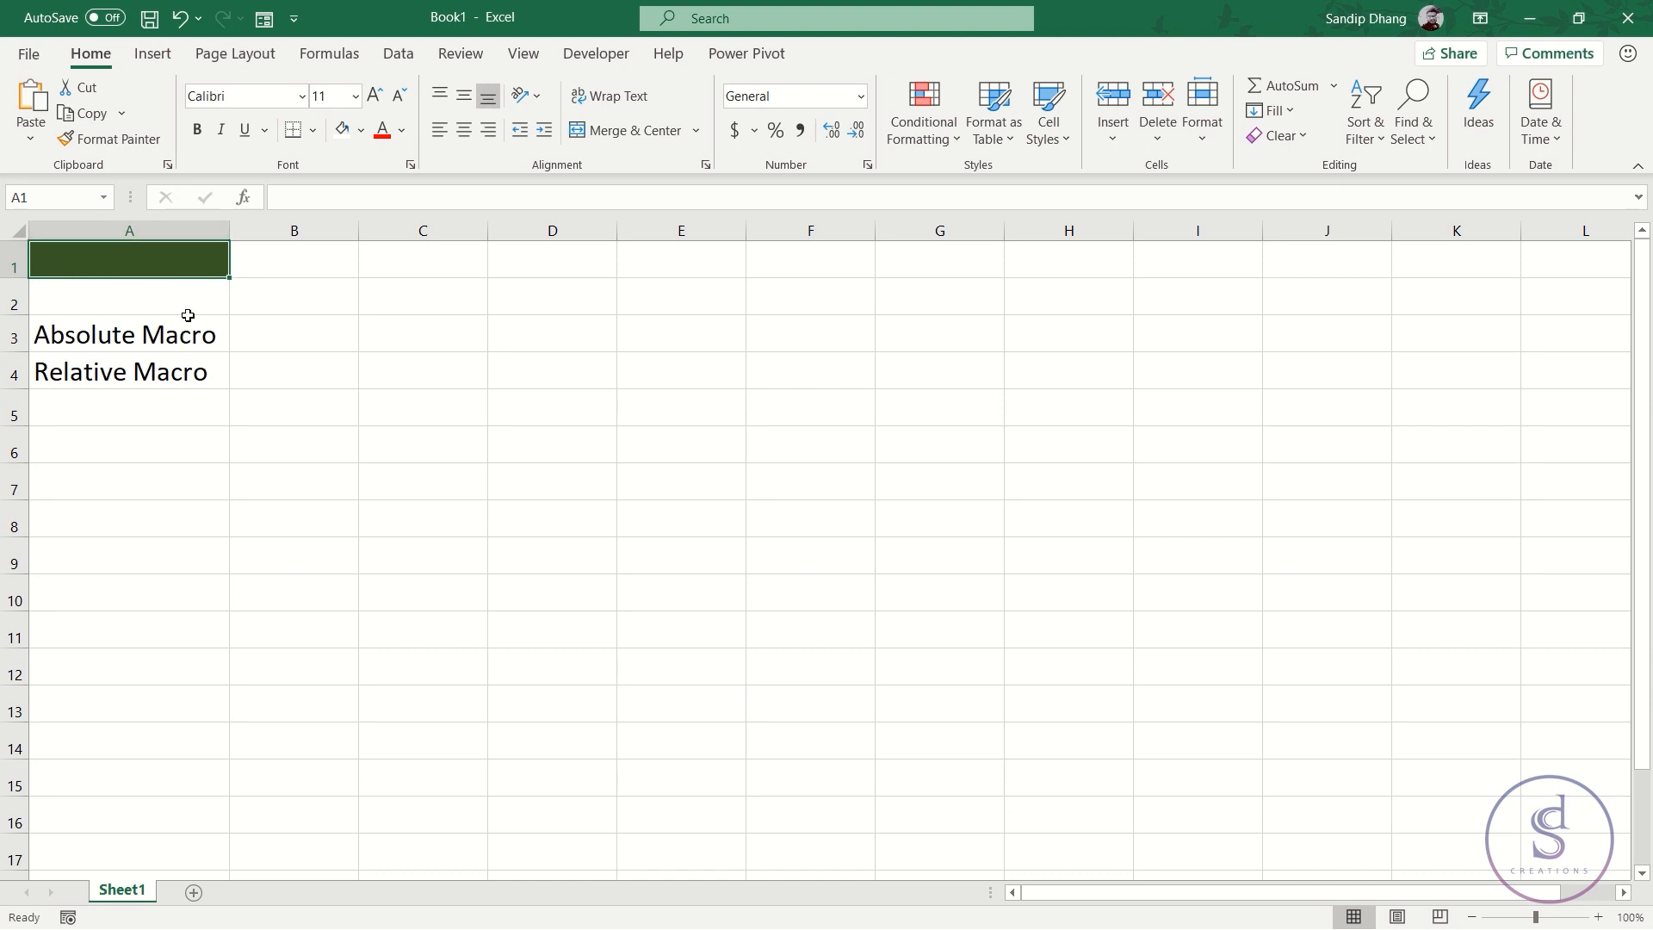
pyautogui.click(170, 377)
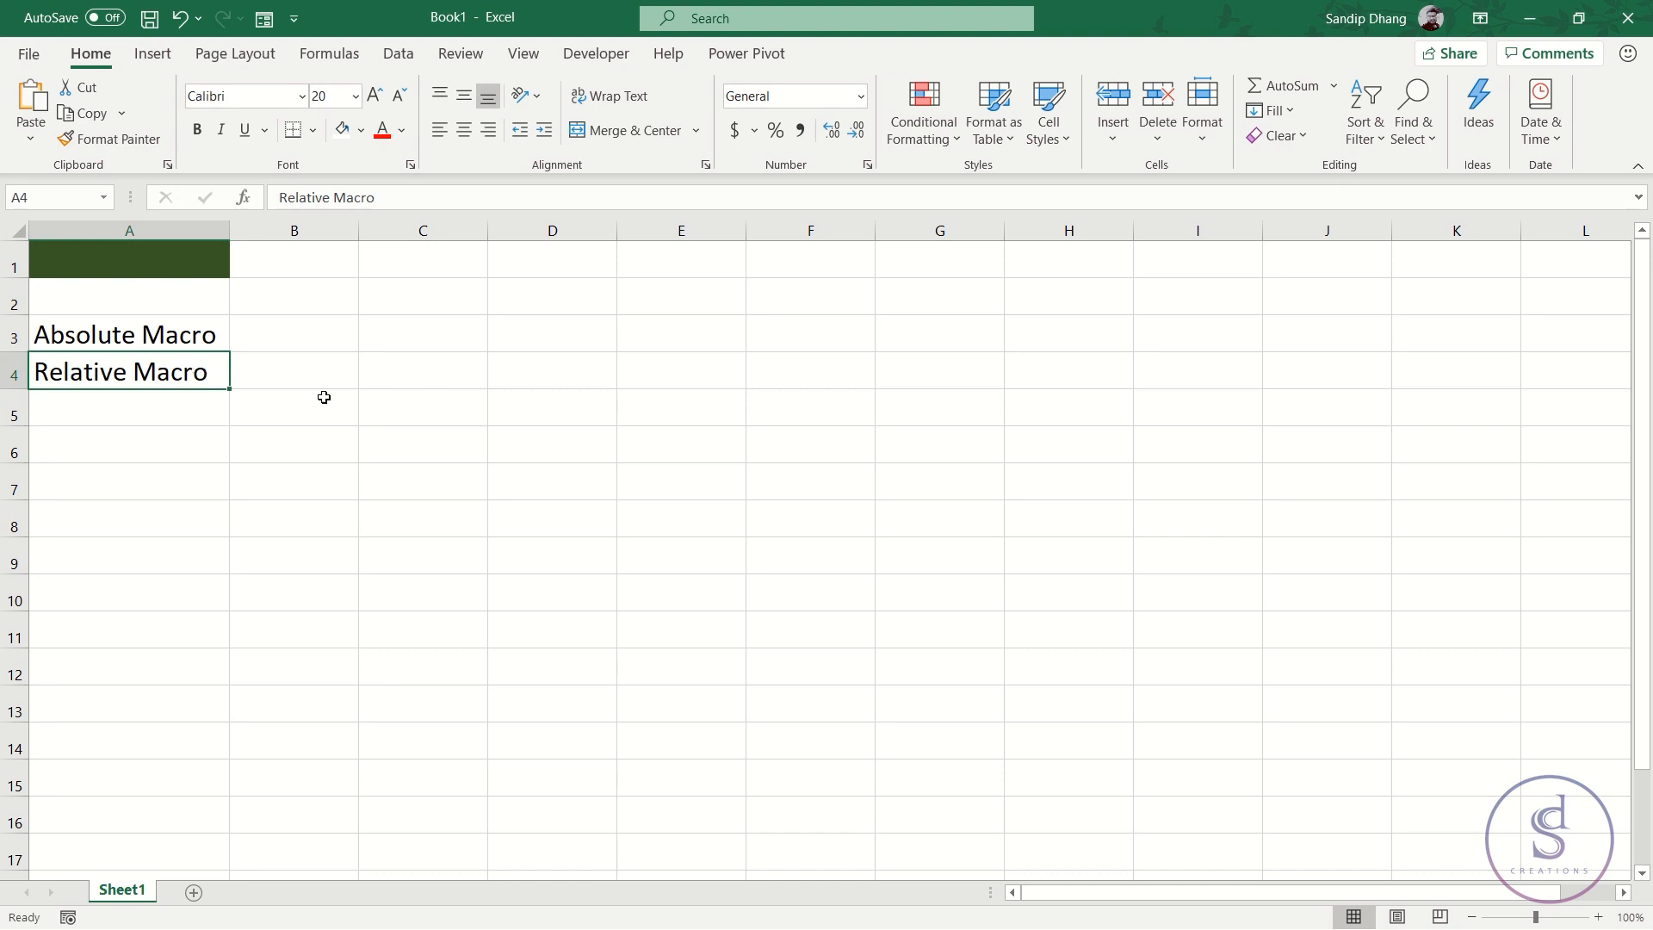
pyautogui.click(397, 404)
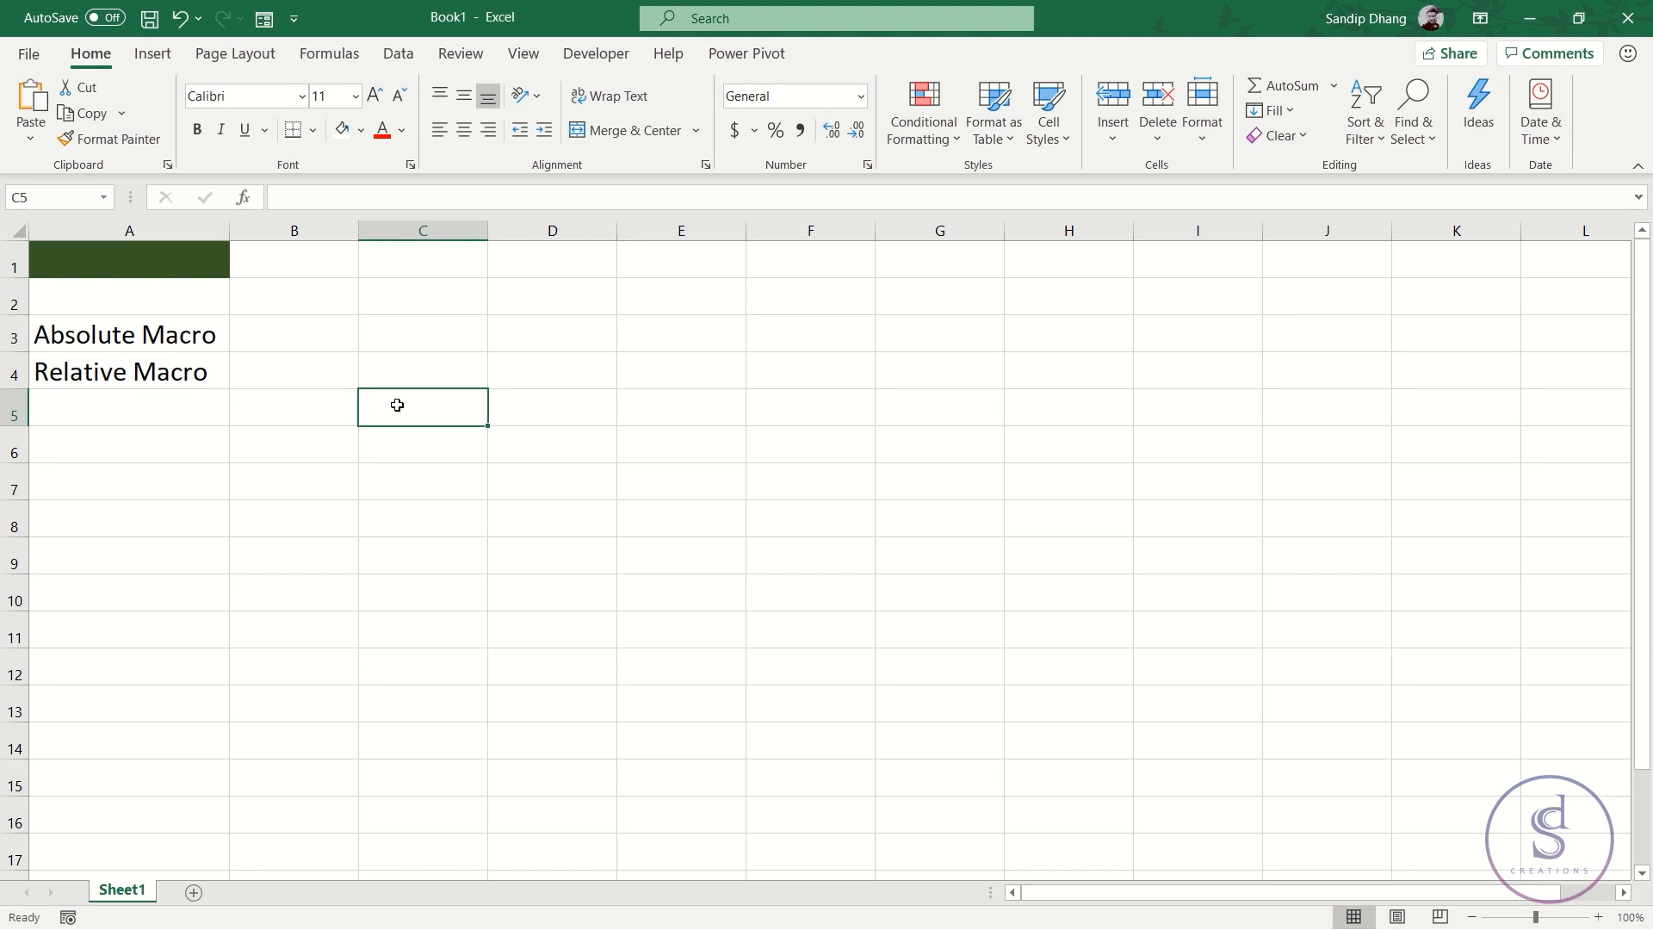
pyautogui.click(212, 261)
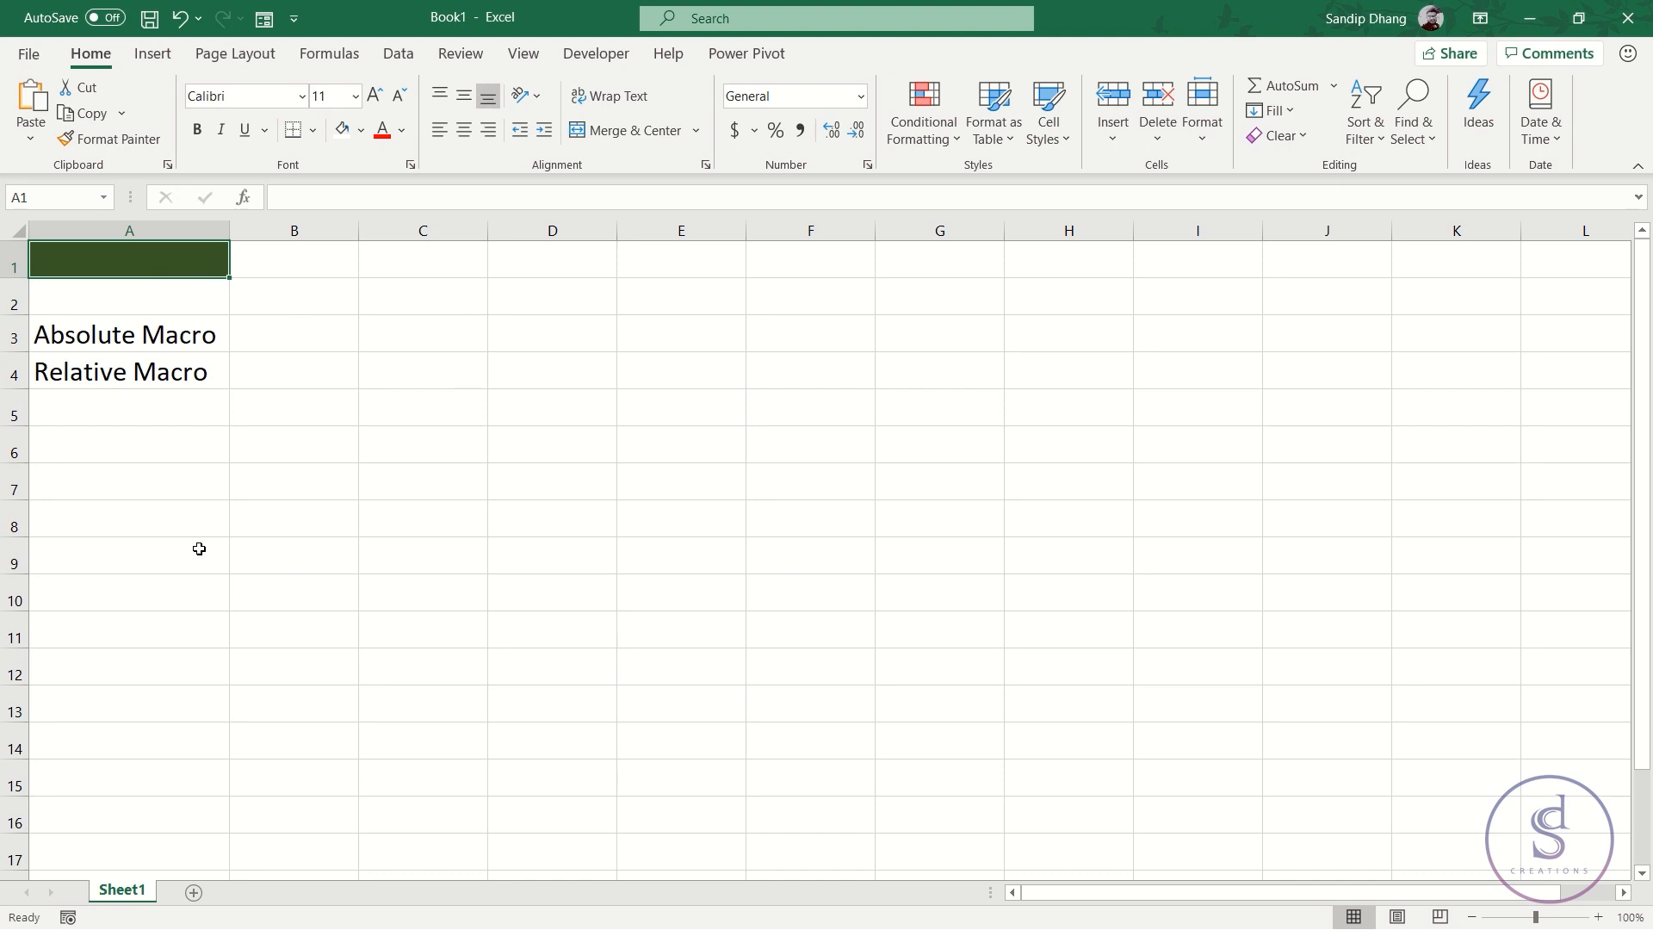
pyautogui.click(116, 481)
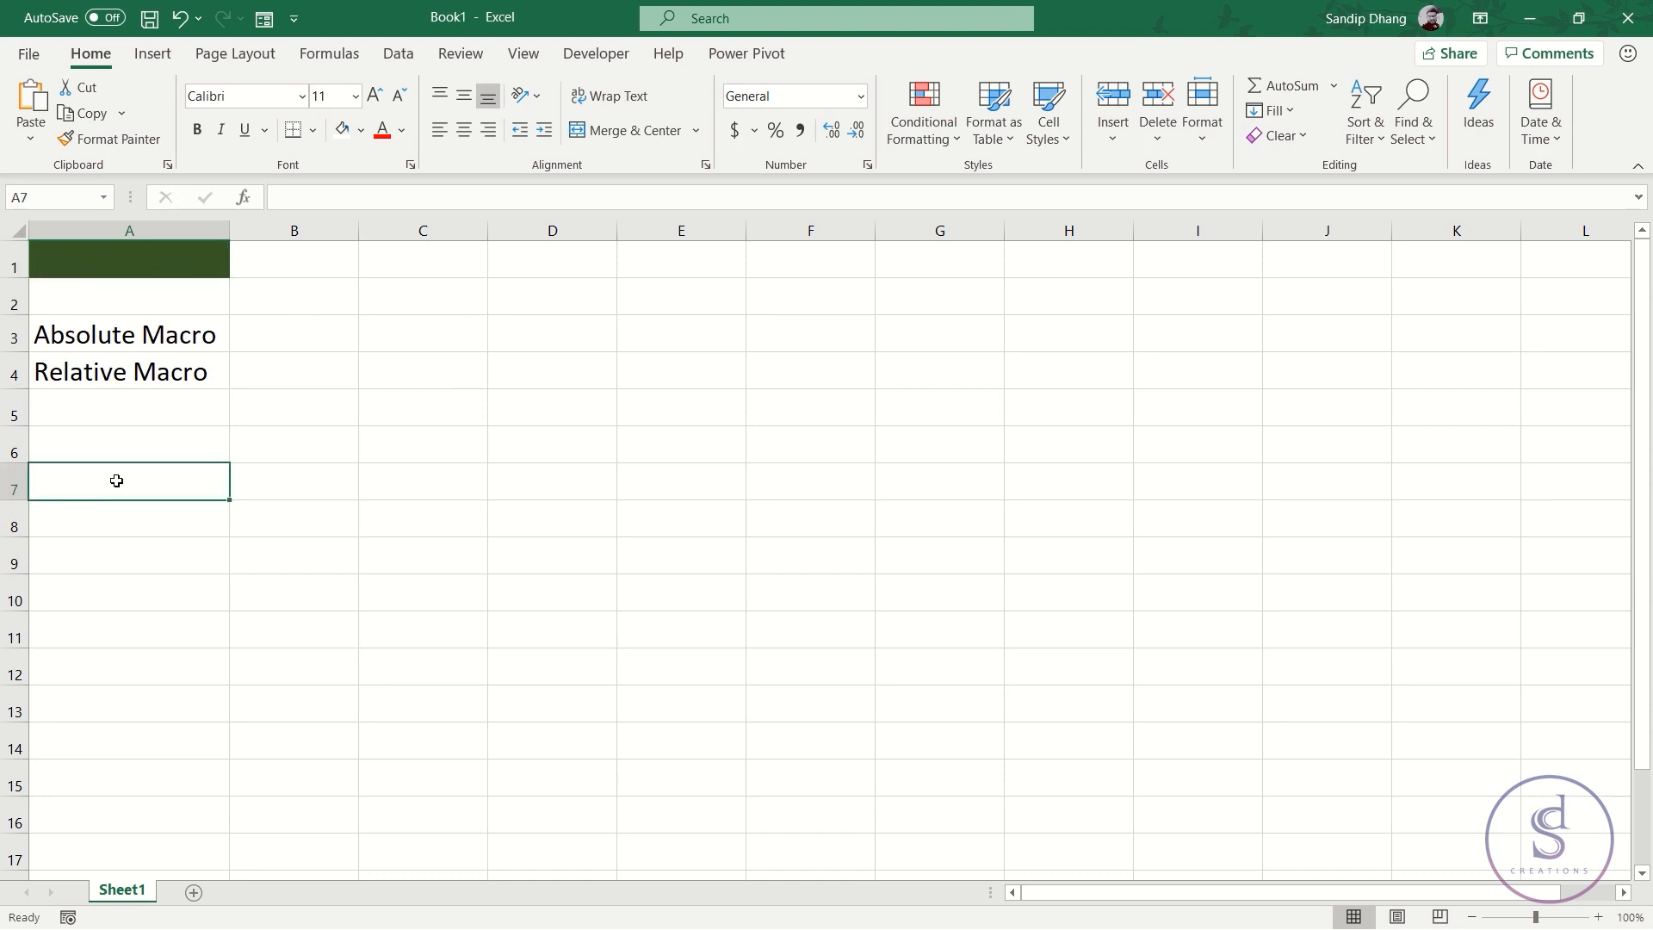
pyautogui.click(498, 247)
pyautogui.click(149, 489)
pyautogui.click(717, 551)
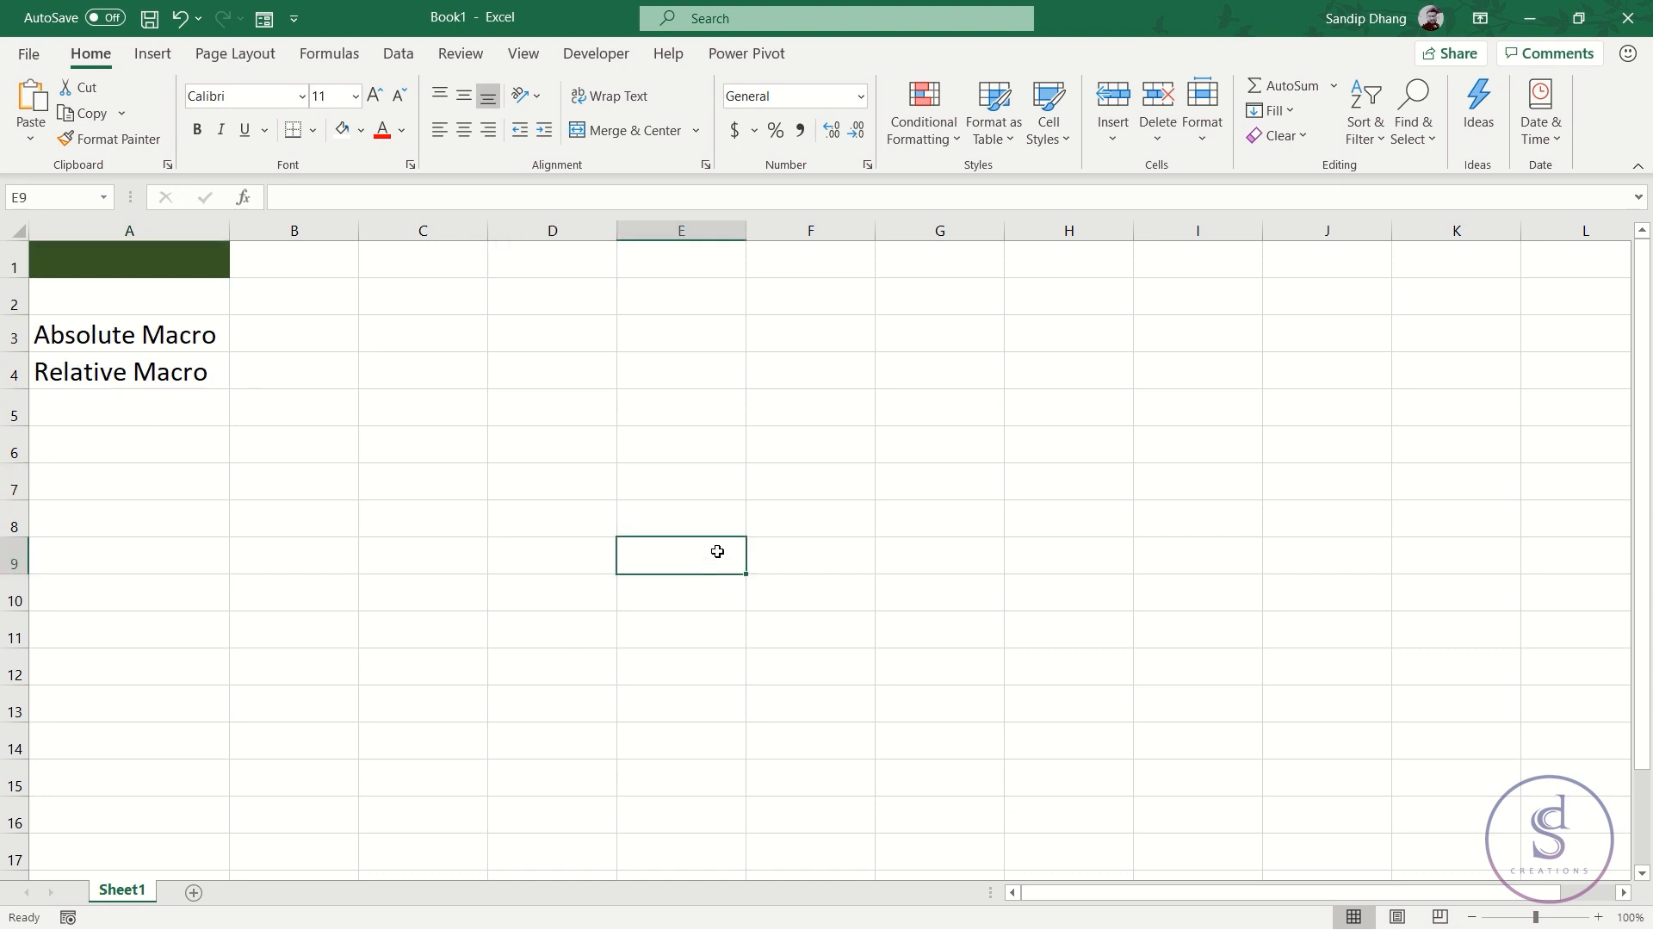
pyautogui.click(908, 437)
pyautogui.click(168, 379)
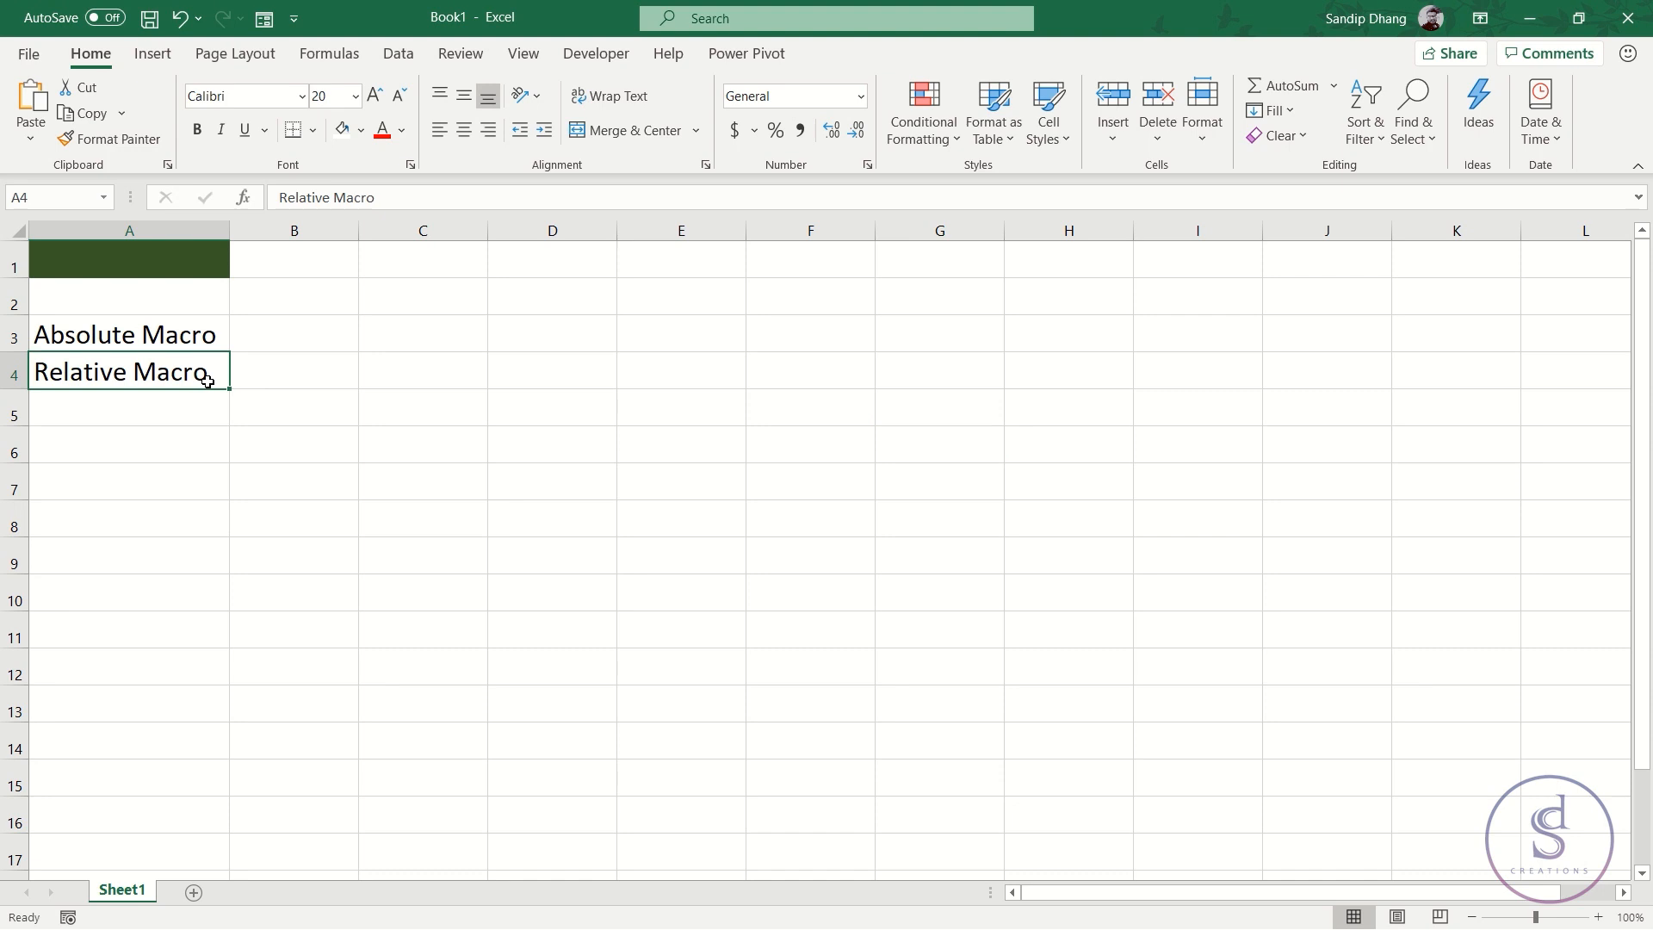
pyautogui.click(168, 336)
pyautogui.click(173, 361)
pyautogui.click(186, 336)
pyautogui.click(195, 369)
pyautogui.click(200, 346)
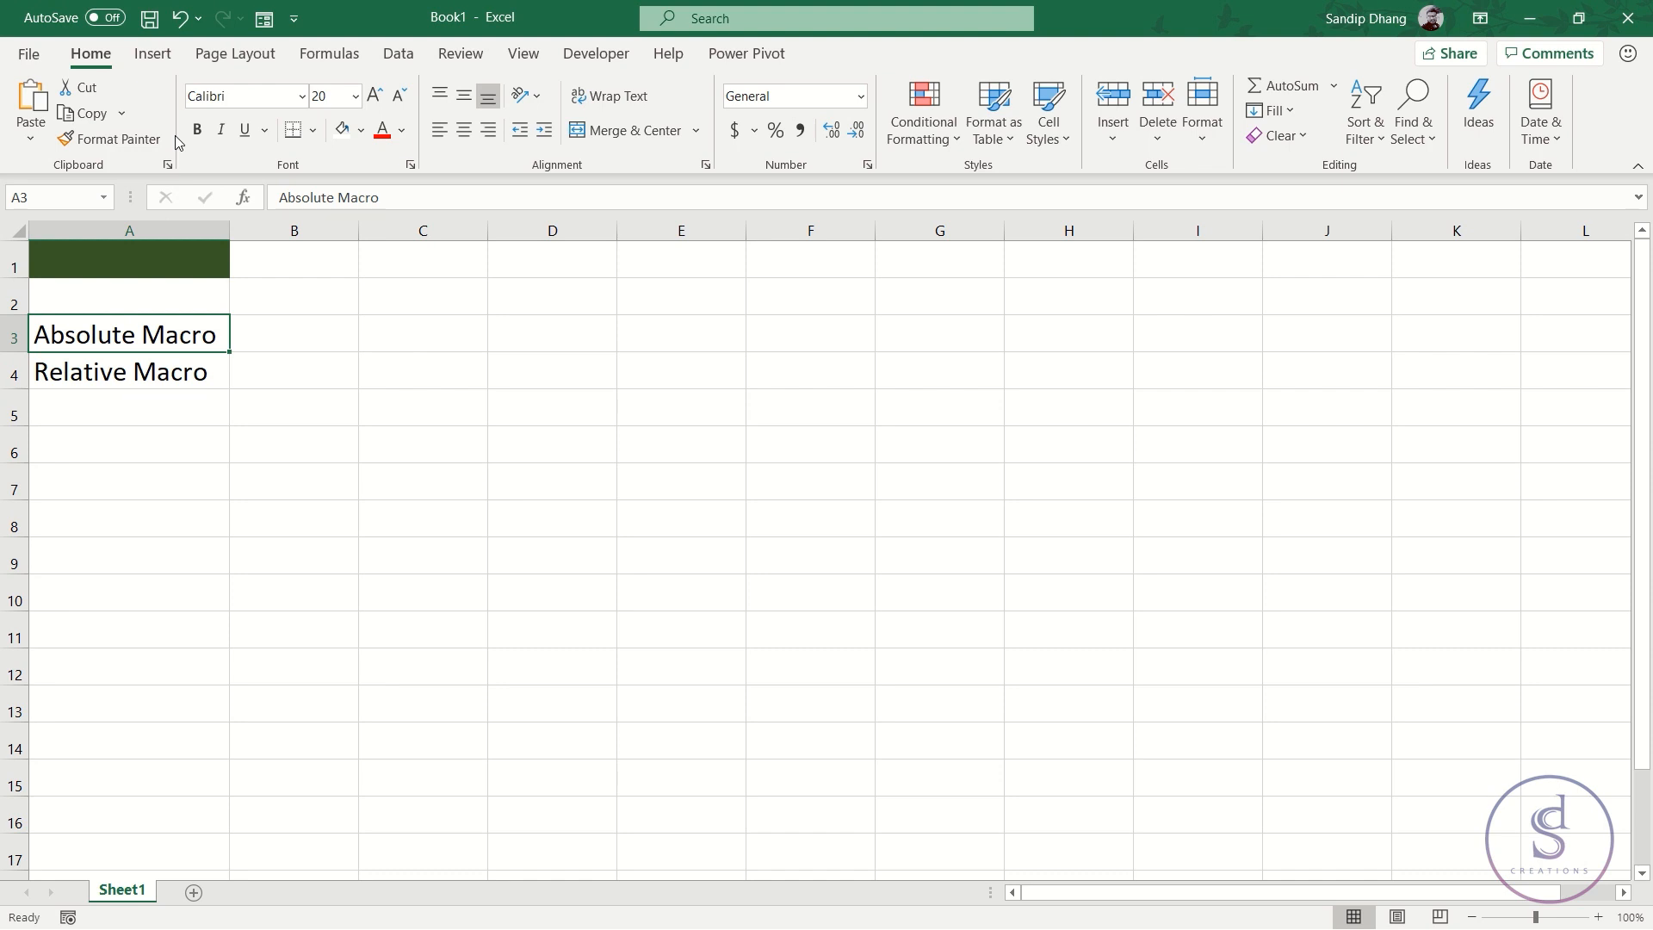
pyautogui.click(69, 379)
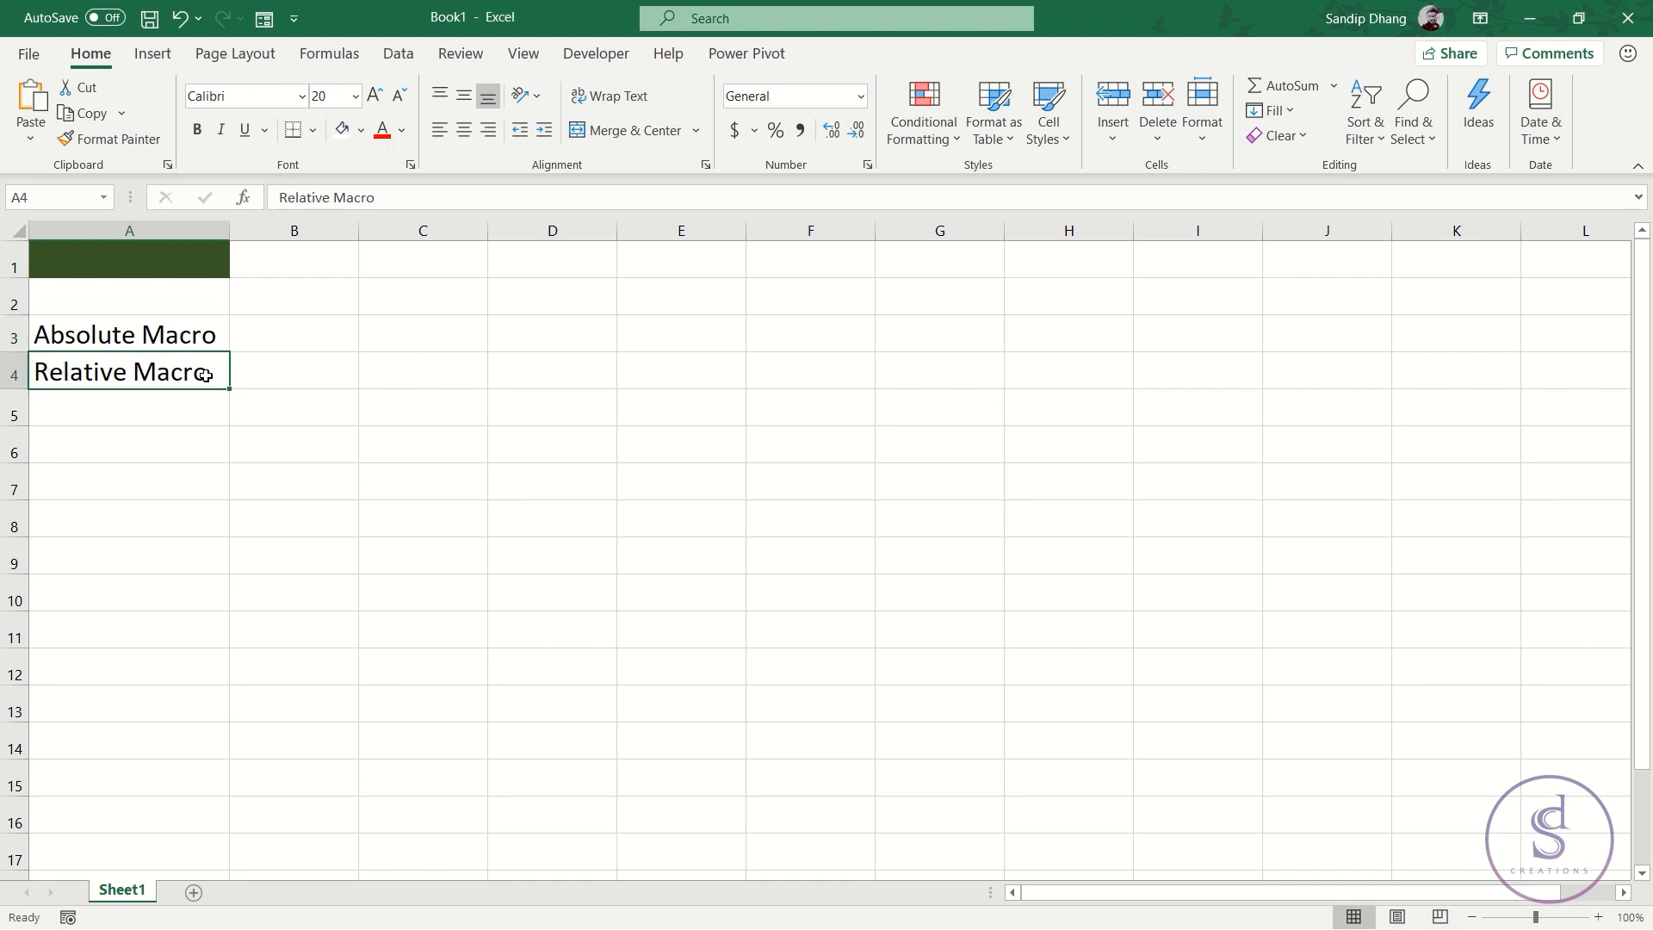
pyautogui.click(198, 258)
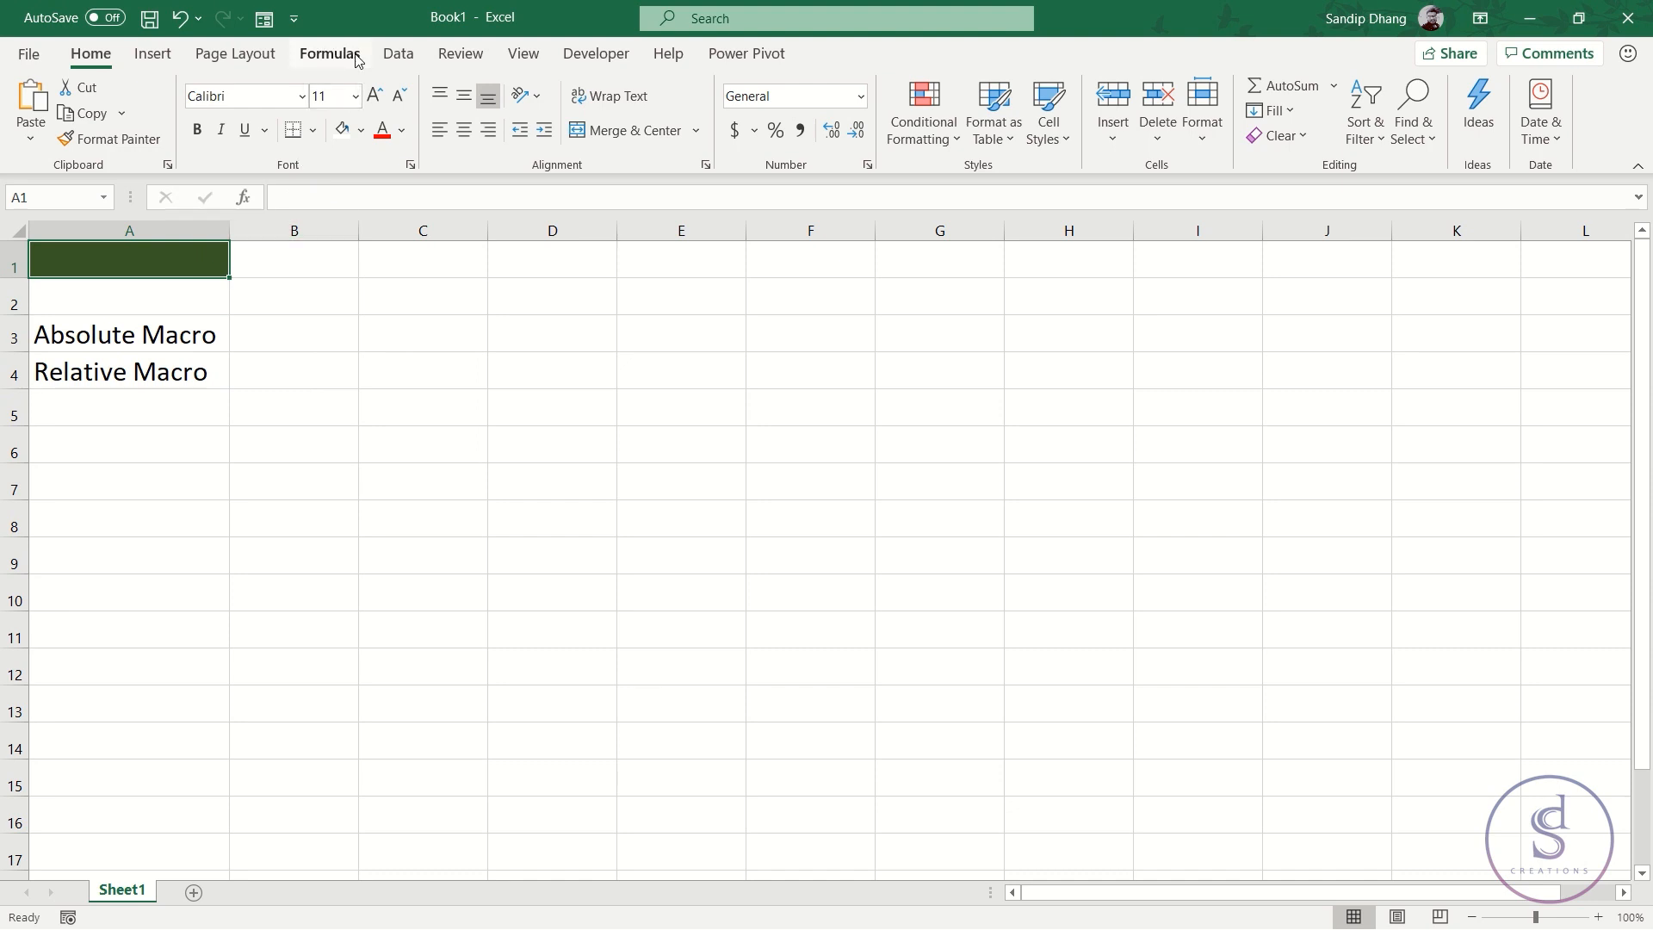
pyautogui.click(122, 338)
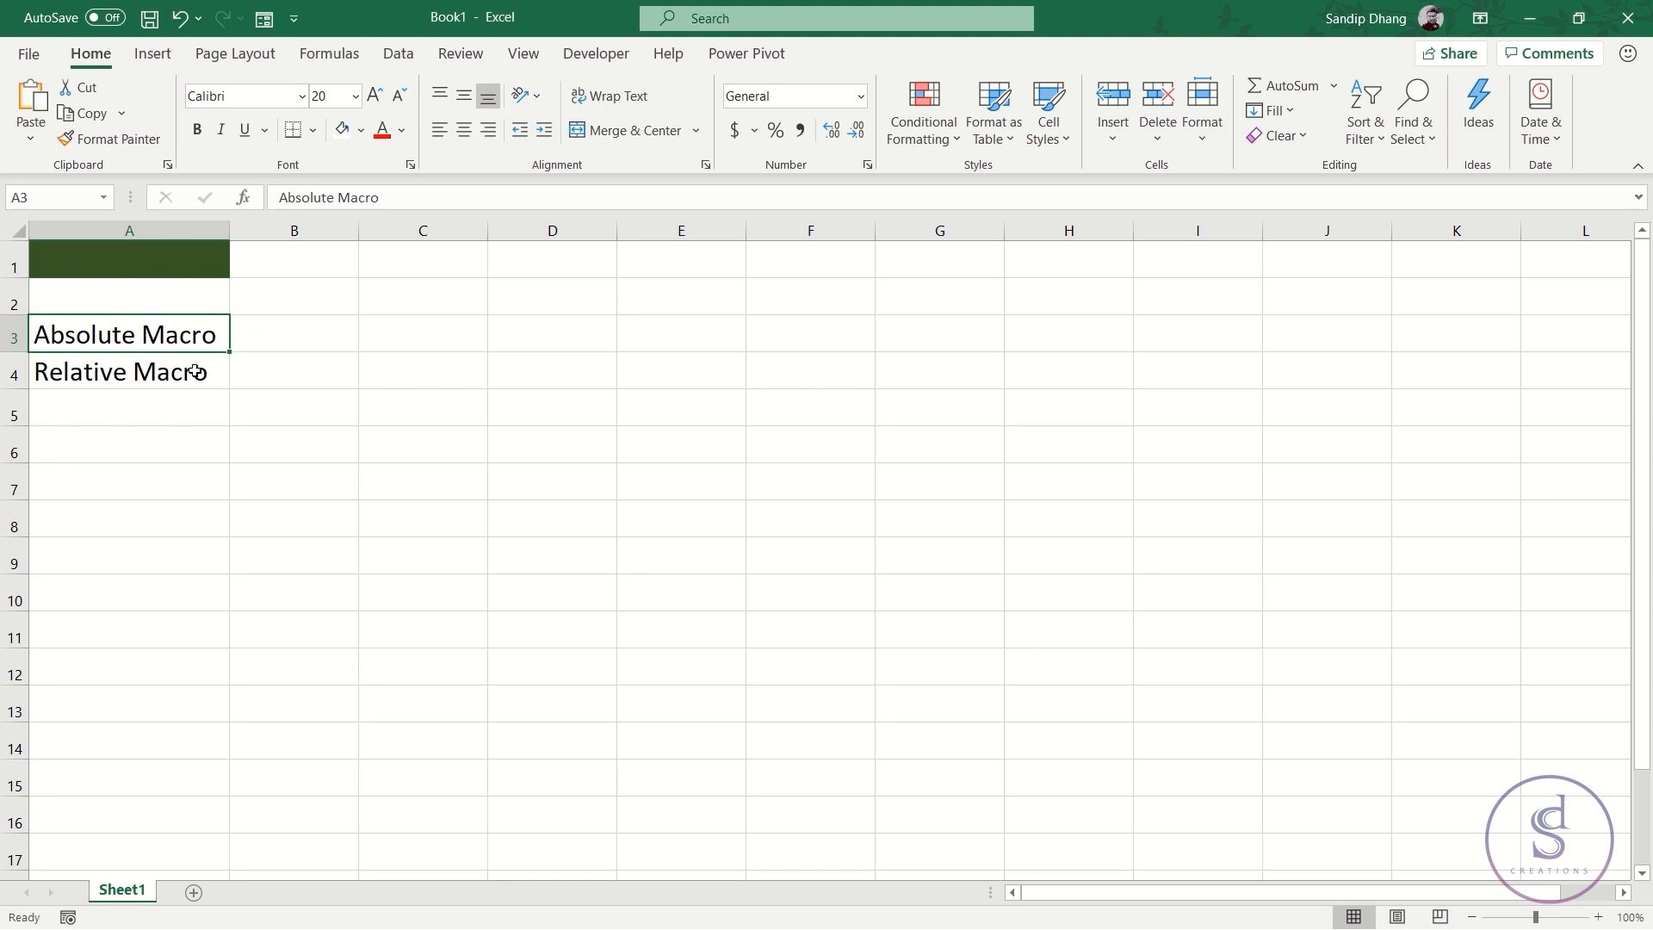
pyautogui.click(157, 378)
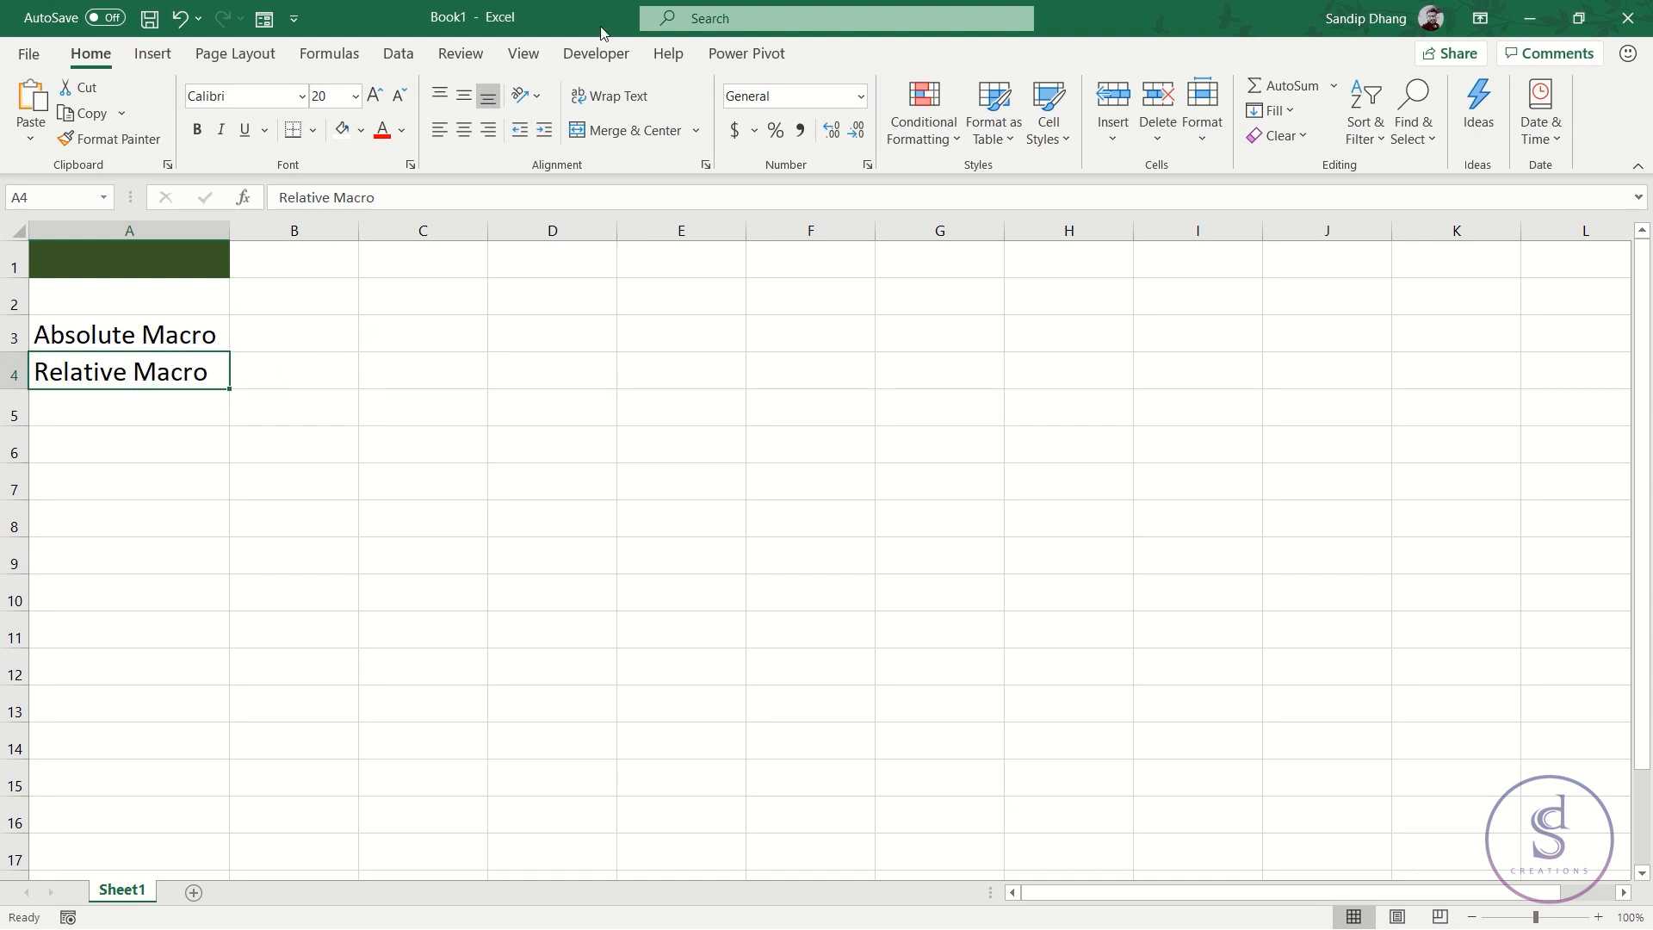
# Turn on relative references for macro recording
pyautogui.click(609, 53)
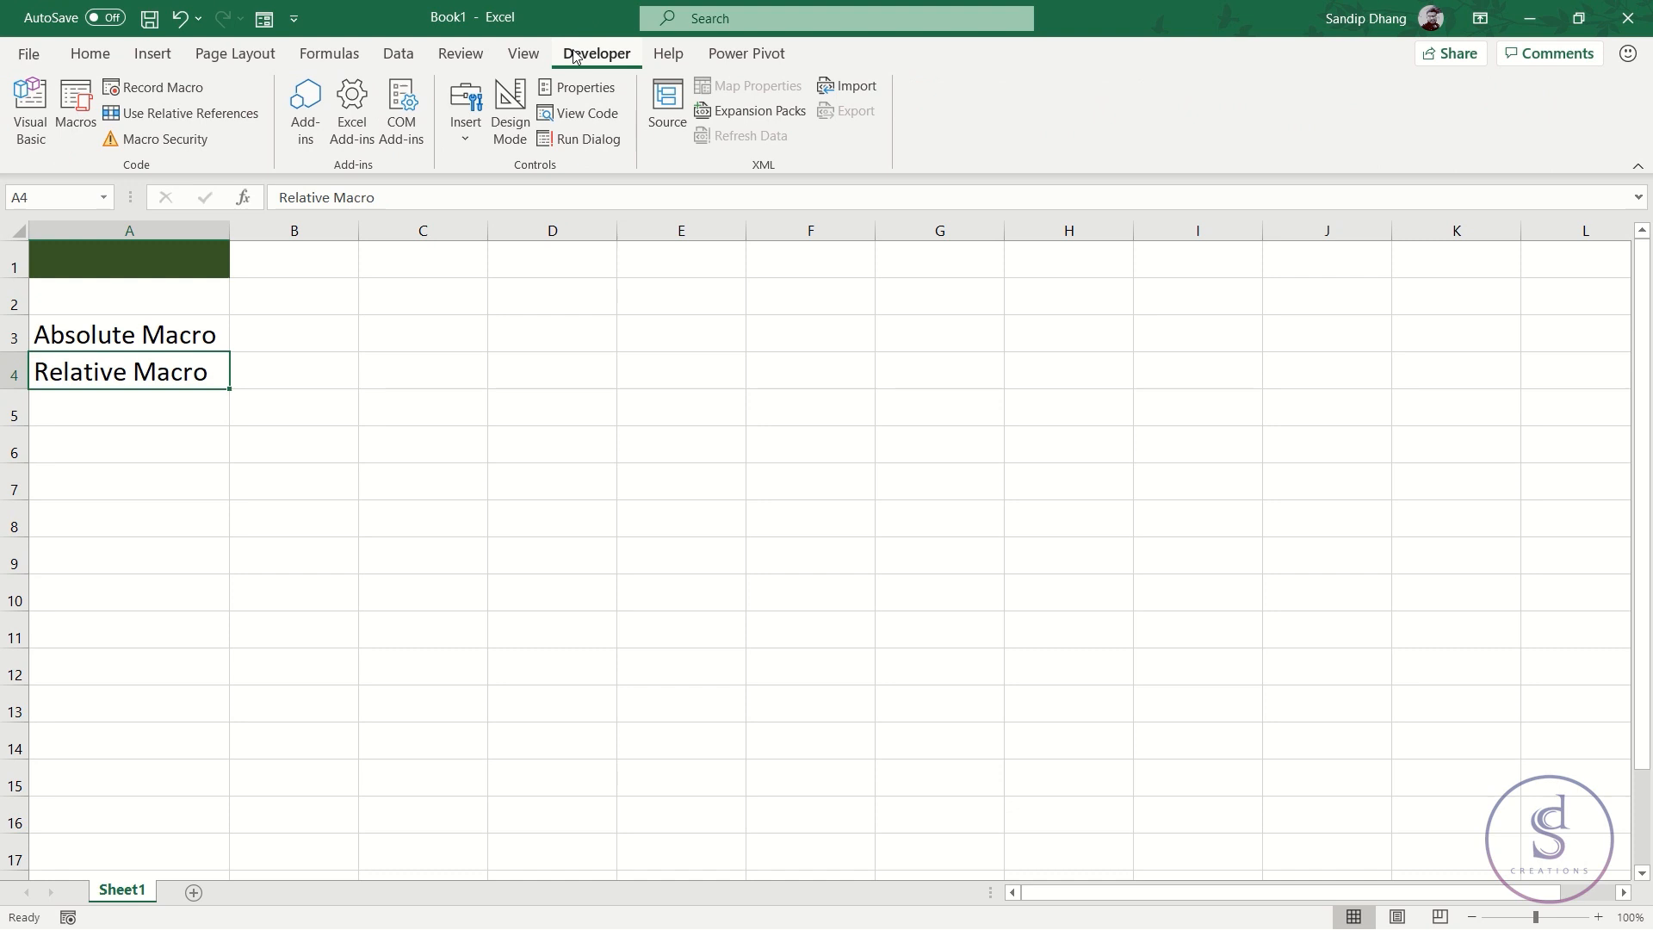
pyautogui.click(535, 55)
pyautogui.click(567, 56)
pyautogui.click(522, 53)
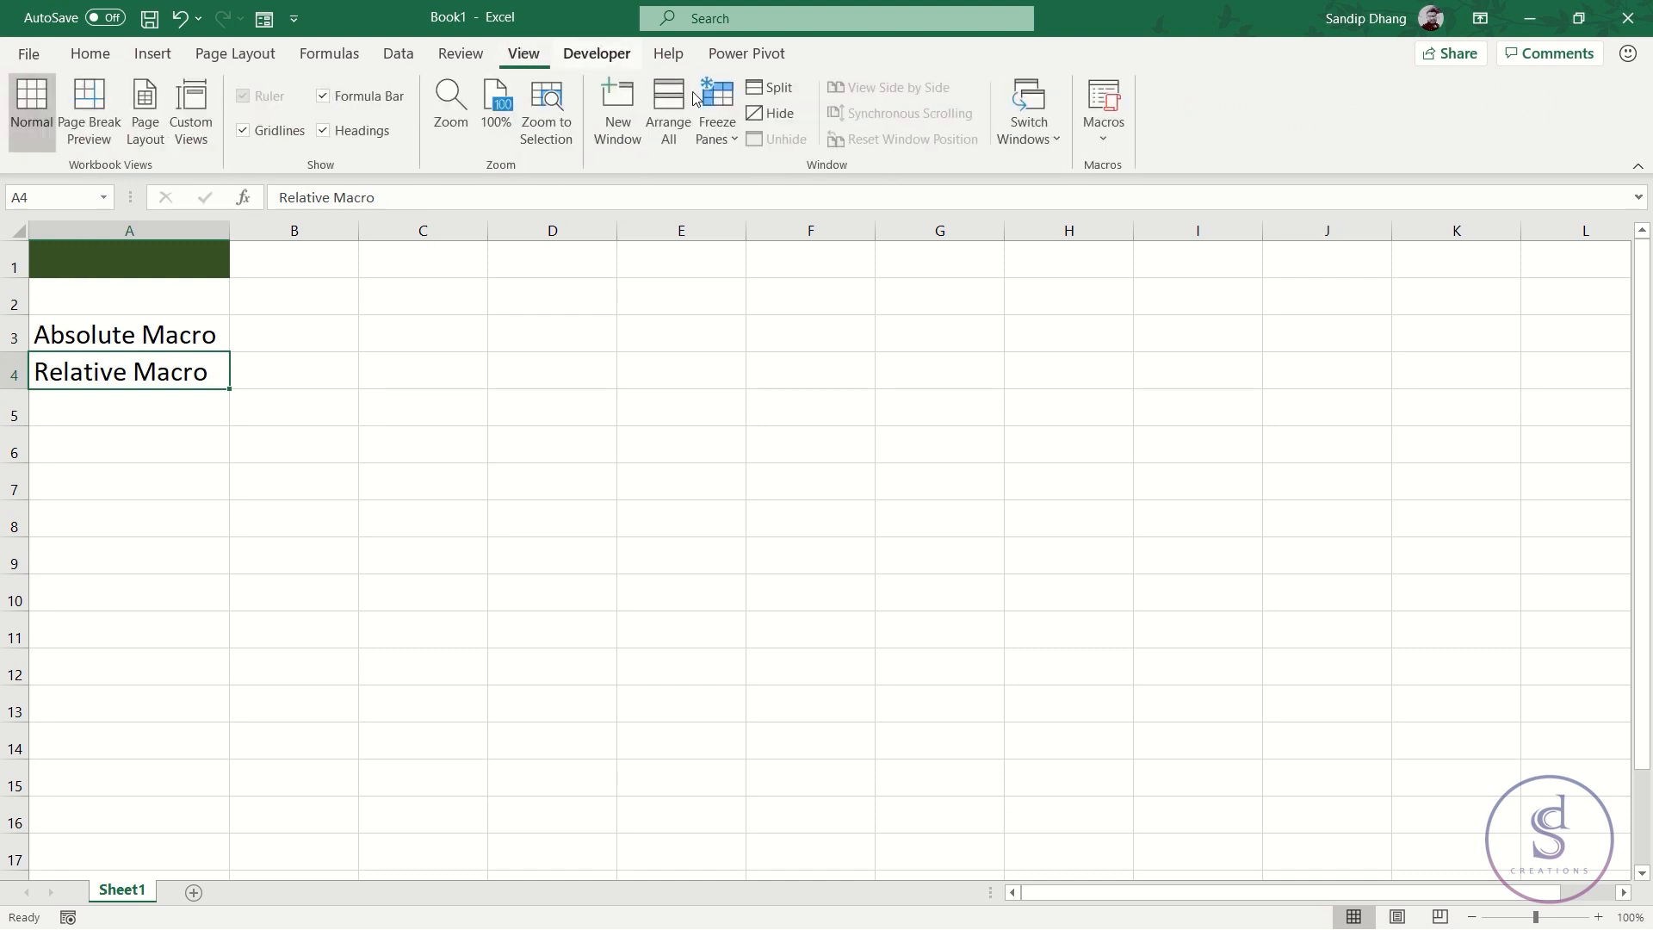
pyautogui.click(1105, 129)
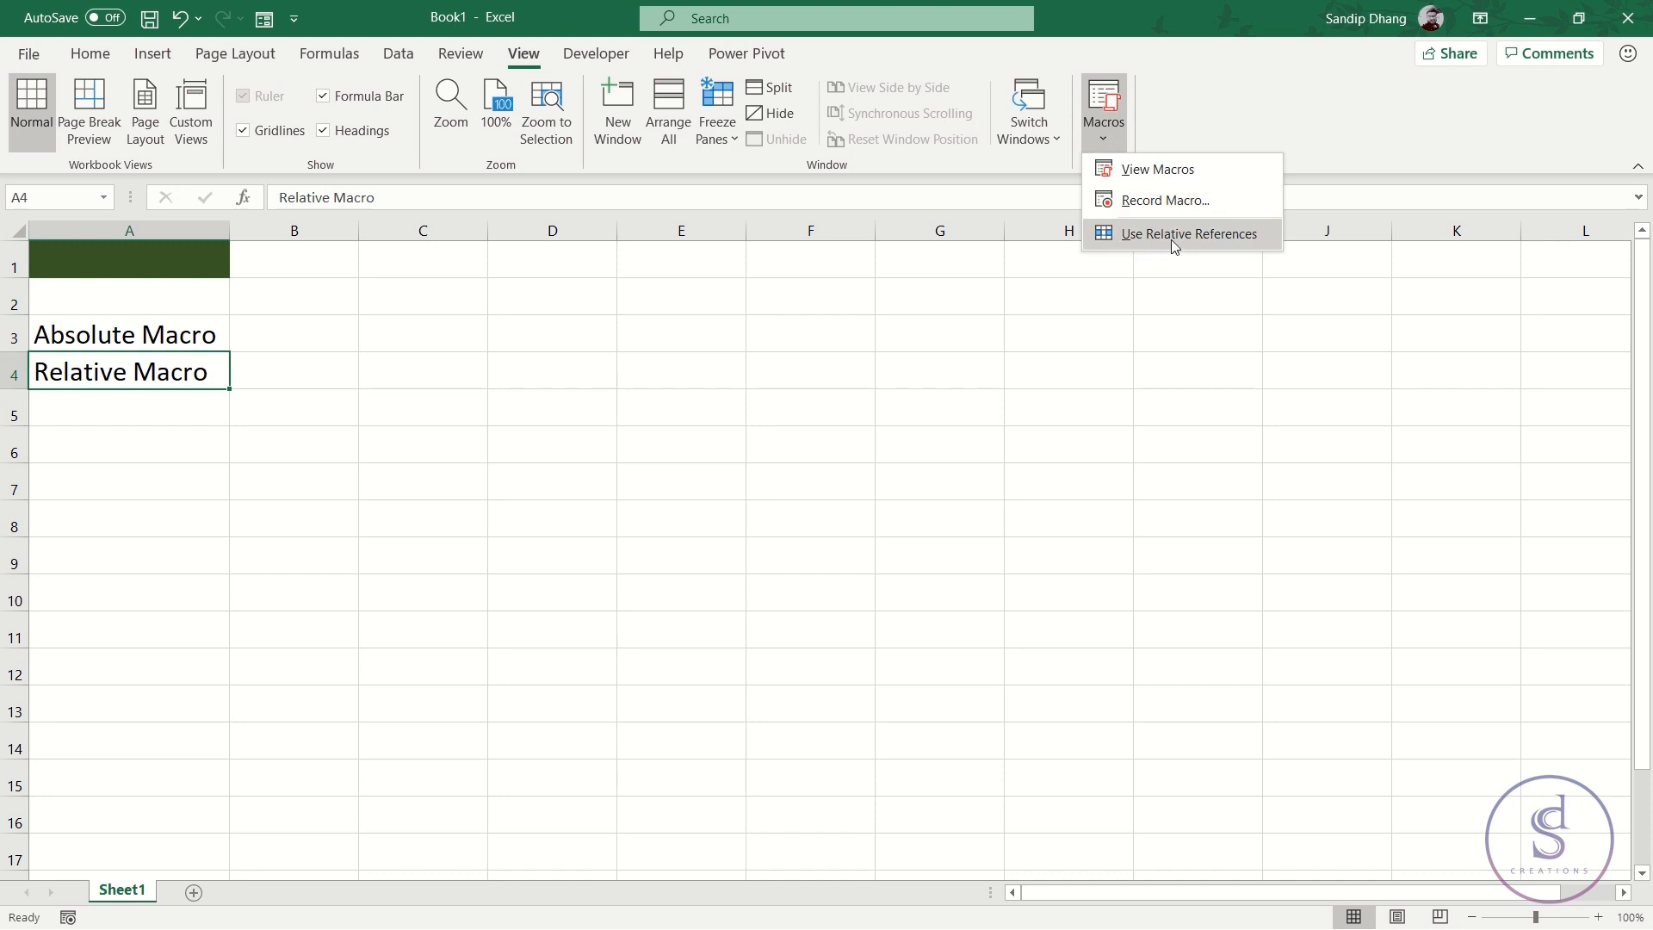
pyautogui.click(1243, 232)
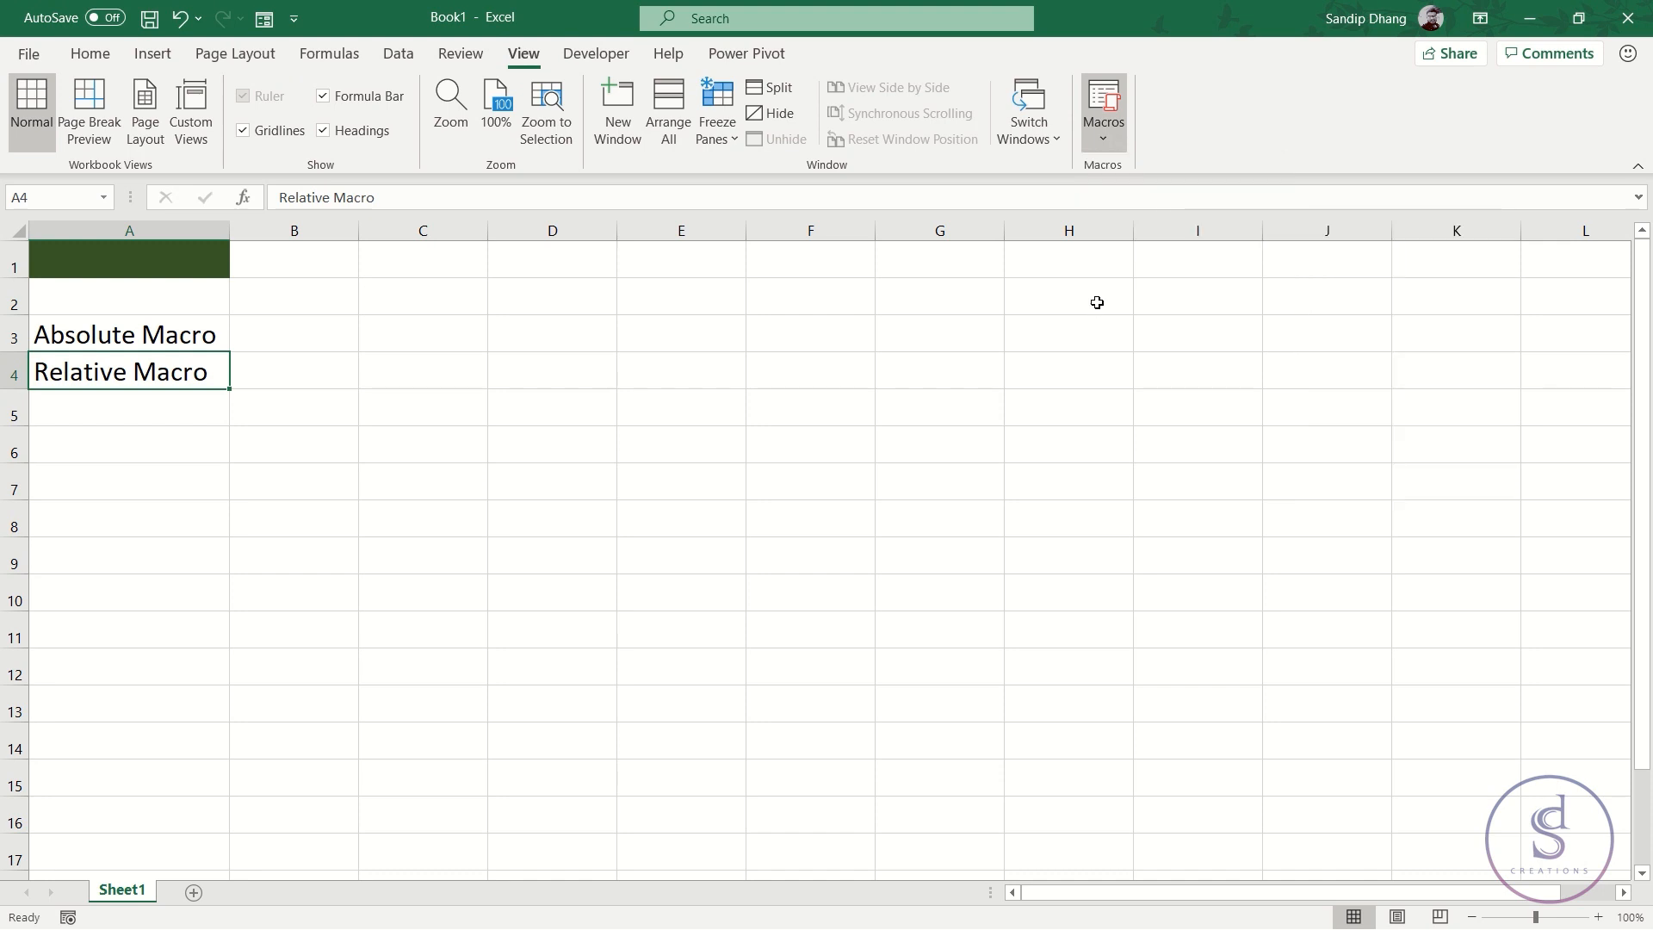
pyautogui.click(596, 54)
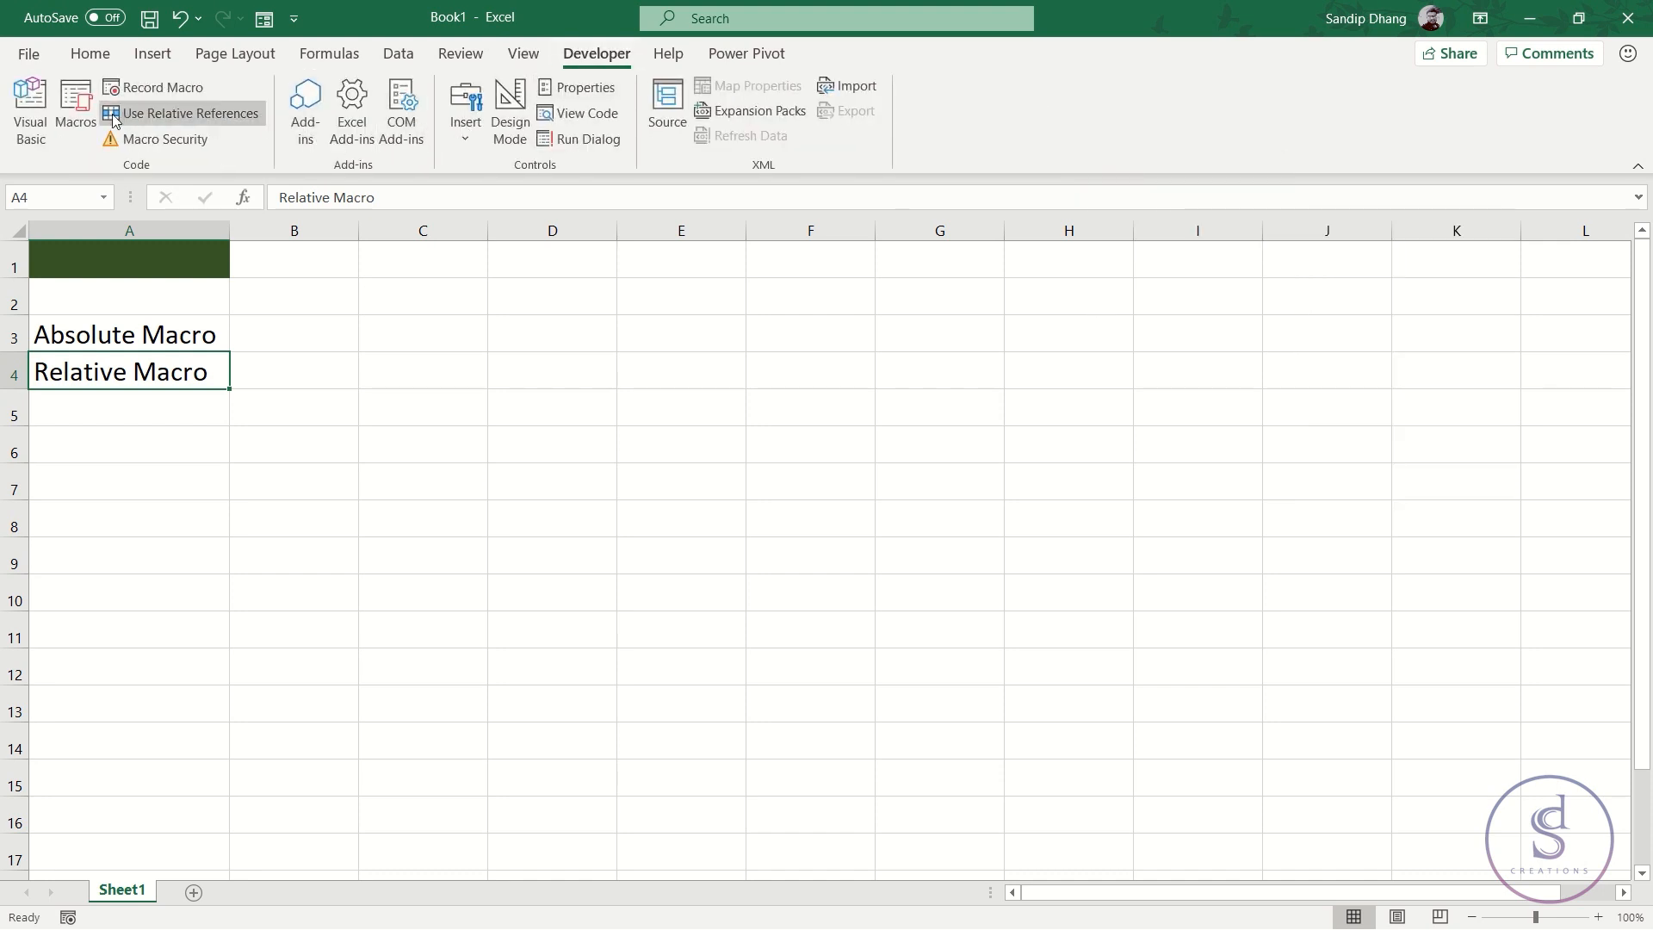
pyautogui.click(211, 115)
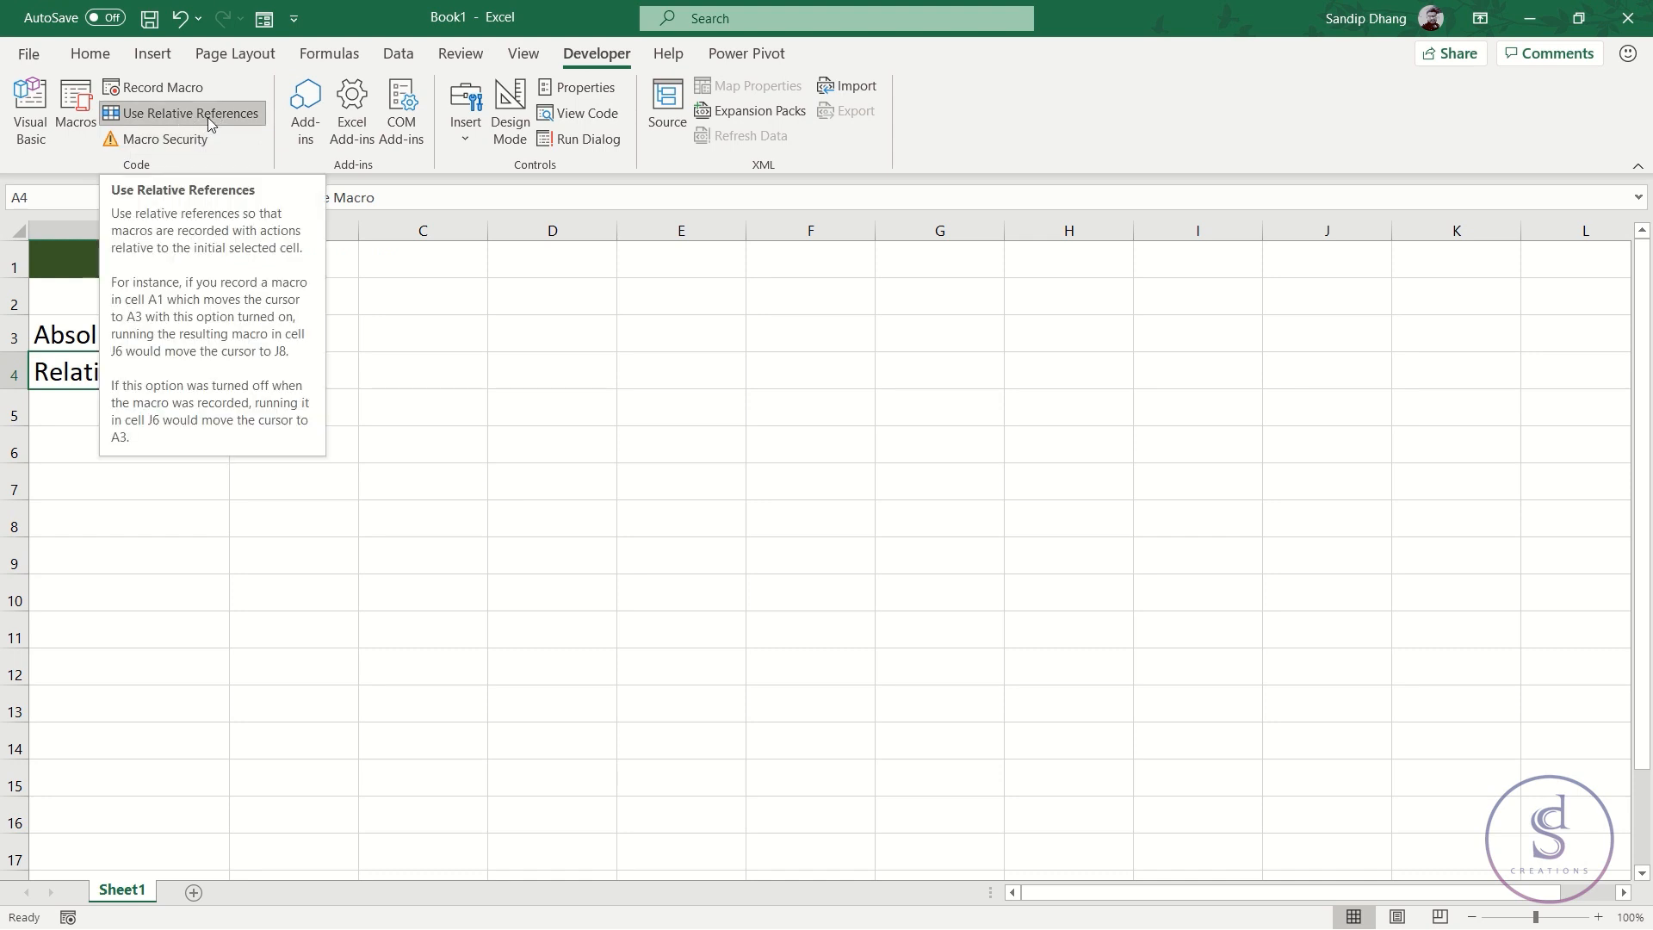
# Select cell D3 and start recording a macro under the default name, stored in This Workbook
pyautogui.click(544, 360)
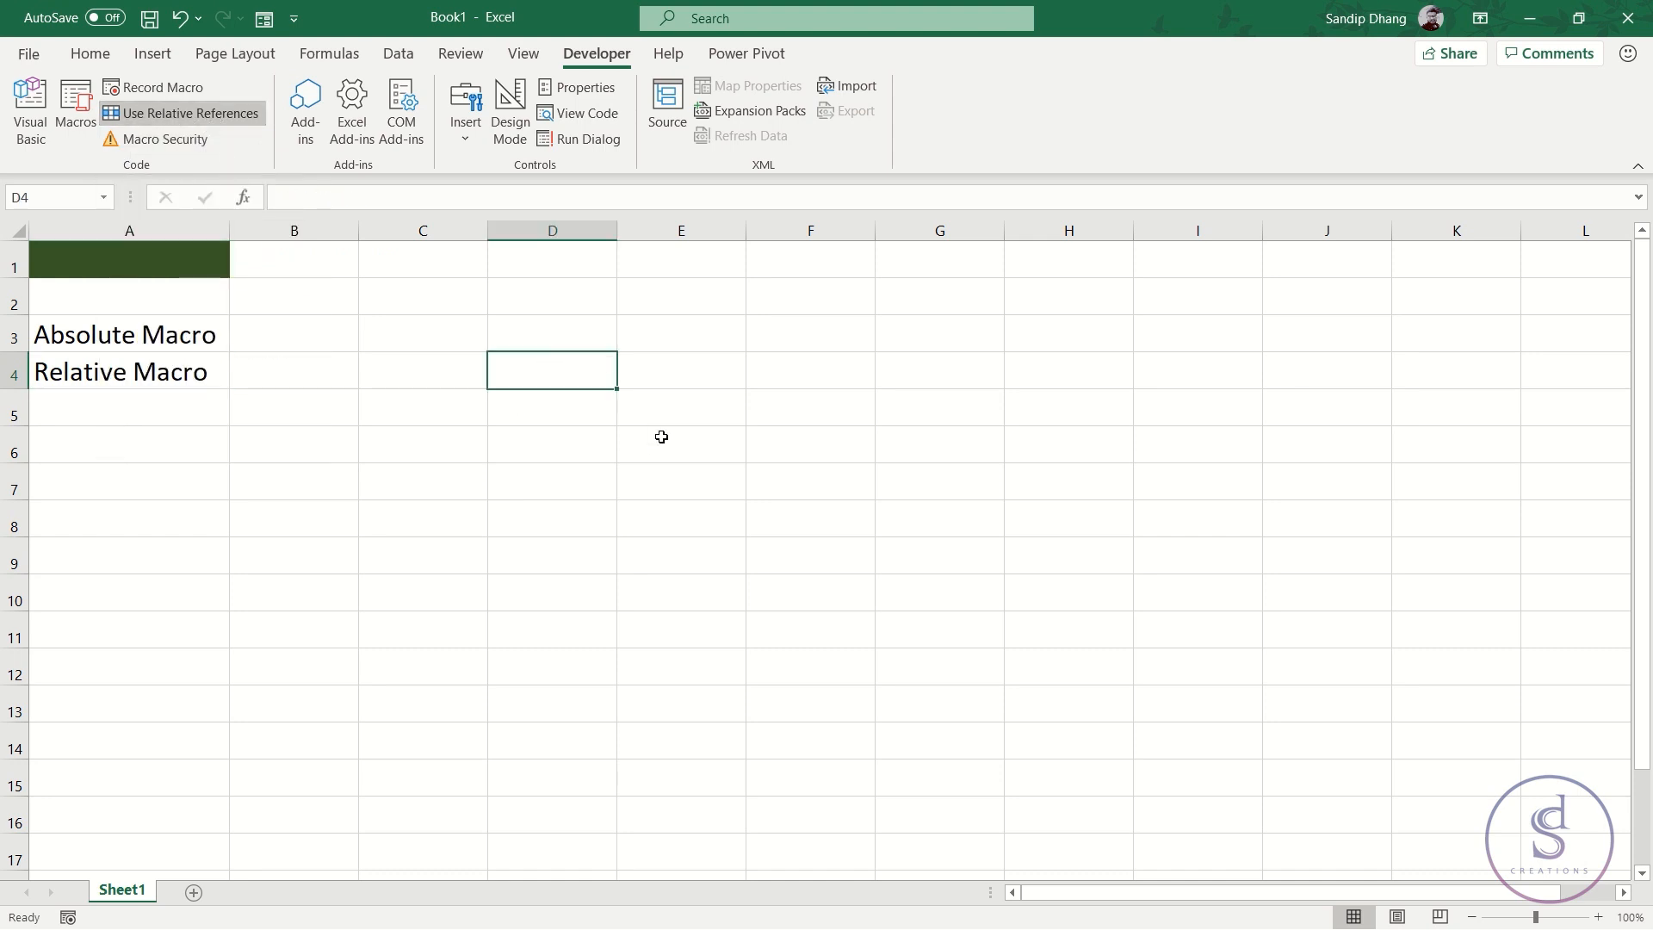
pyautogui.click(594, 332)
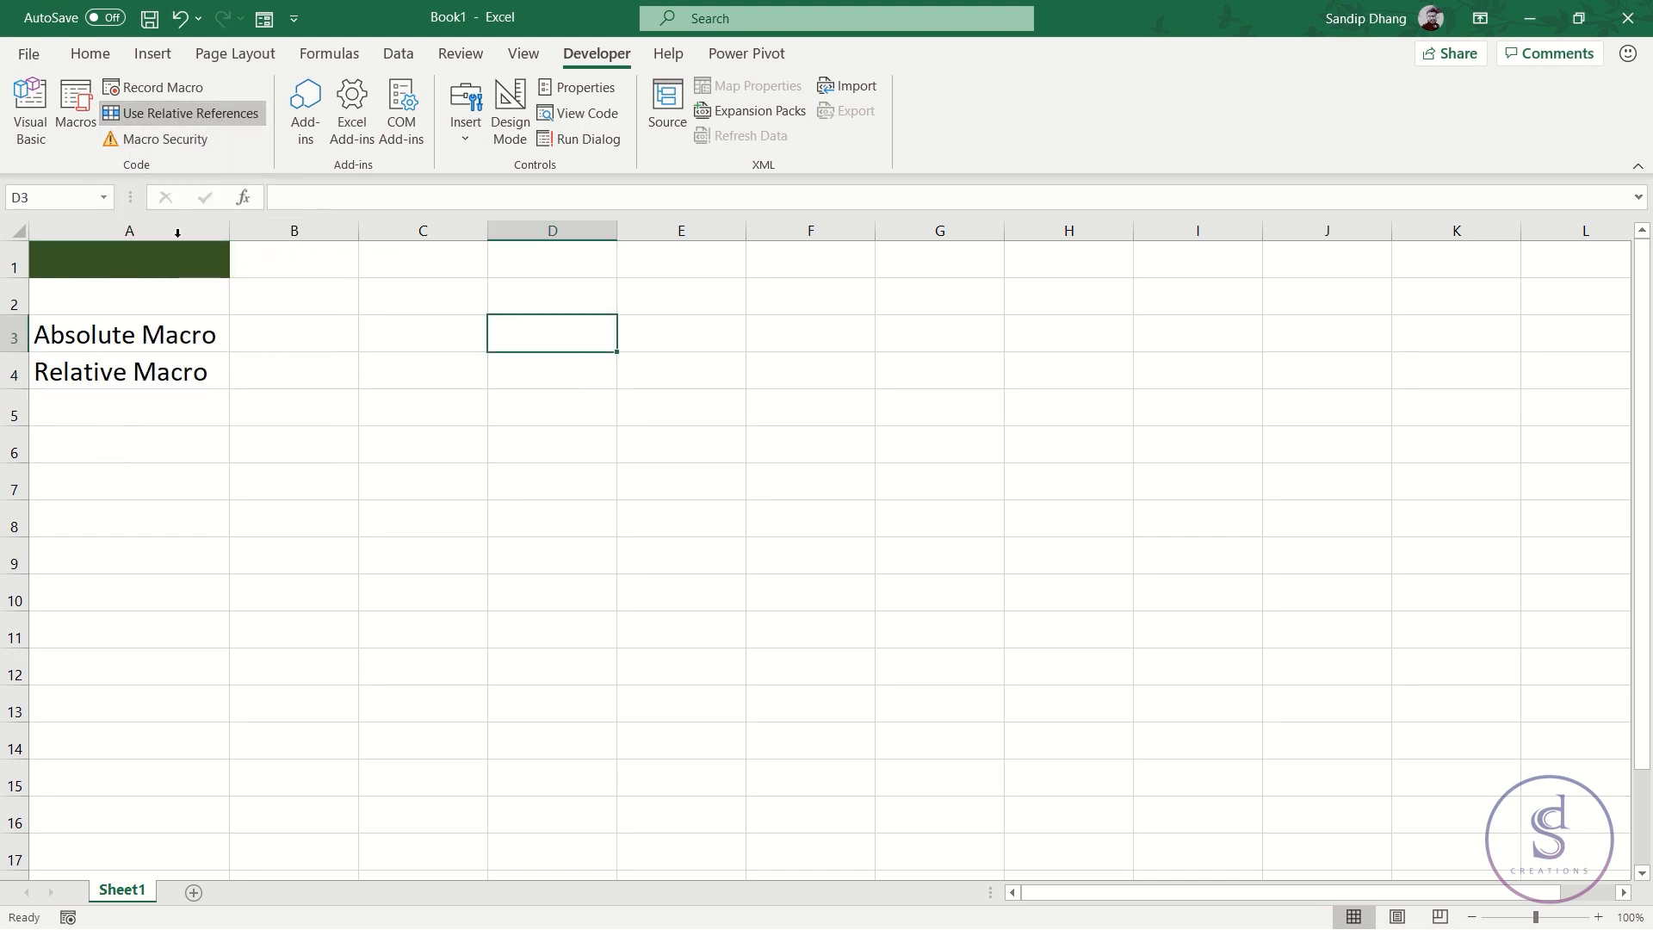
pyautogui.click(153, 87)
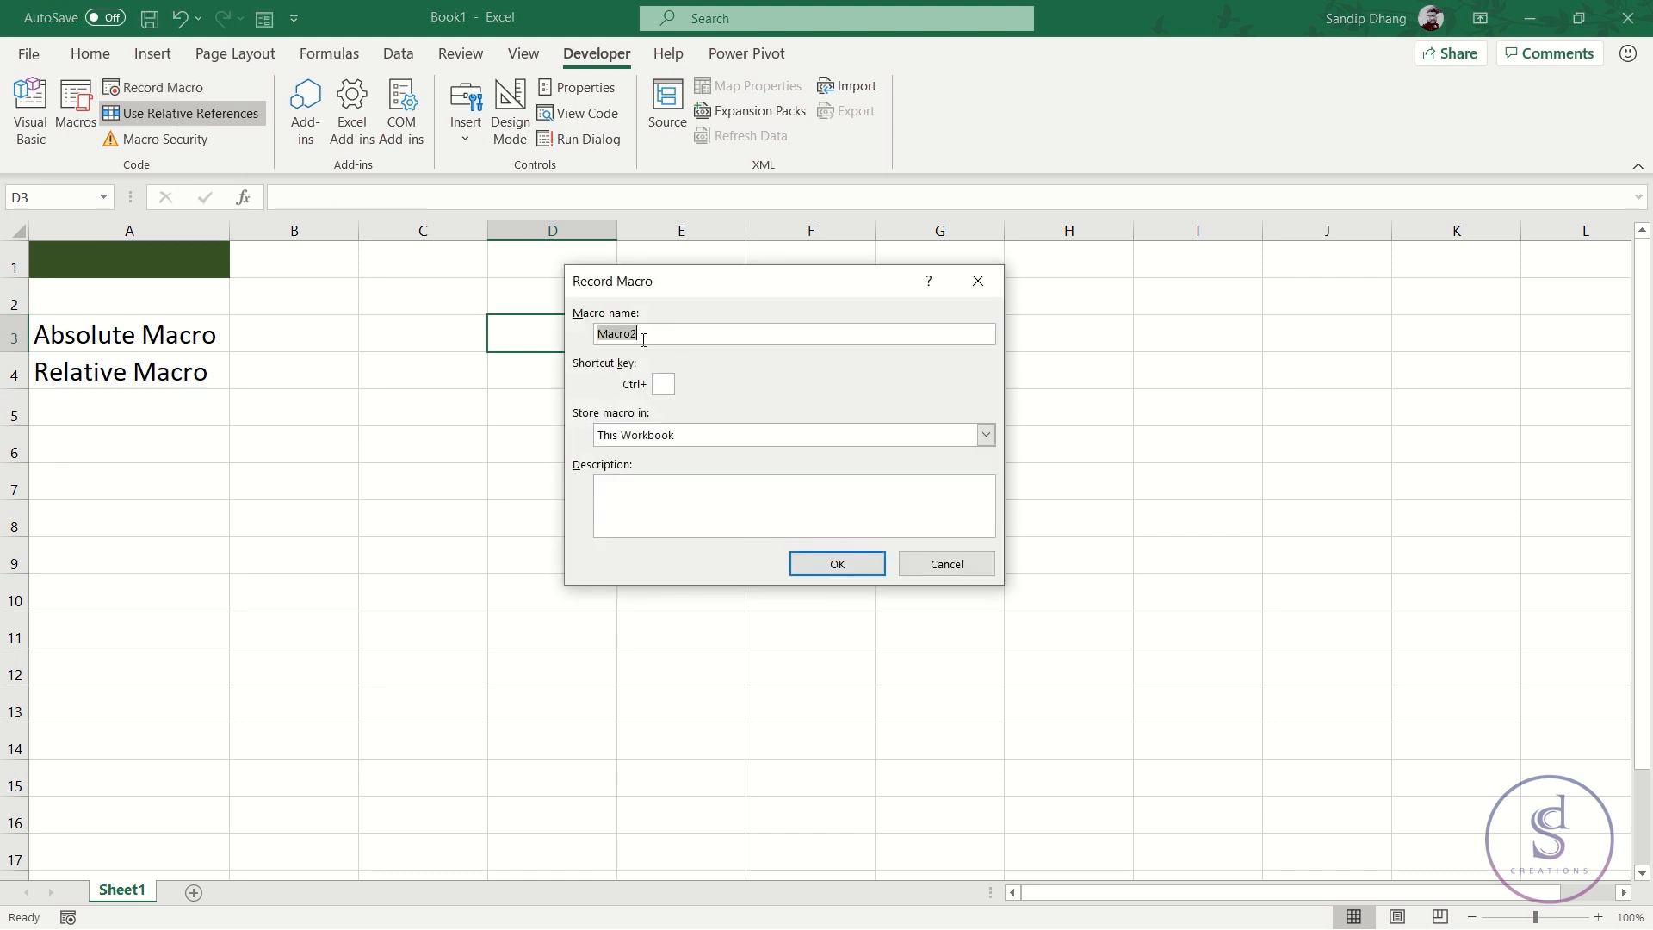
pyautogui.click(822, 564)
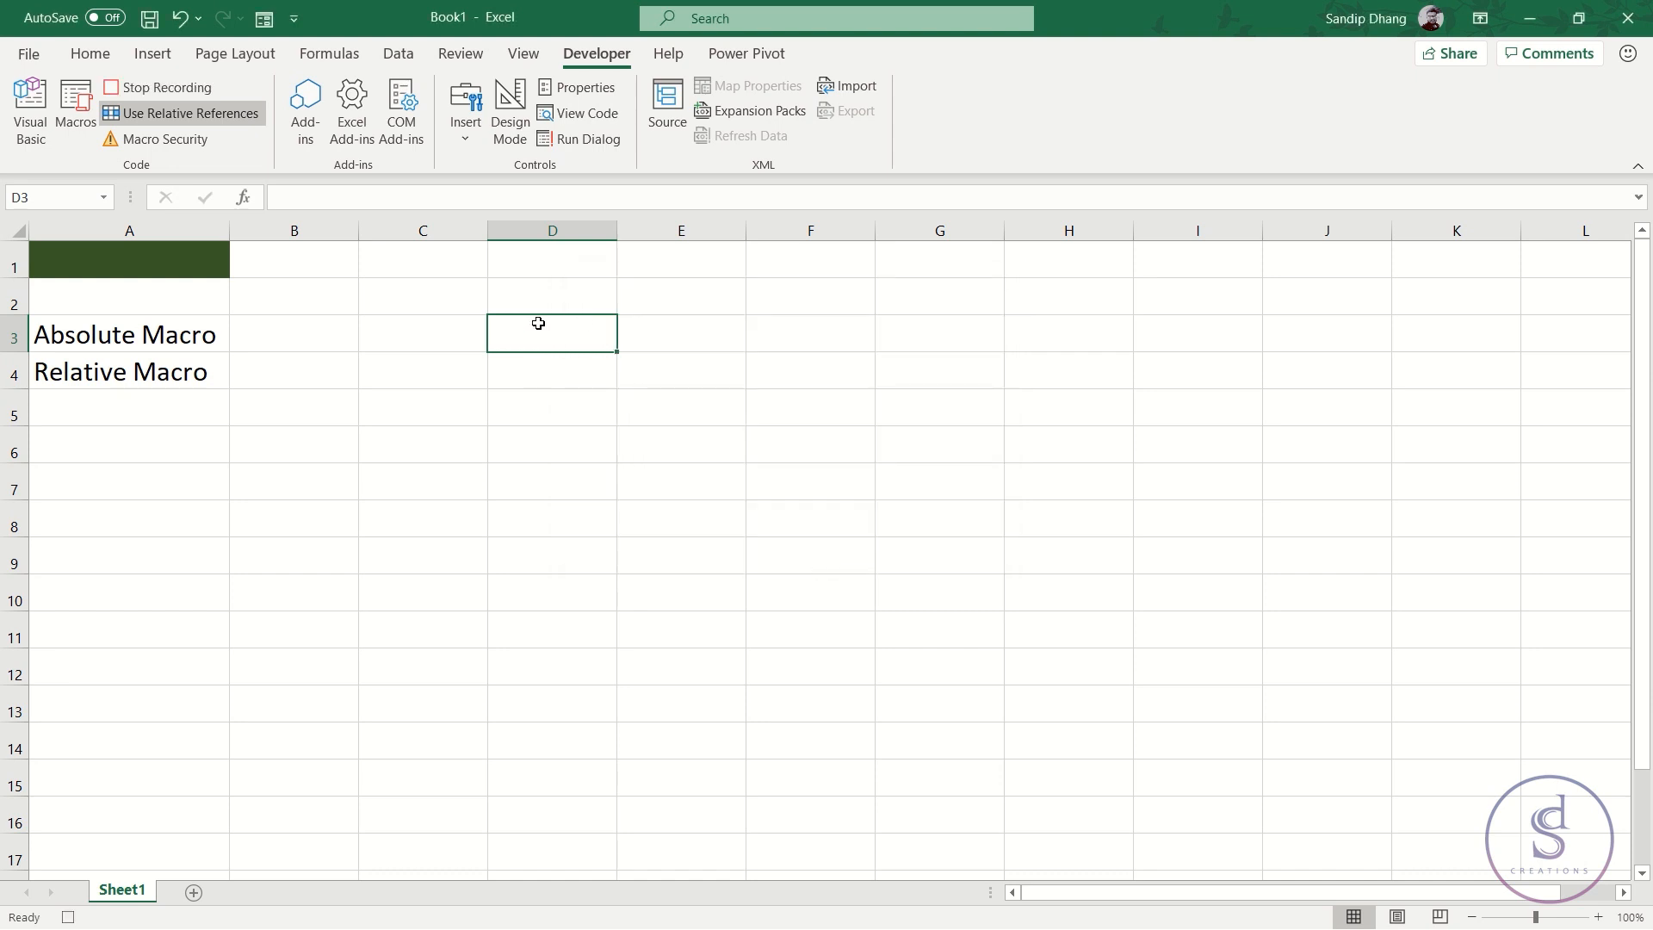
# Fill cell D3 with the darkest green theme color and stop recording the macro
pyautogui.click(110, 55)
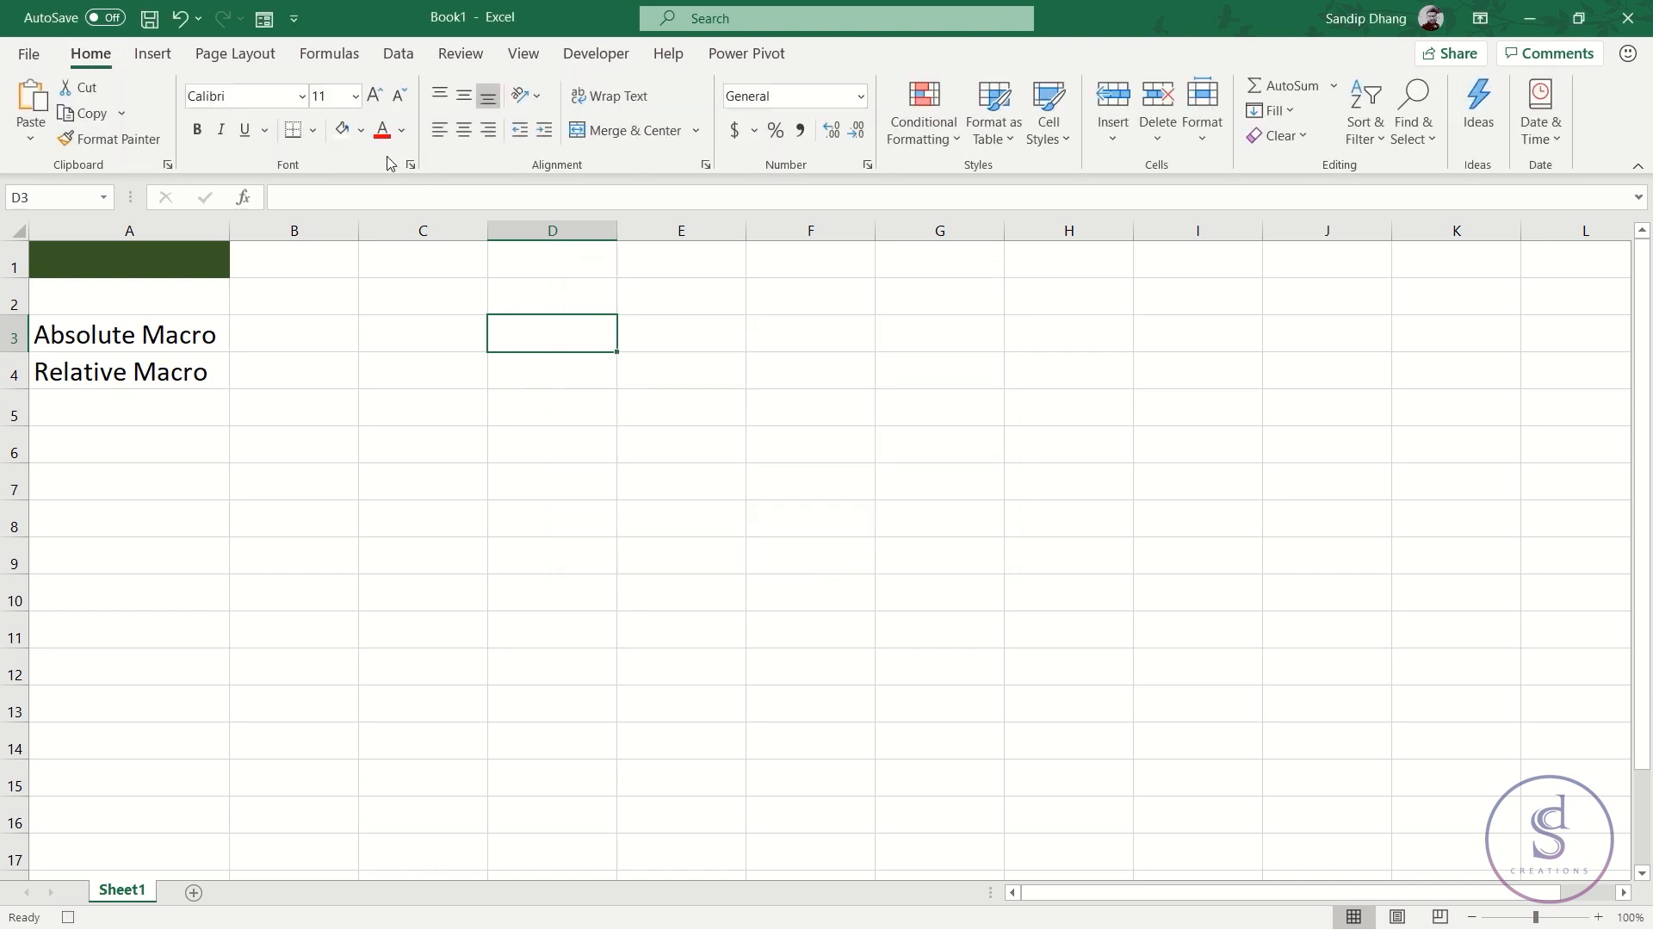
pyautogui.click(361, 131)
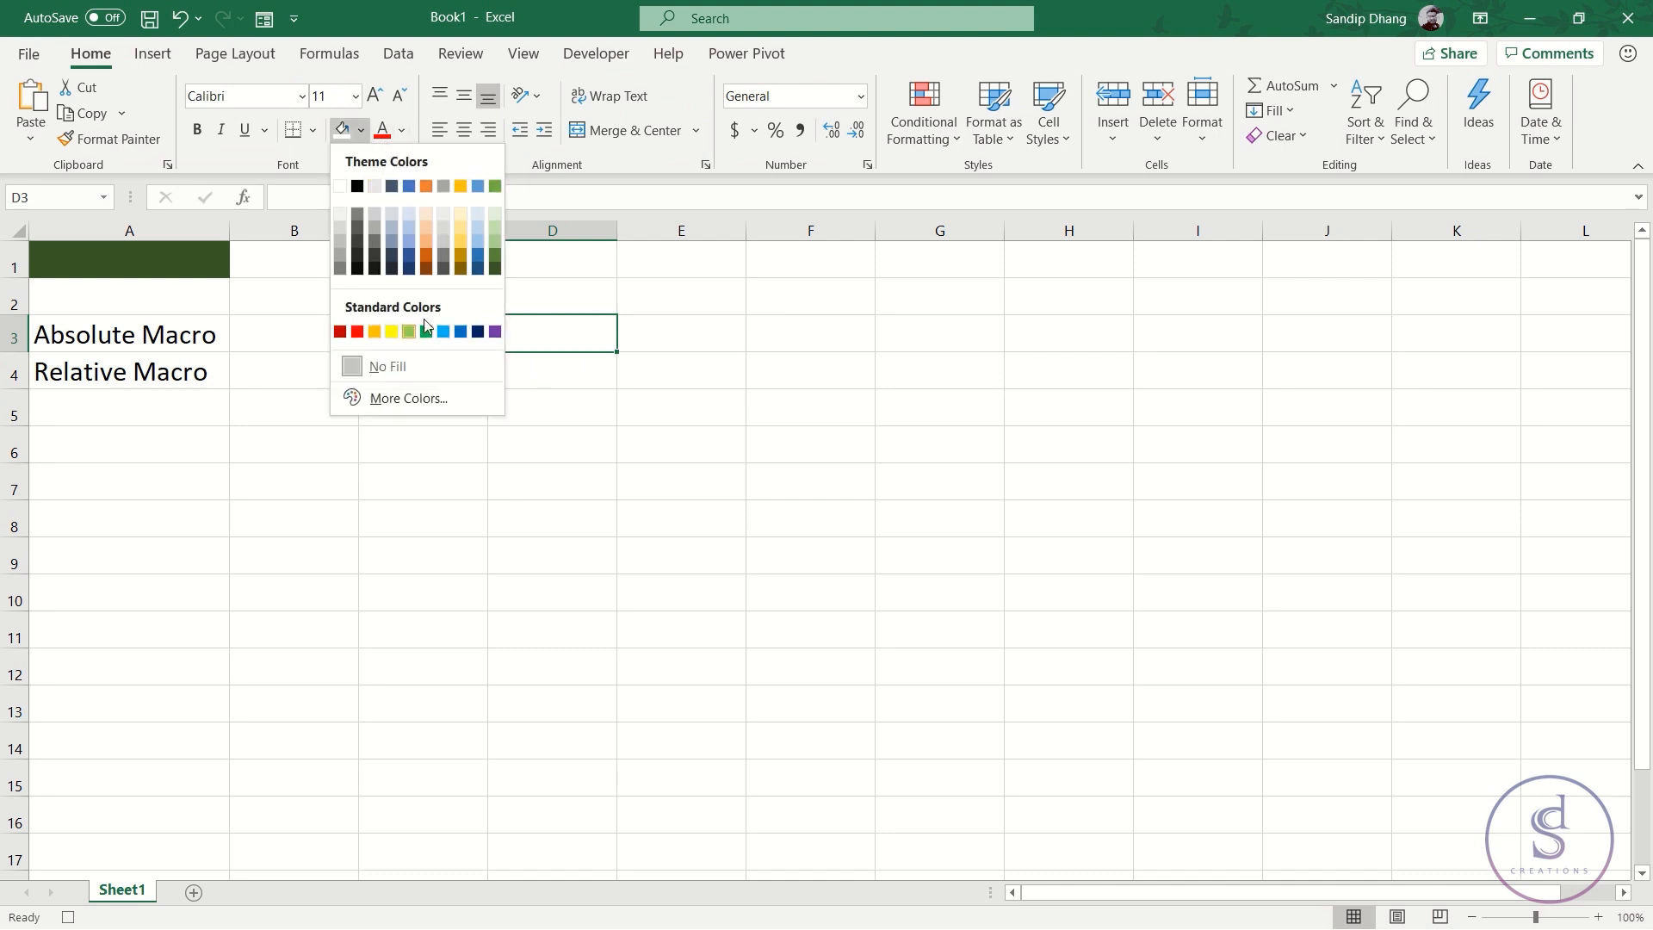
pyautogui.click(495, 269)
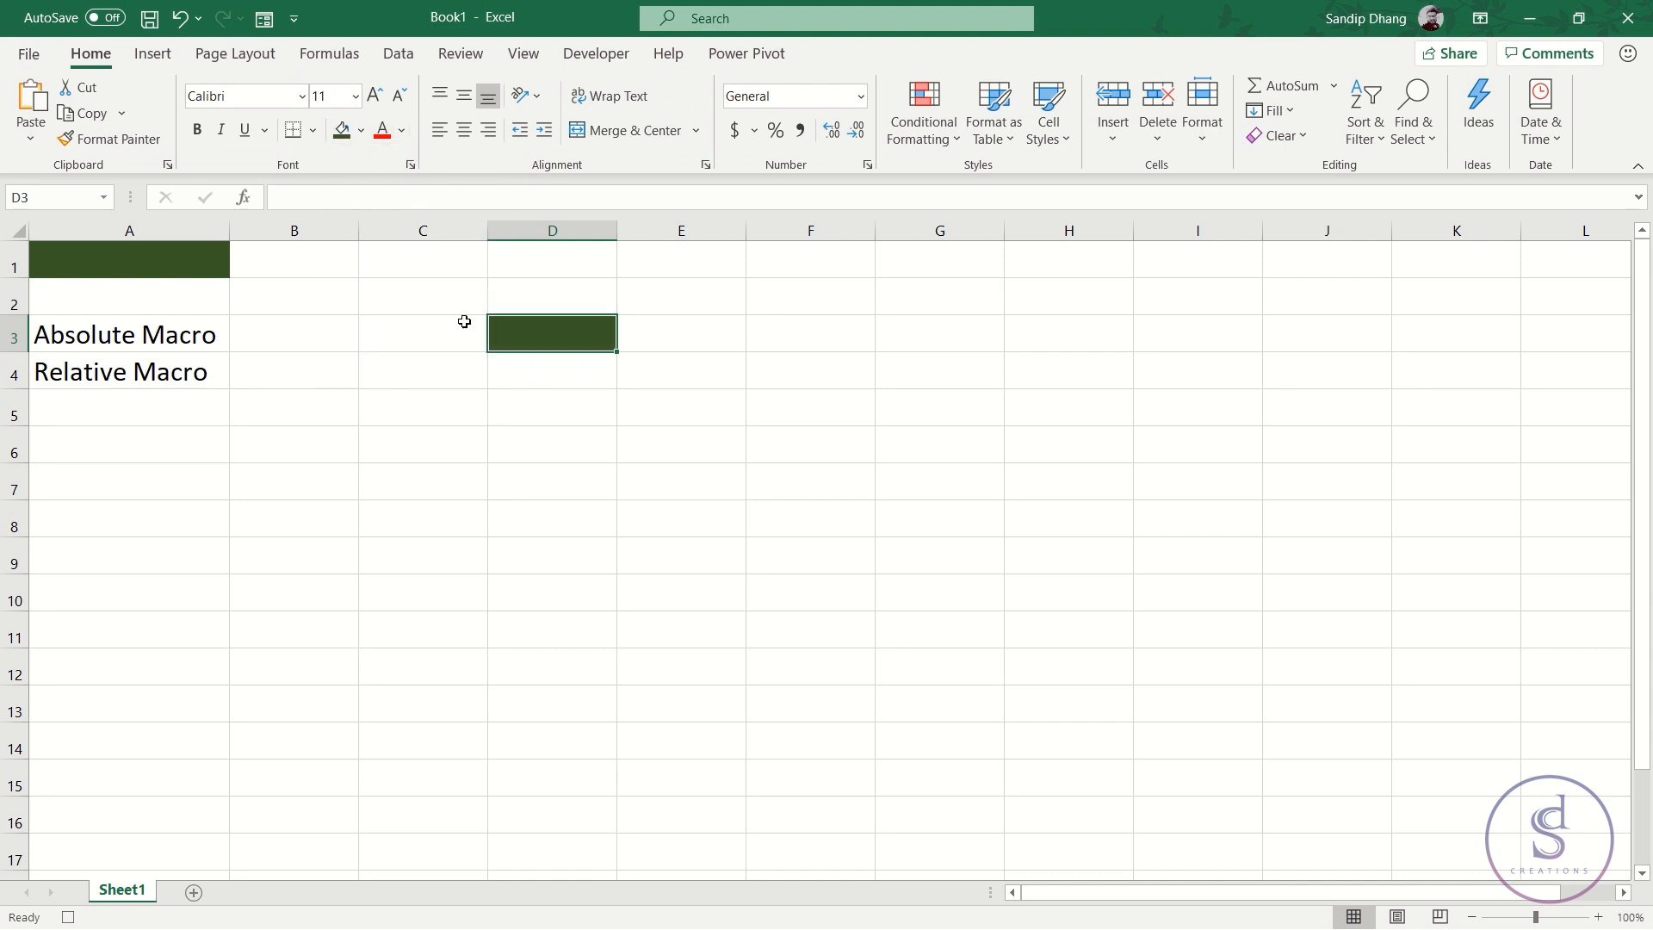
pyautogui.click(68, 916)
pyautogui.click(211, 258)
pyautogui.click(531, 326)
# Compare the VBA code of Color and Macro2, focusing on the sheet and range selection lines and the With Selection.Interior lines
pyautogui.click(624, 59)
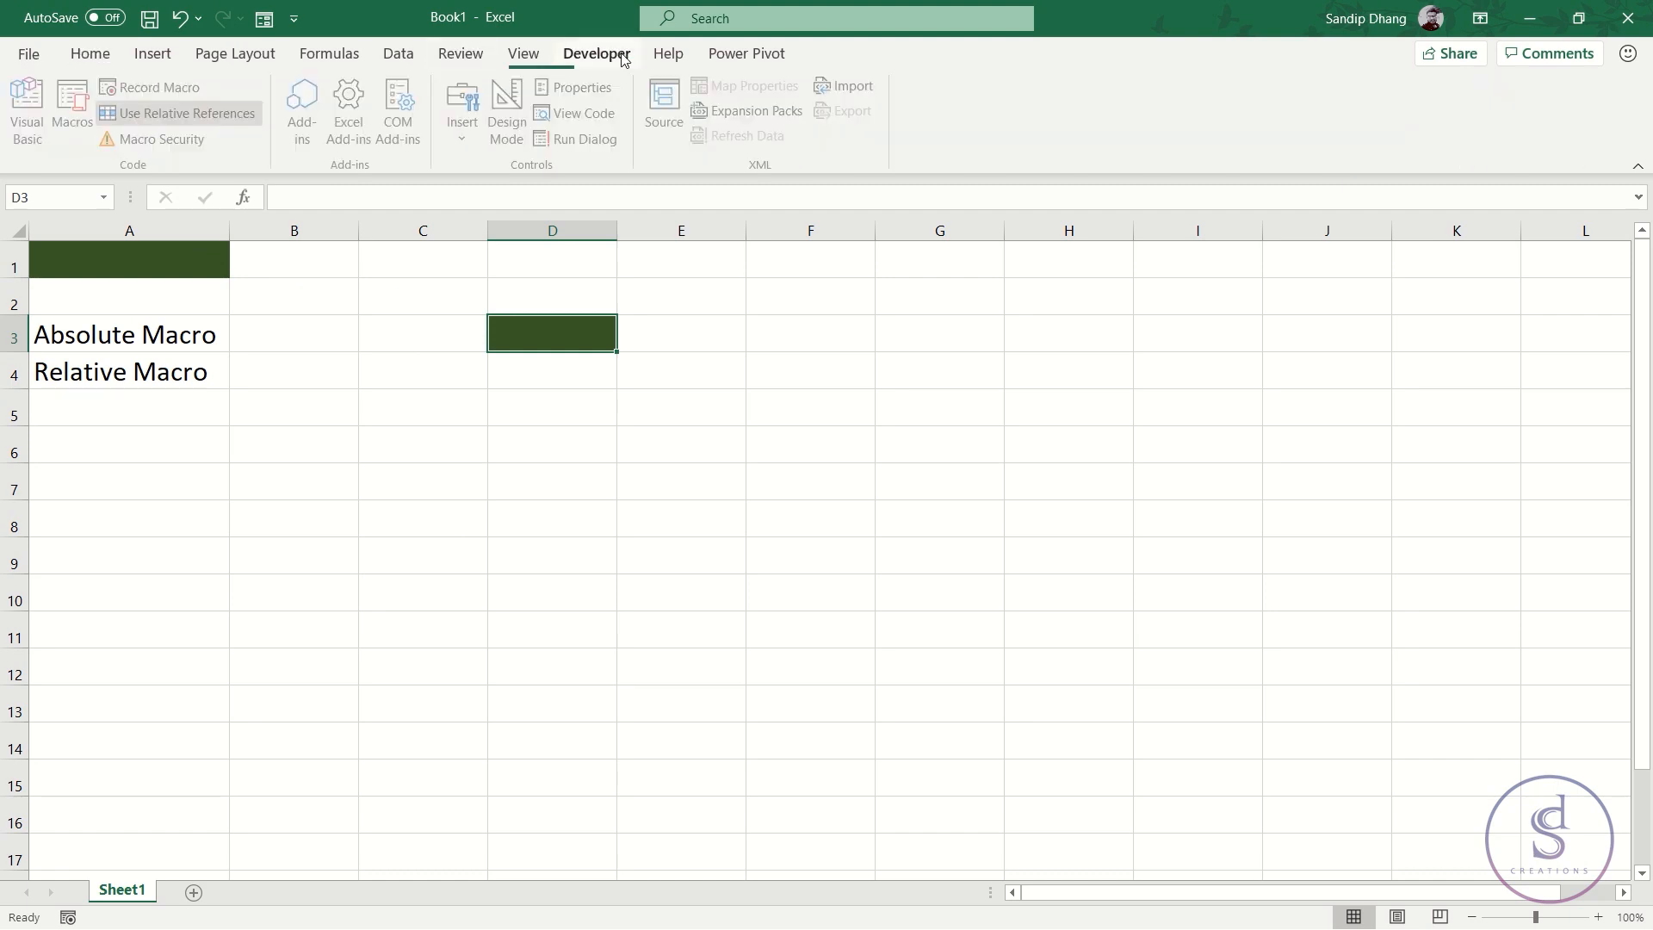
pyautogui.click(38, 133)
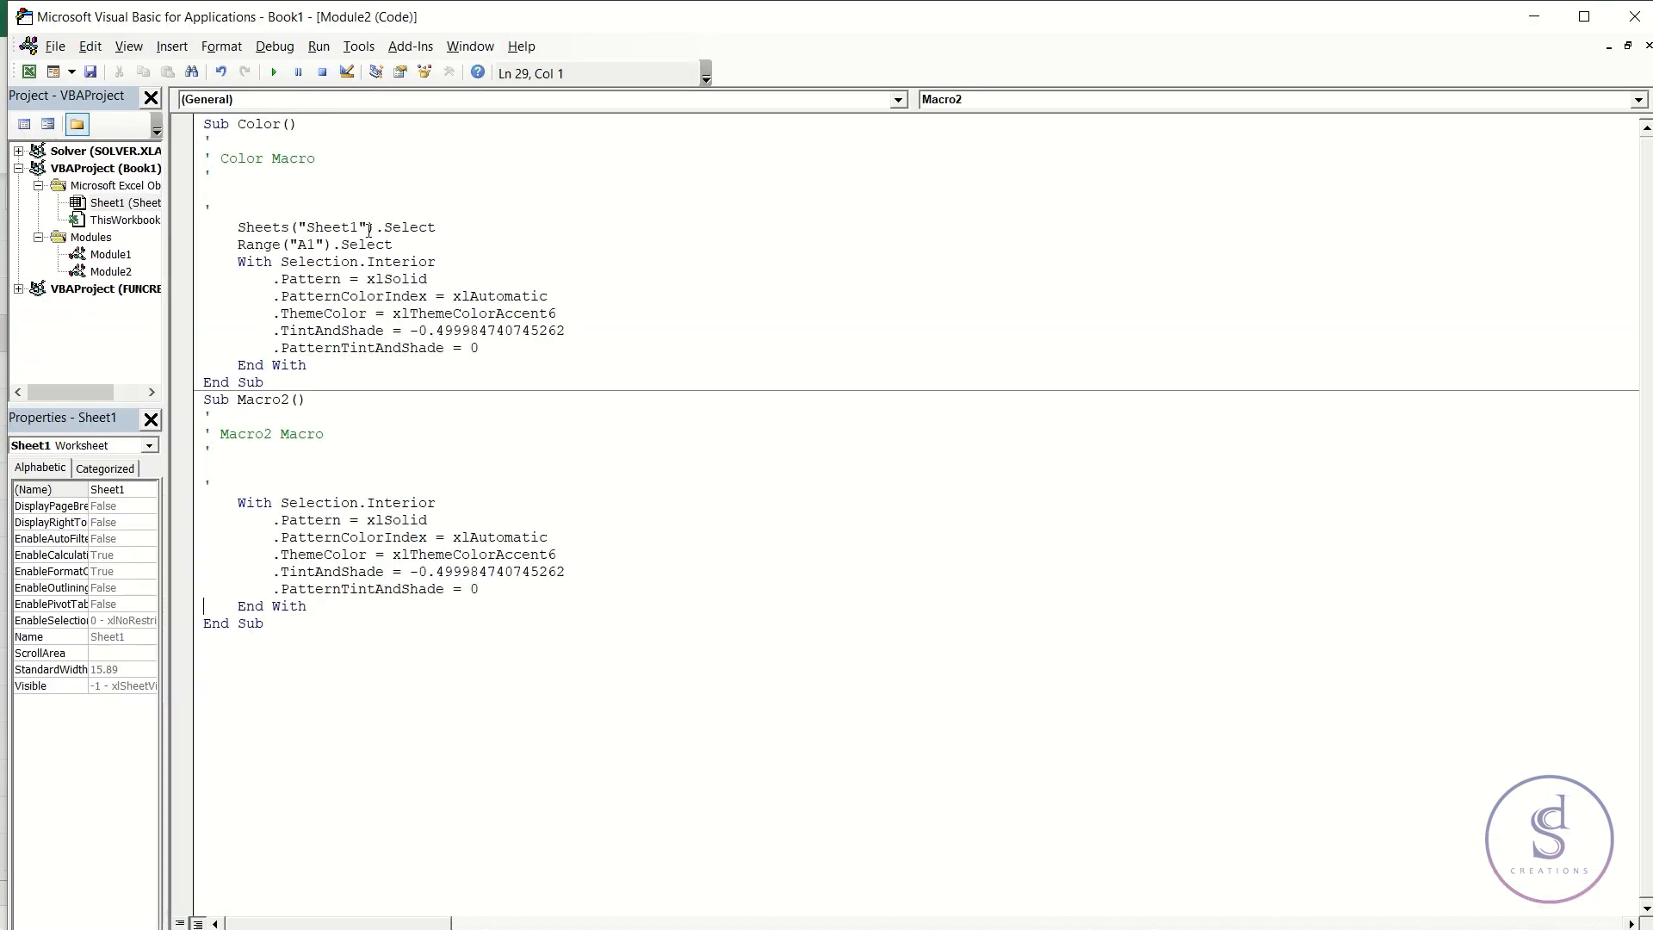
pyautogui.moveTo(238, 227); pyautogui.dragTo(209, 246)
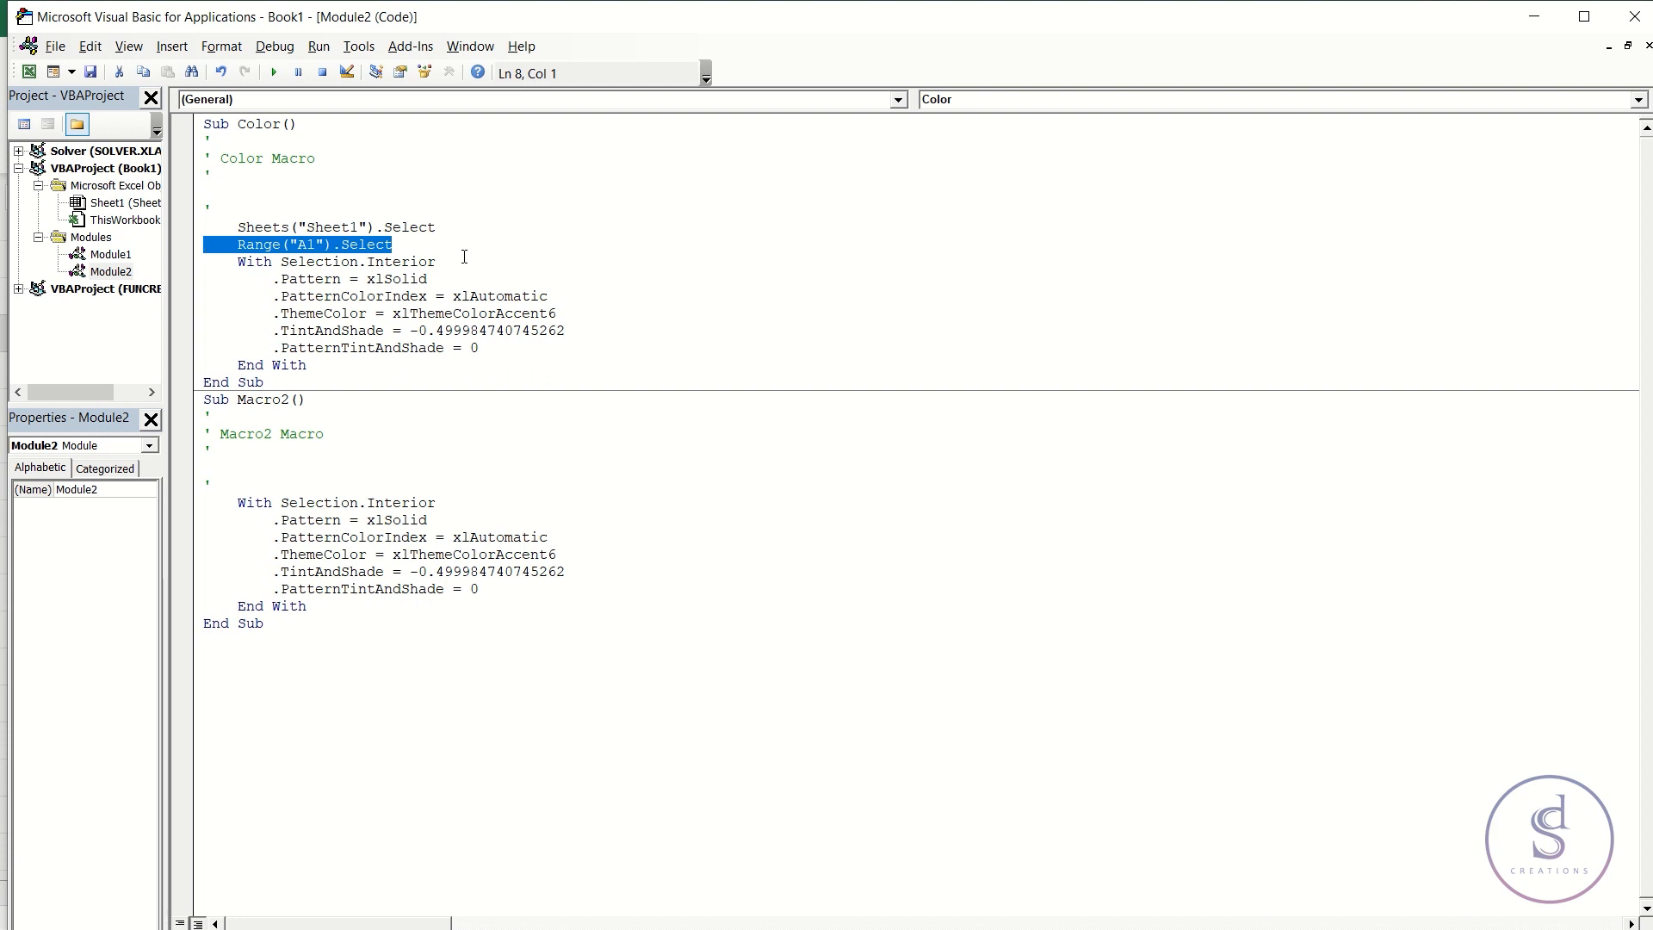
pyautogui.click(423, 245)
pyautogui.moveTo(444, 229); pyautogui.dragTo(193, 228)
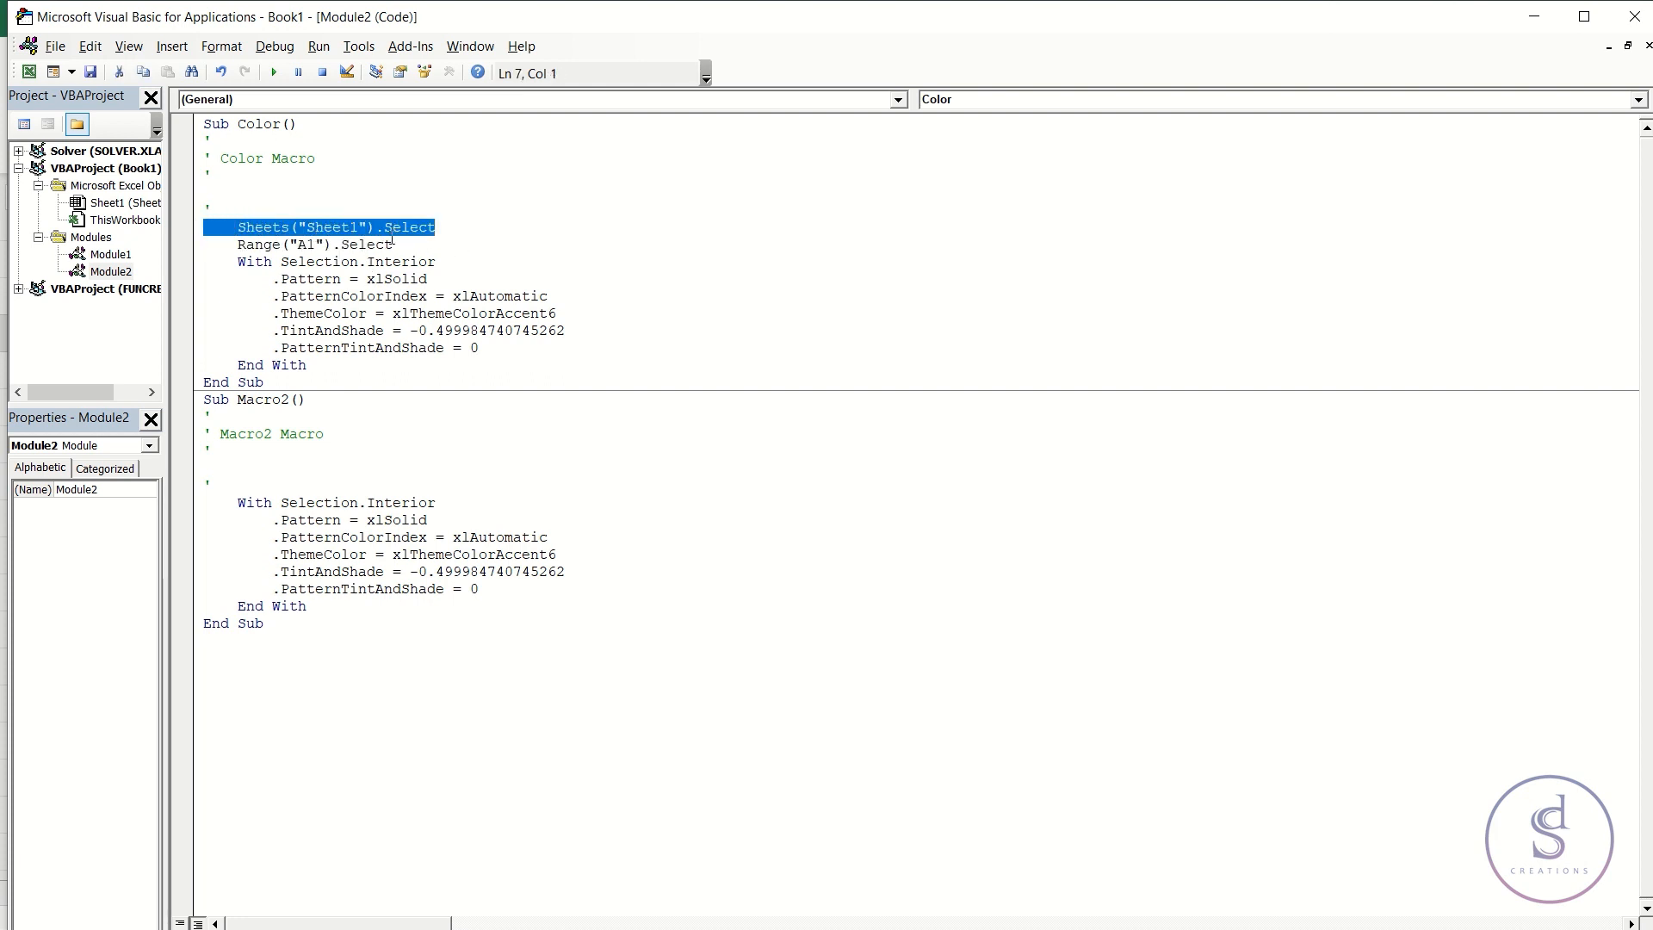
pyautogui.moveTo(407, 244); pyautogui.dragTo(197, 241)
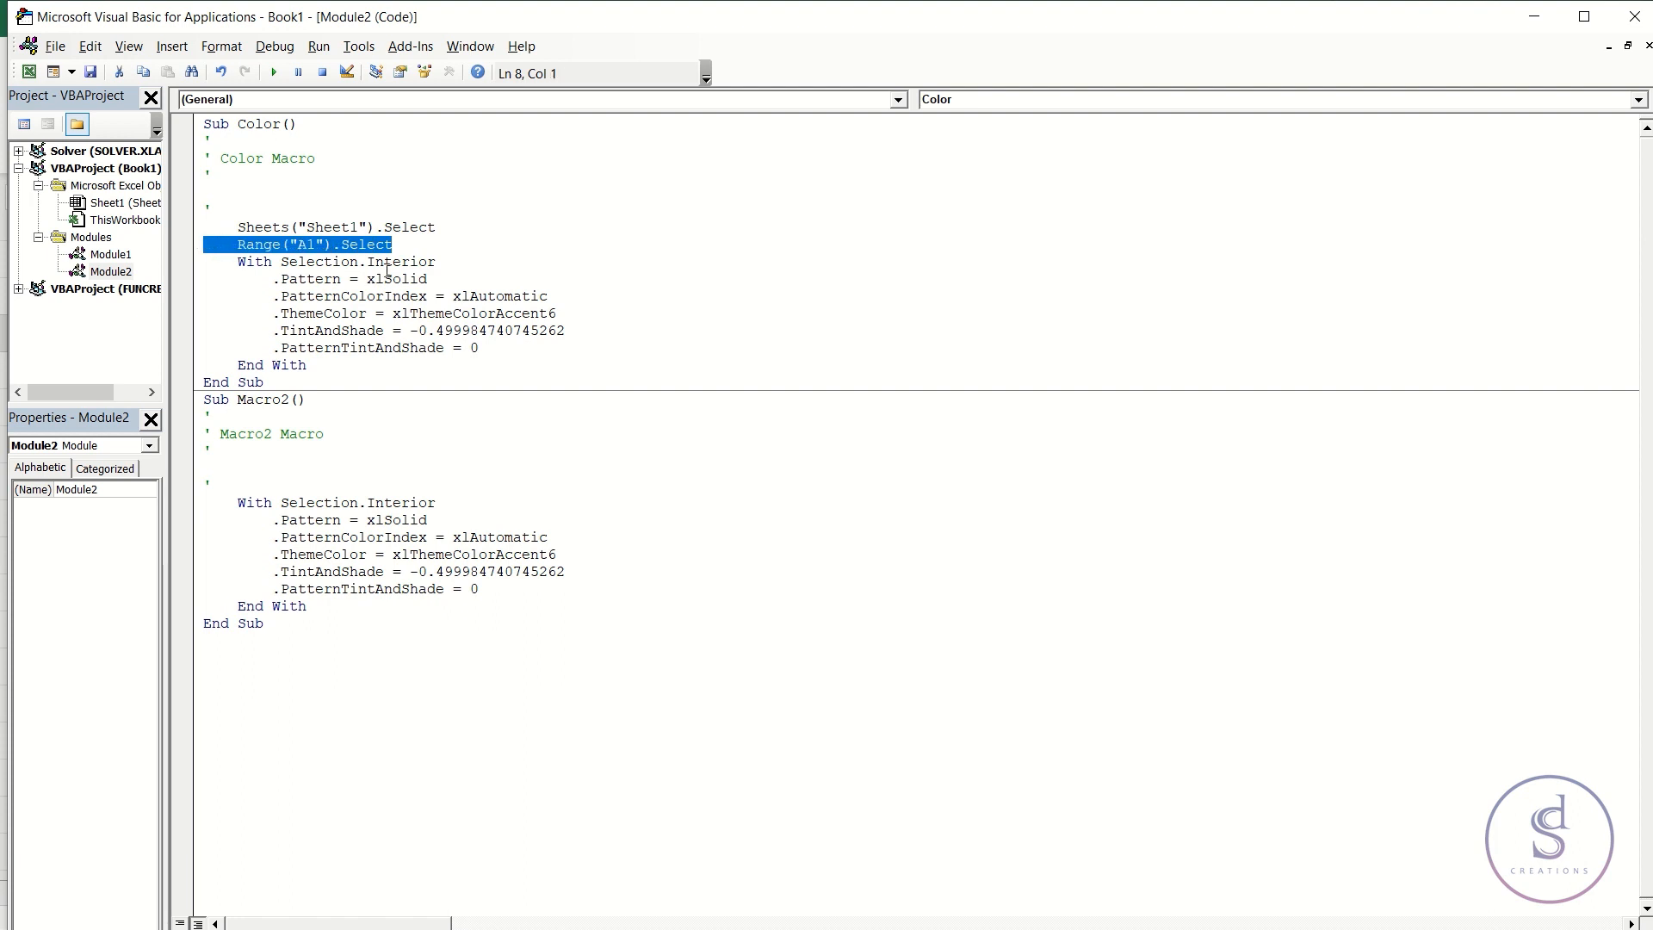
pyautogui.moveTo(478, 265); pyautogui.dragTo(212, 264)
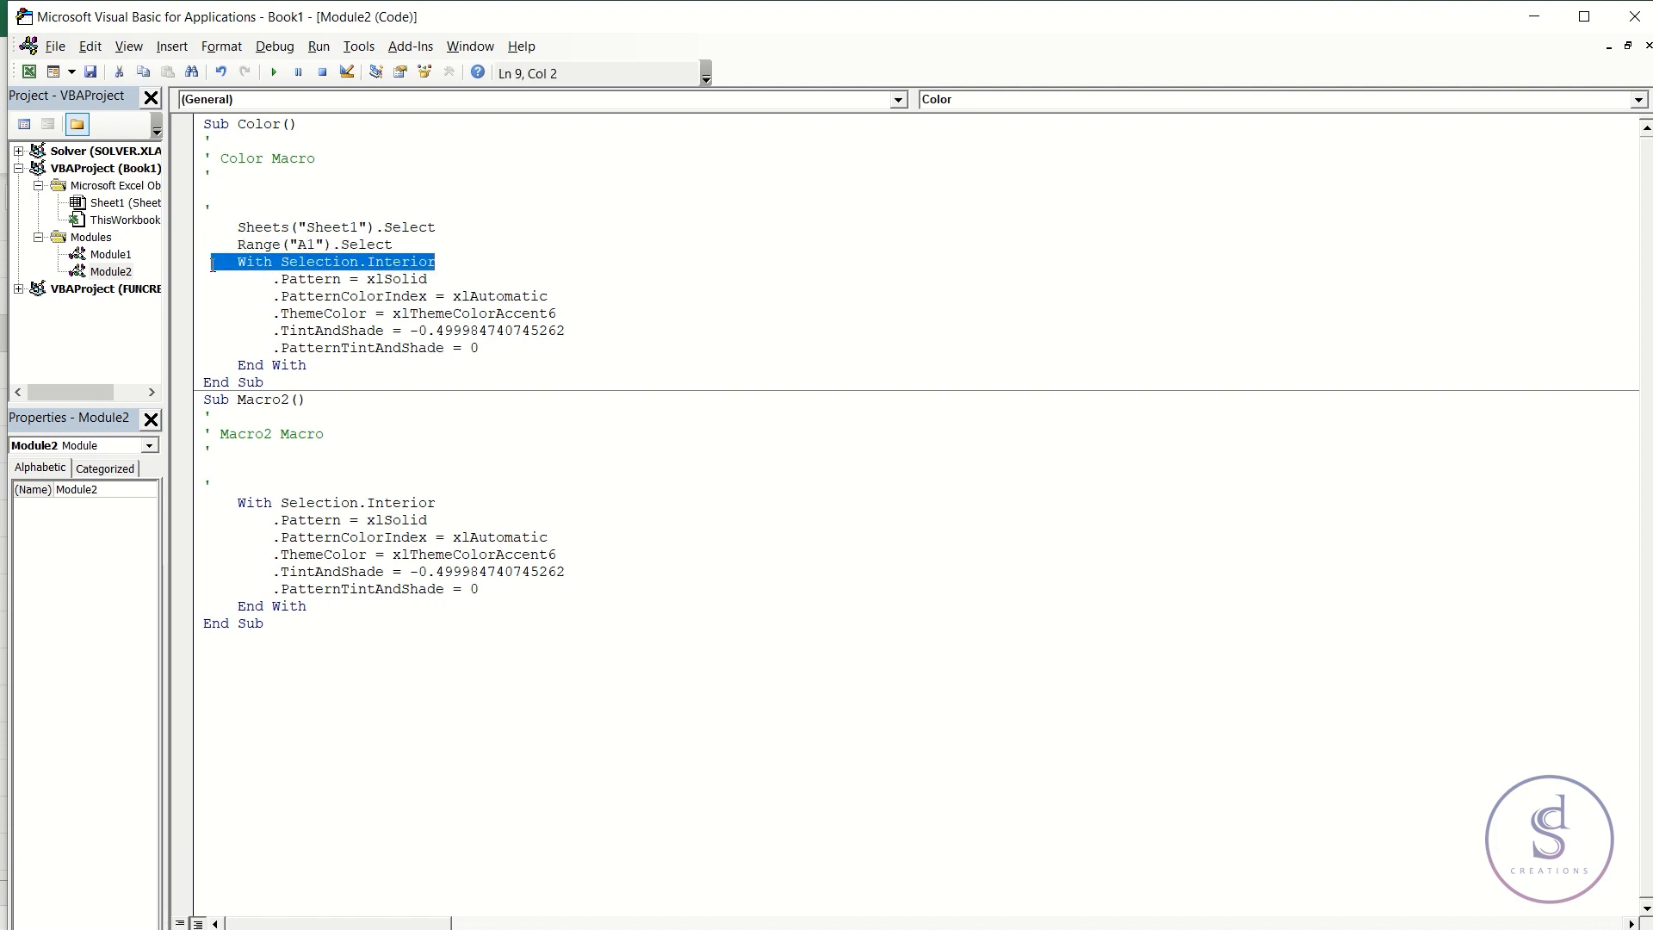
pyautogui.click(318, 511)
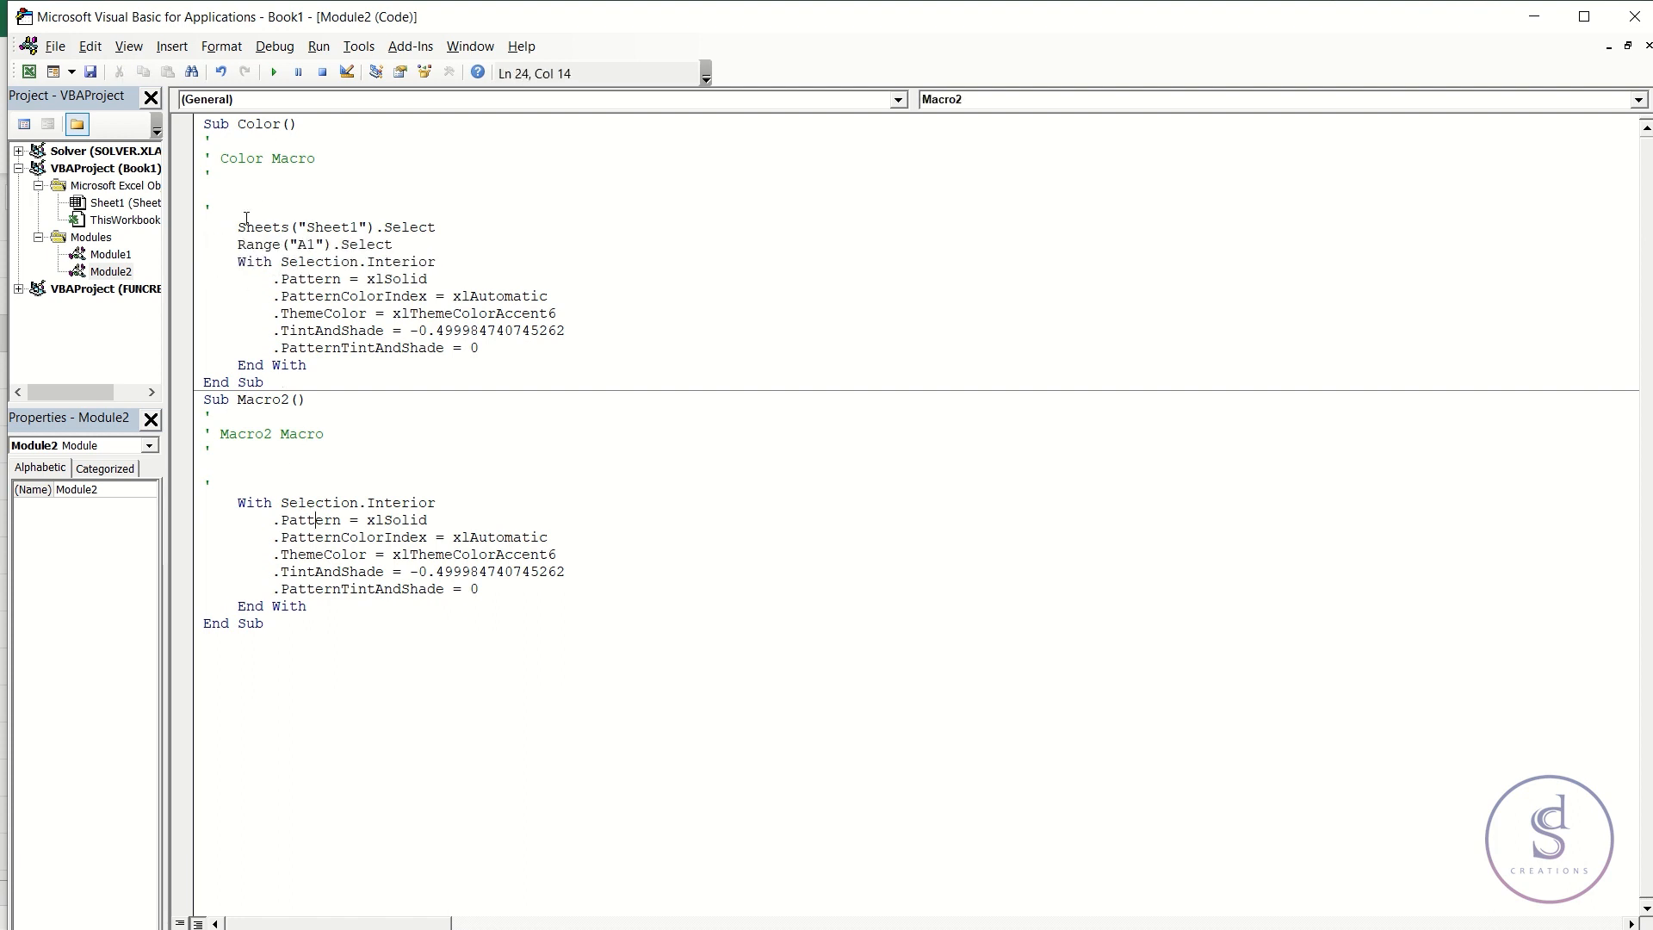
pyautogui.moveTo(238, 227); pyautogui.dragTo(427, 247)
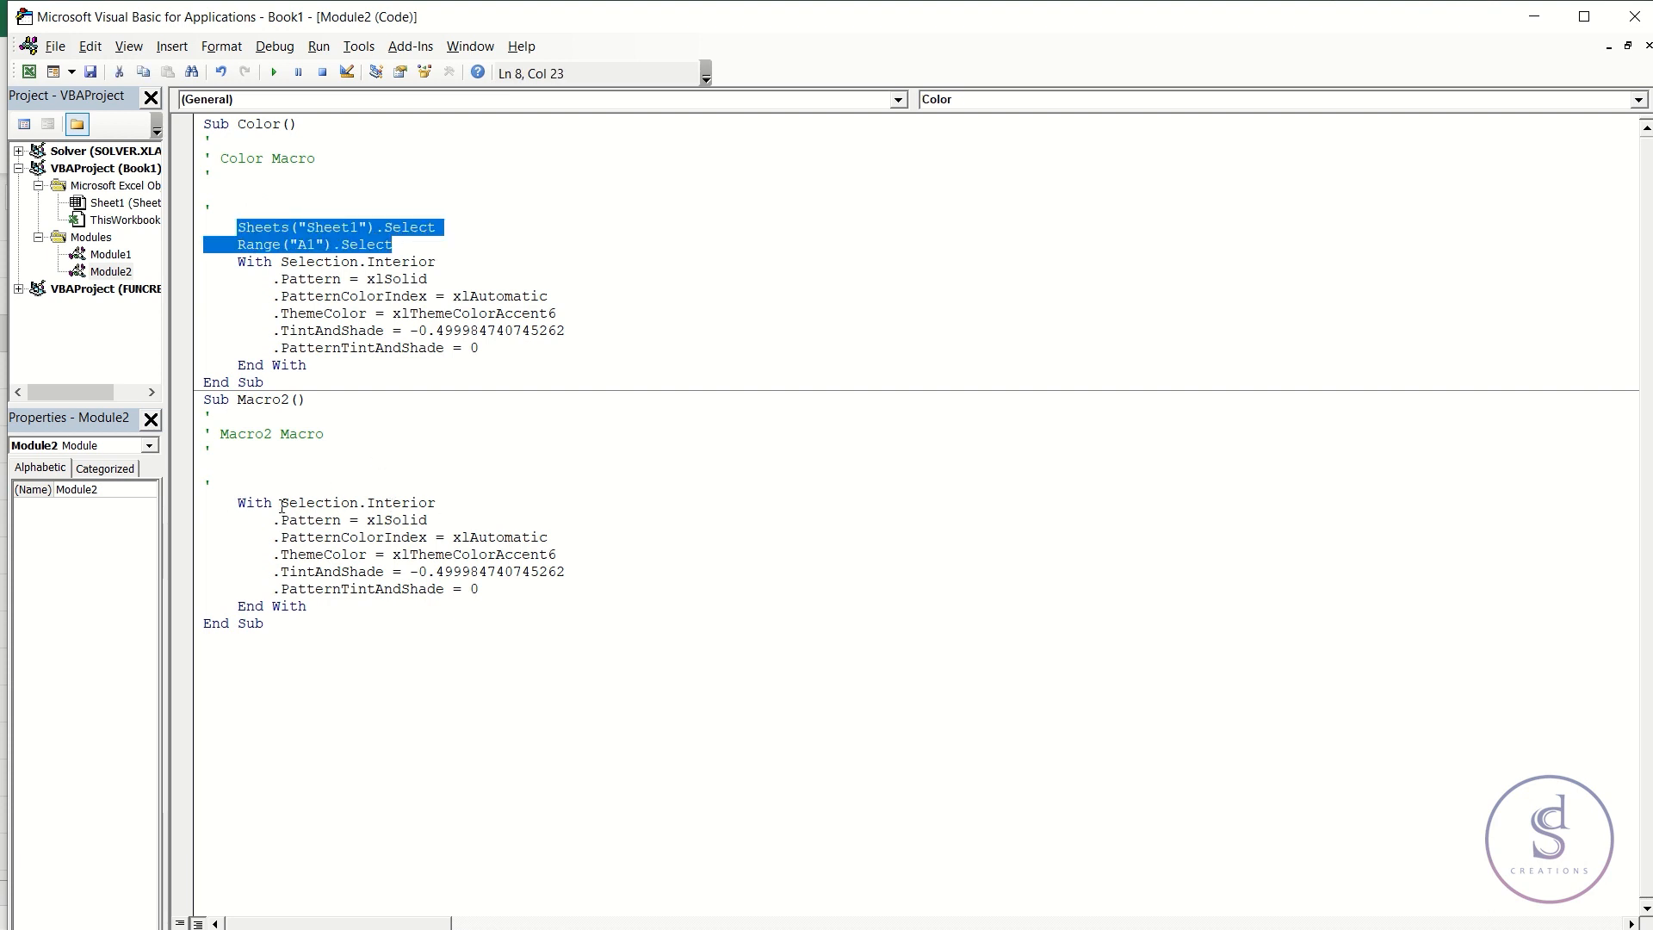
pyautogui.moveTo(234, 503); pyautogui.dragTo(453, 501)
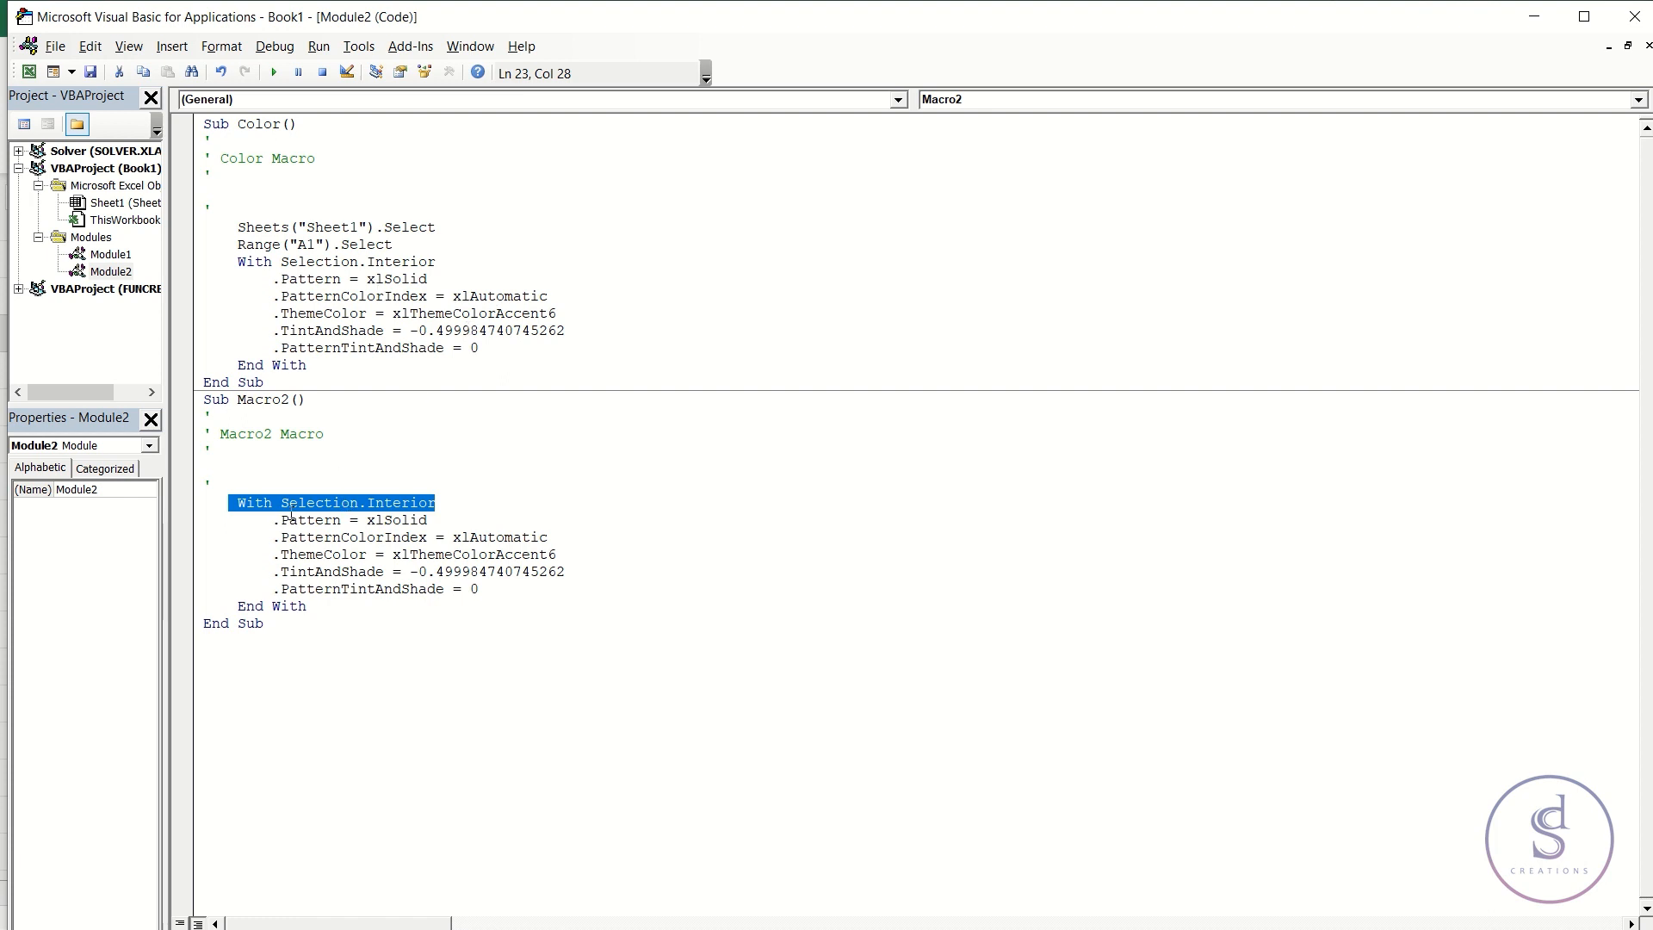
pyautogui.click(1636, 19)
# Remove the fill color from cell A1
pyautogui.click(622, 446)
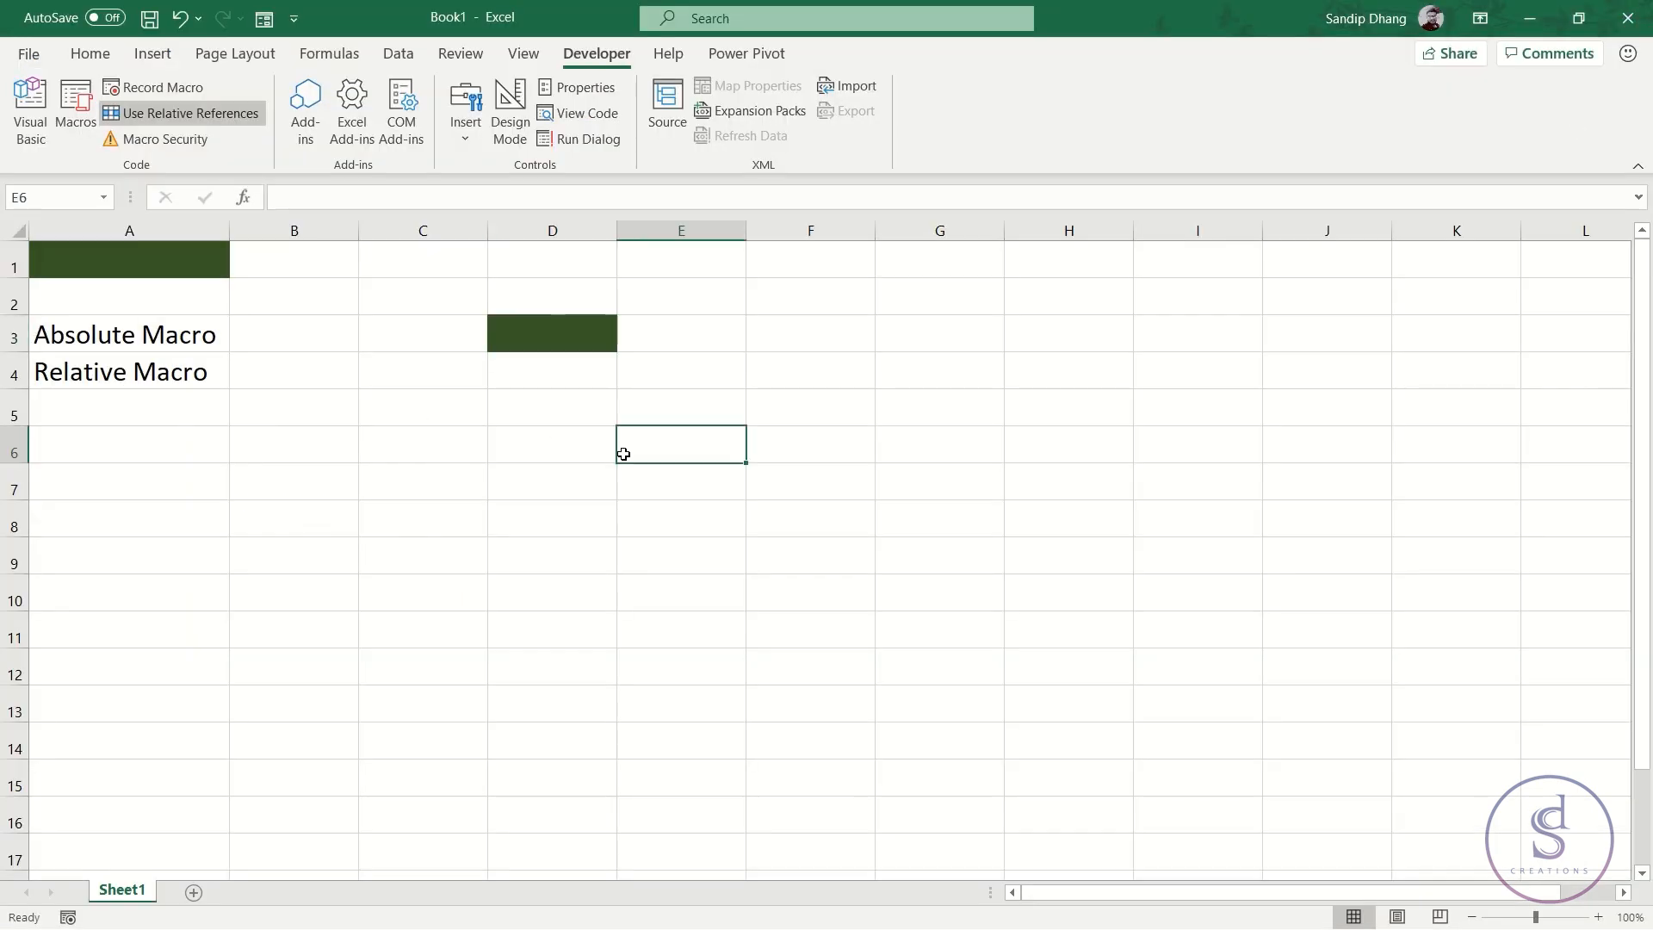
pyautogui.click(142, 266)
pyautogui.click(90, 53)
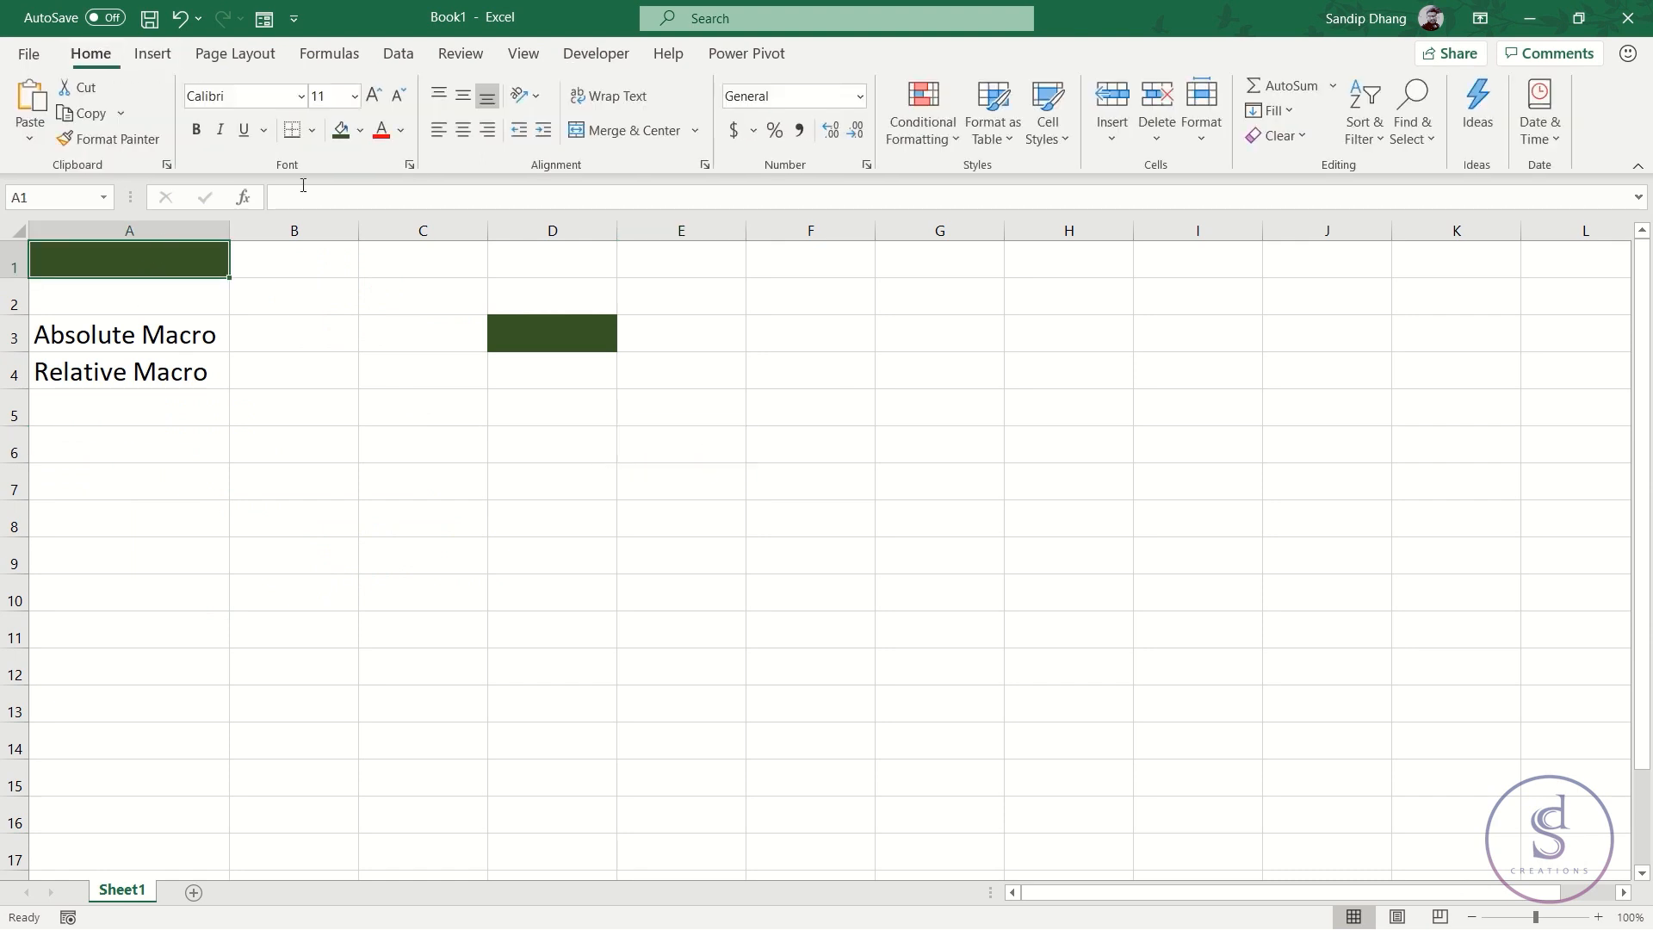
pyautogui.click(360, 130)
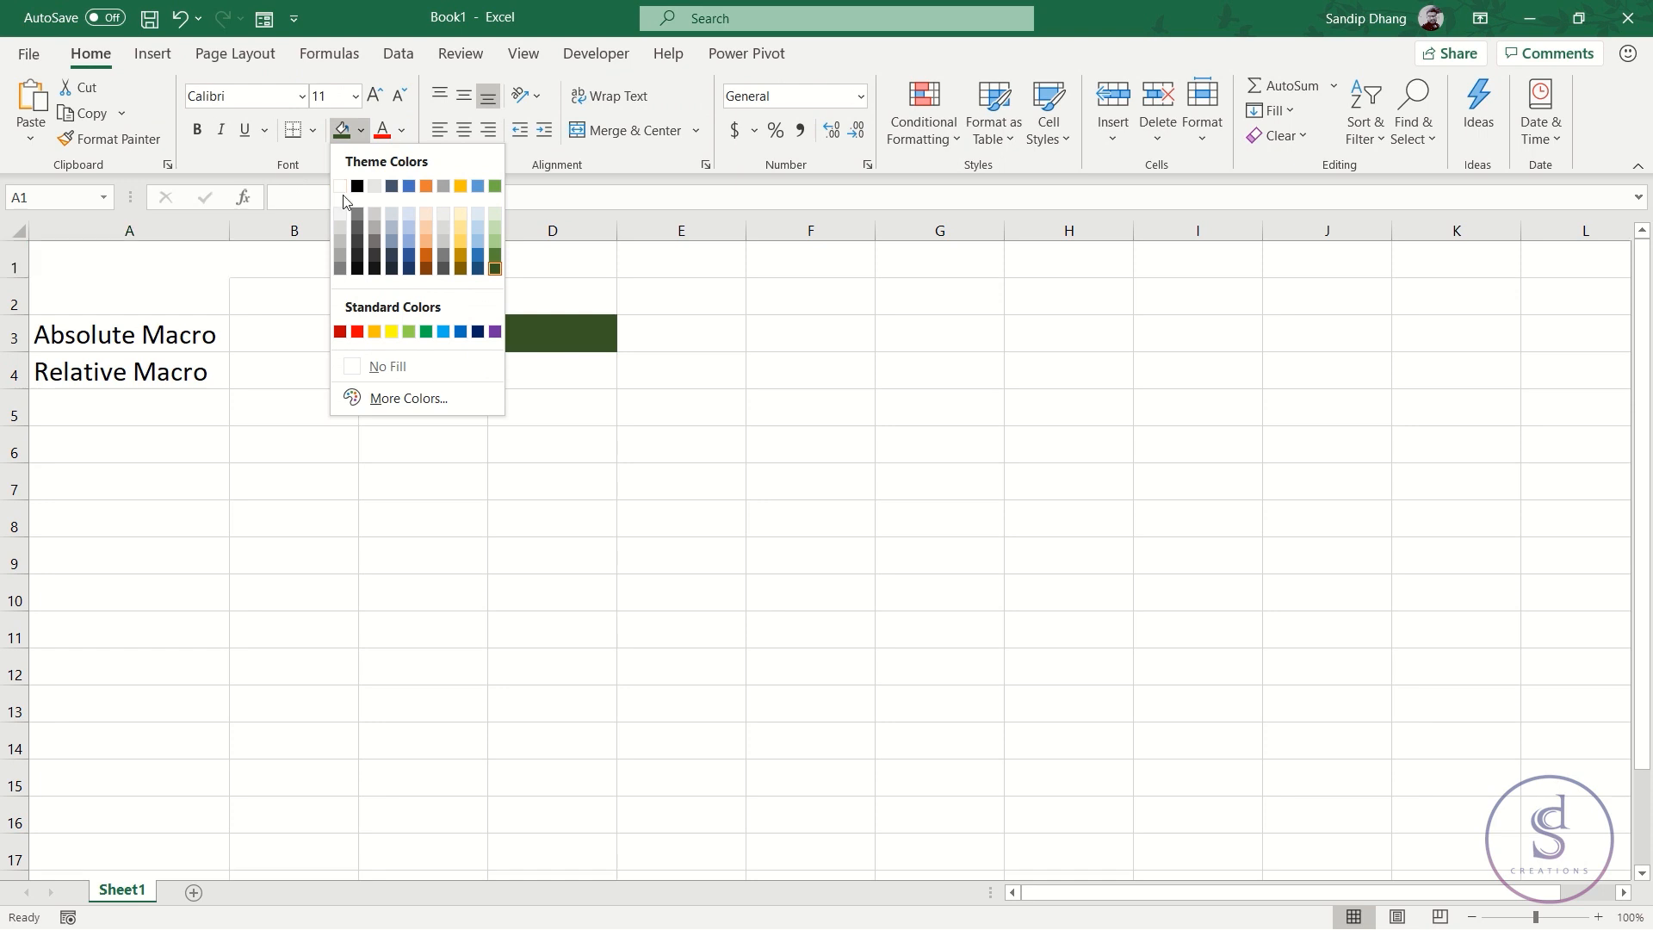
pyautogui.click(387, 366)
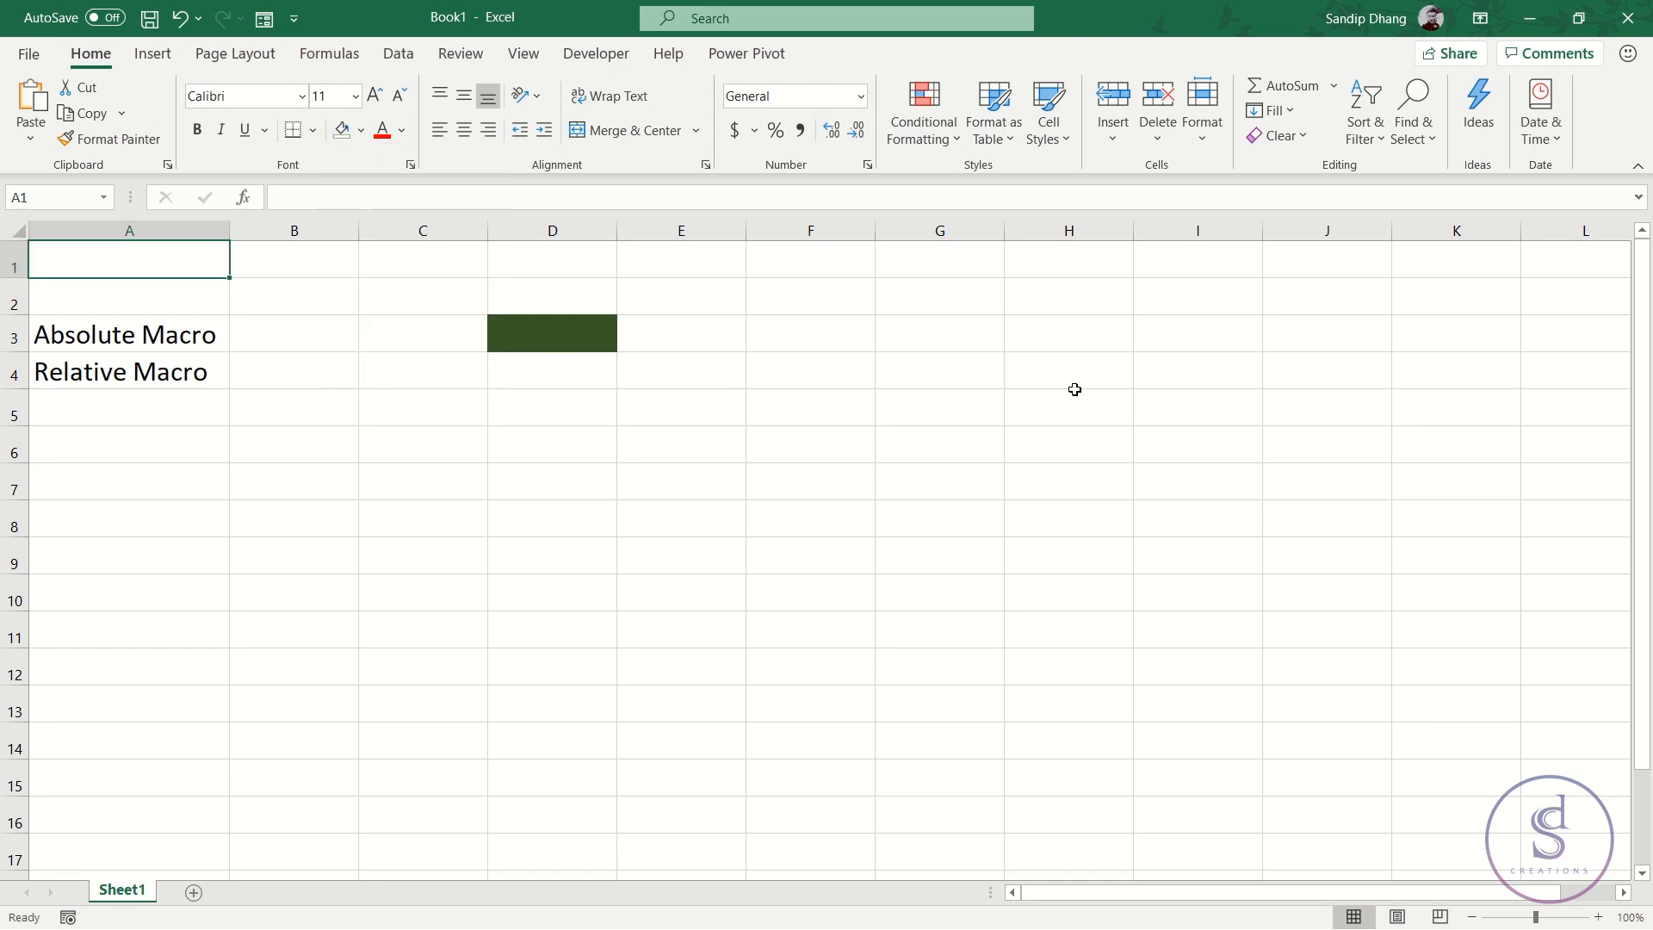
# Run the Color macro with cell H4 selected
pyautogui.click(1103, 384)
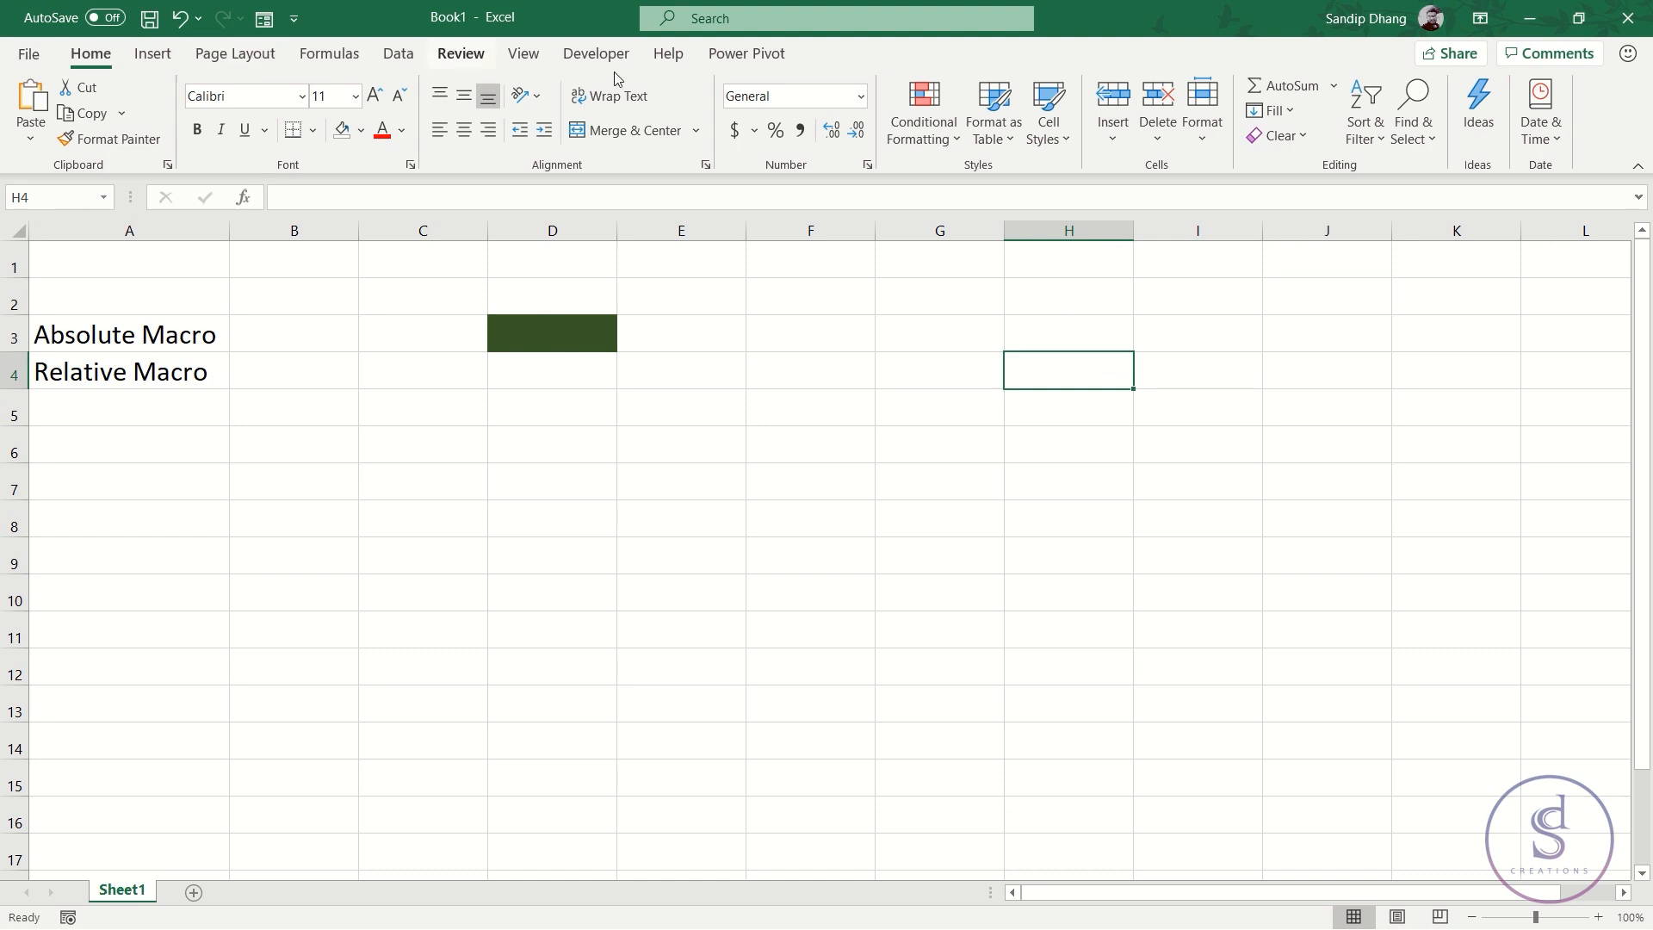
pyautogui.click(598, 54)
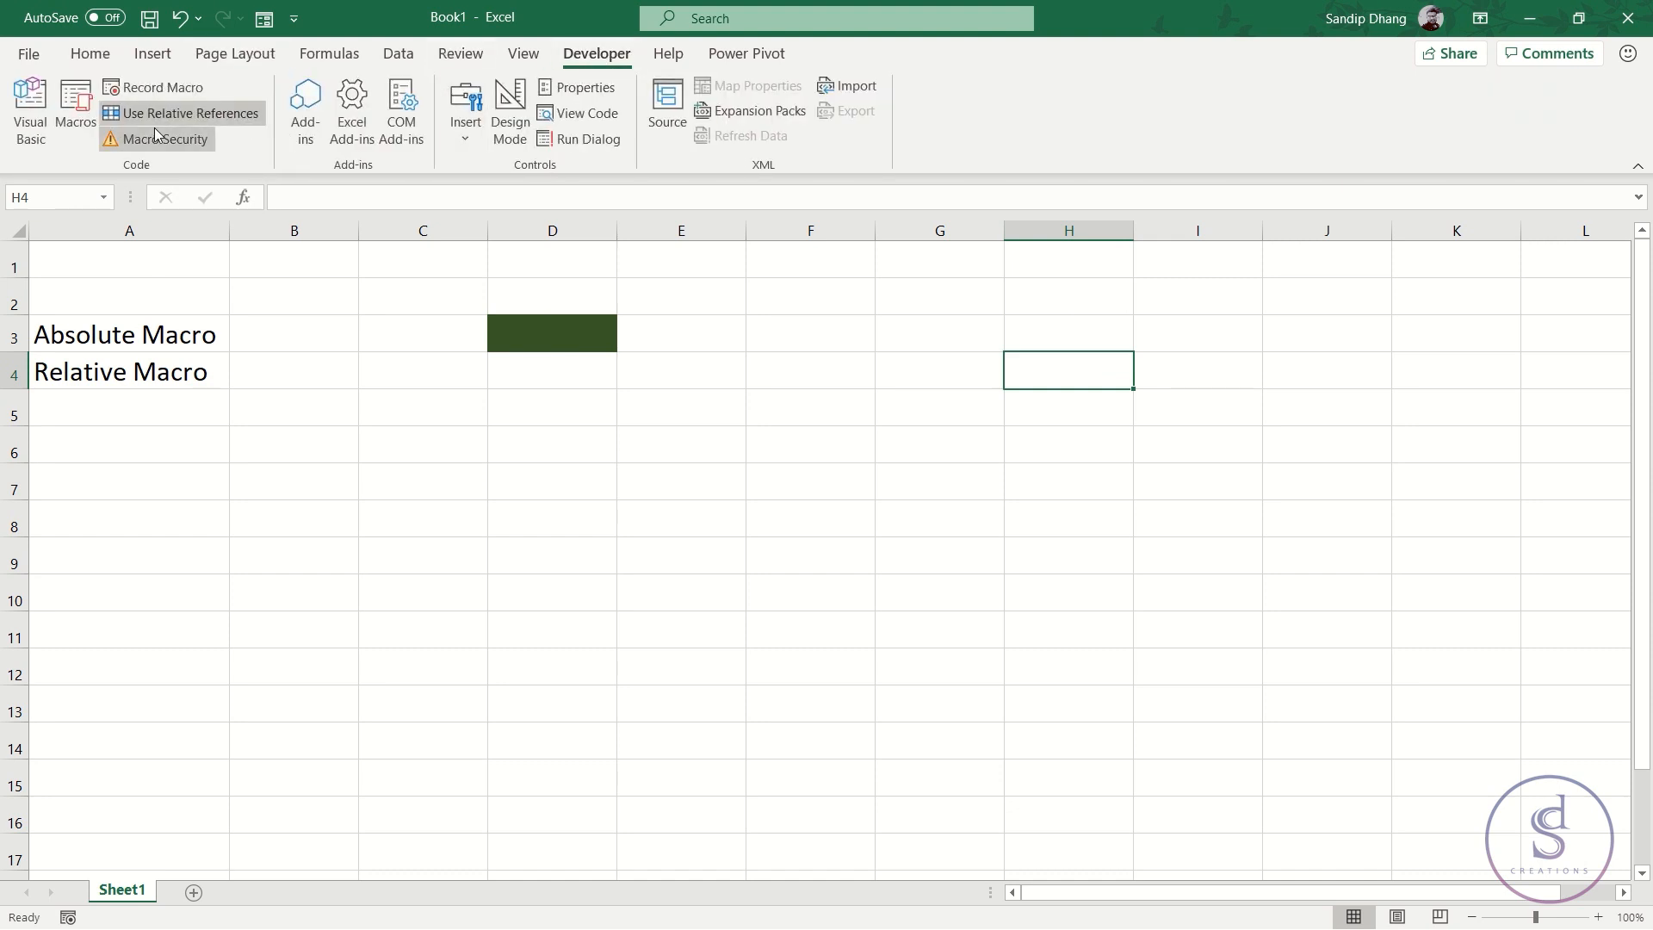
pyautogui.click(155, 87)
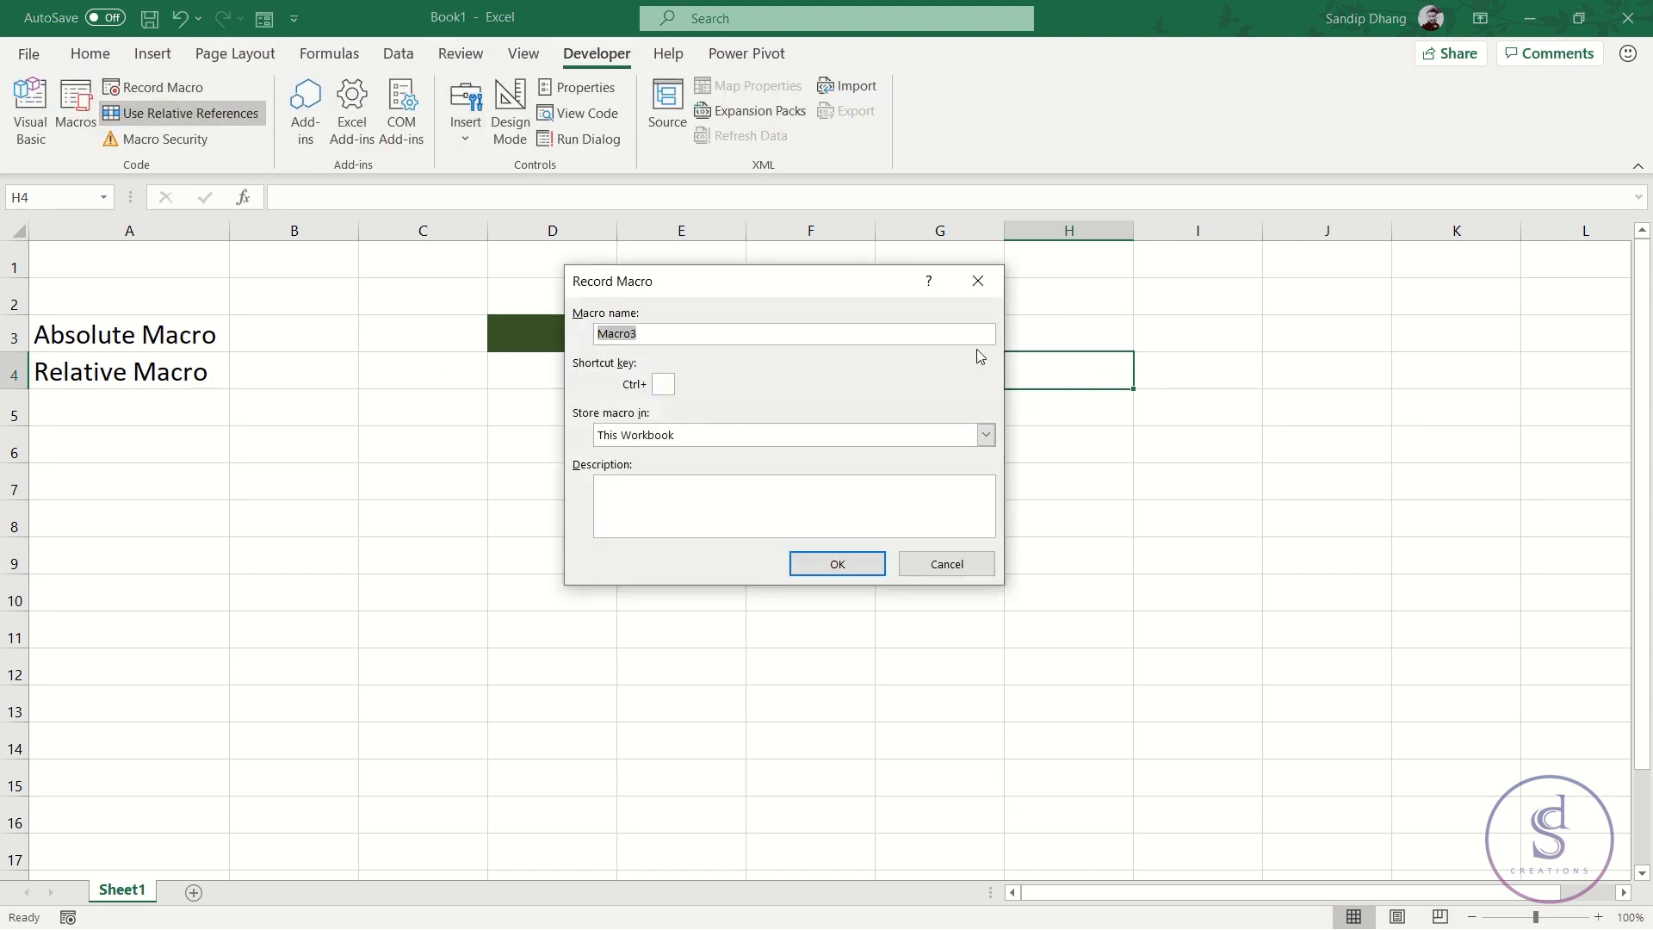
pyautogui.click(988, 293)
pyautogui.click(75, 112)
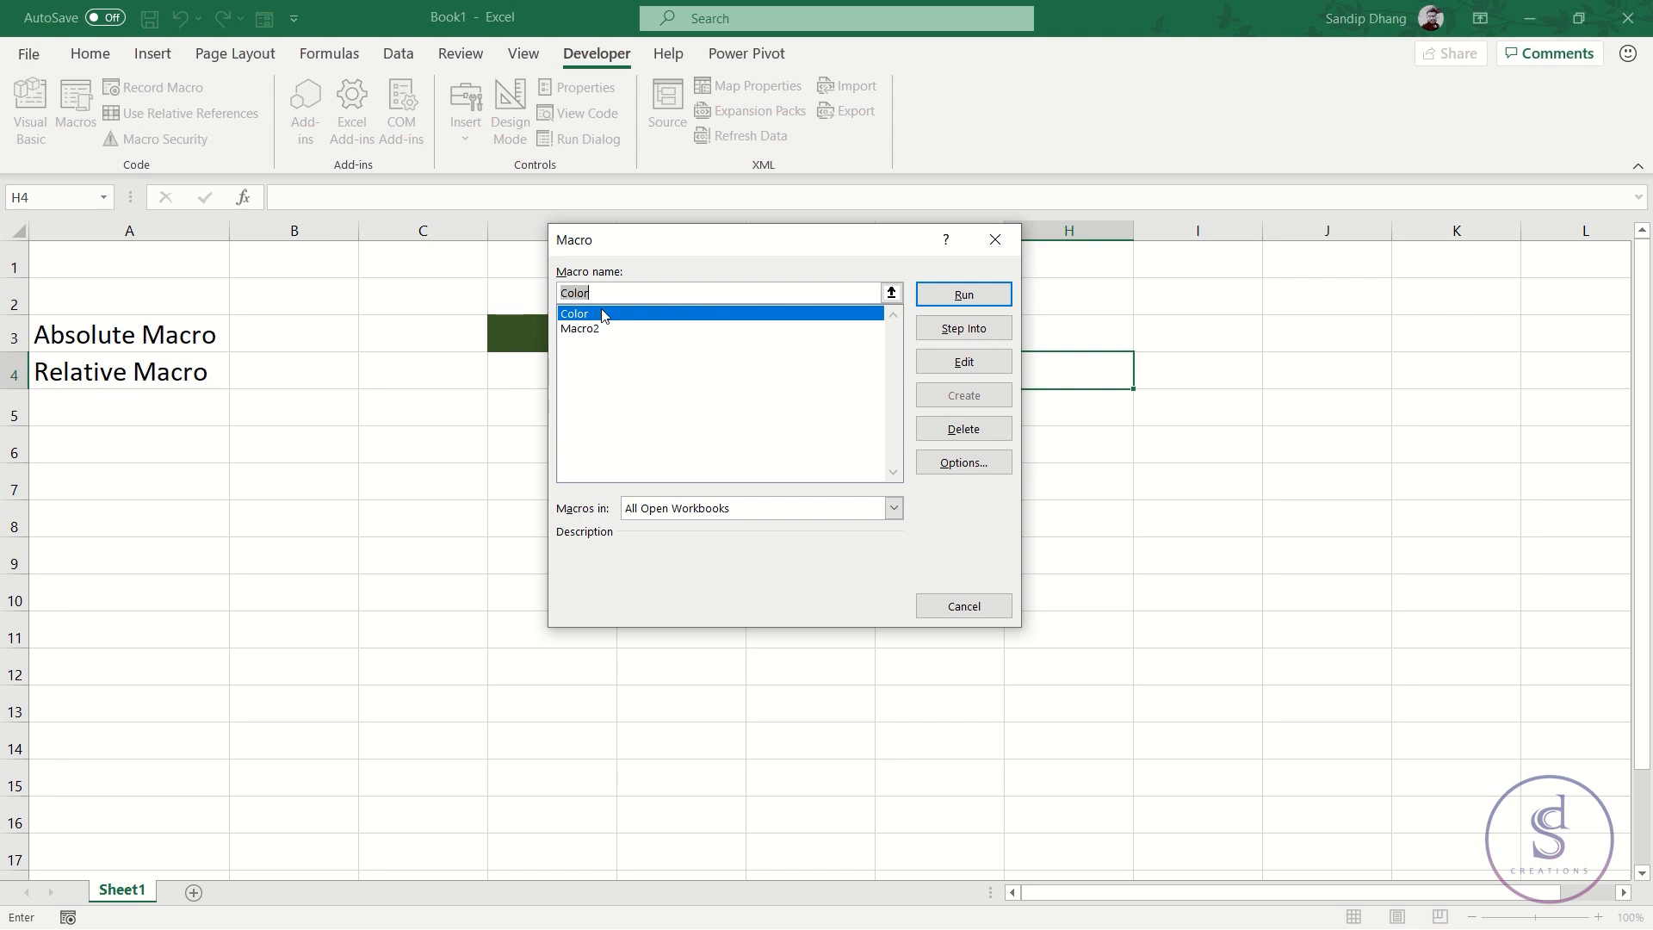
pyautogui.click(627, 331)
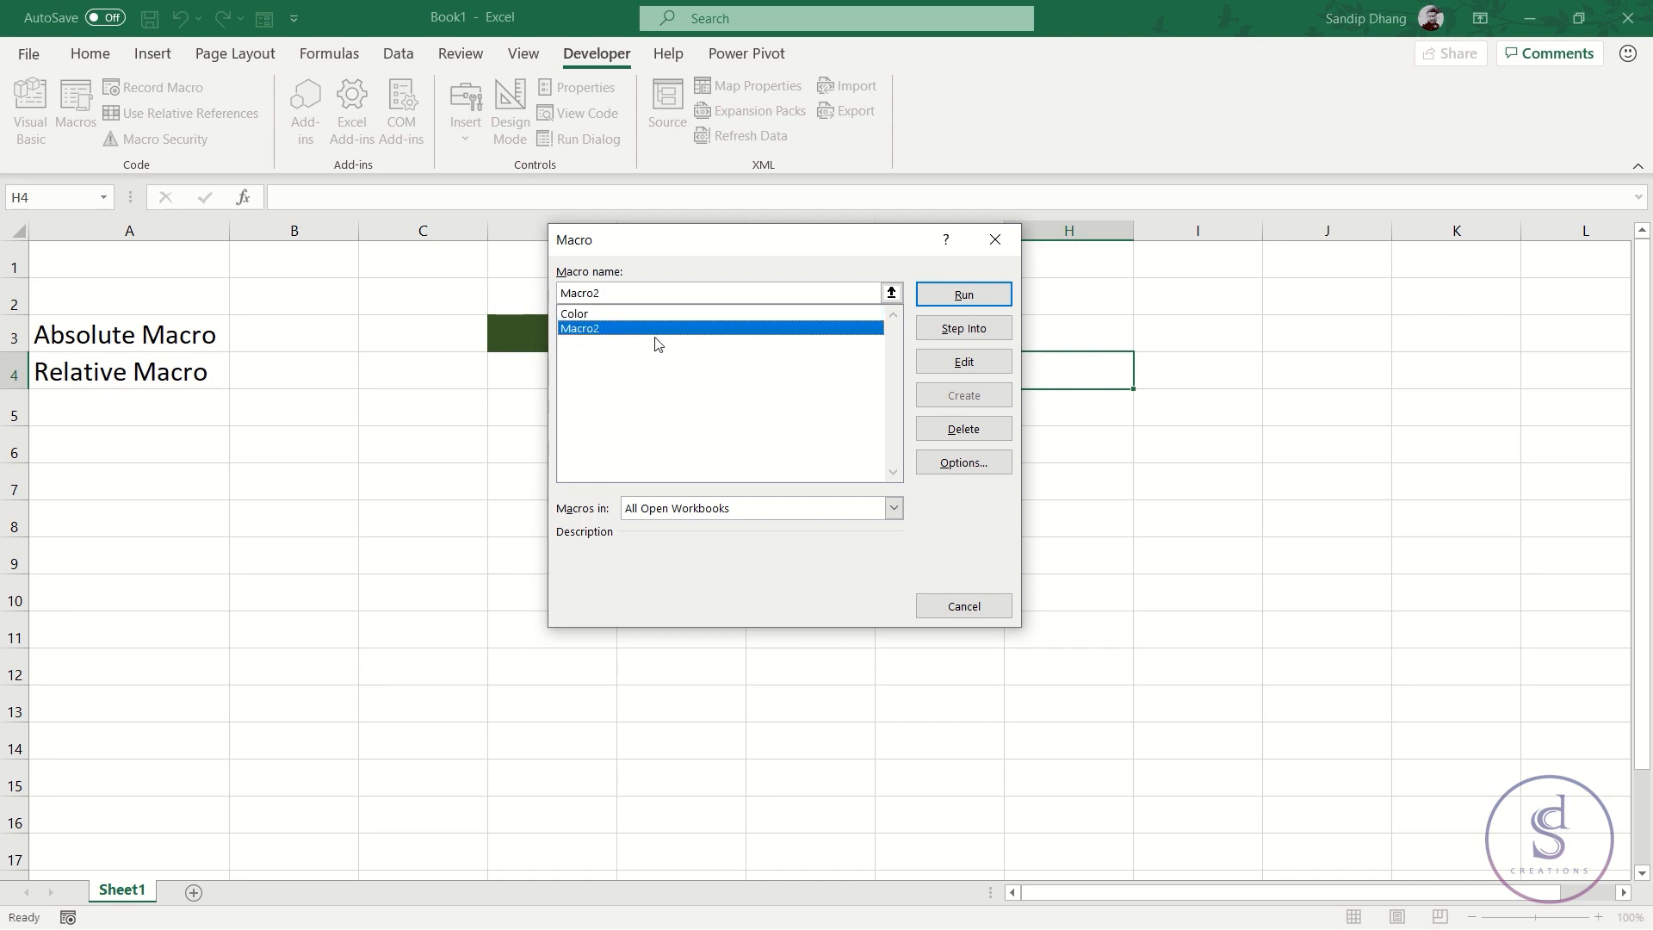
pyautogui.click(584, 315)
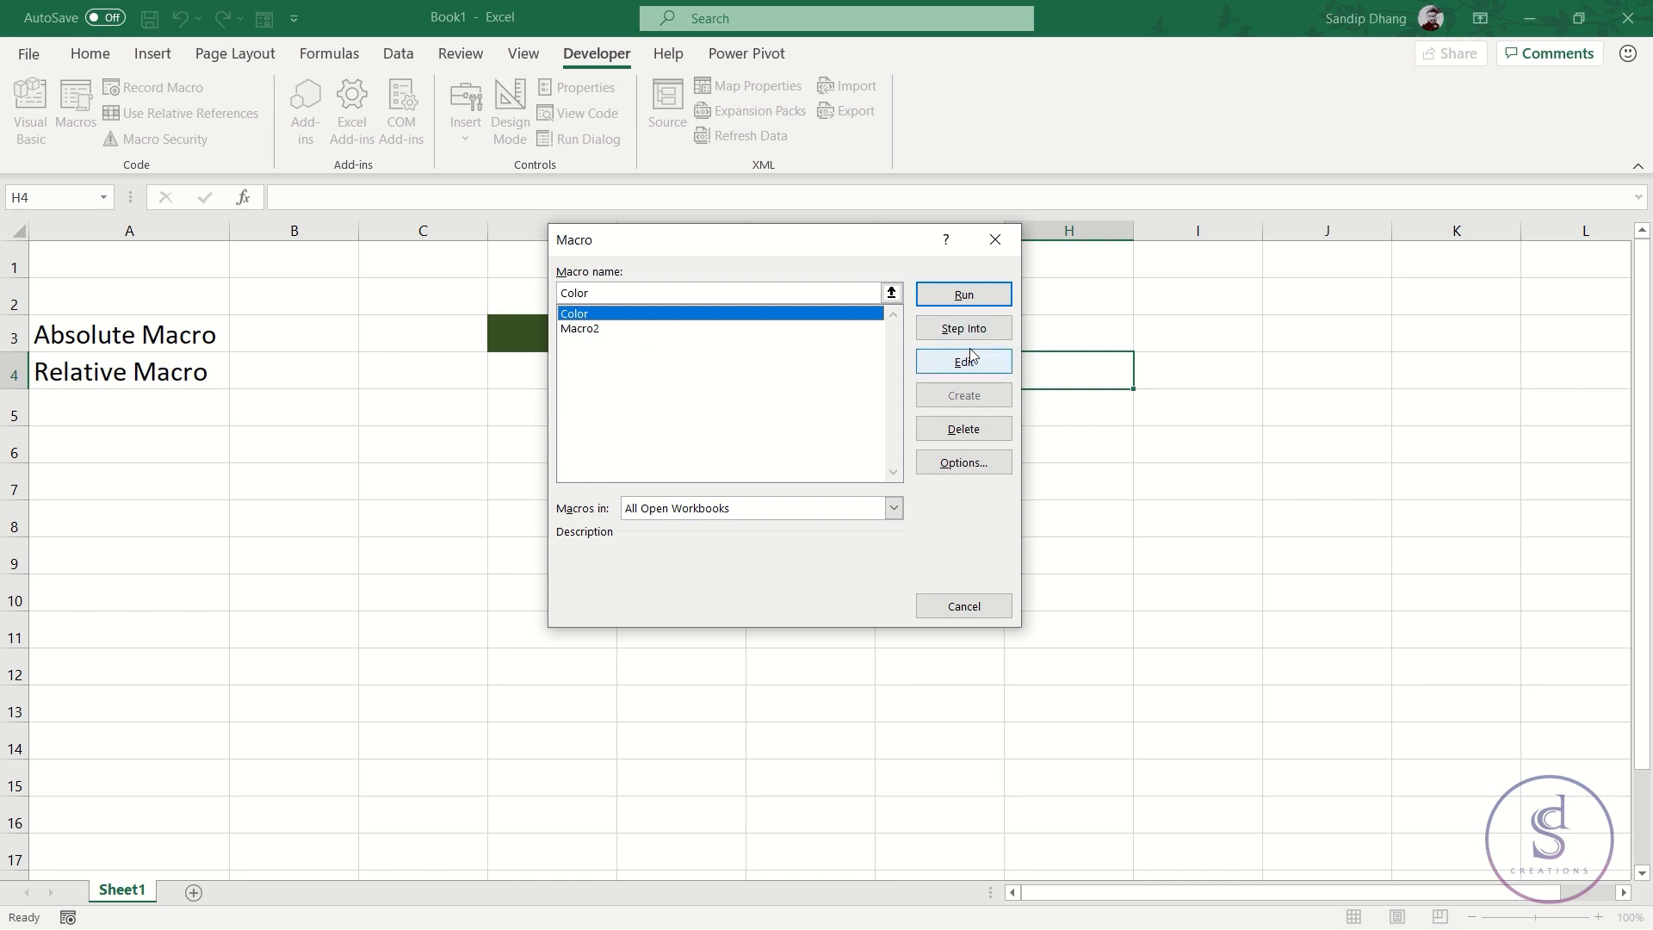
pyautogui.click(964, 296)
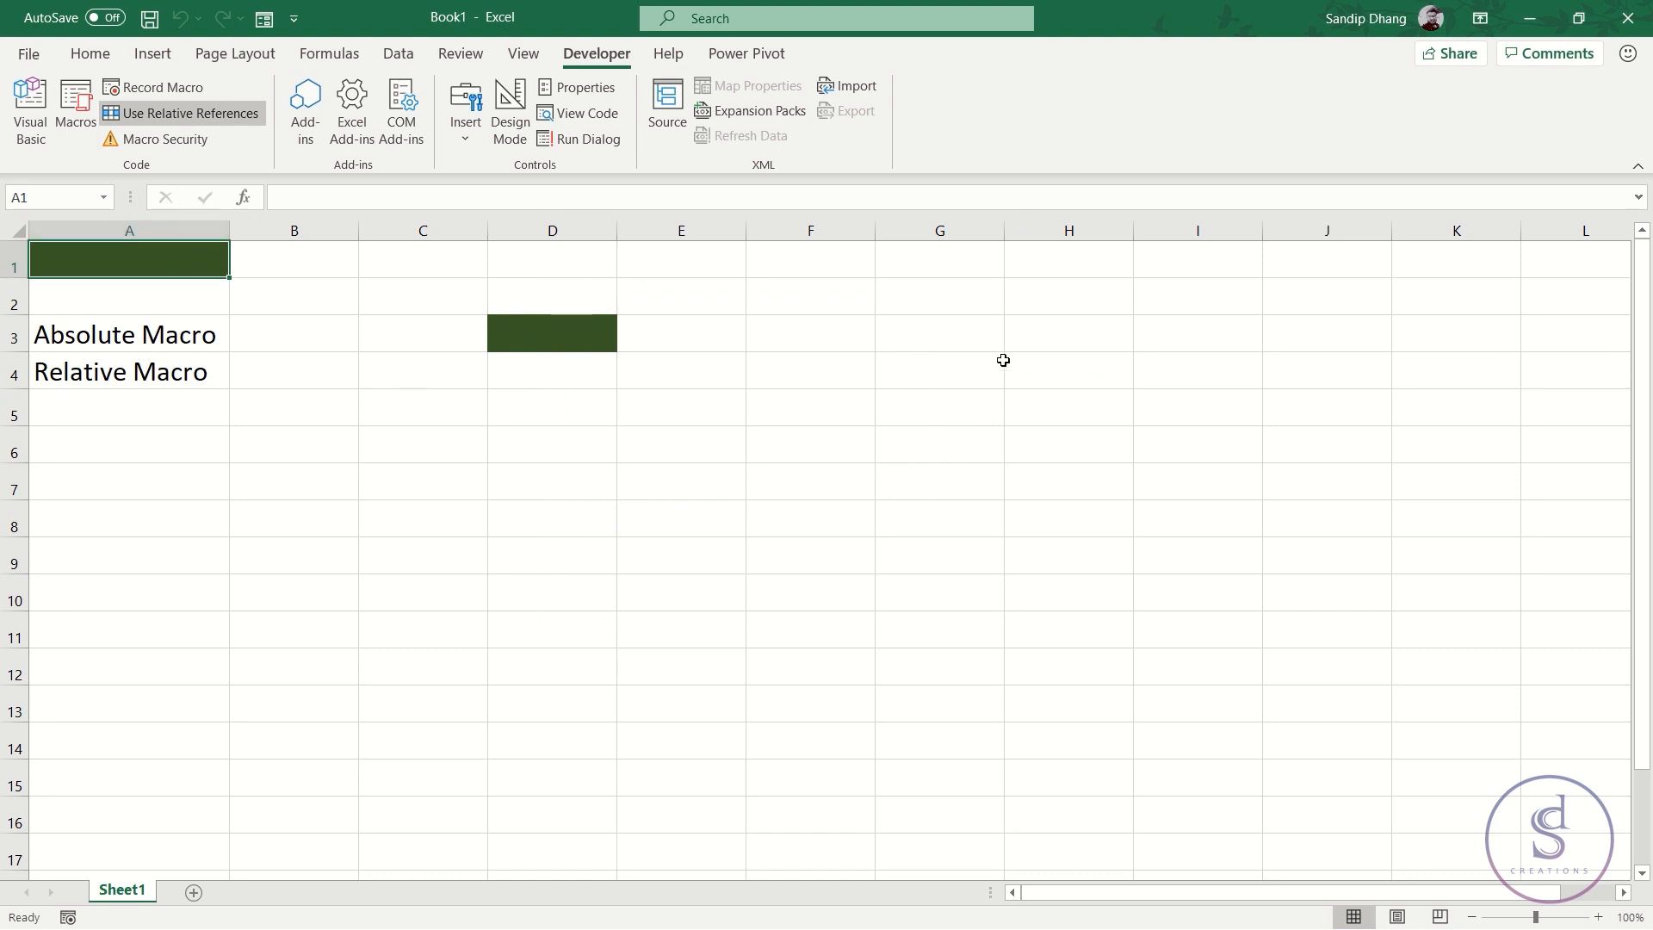
# Run Macro2 with cell H3 selected
pyautogui.click(1064, 335)
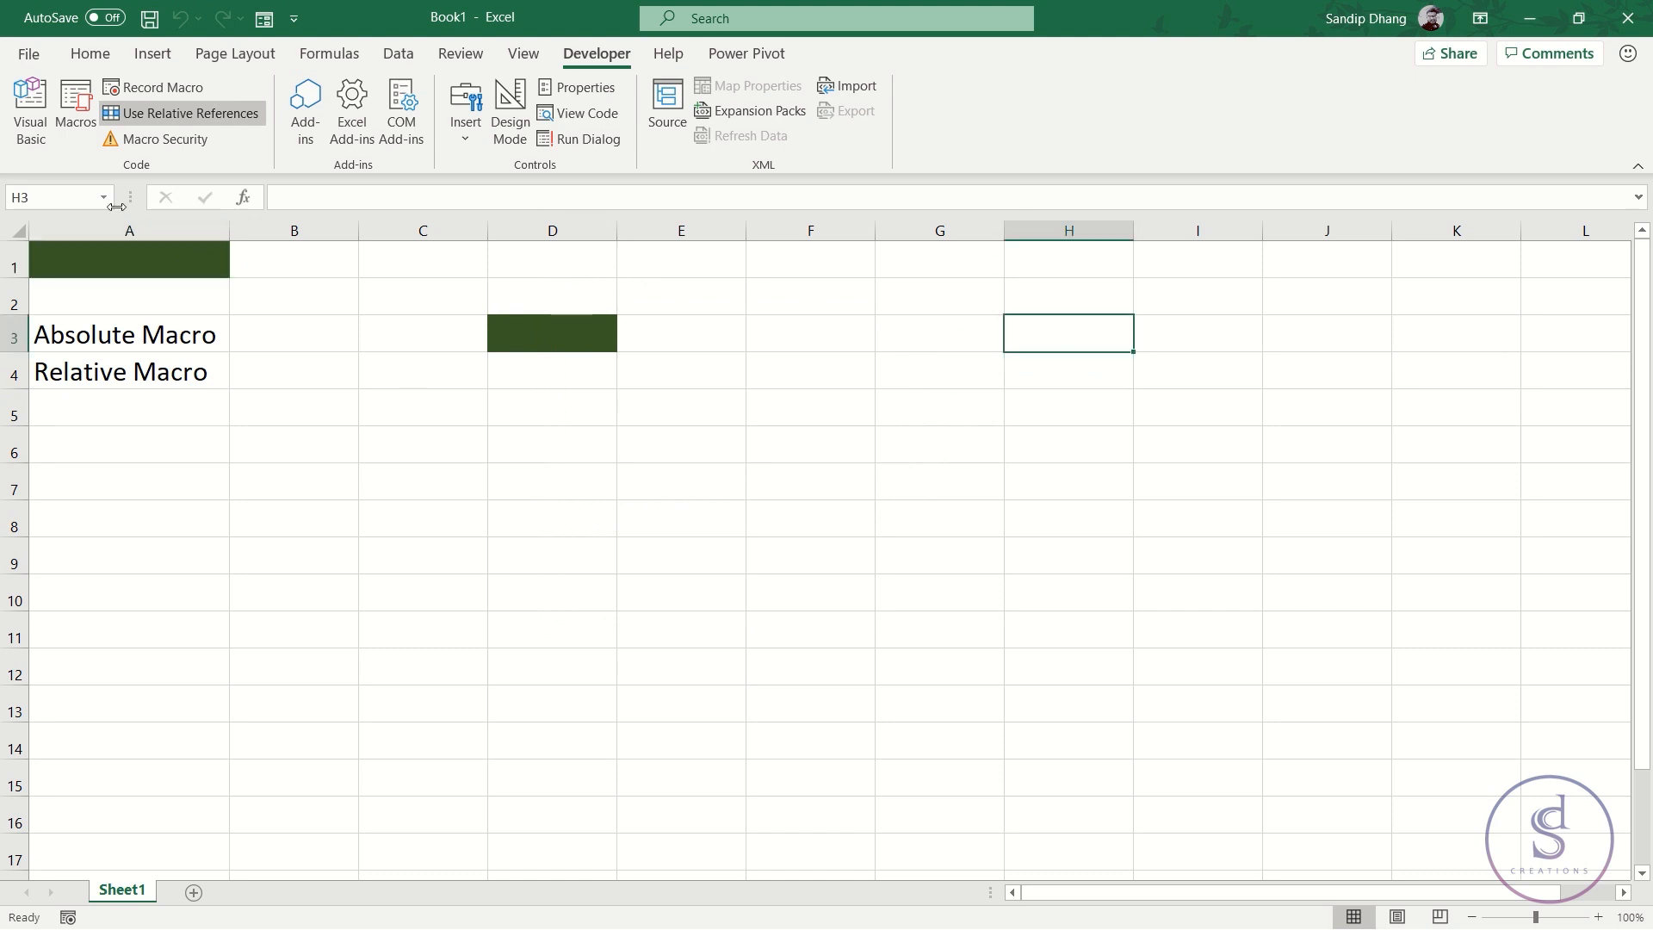
pyautogui.click(76, 107)
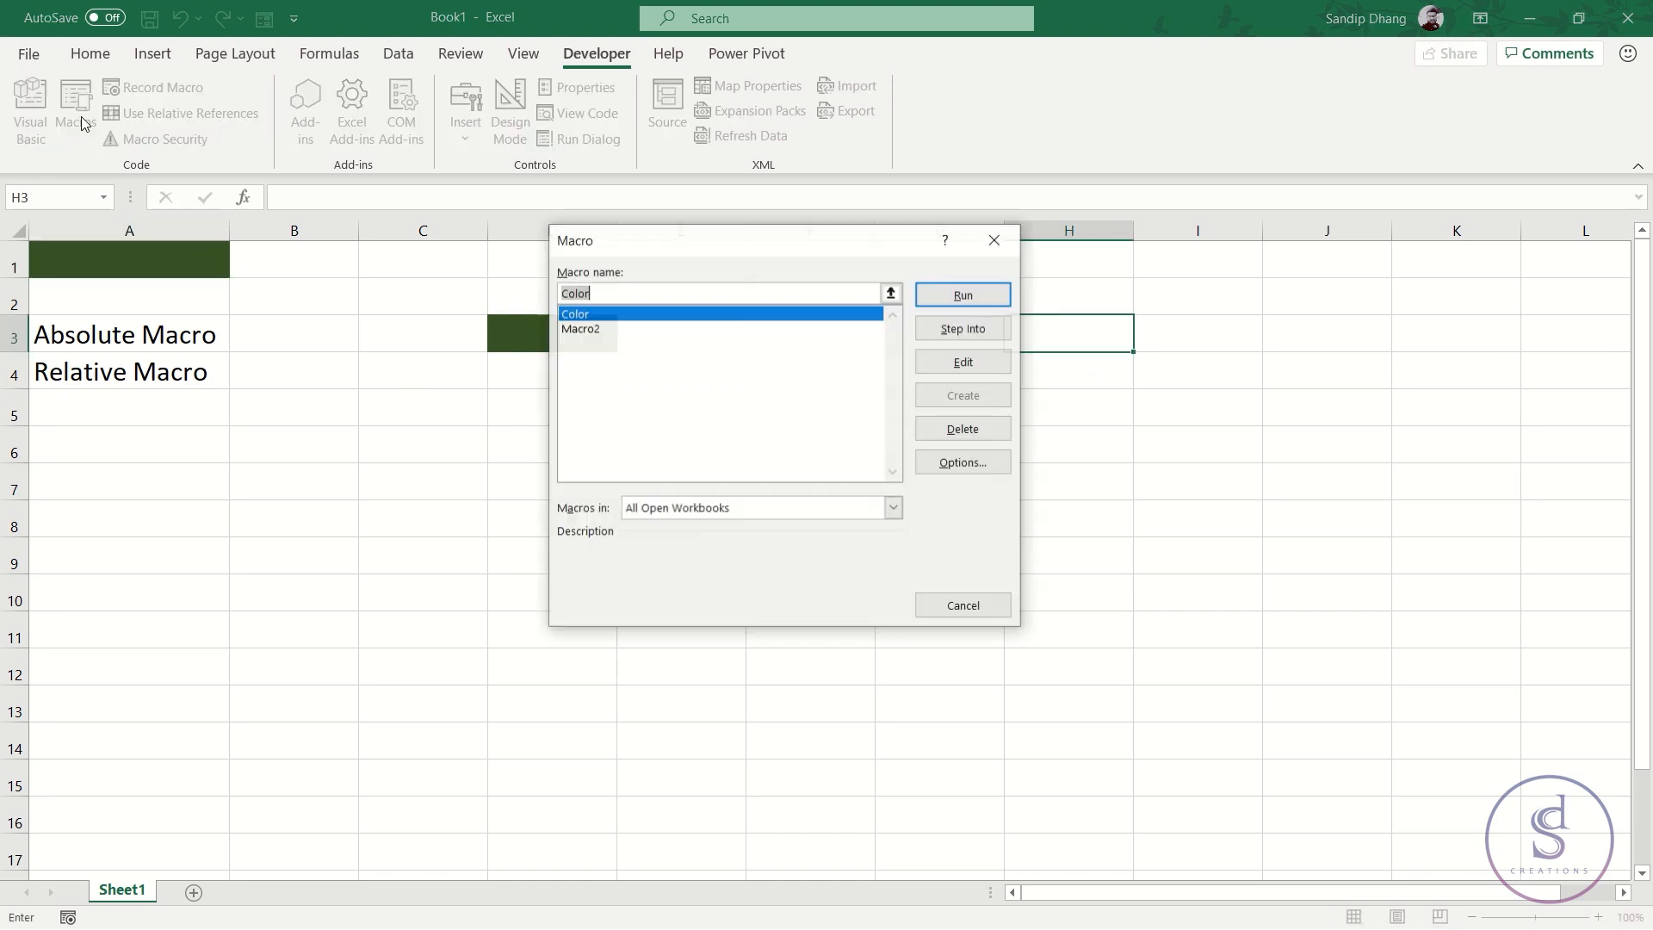
pyautogui.click(586, 329)
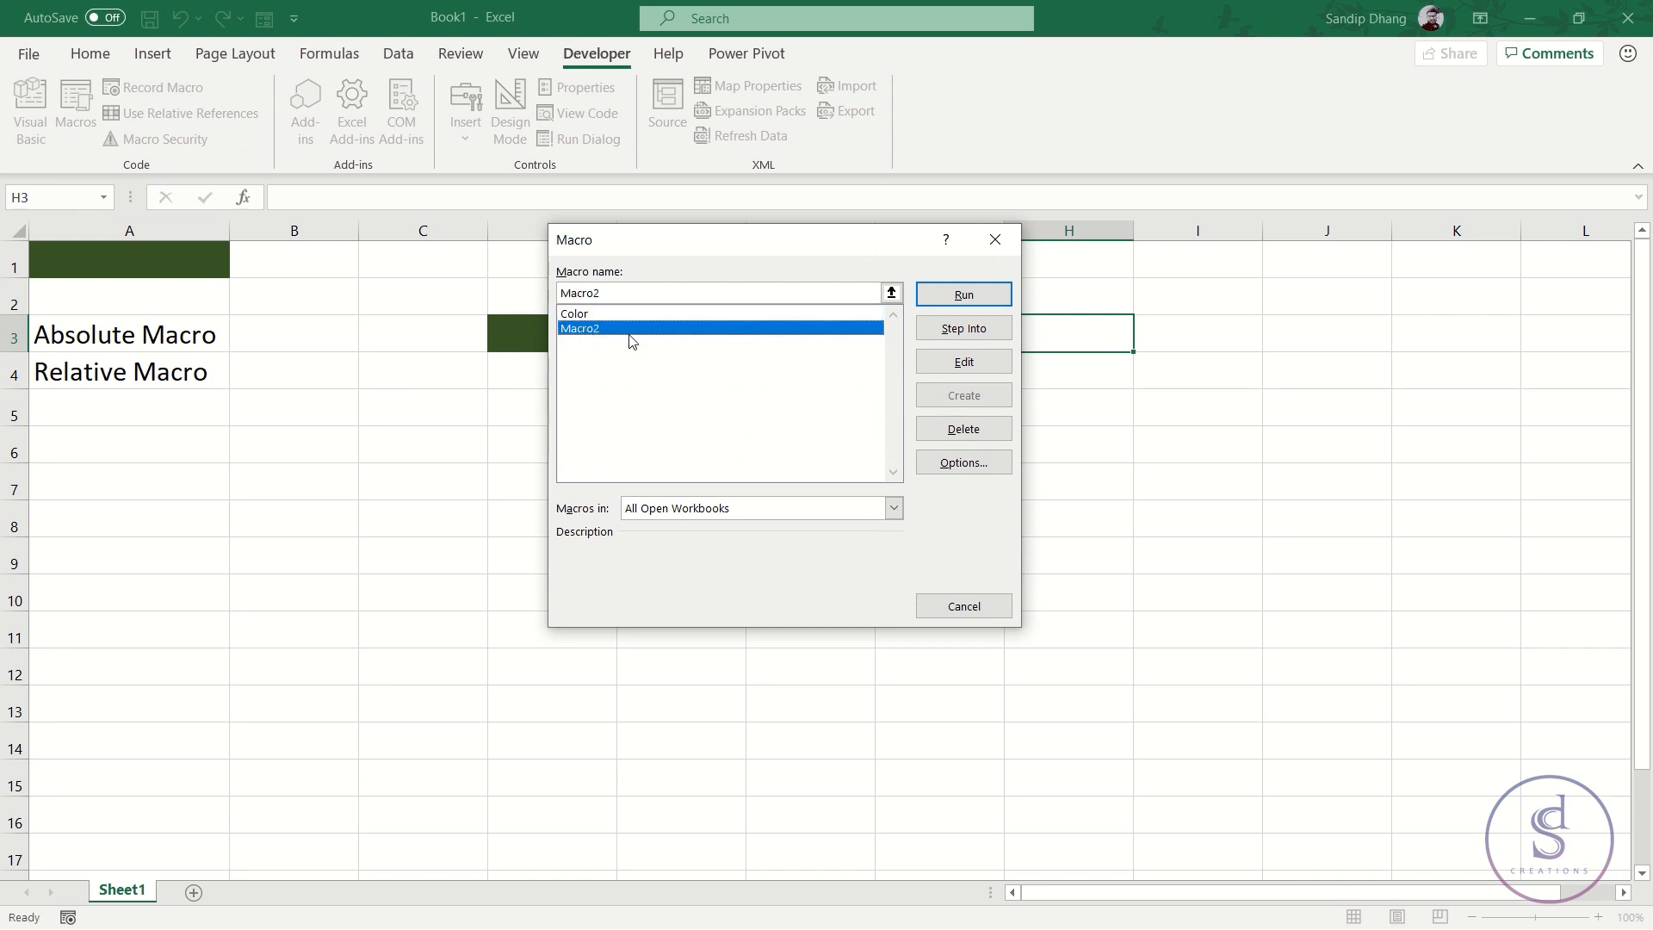
pyautogui.click(958, 294)
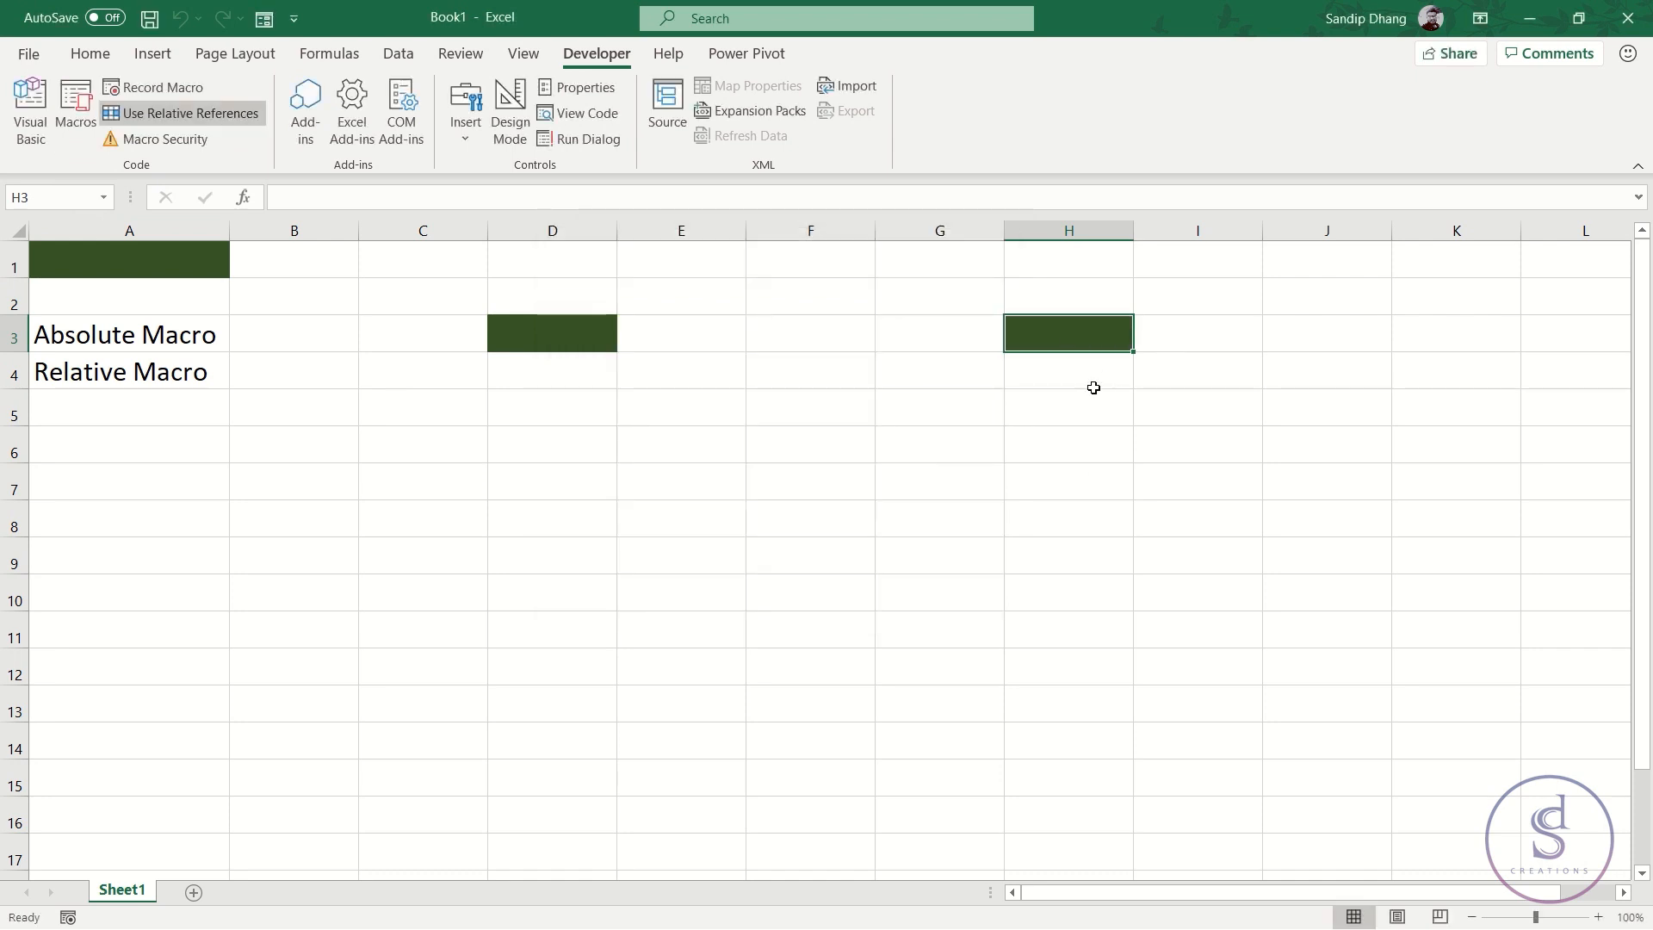
# Run Macro2 again with cell F8 selected
pyautogui.click(1014, 467)
pyautogui.click(822, 527)
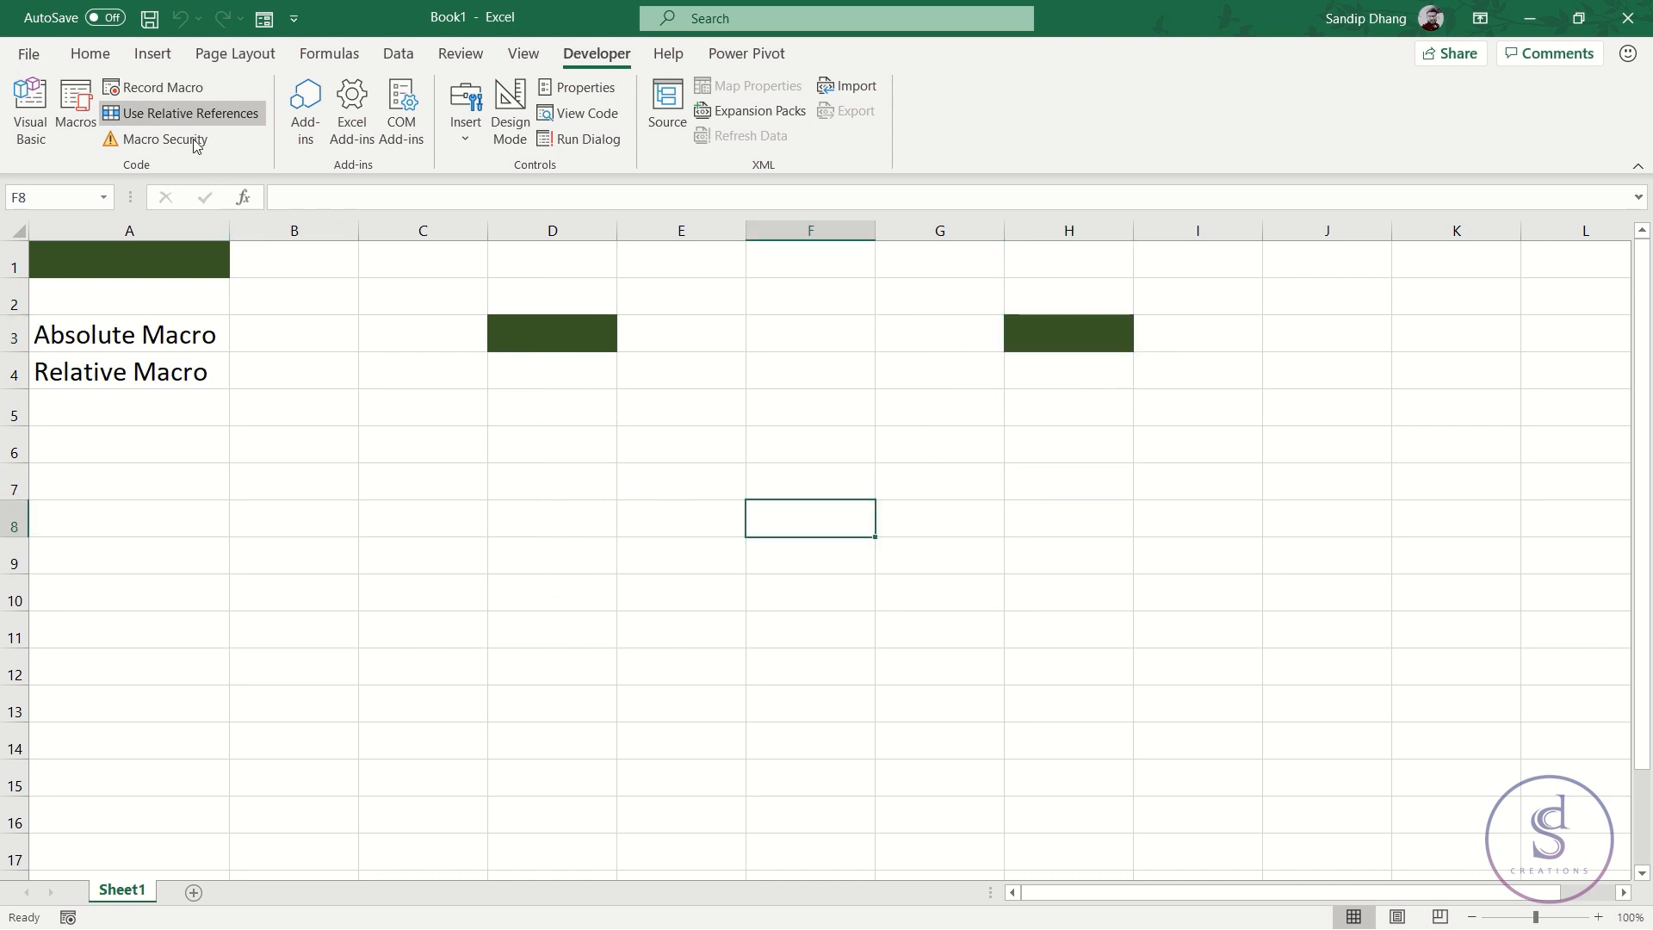
pyautogui.click(75, 108)
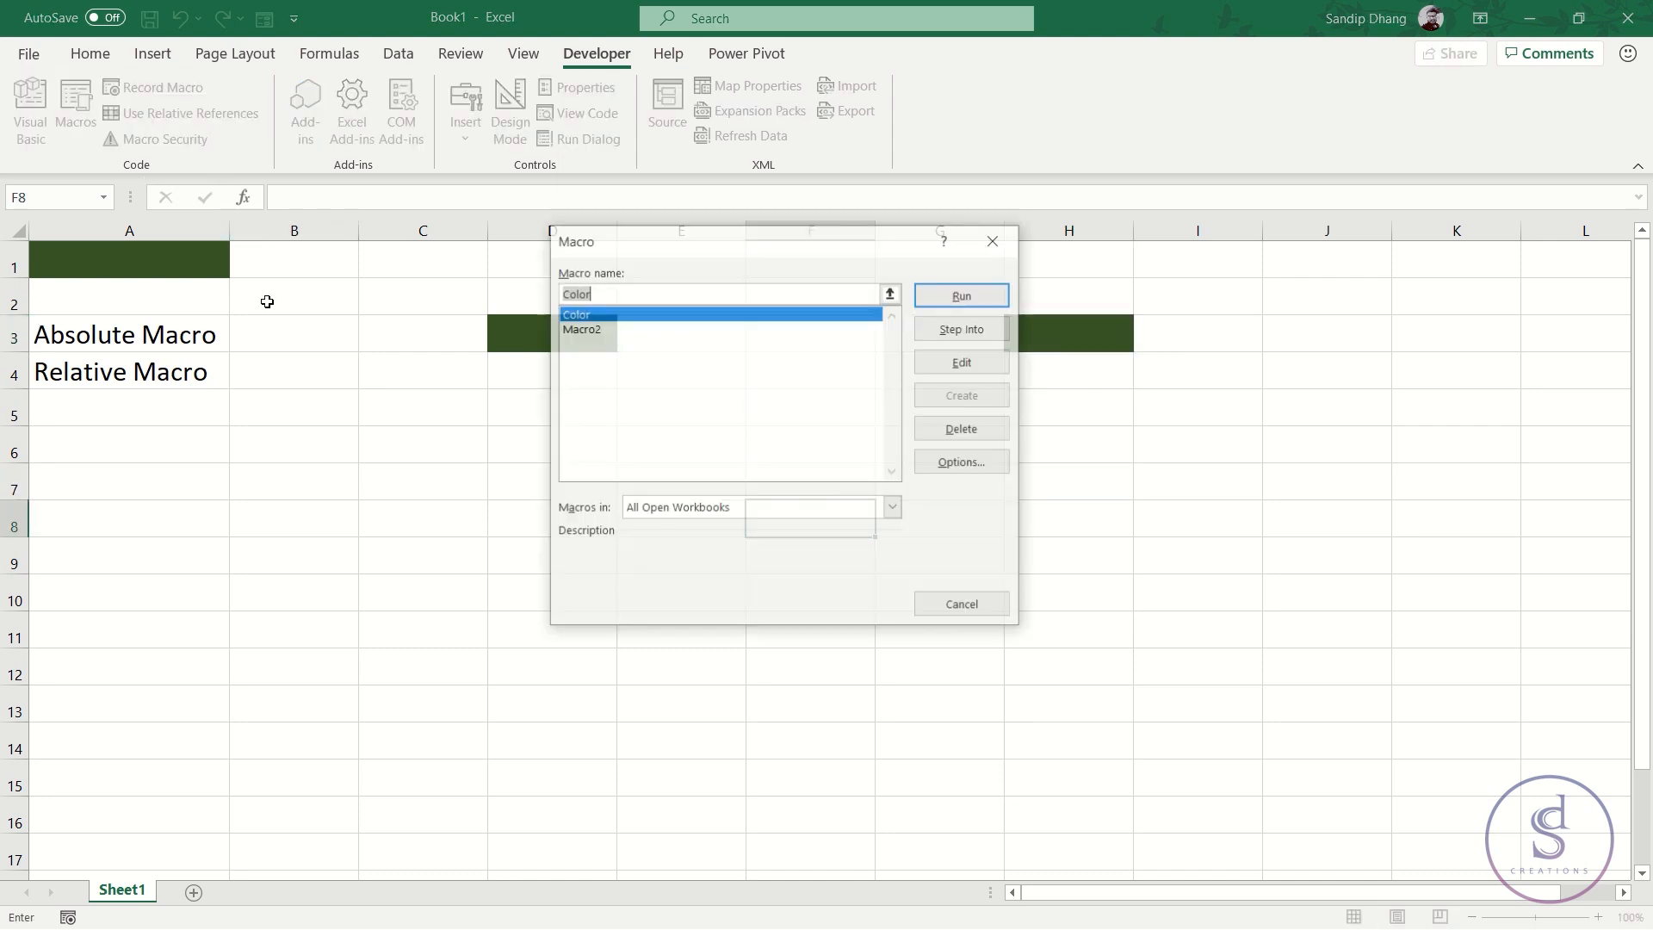
pyautogui.click(579, 330)
pyautogui.click(964, 295)
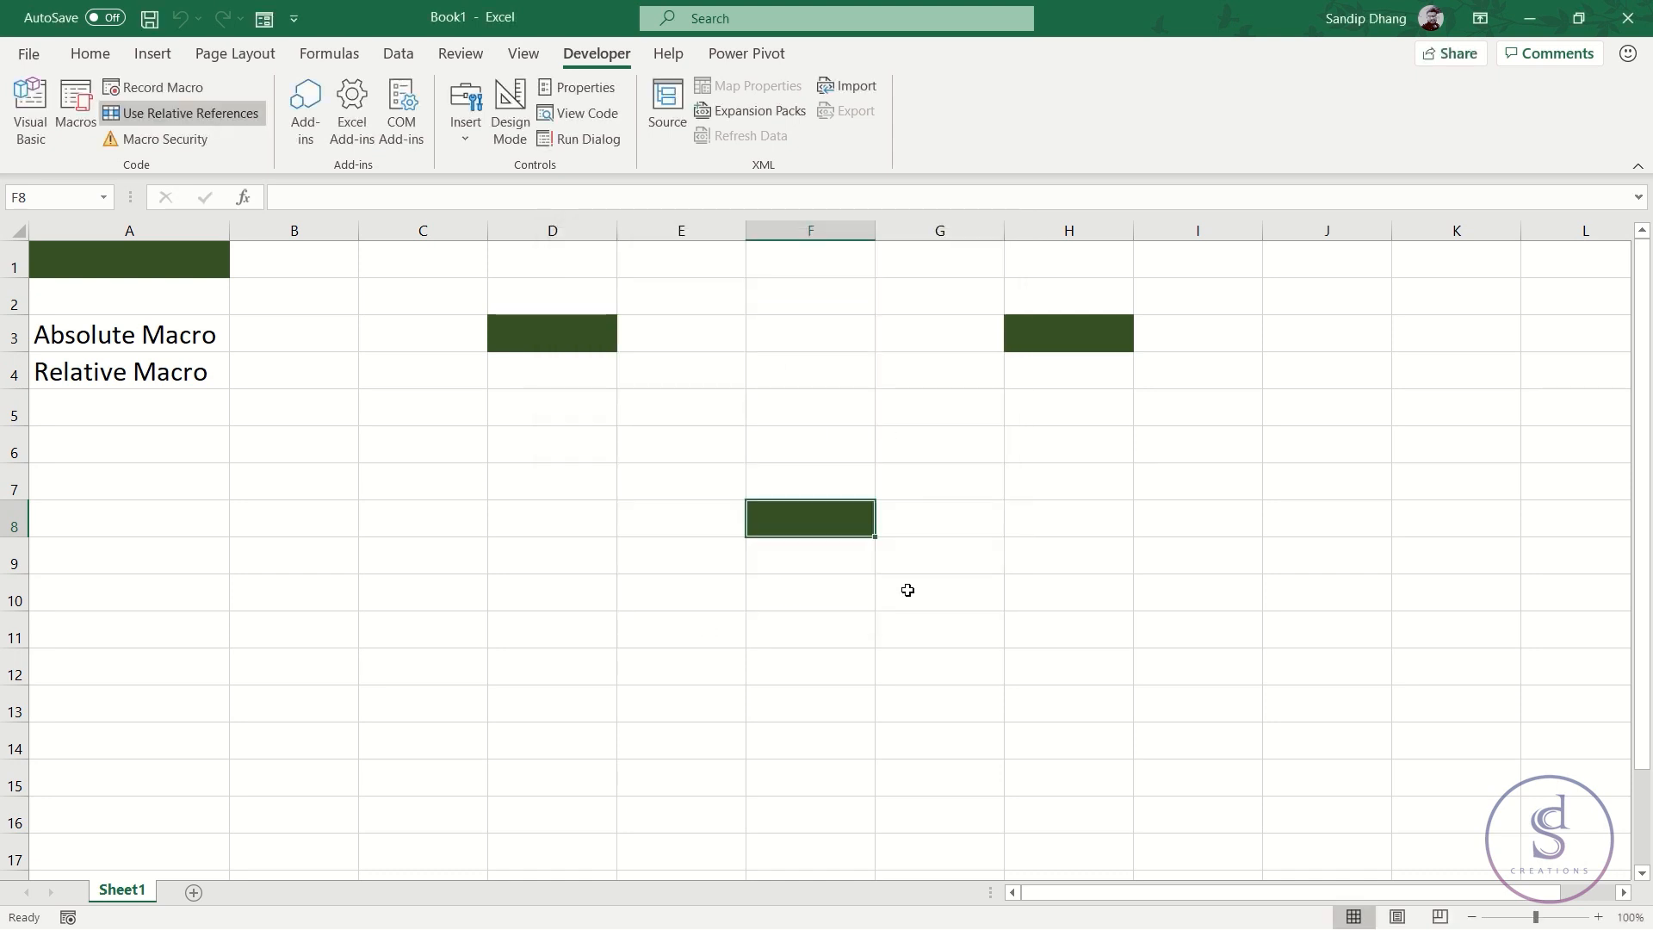
pyautogui.click(135, 366)
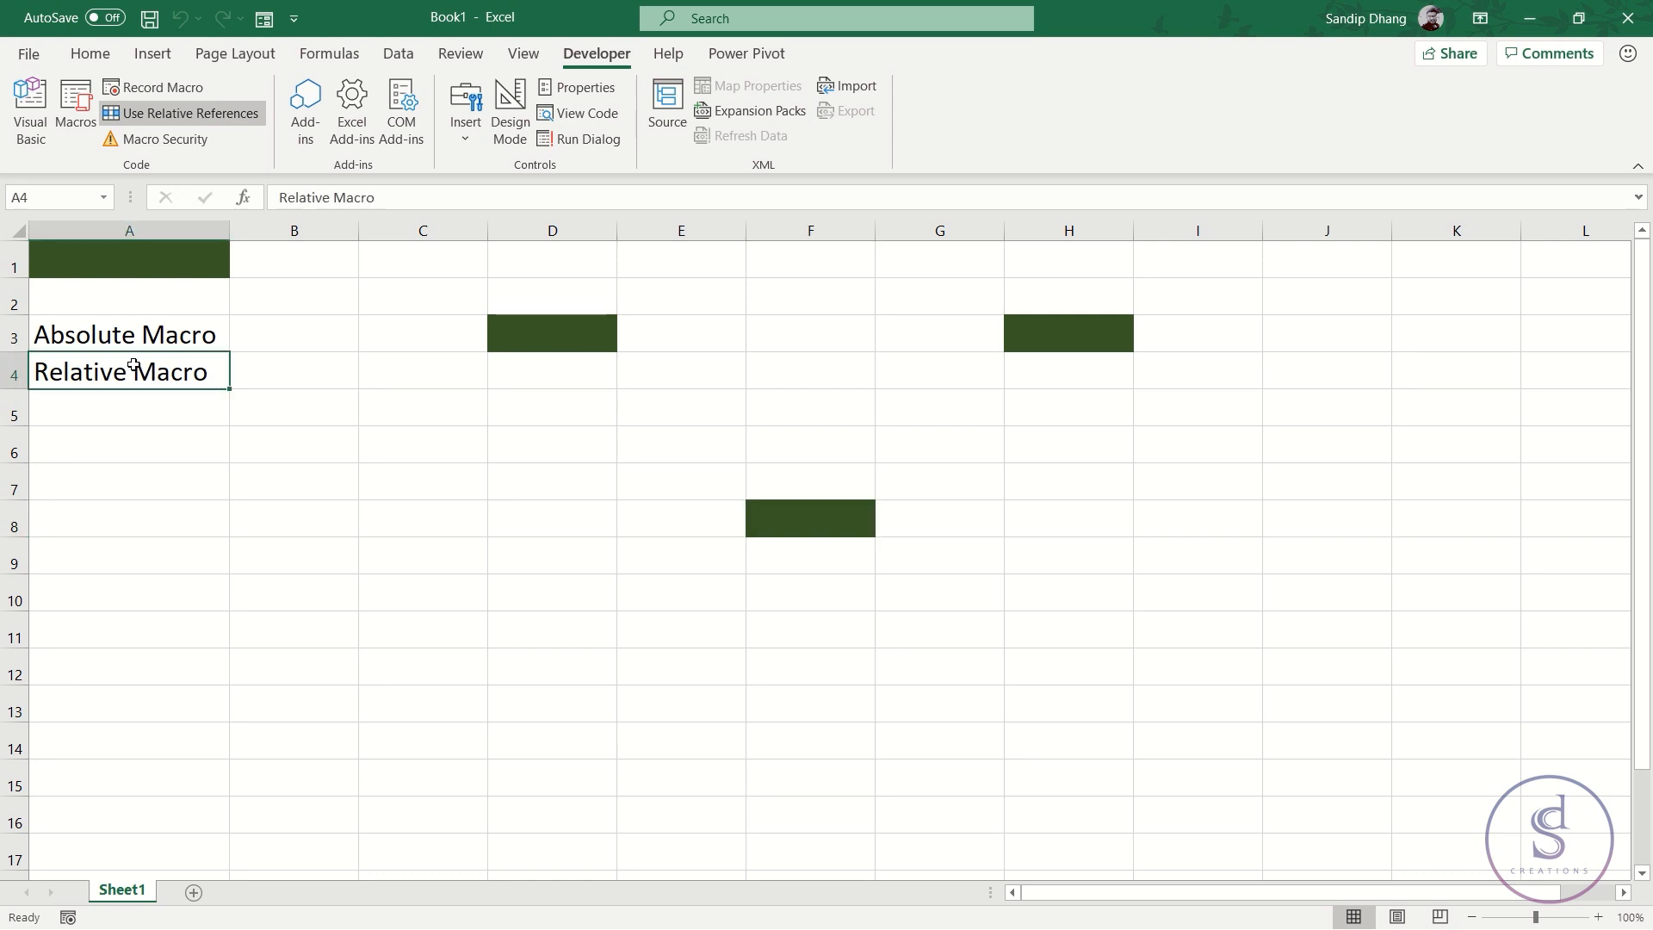
pyautogui.click(1066, 594)
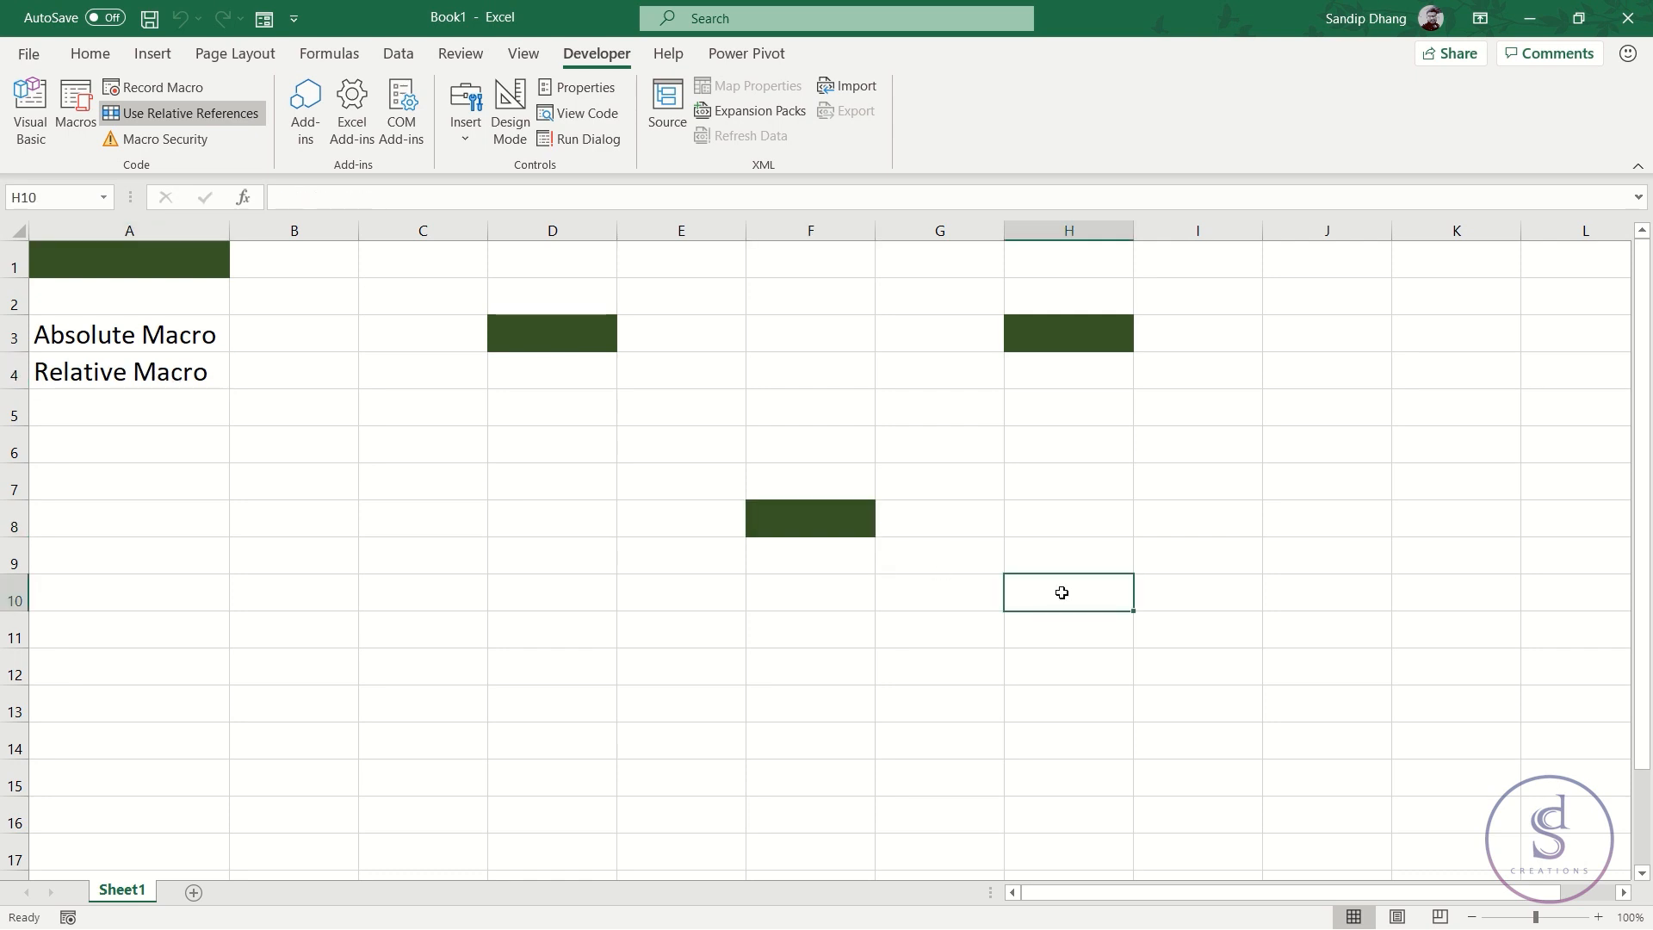
pyautogui.click(1069, 526)
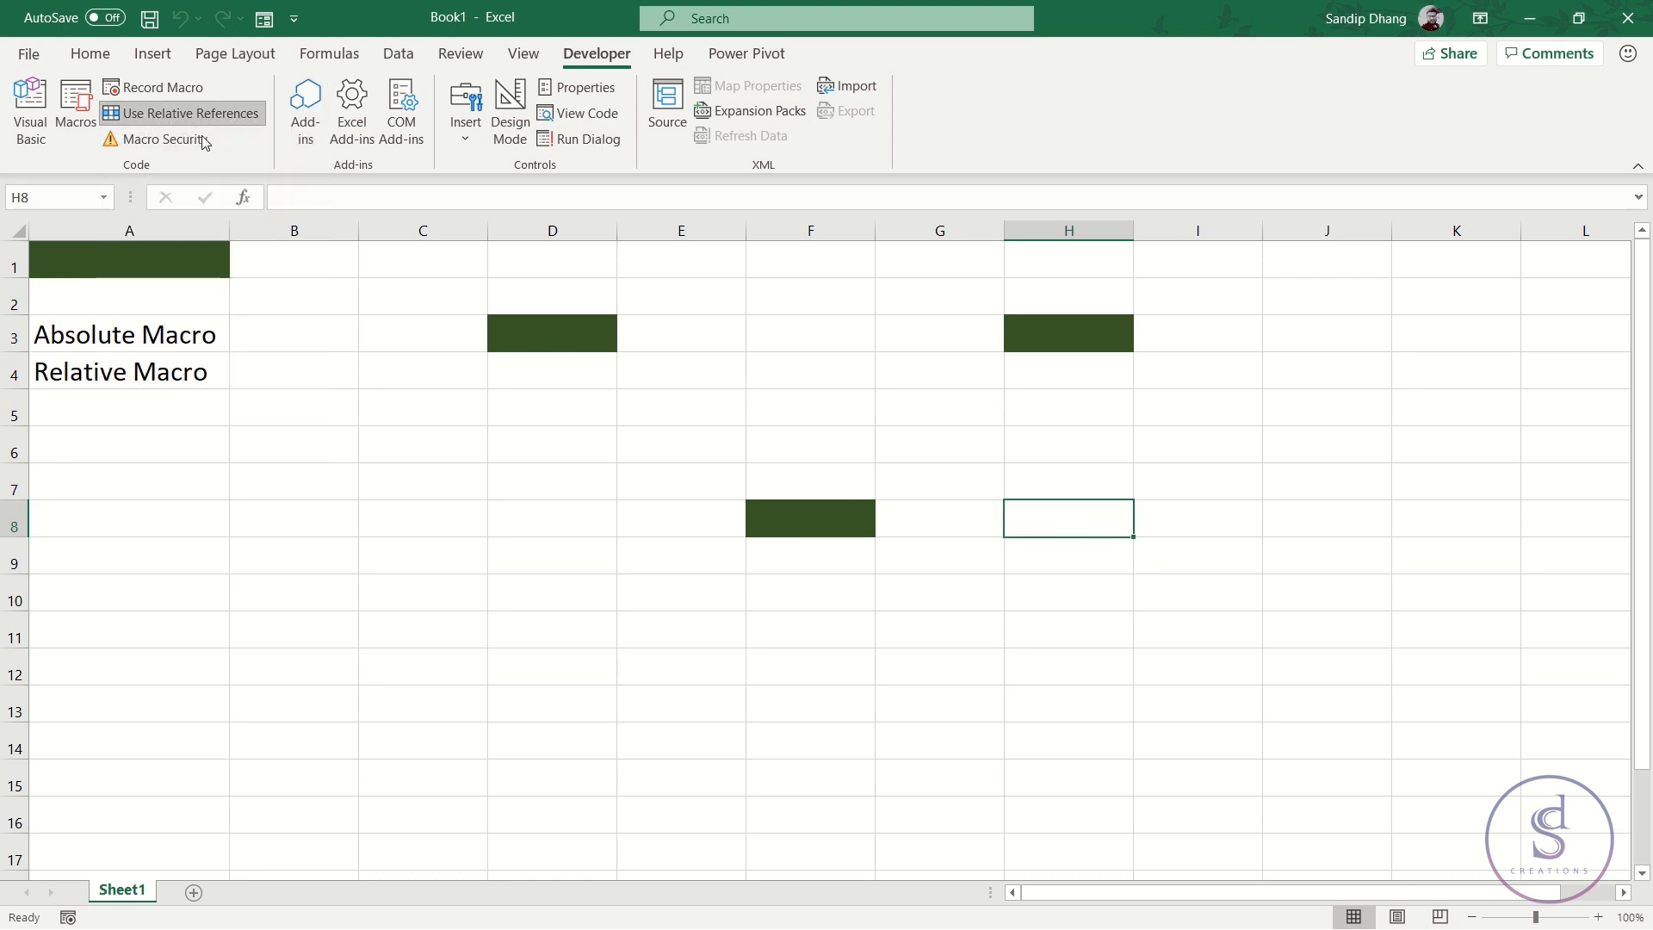
pyautogui.click(825, 508)
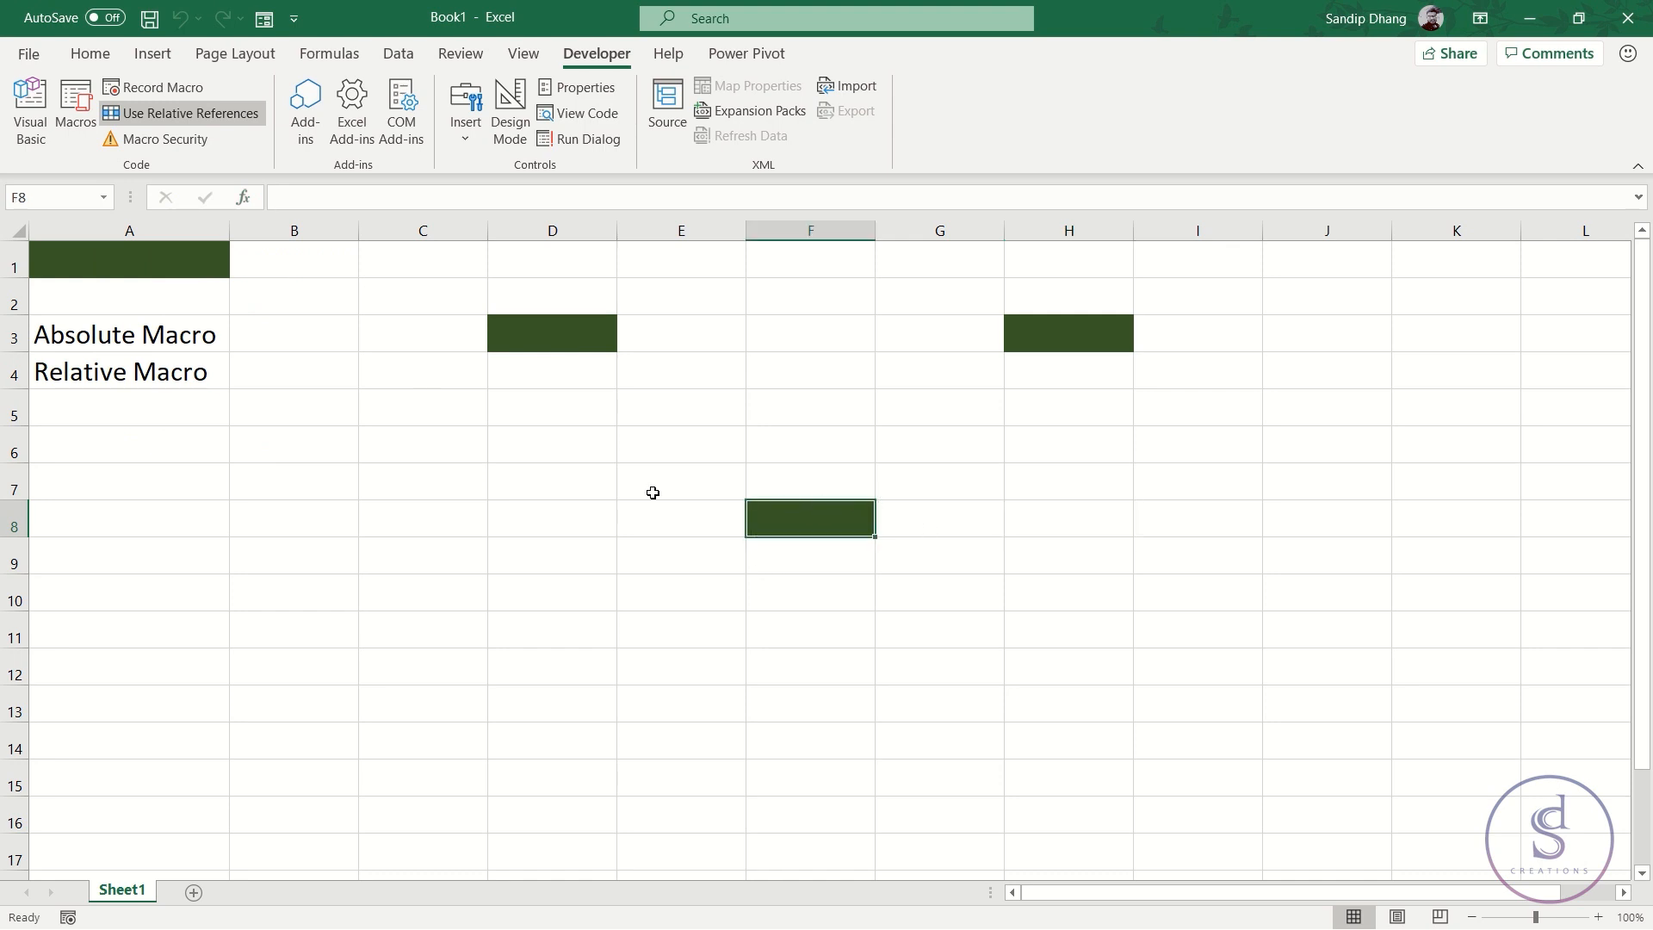
# Start recording Macro3, stored in This Workbook, with cell D7 selected and relative references on
pyautogui.click(527, 492)
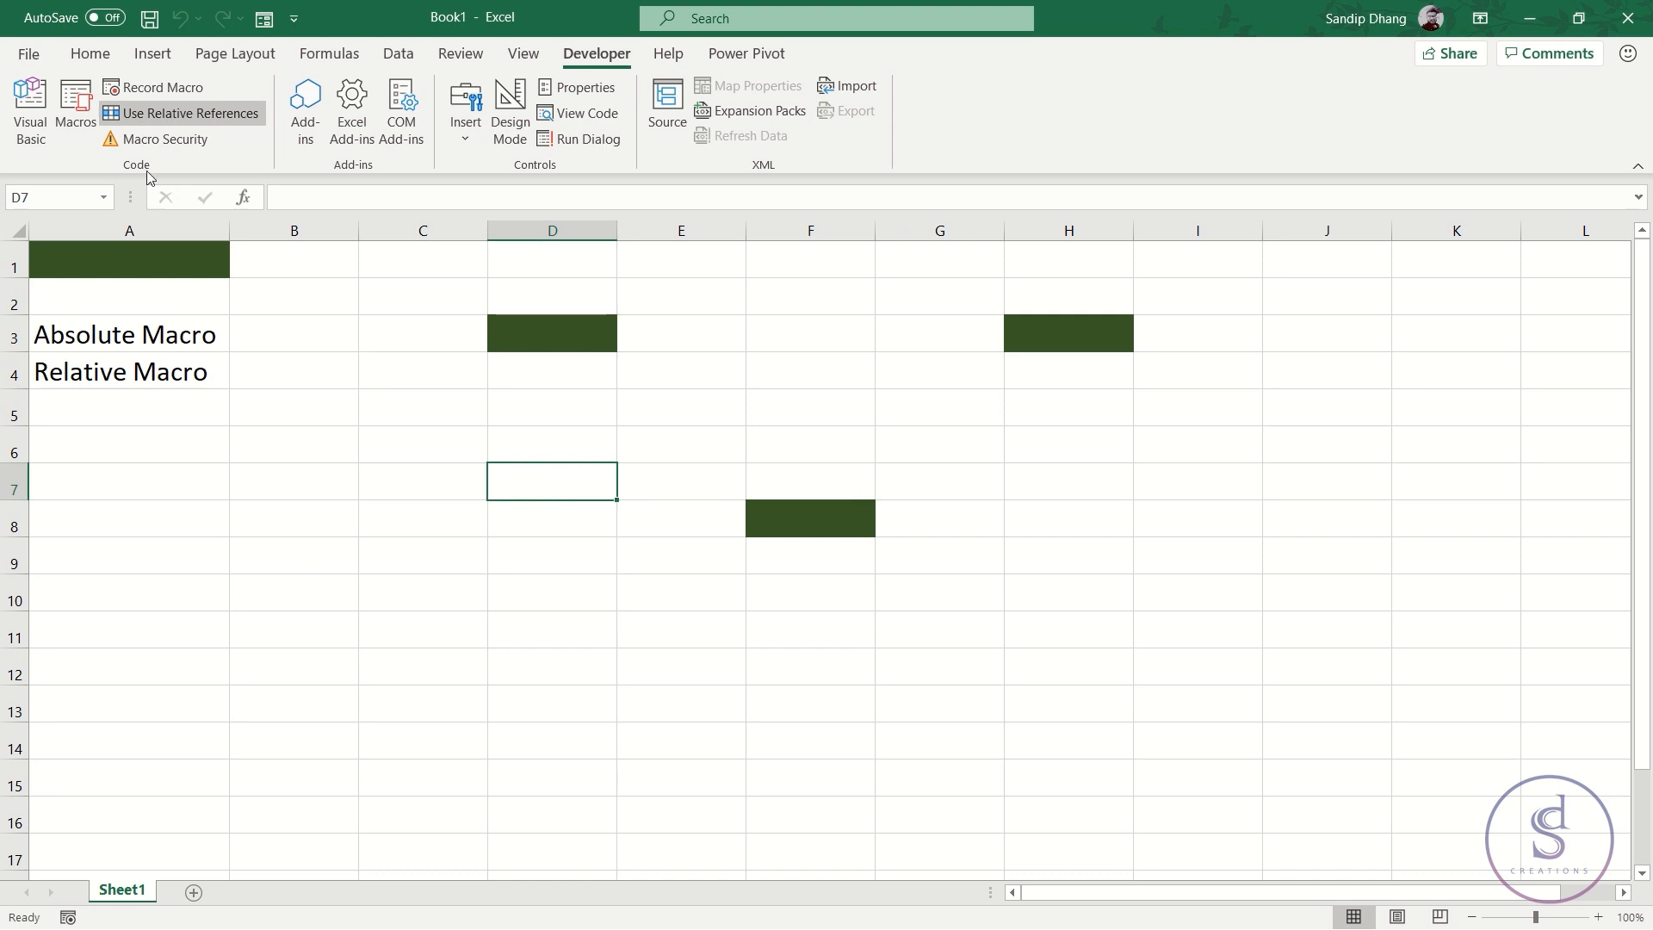
pyautogui.click(164, 89)
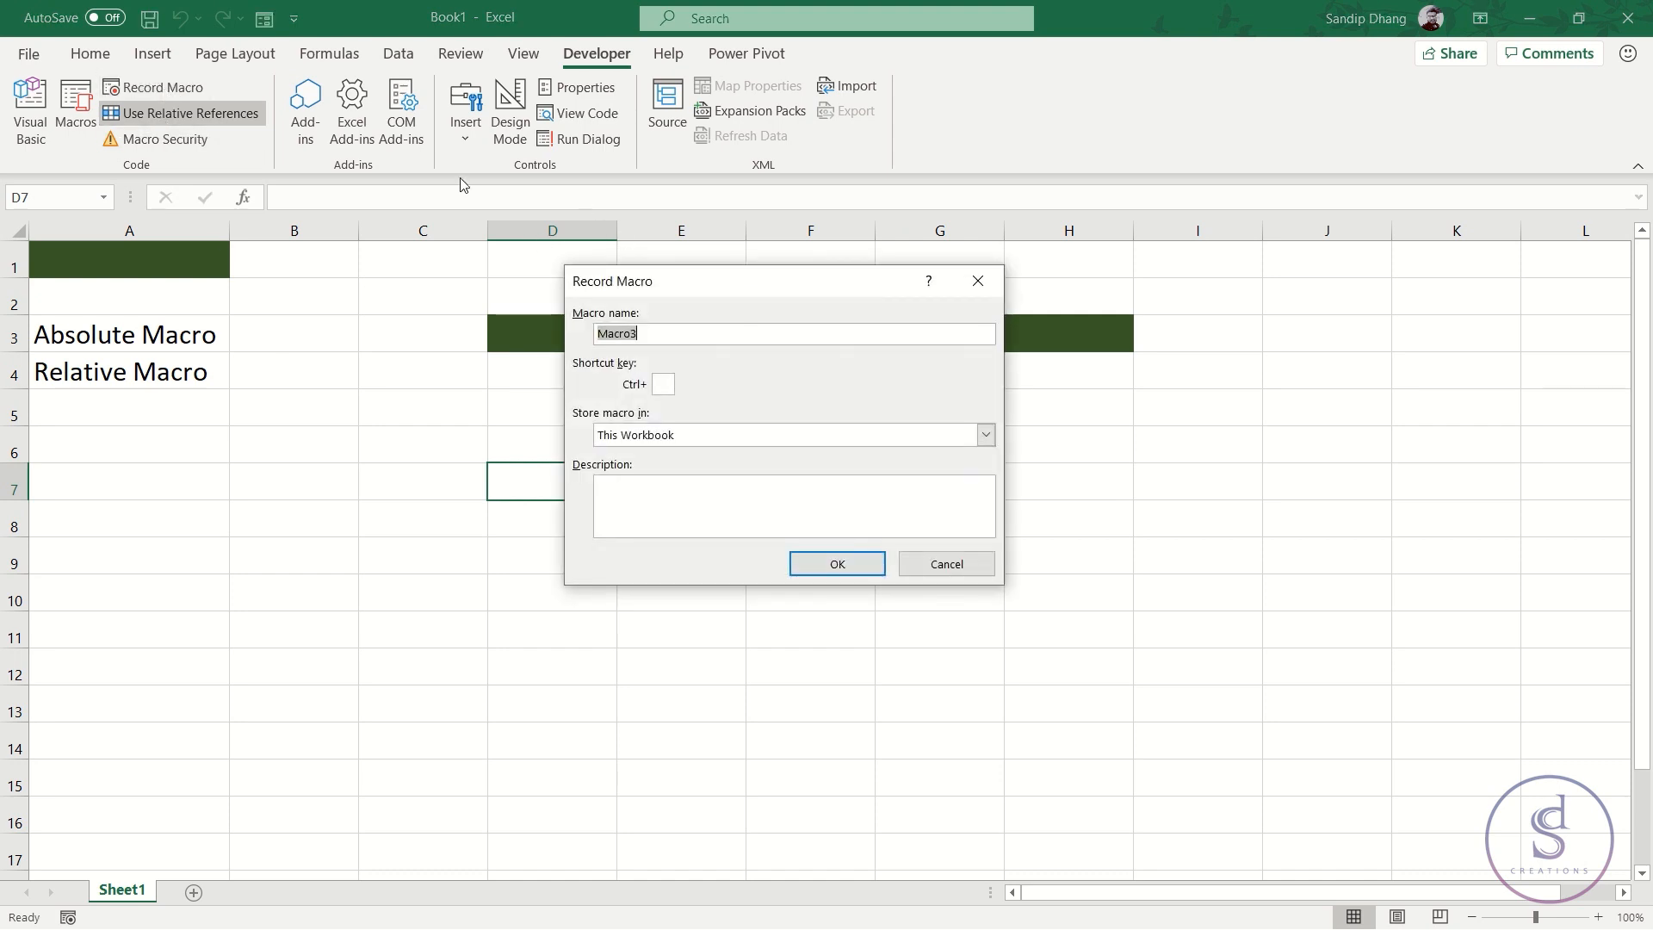
pyautogui.click(848, 564)
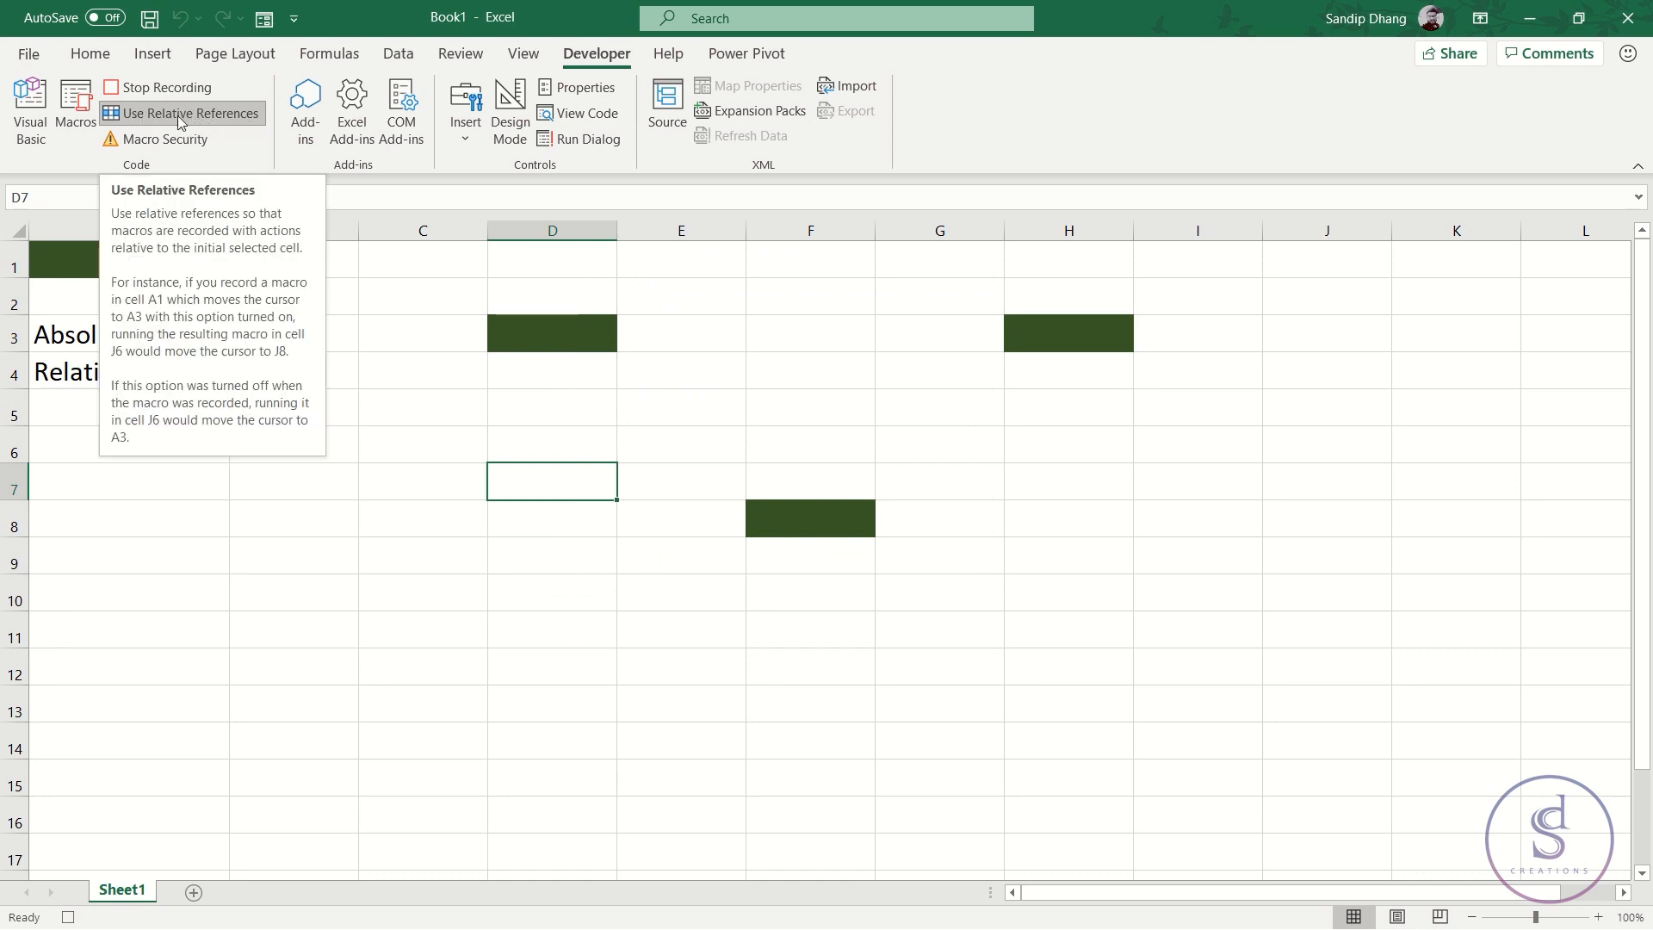
pyautogui.click(241, 116)
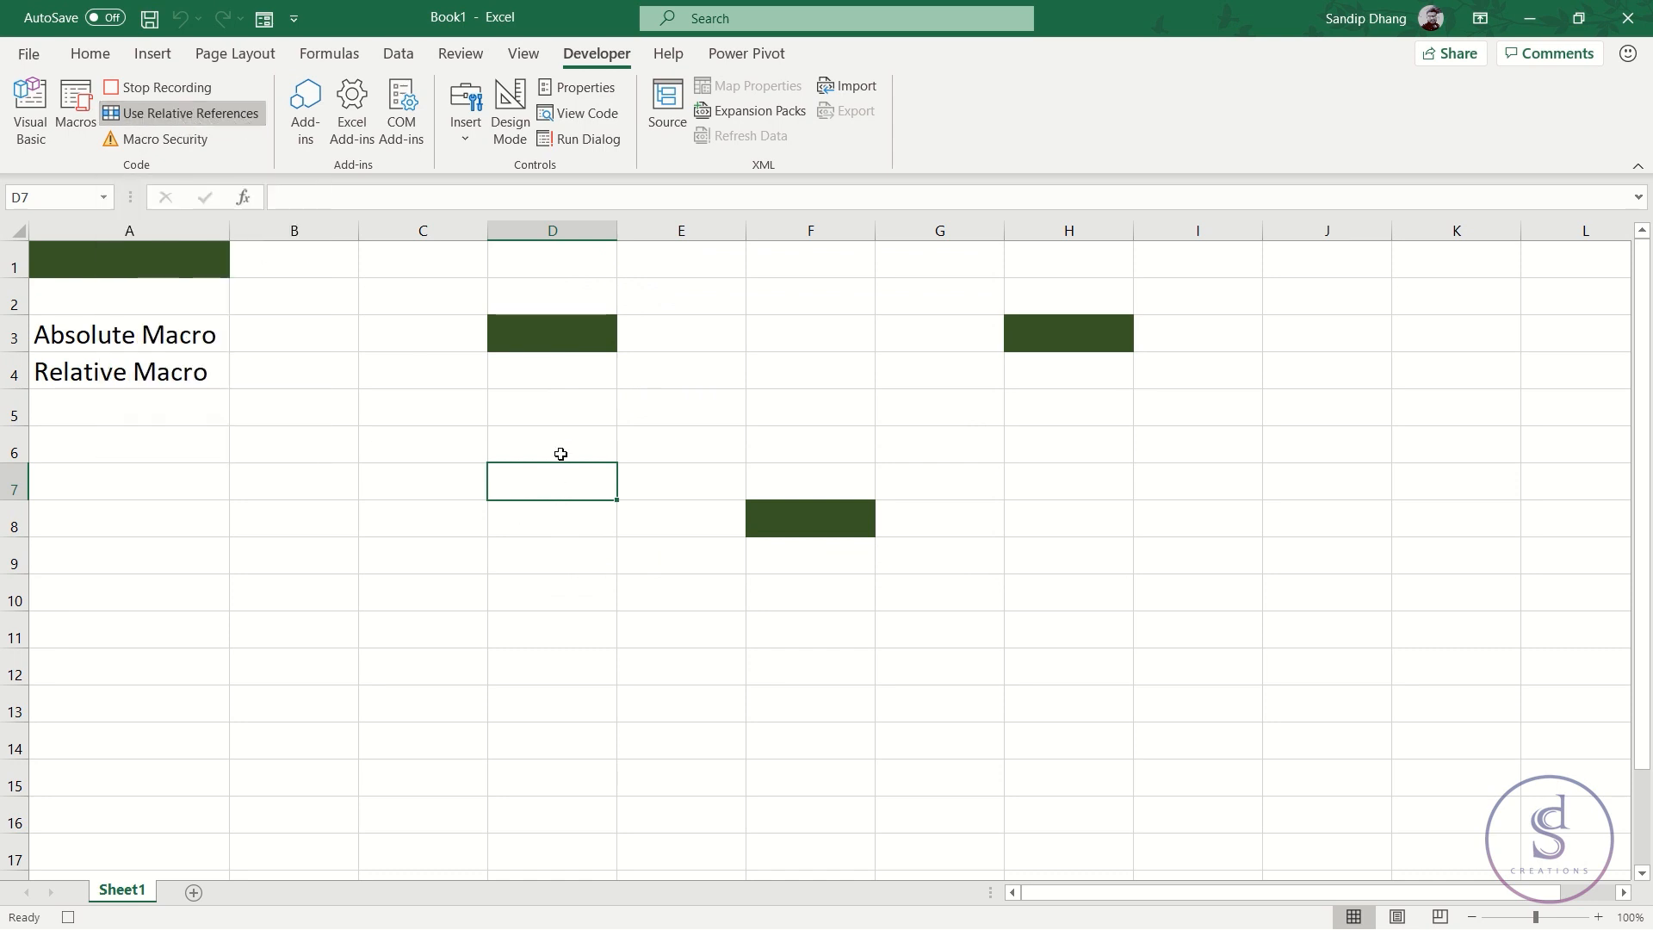
# Fill cell D7 with the dark blue-gray theme color and stop recording the macro
pyautogui.click(91, 53)
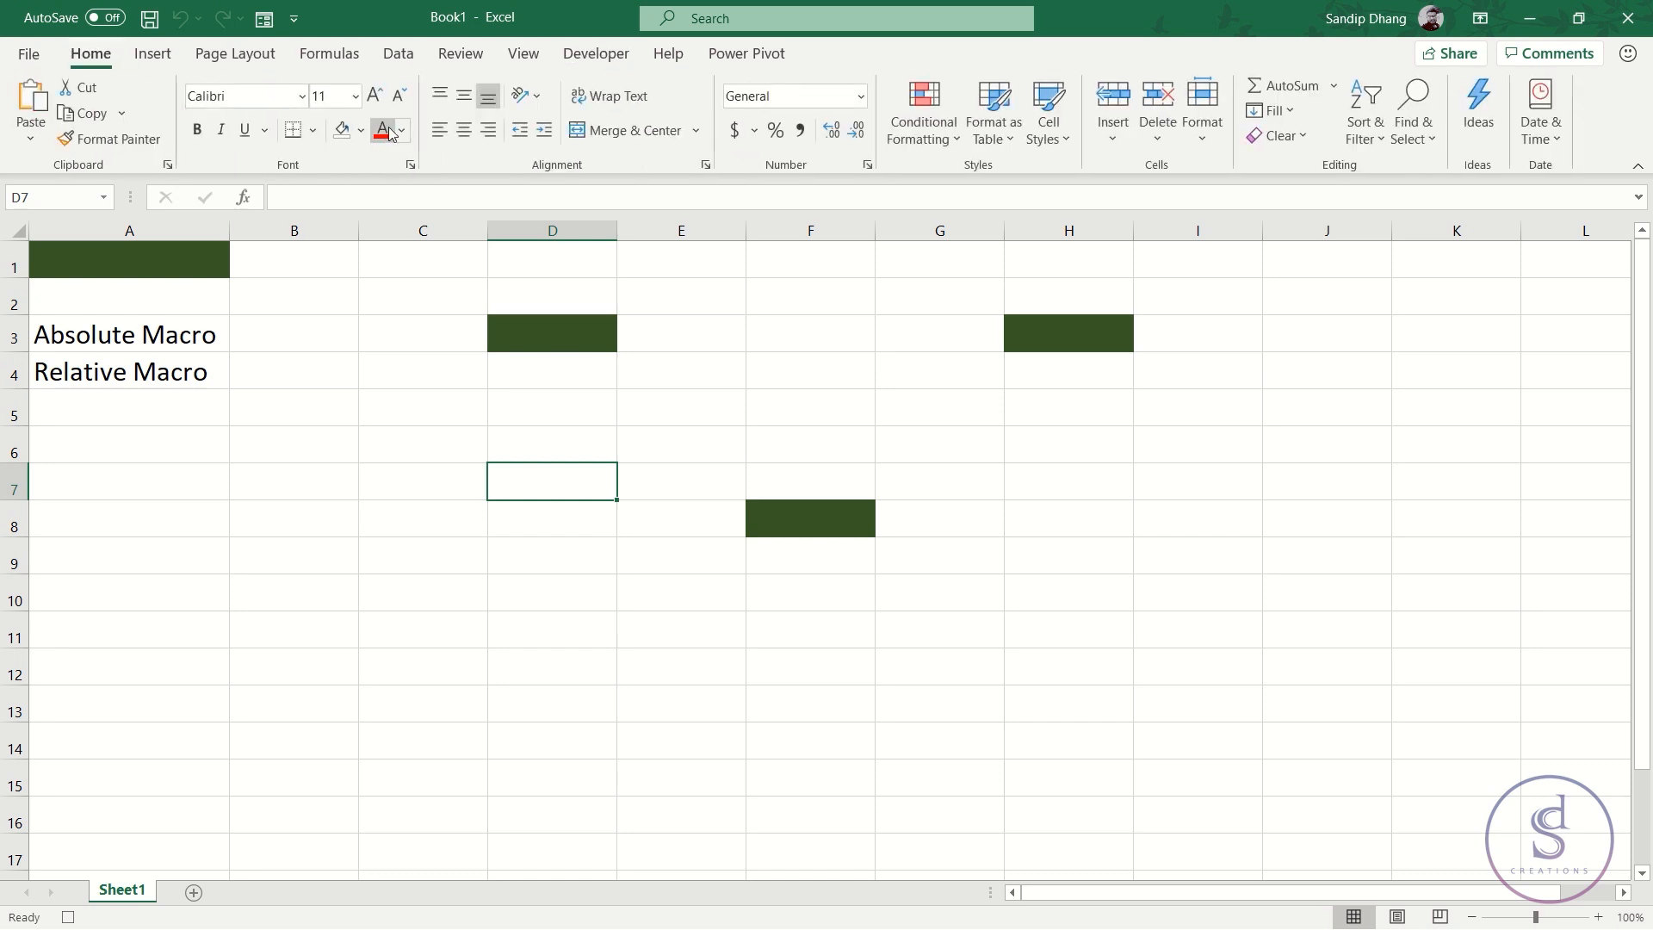
pyautogui.click(361, 130)
pyautogui.click(393, 187)
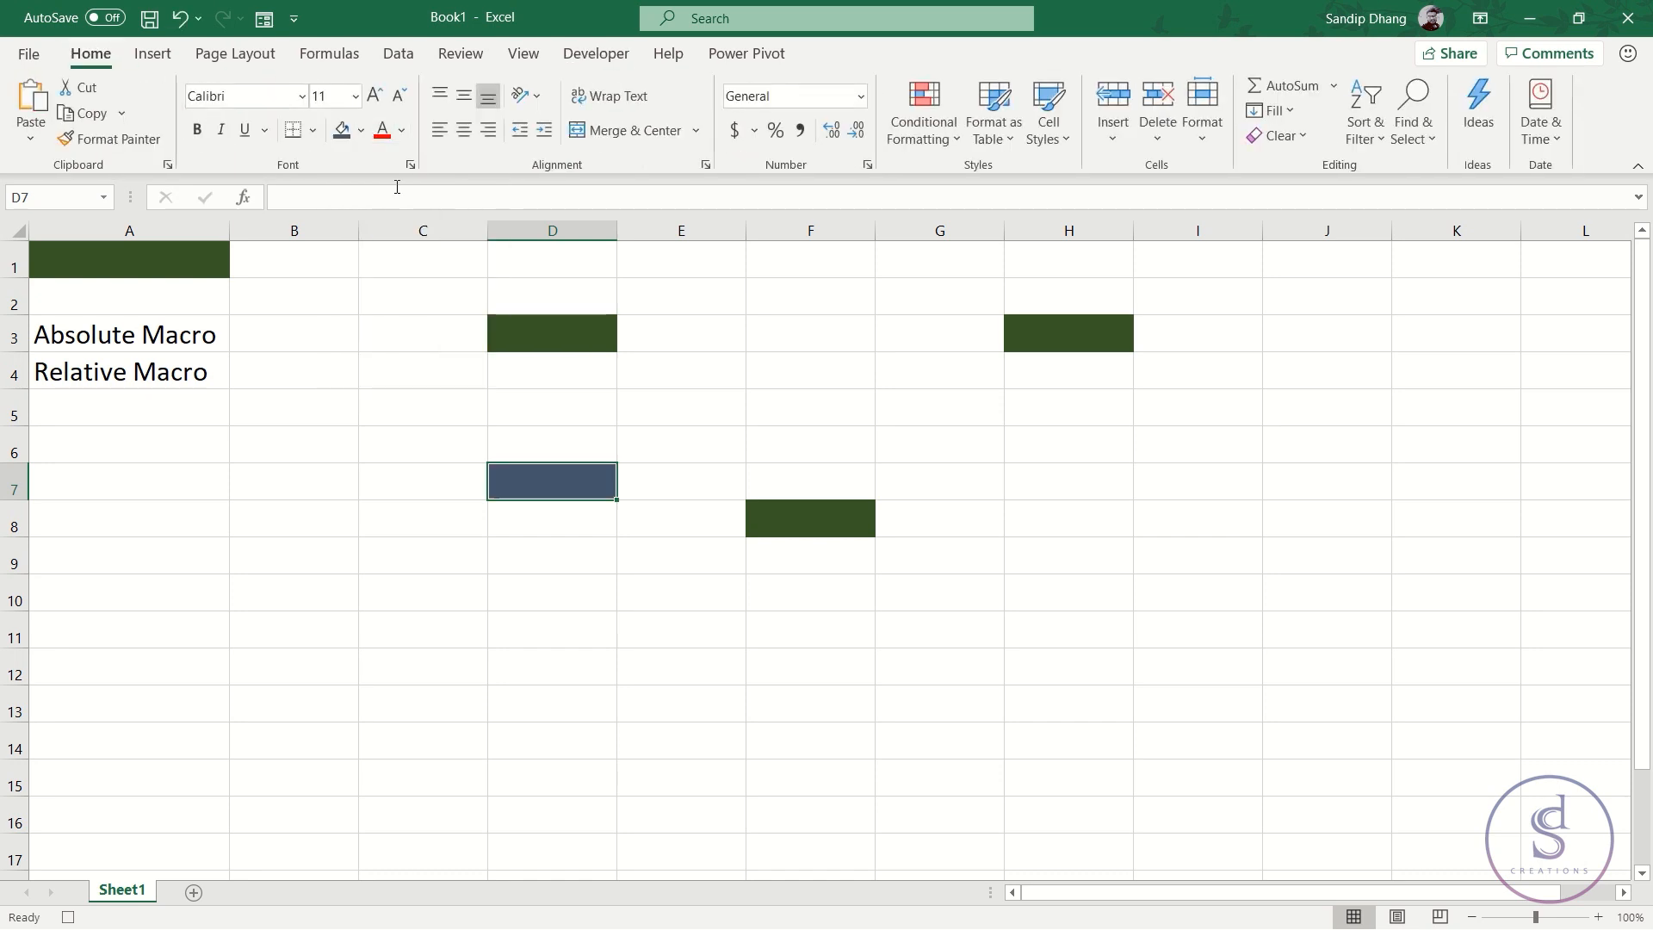
pyautogui.click(68, 916)
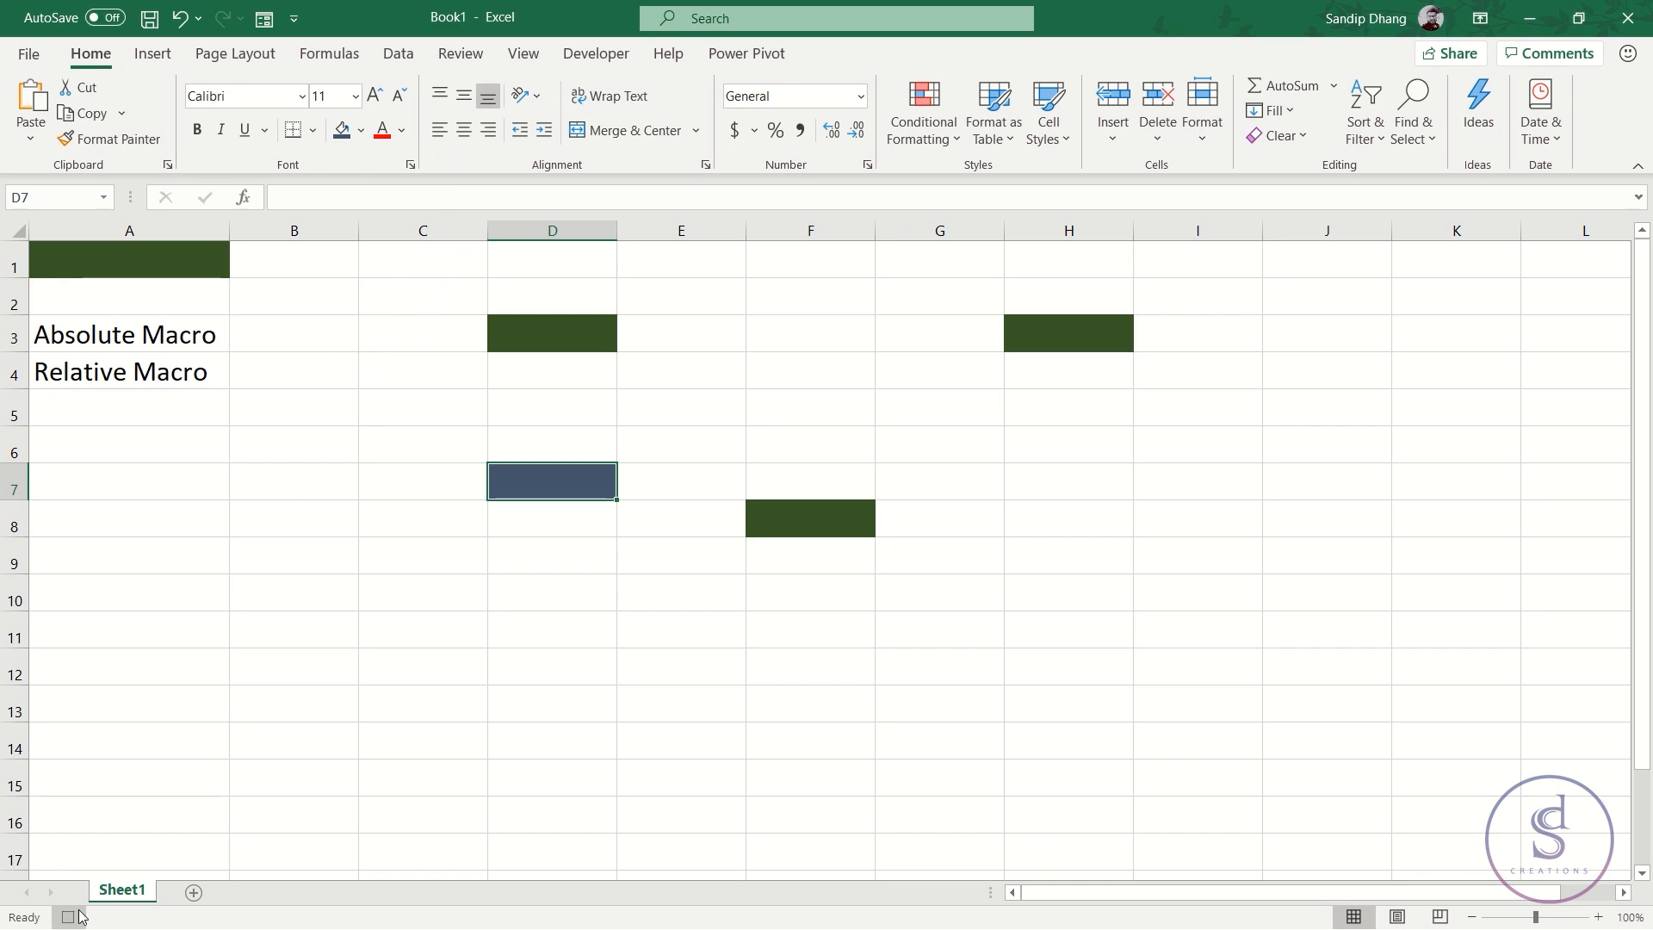
# Examine Macro3's VBA code, focusing on the ActiveCell.Select line and the With Selection.Interior block
pyautogui.click(598, 53)
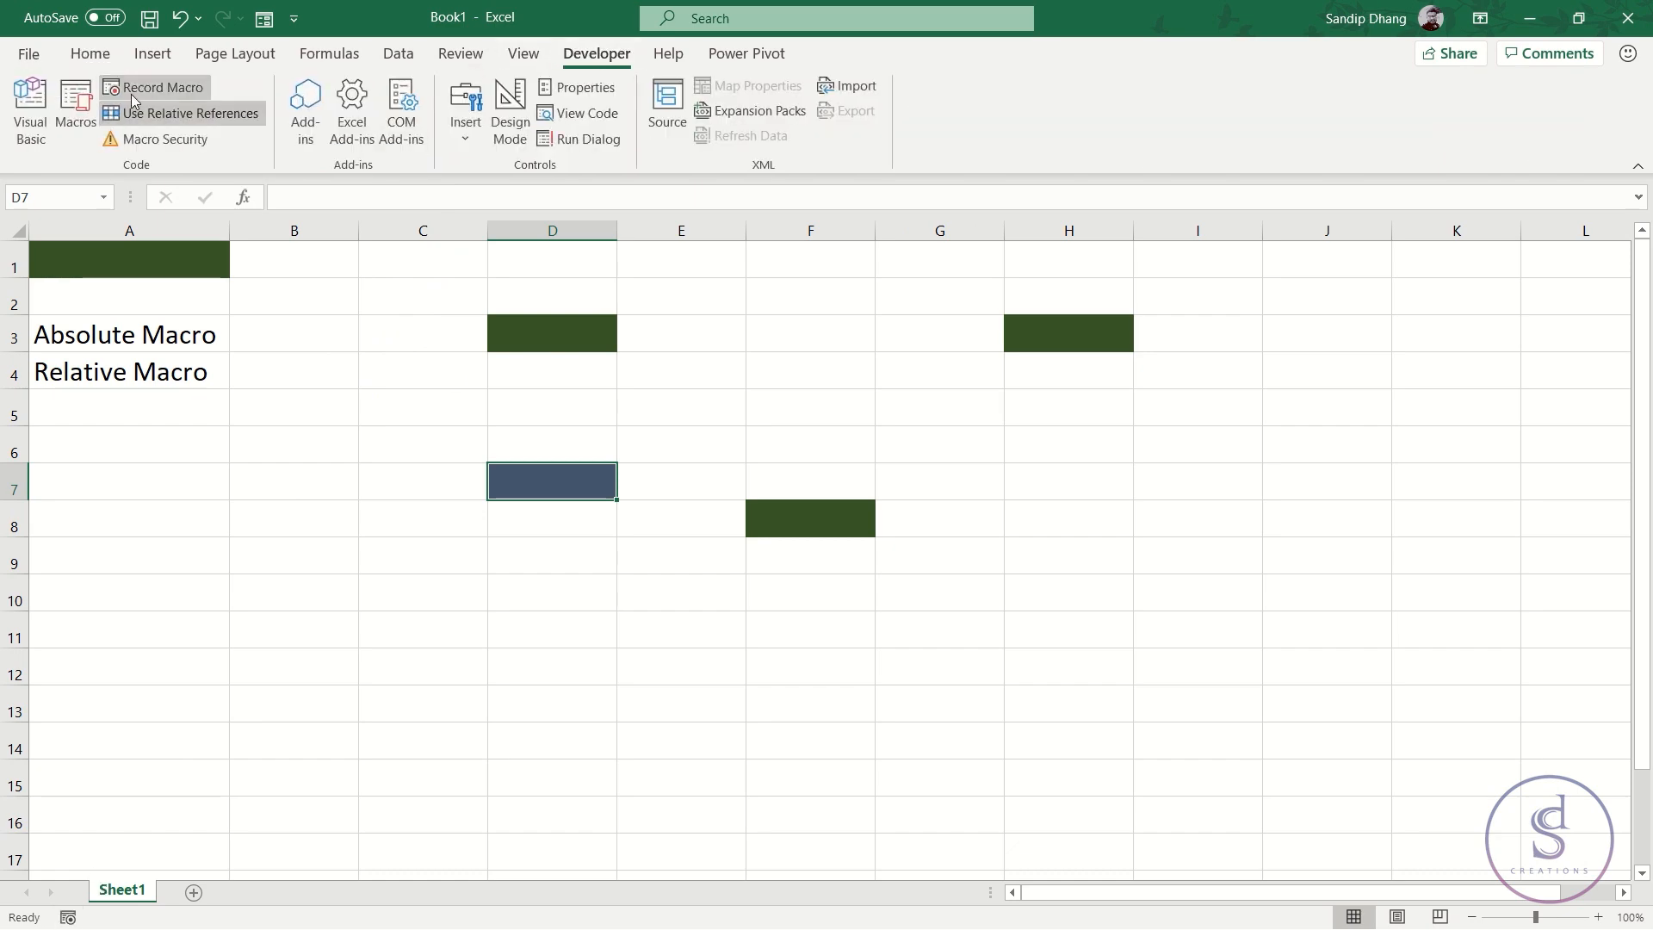
pyautogui.click(31, 97)
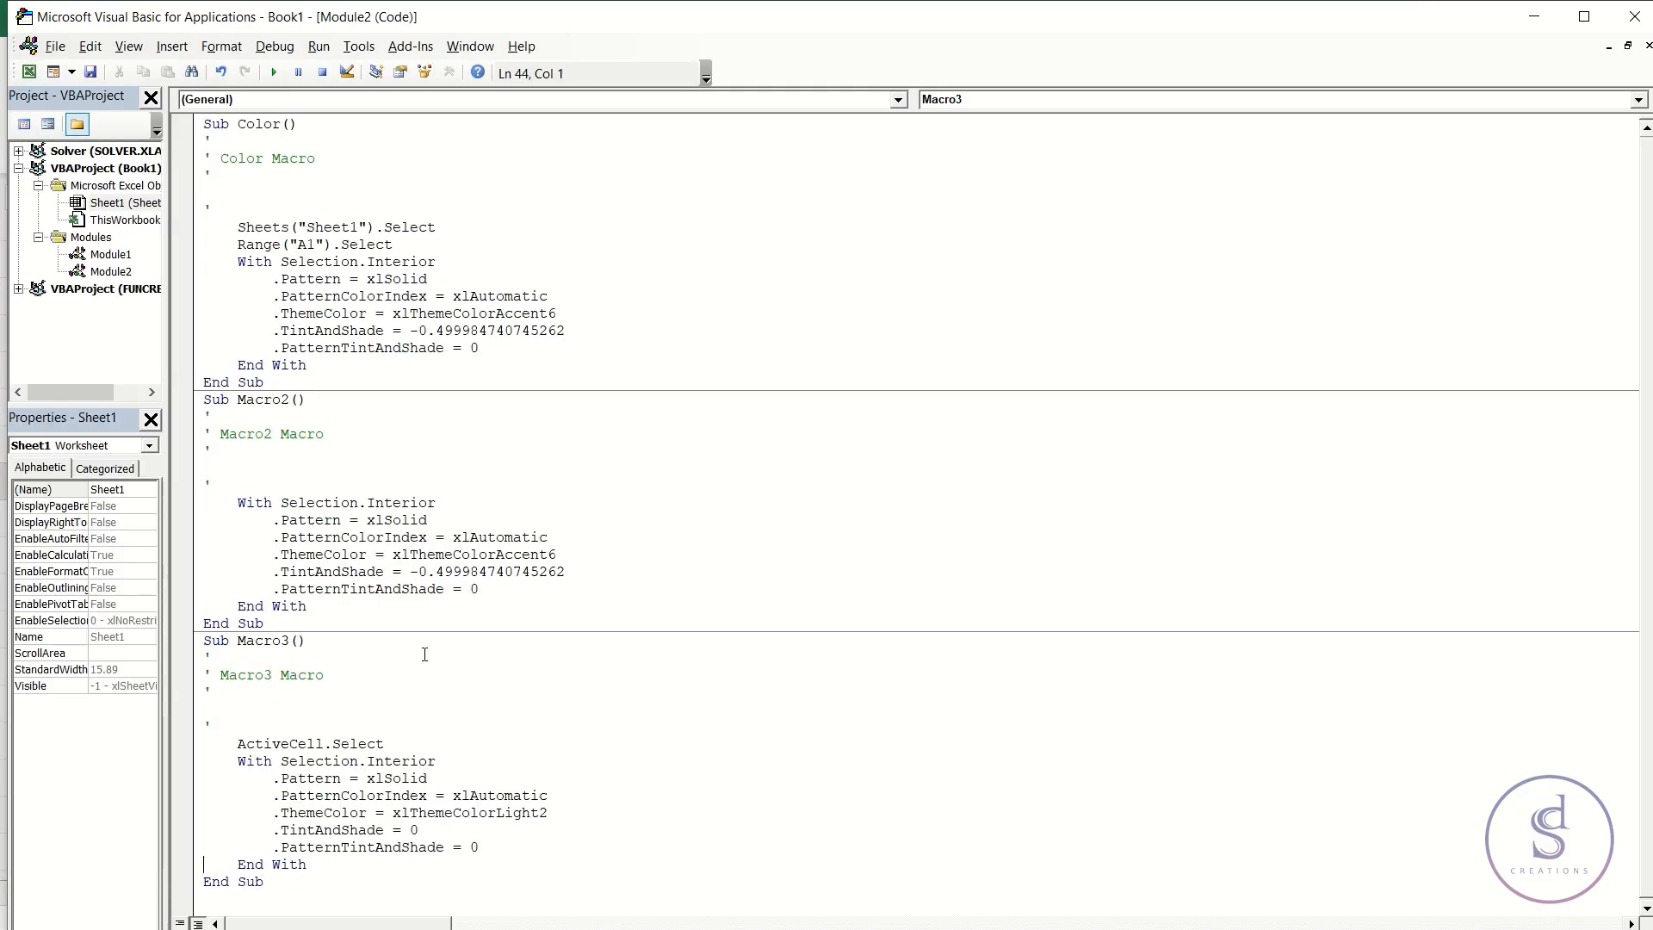
pyautogui.moveTo(236, 744); pyautogui.dragTo(386, 744)
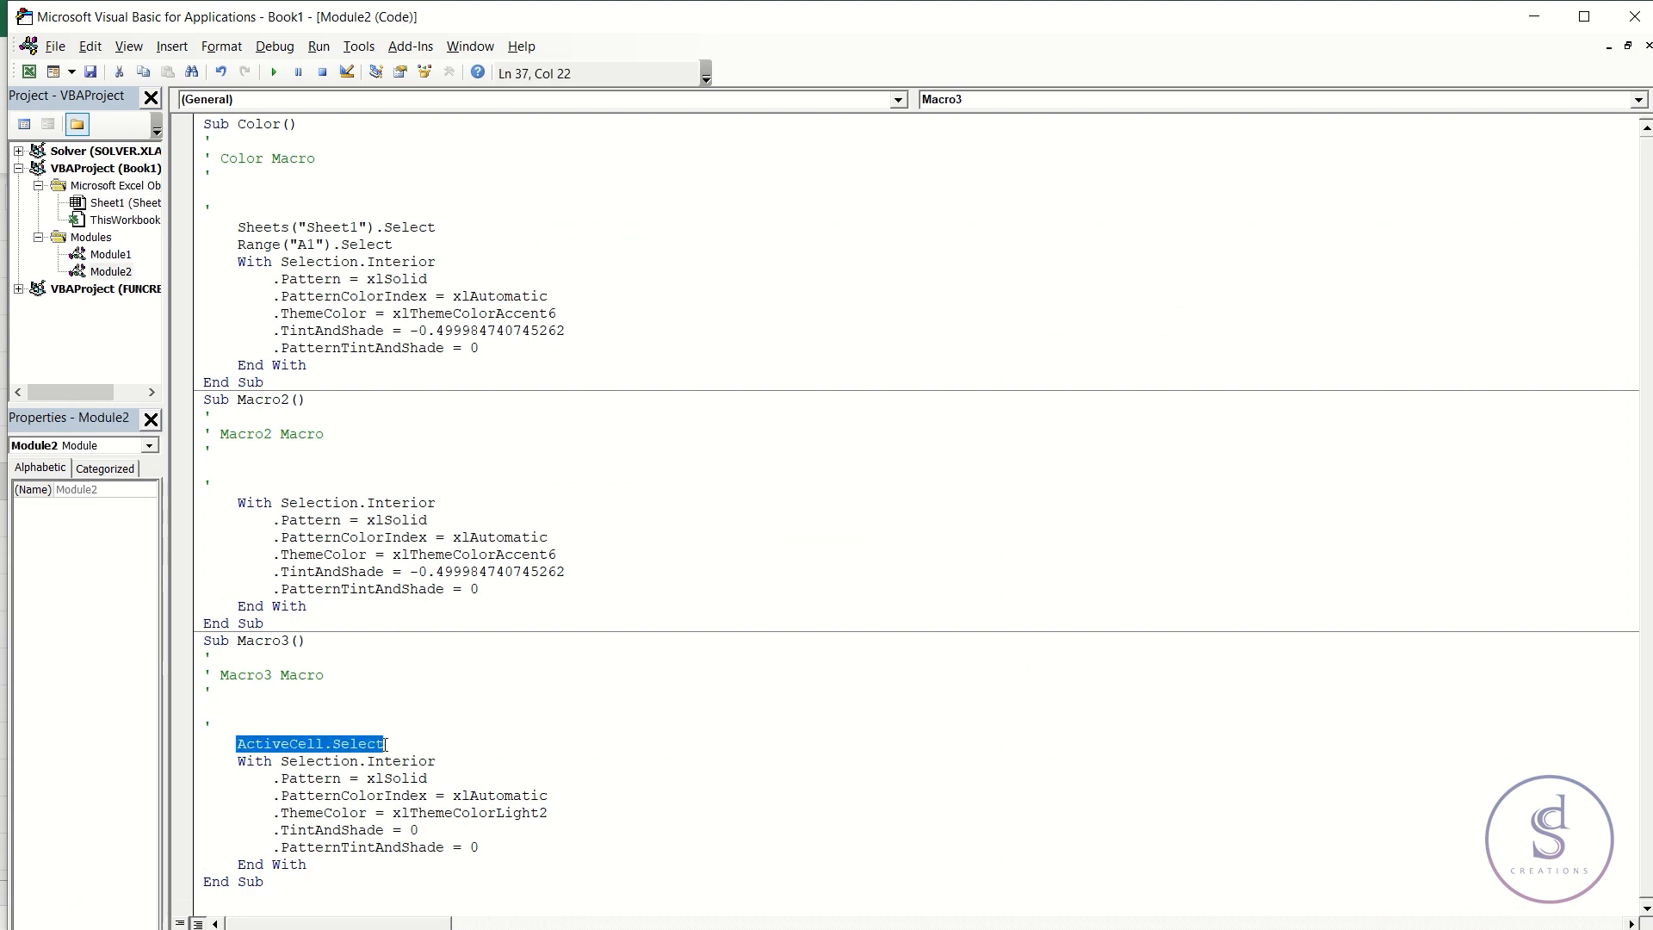
pyautogui.click(250, 744)
pyautogui.moveTo(239, 744); pyautogui.dragTo(326, 742)
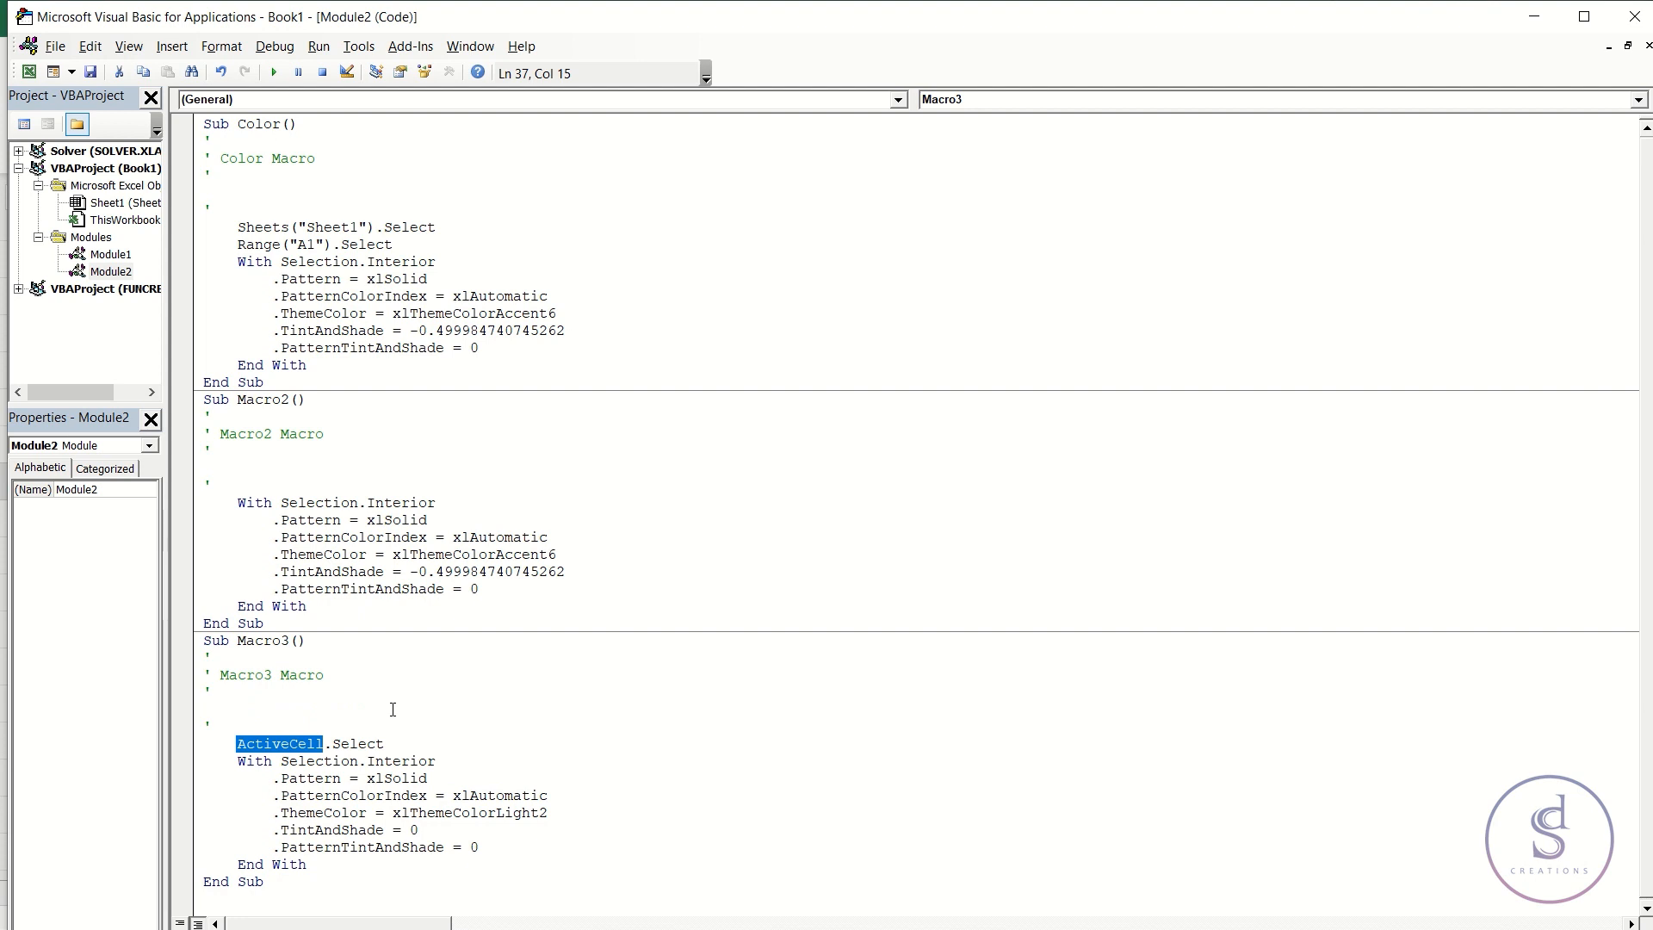
pyautogui.moveTo(238, 758); pyautogui.dragTo(470, 860)
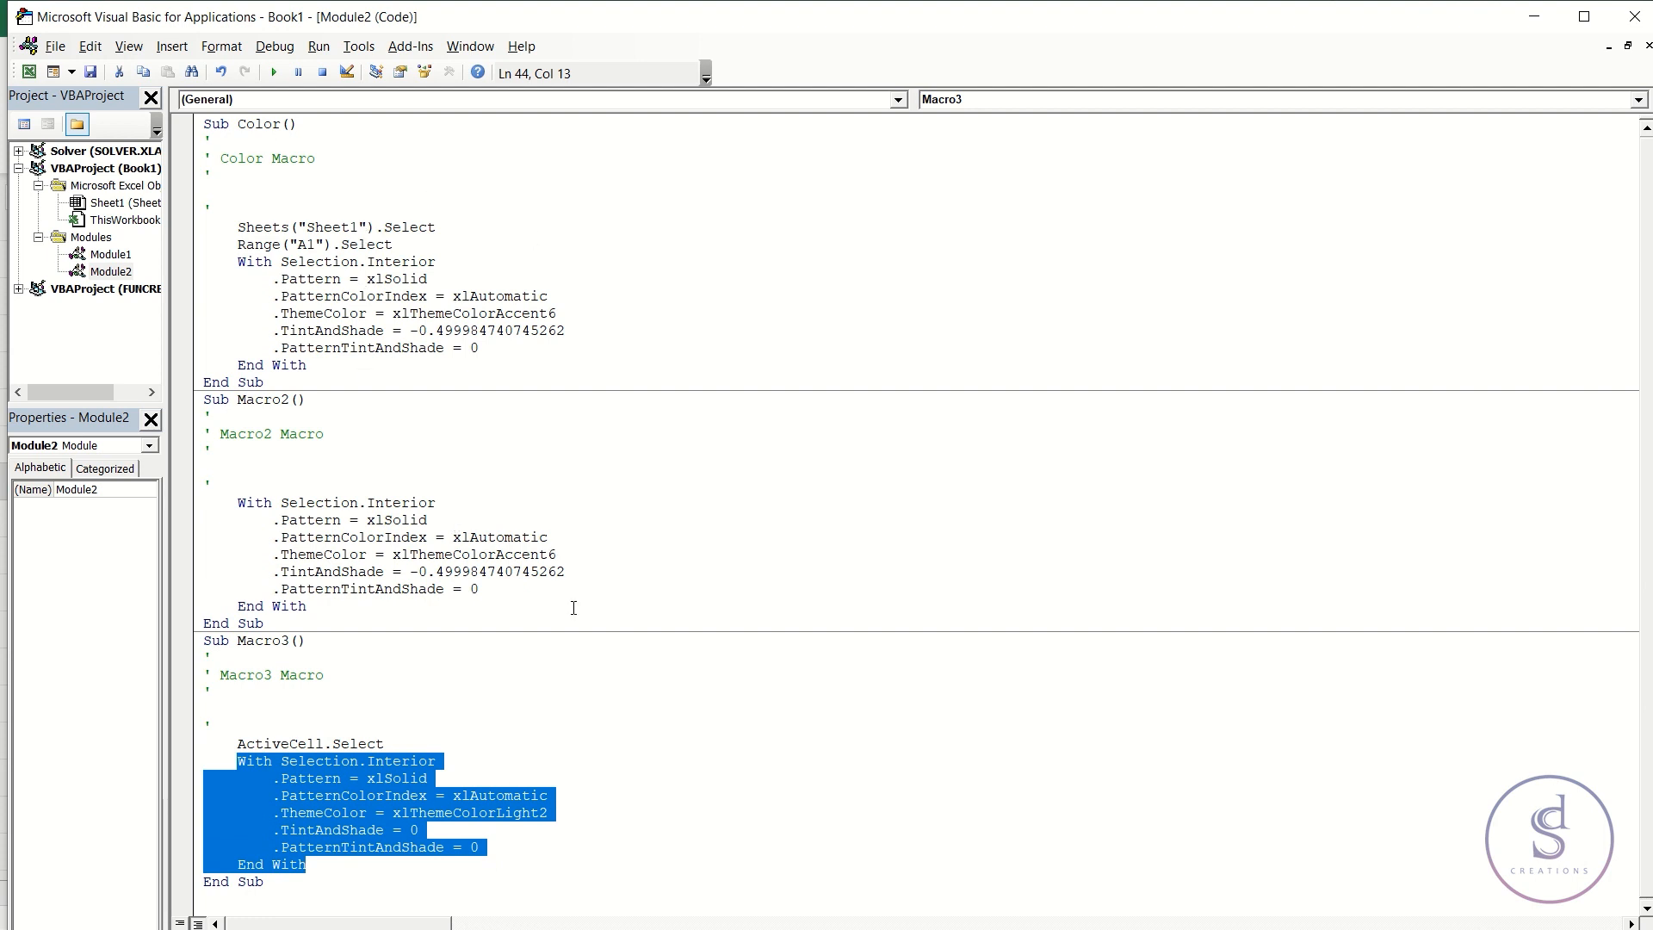
pyautogui.moveTo(239, 743); pyautogui.dragTo(404, 742)
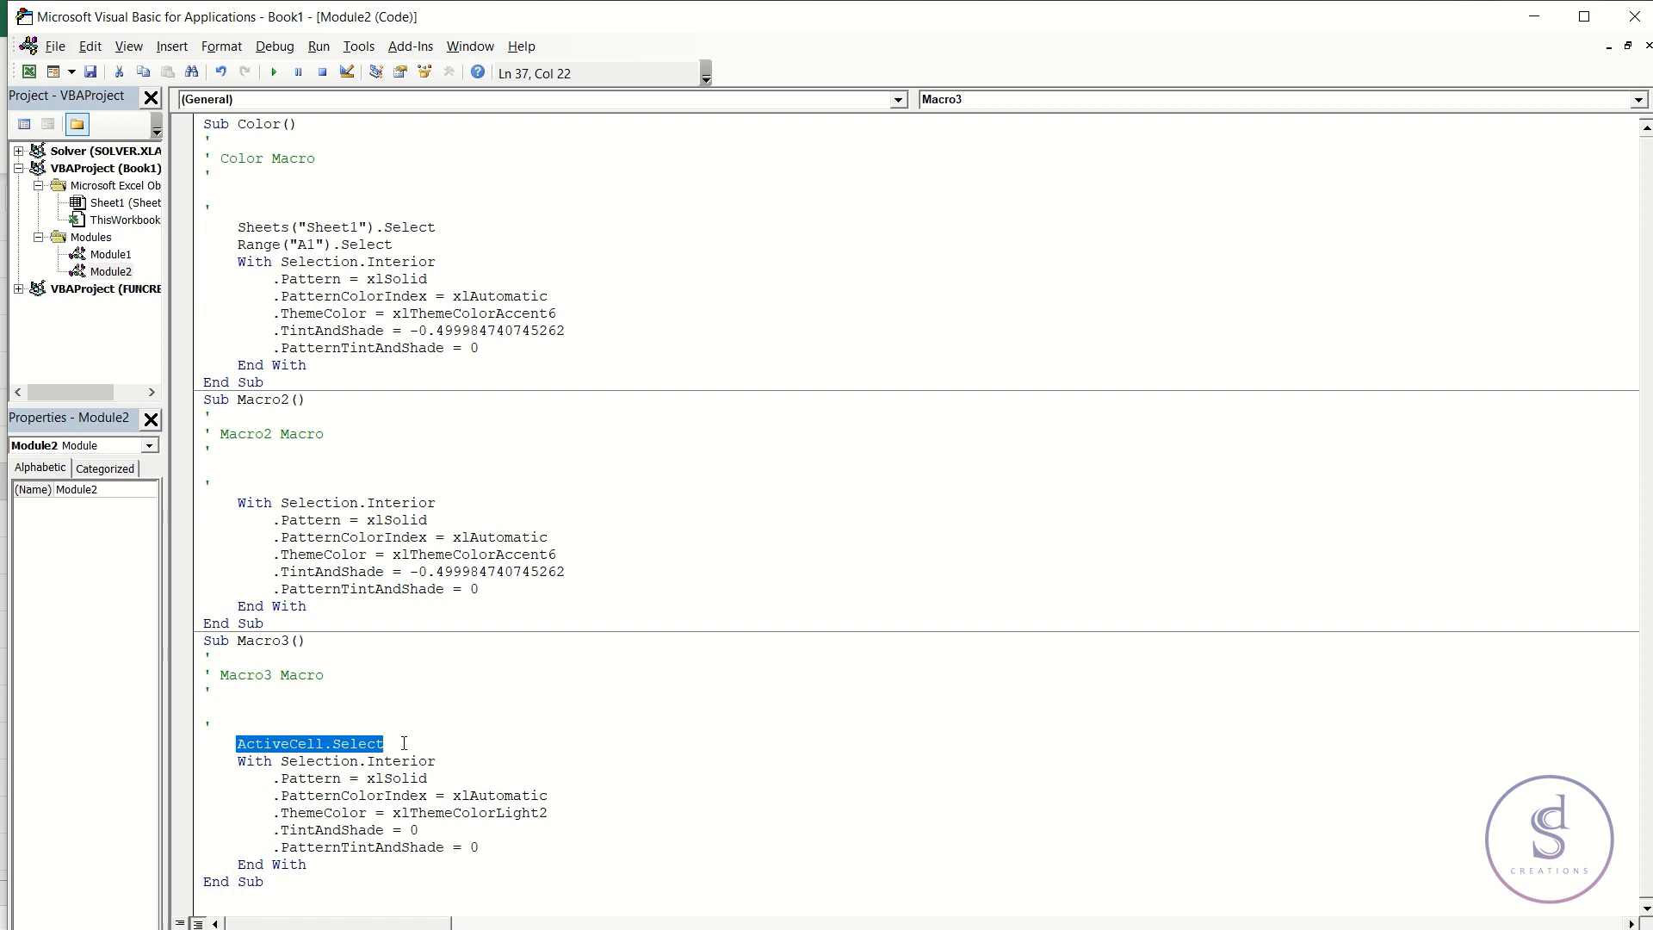
# Return to the worksheet and turn off relative references for macro recording
pyautogui.hotkey('alt', 'Tab')
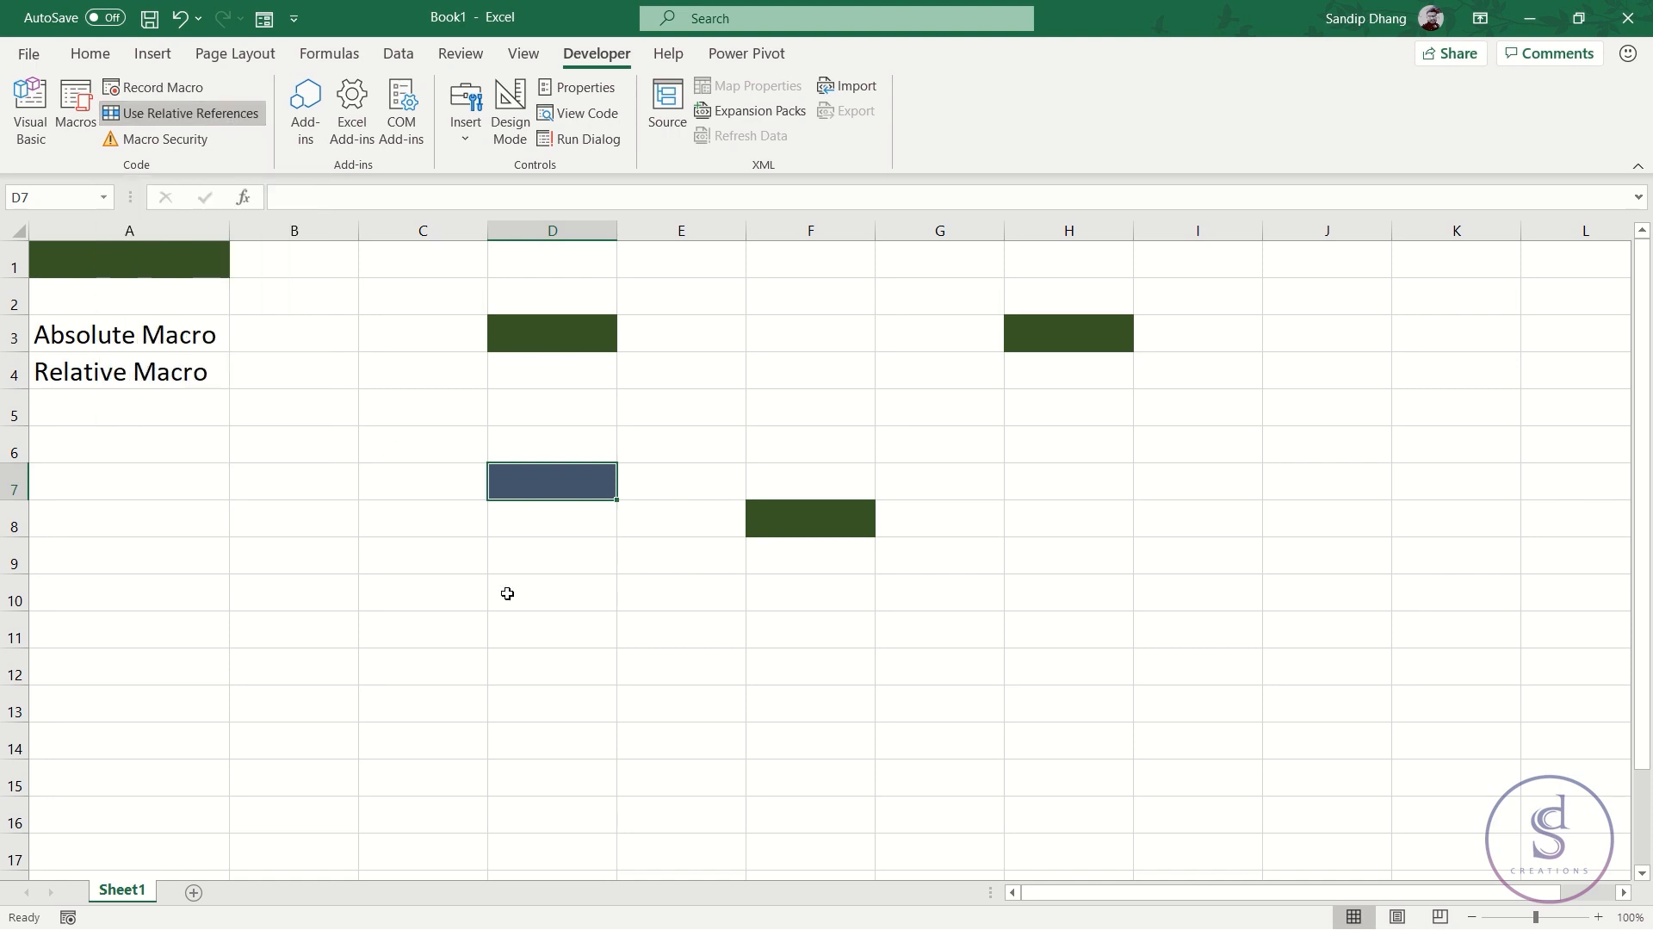
pyautogui.click(77, 373)
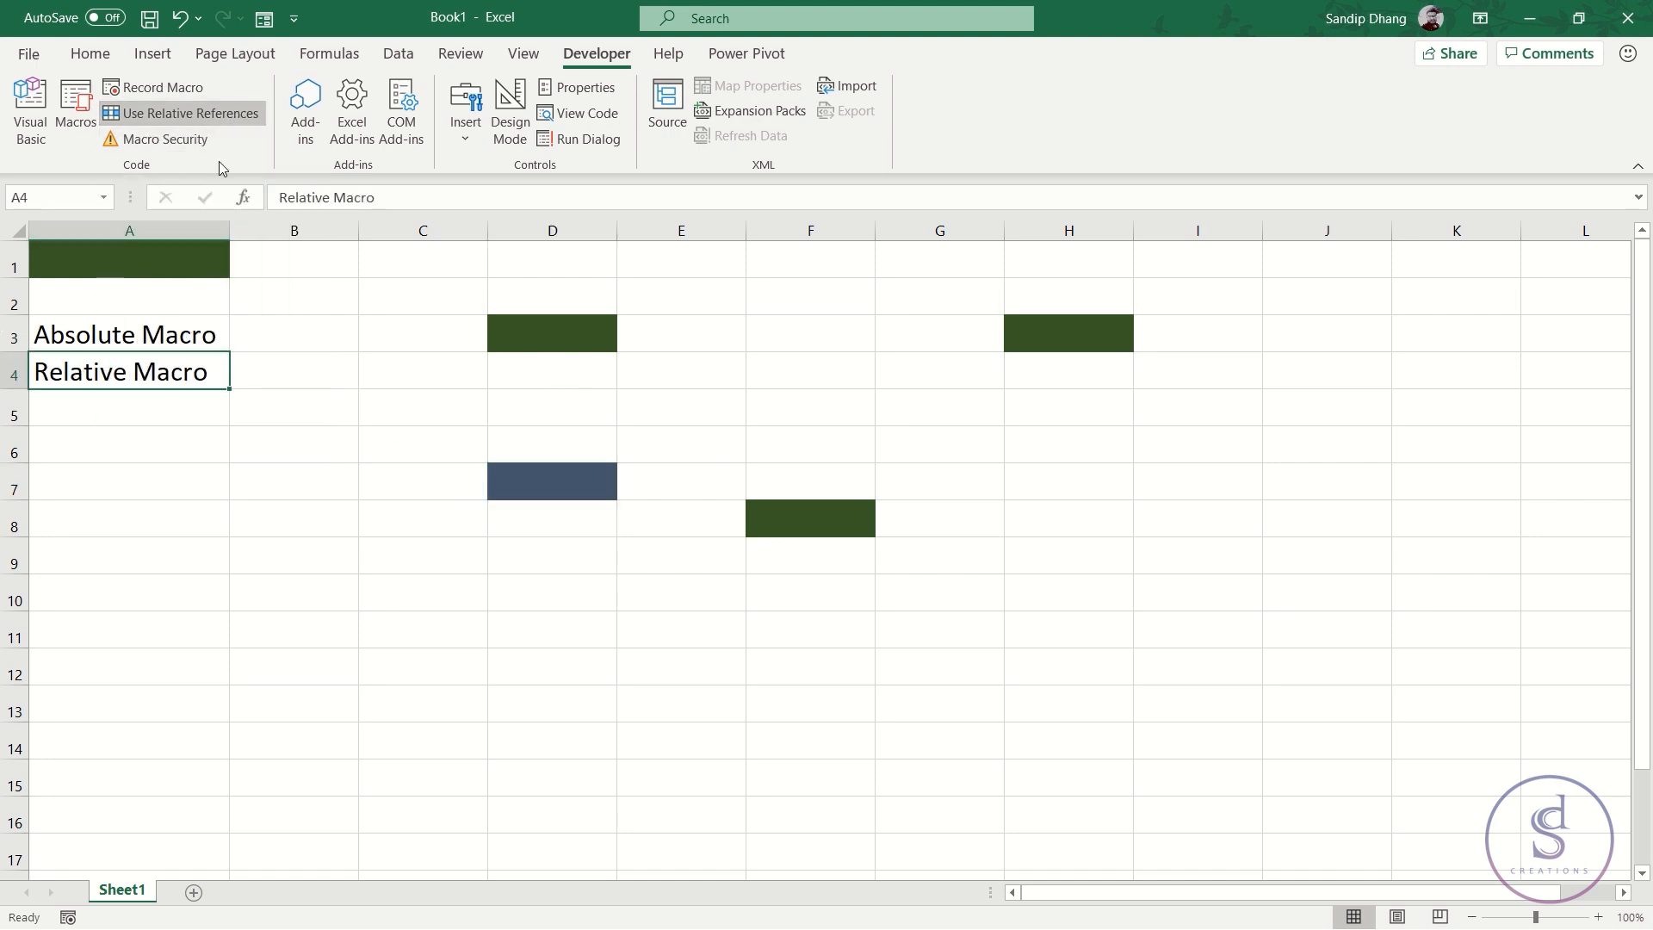
pyautogui.click(601, 483)
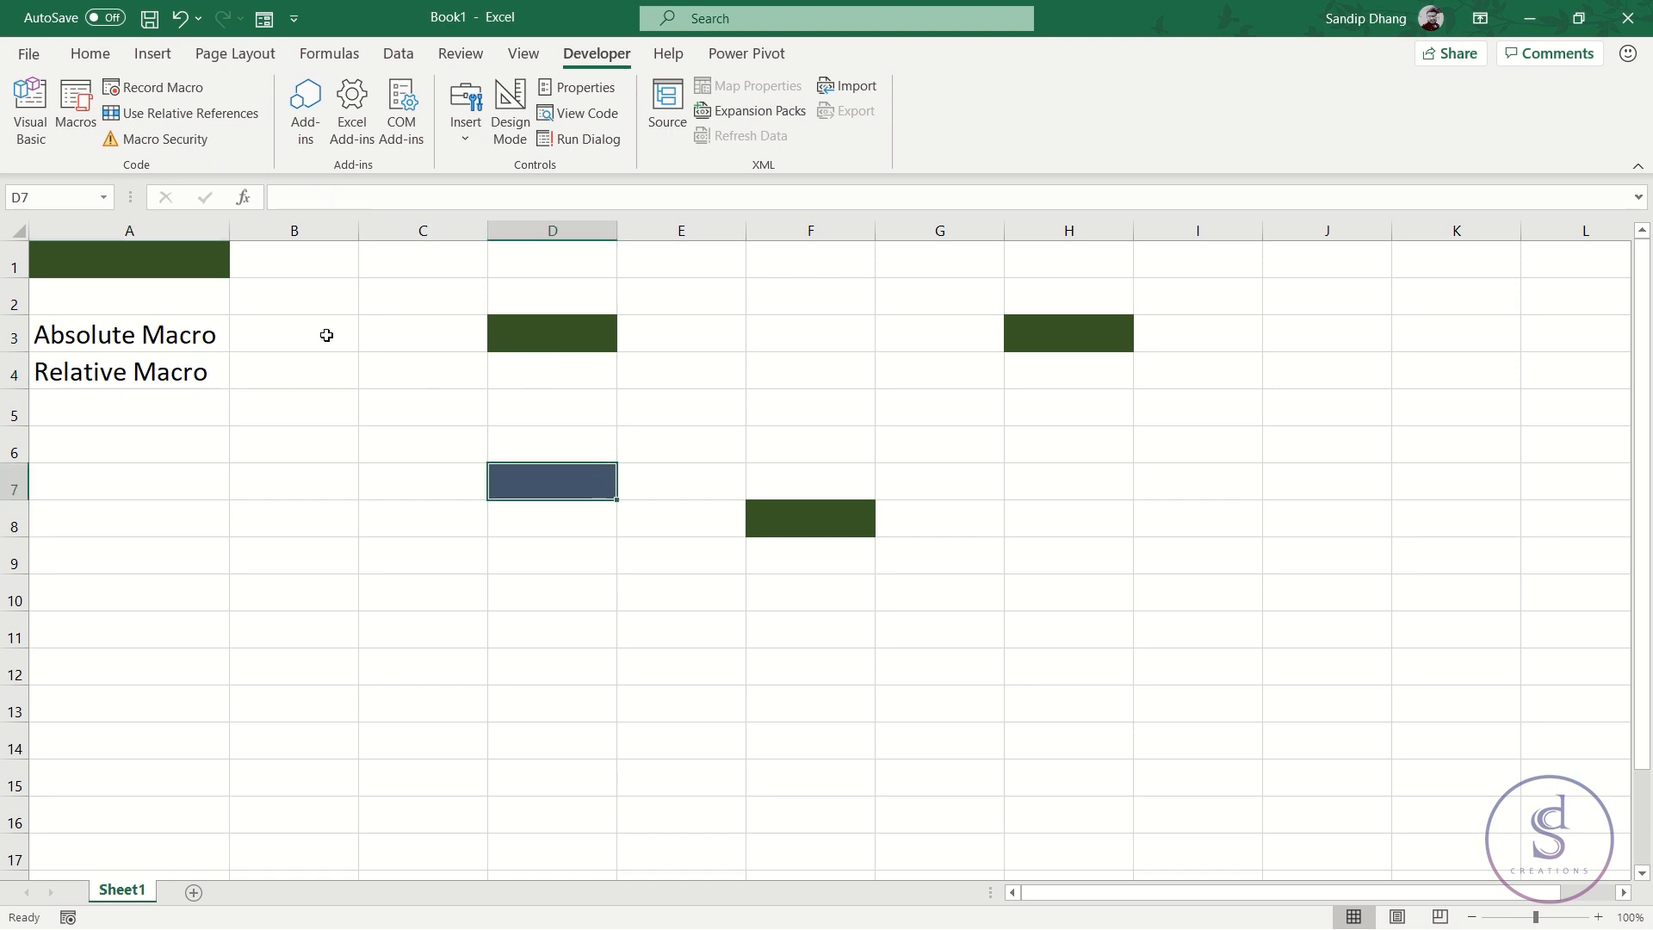
pyautogui.click(189, 327)
pyautogui.click(200, 248)
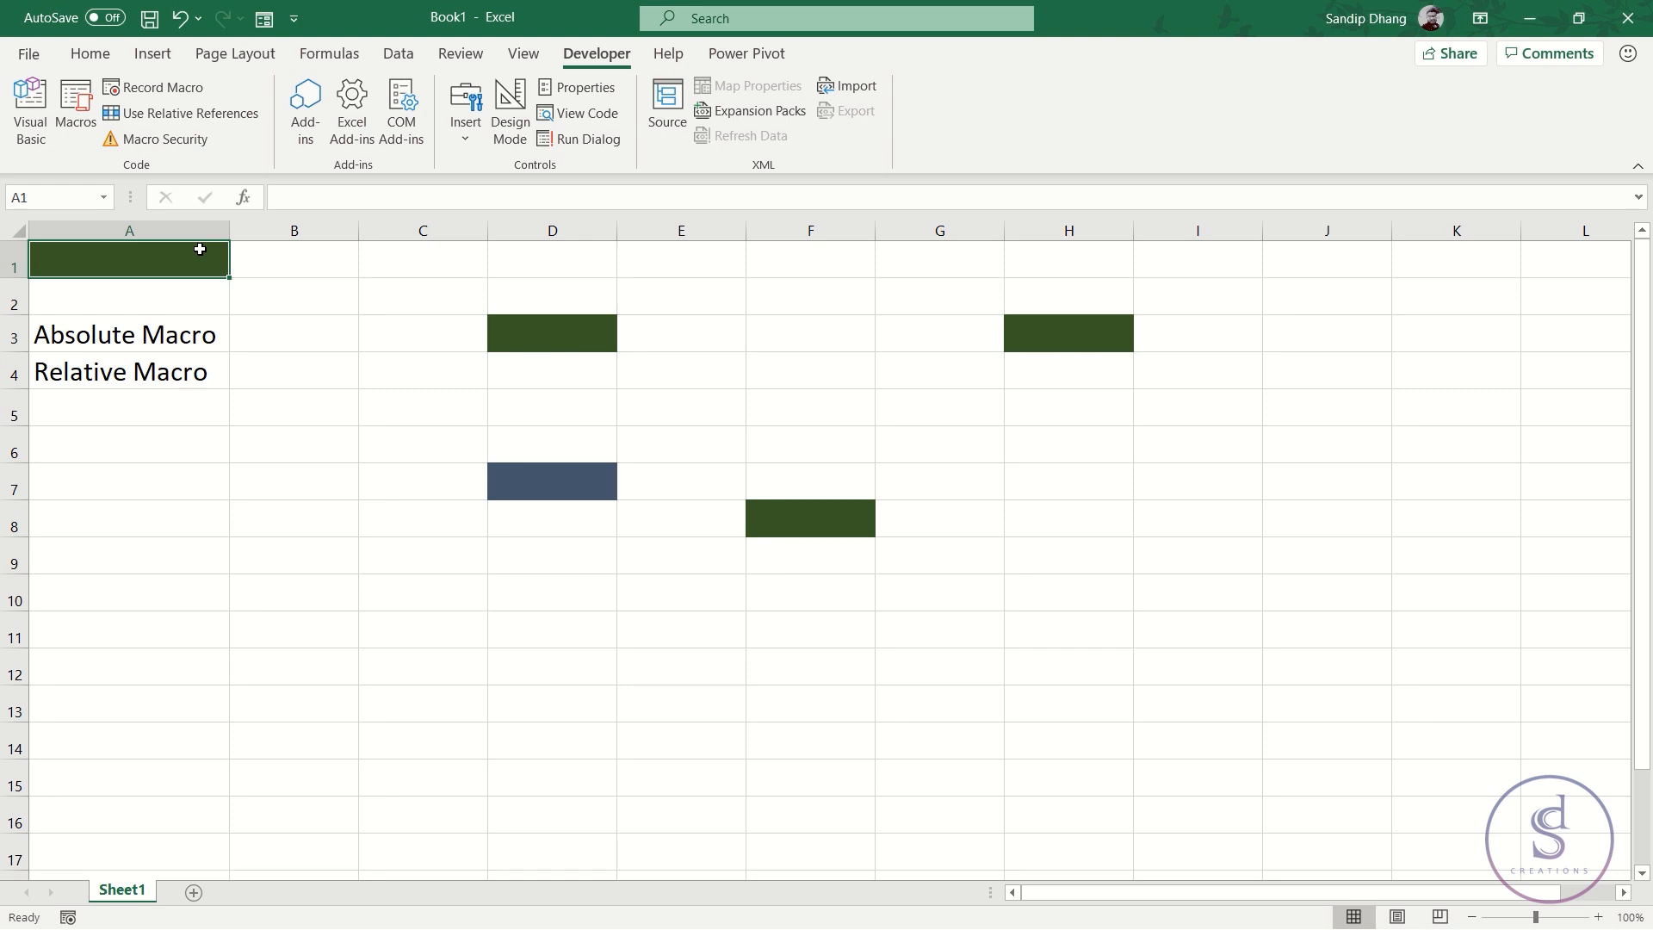
# Insert a form control button assigned to the Color macro and place it between the filled cells D3 and D7
pyautogui.click(506, 62)
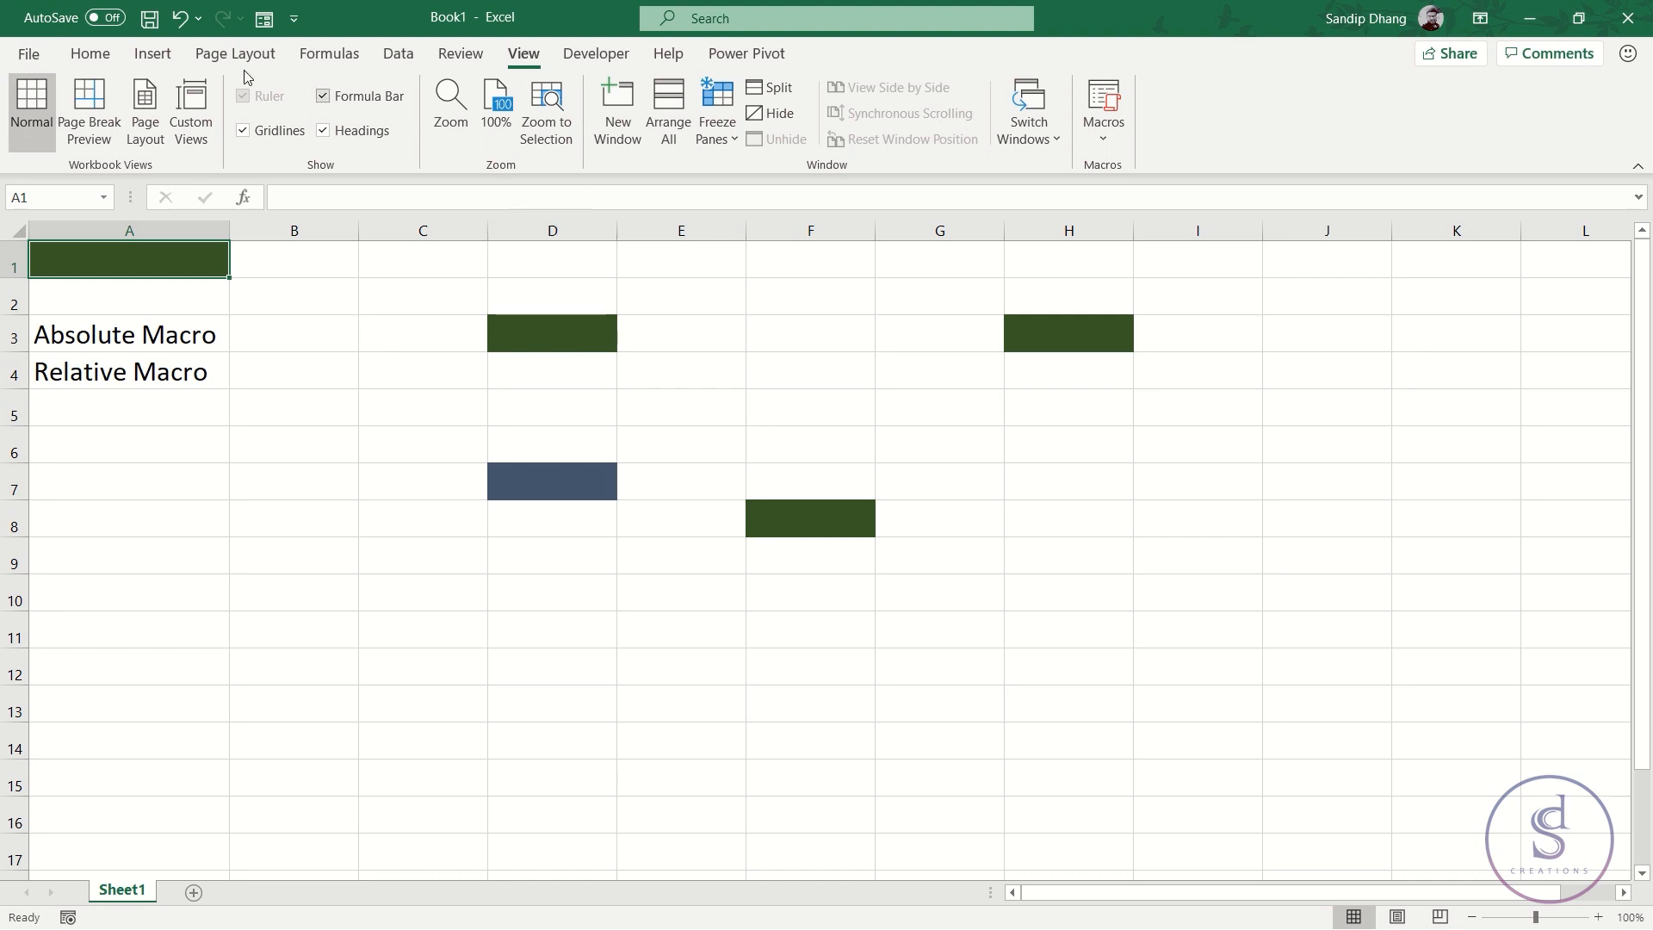
pyautogui.click(570, 57)
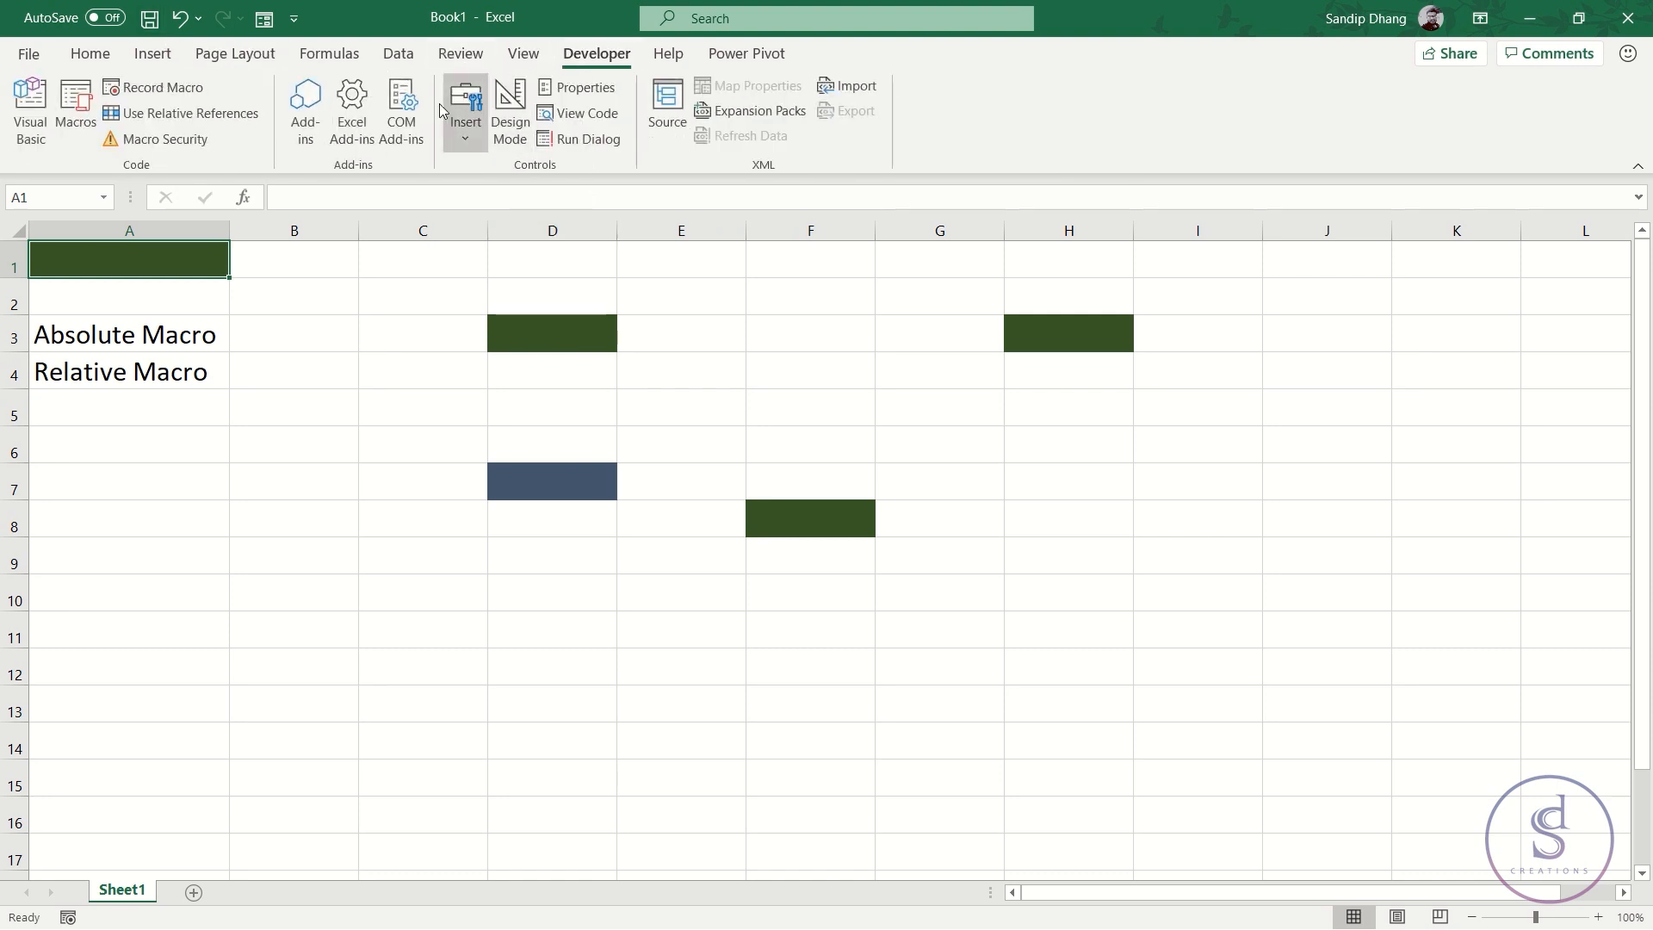
pyautogui.click(464, 129)
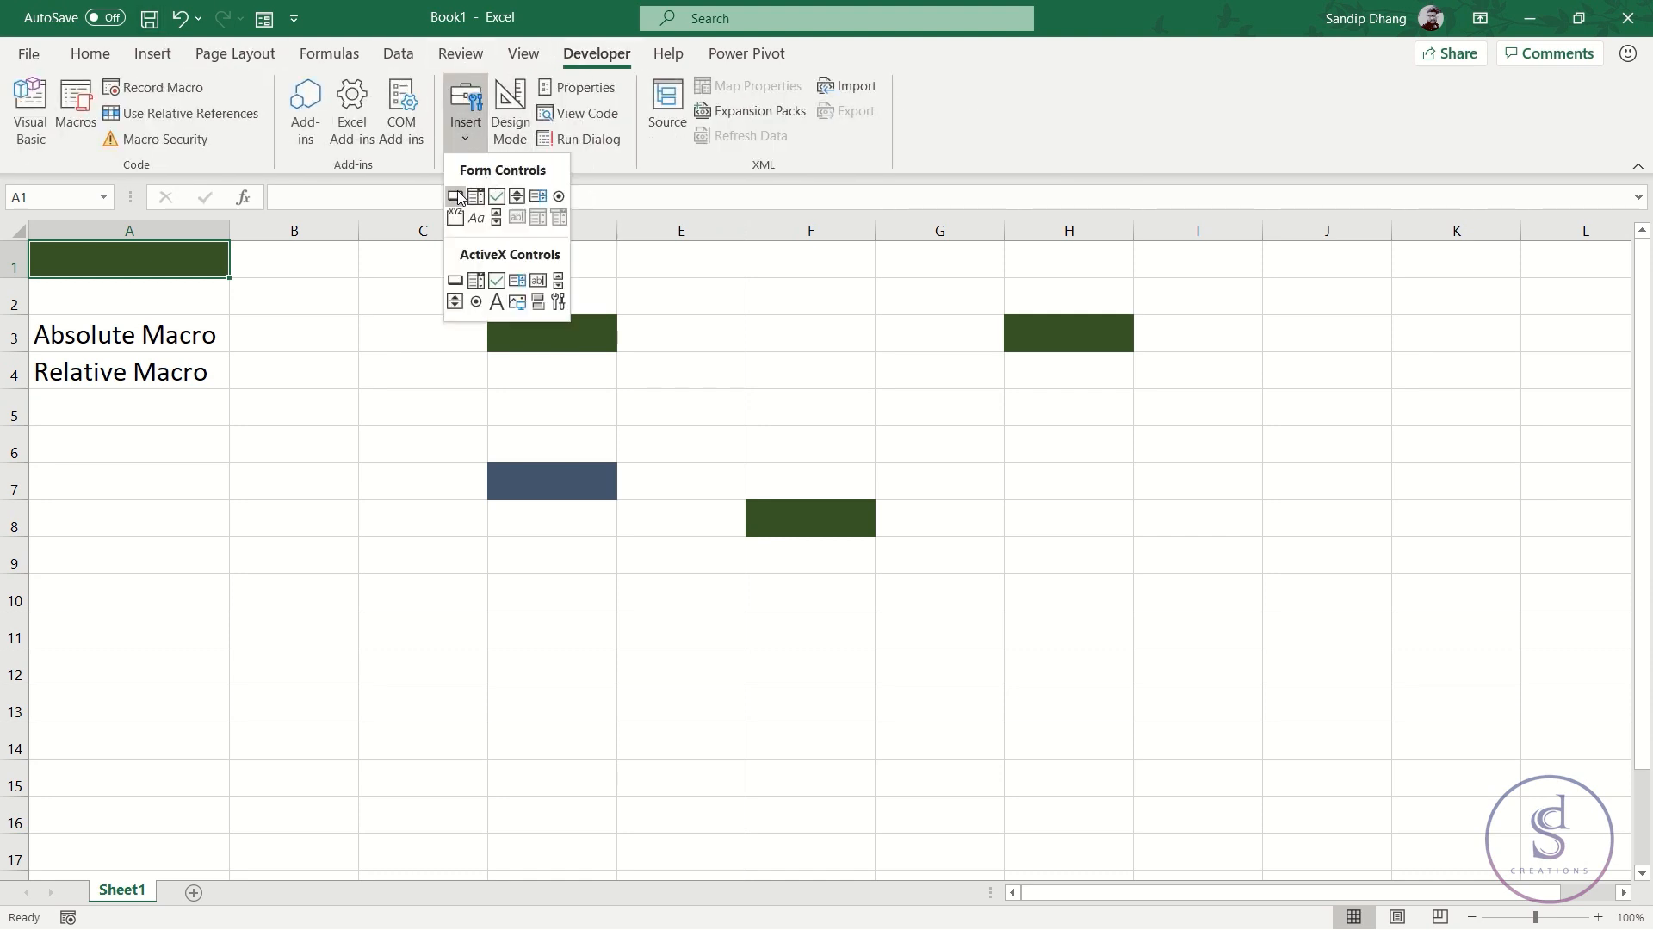
pyautogui.click(454, 196)
pyautogui.moveTo(310, 324); pyautogui.dragTo(465, 374)
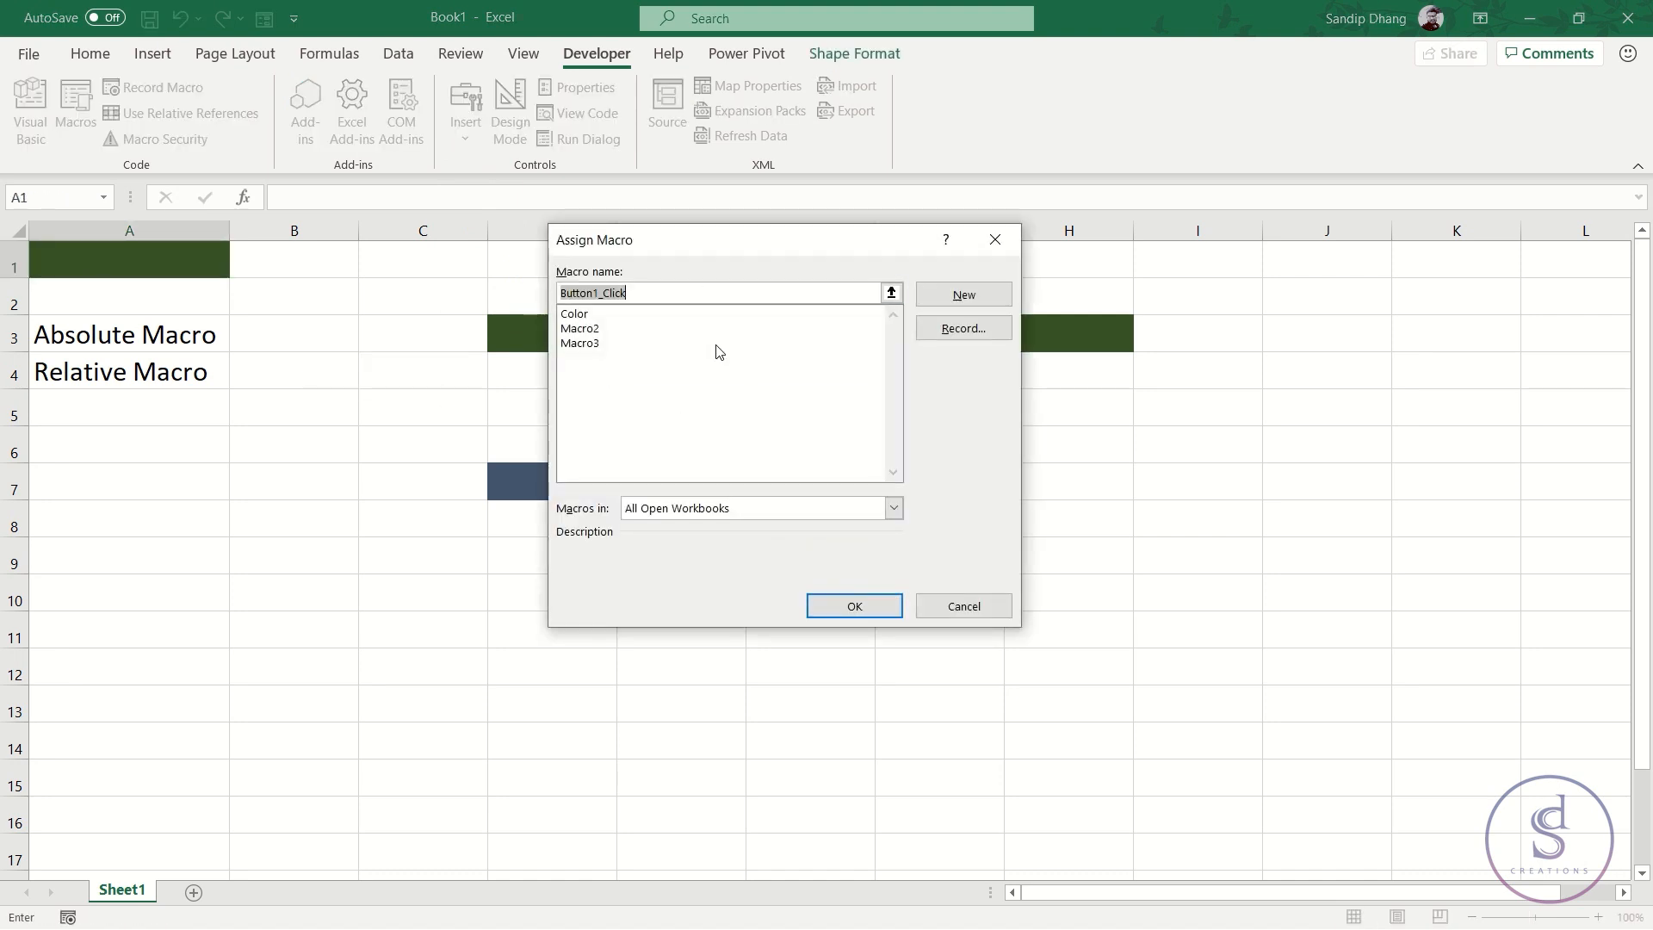
pyautogui.click(593, 315)
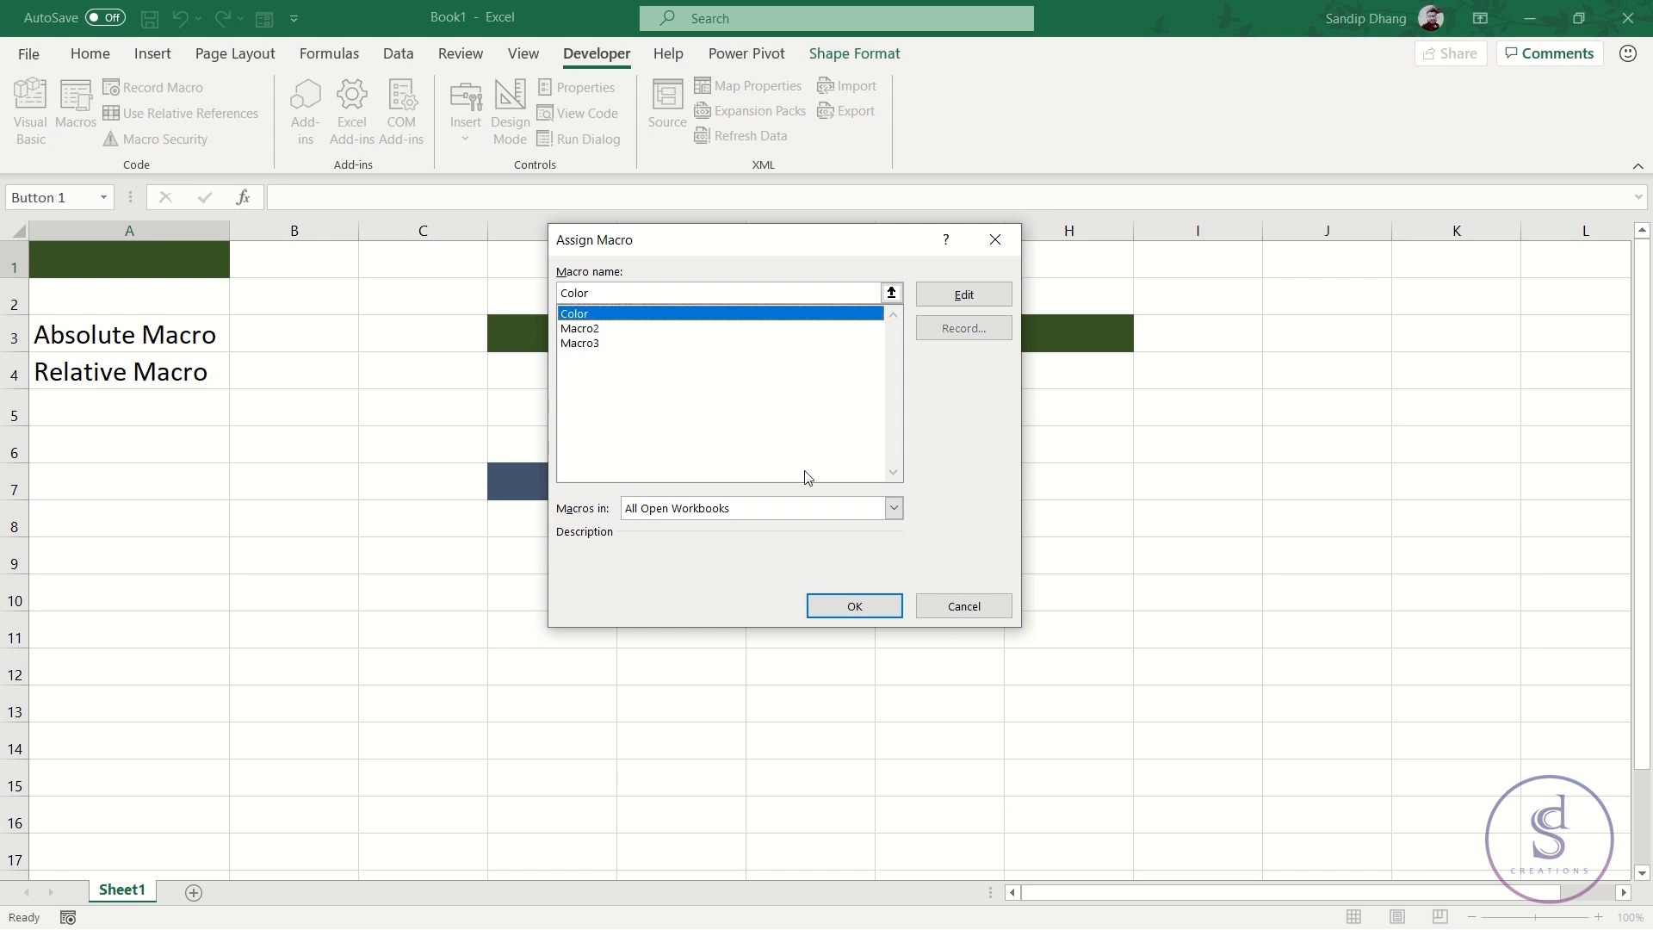
pyautogui.click(861, 606)
pyautogui.moveTo(447, 346); pyautogui.dragTo(605, 393)
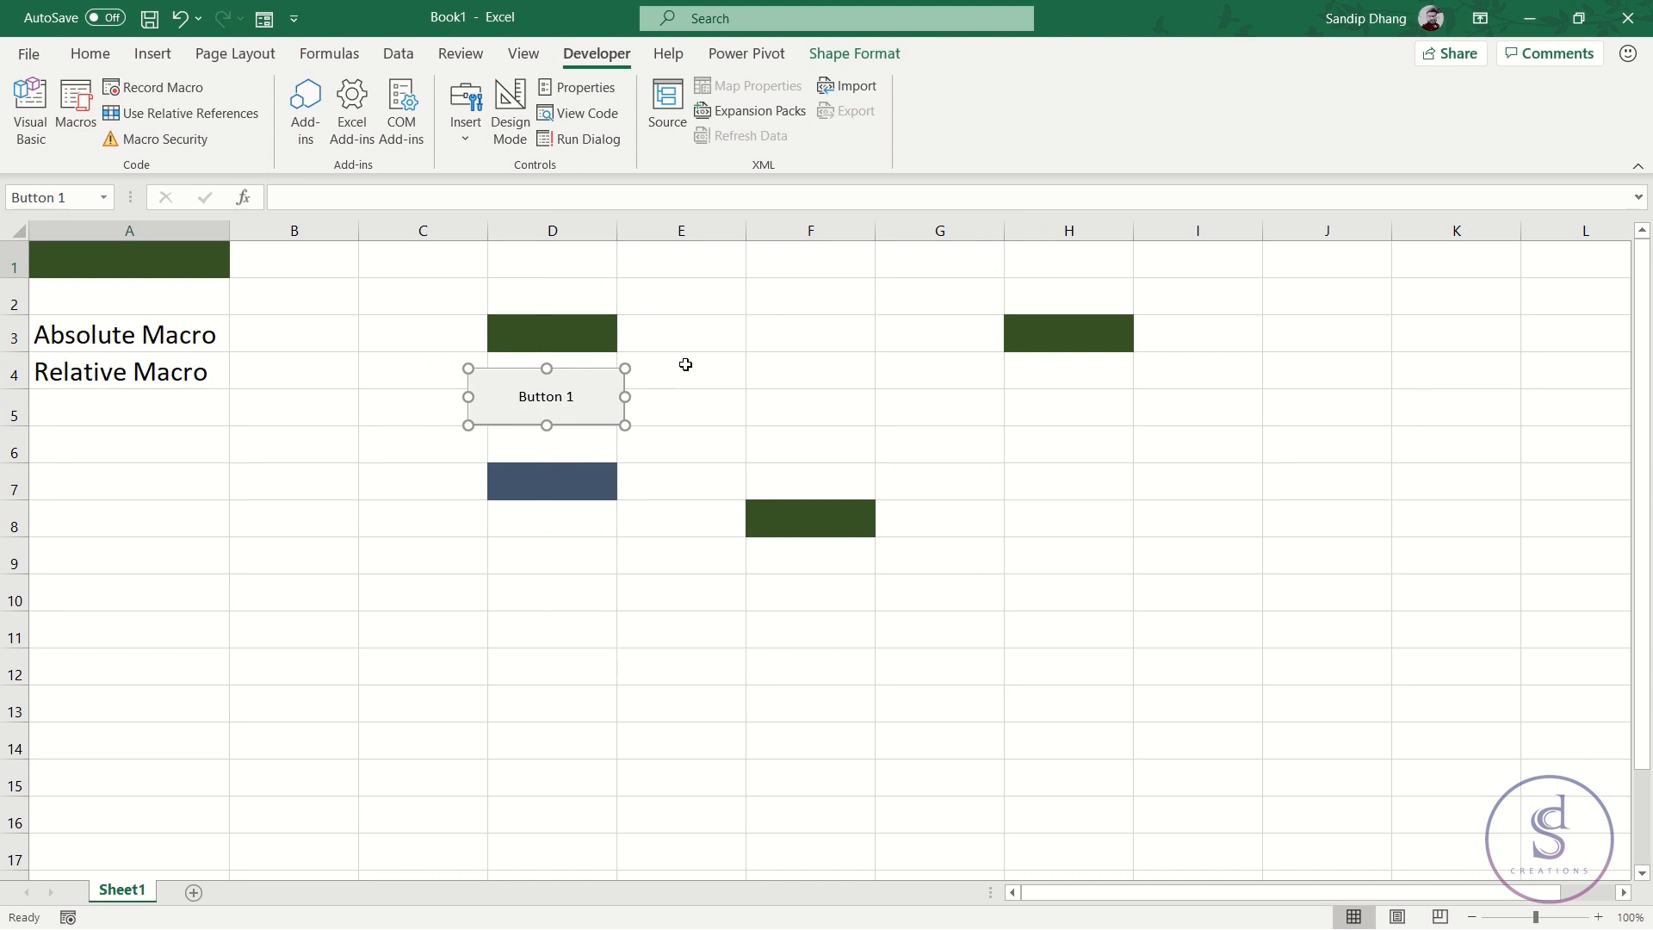
pyautogui.click(1012, 438)
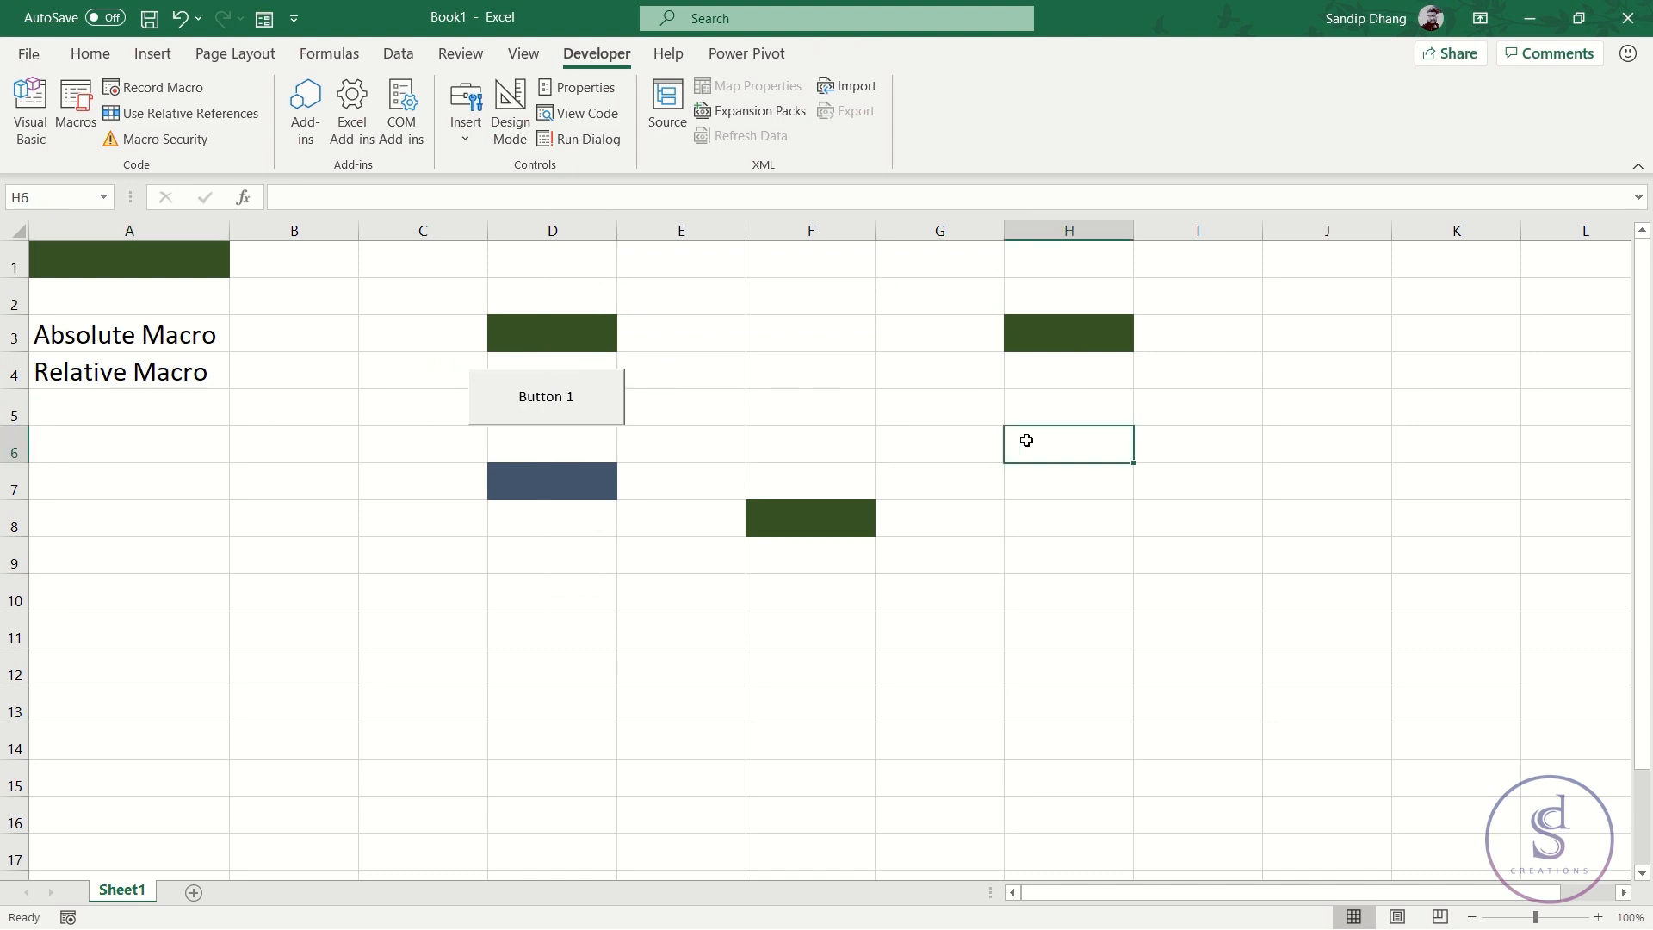
# Run the Color macro from the Button 1 form control on the worksheet
pyautogui.click(562, 407)
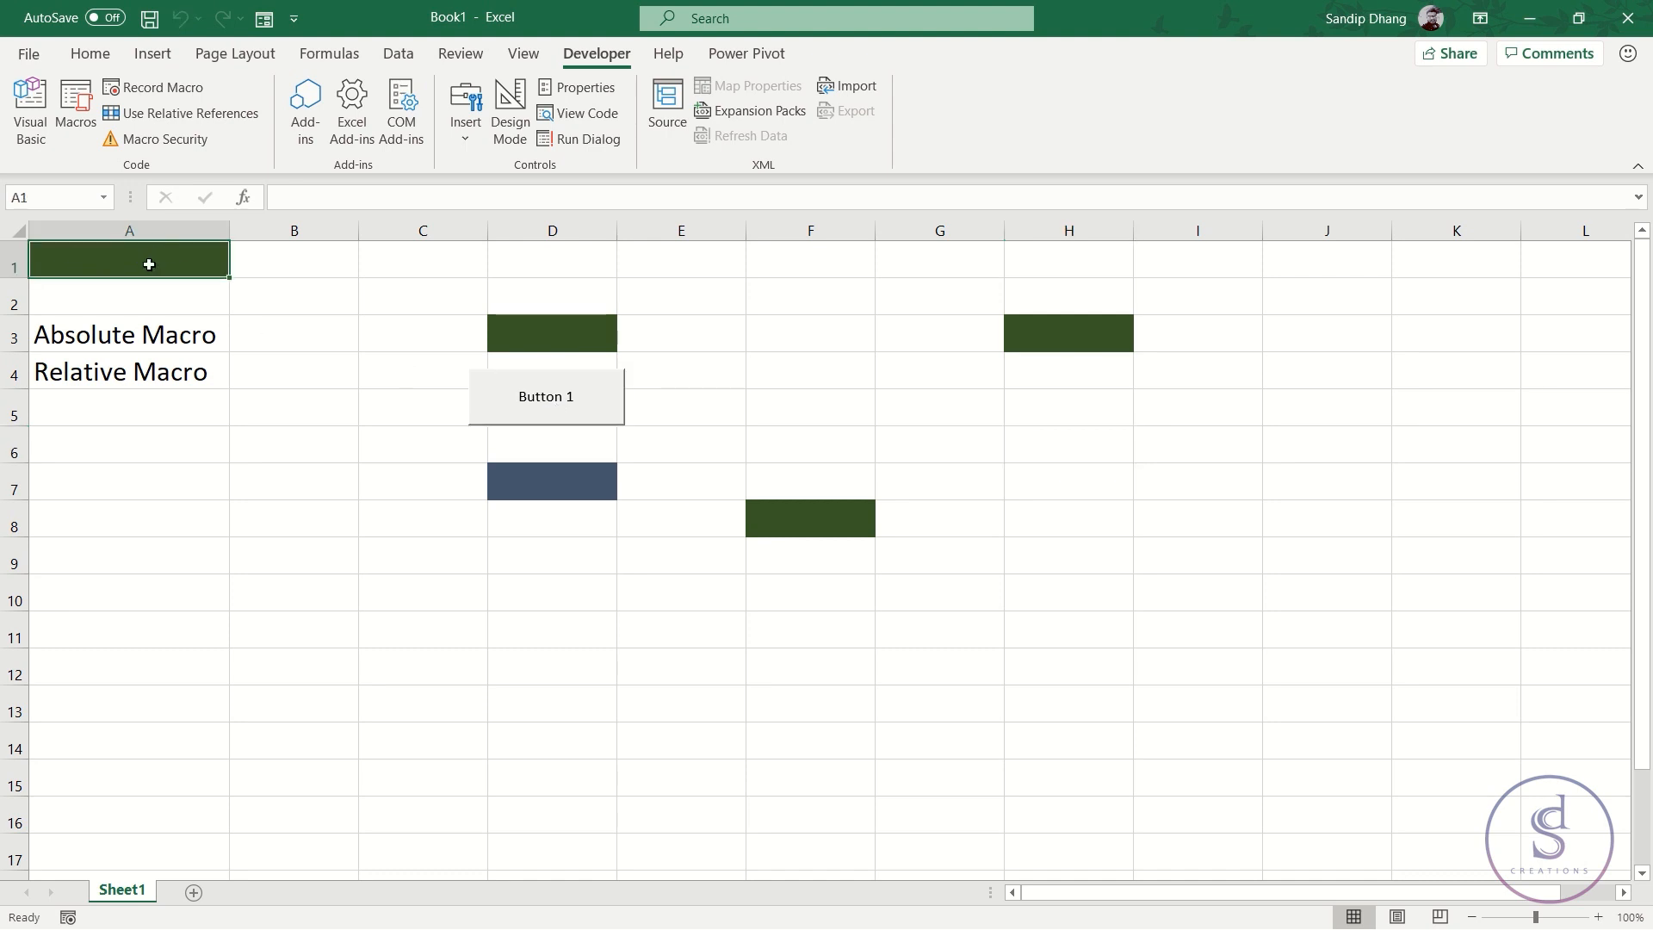
pyautogui.click(574, 412)
# Draw a rectangle shape about 1.99" wide and 0.51" high beside Button 1, across columns E and F
pyautogui.click(145, 59)
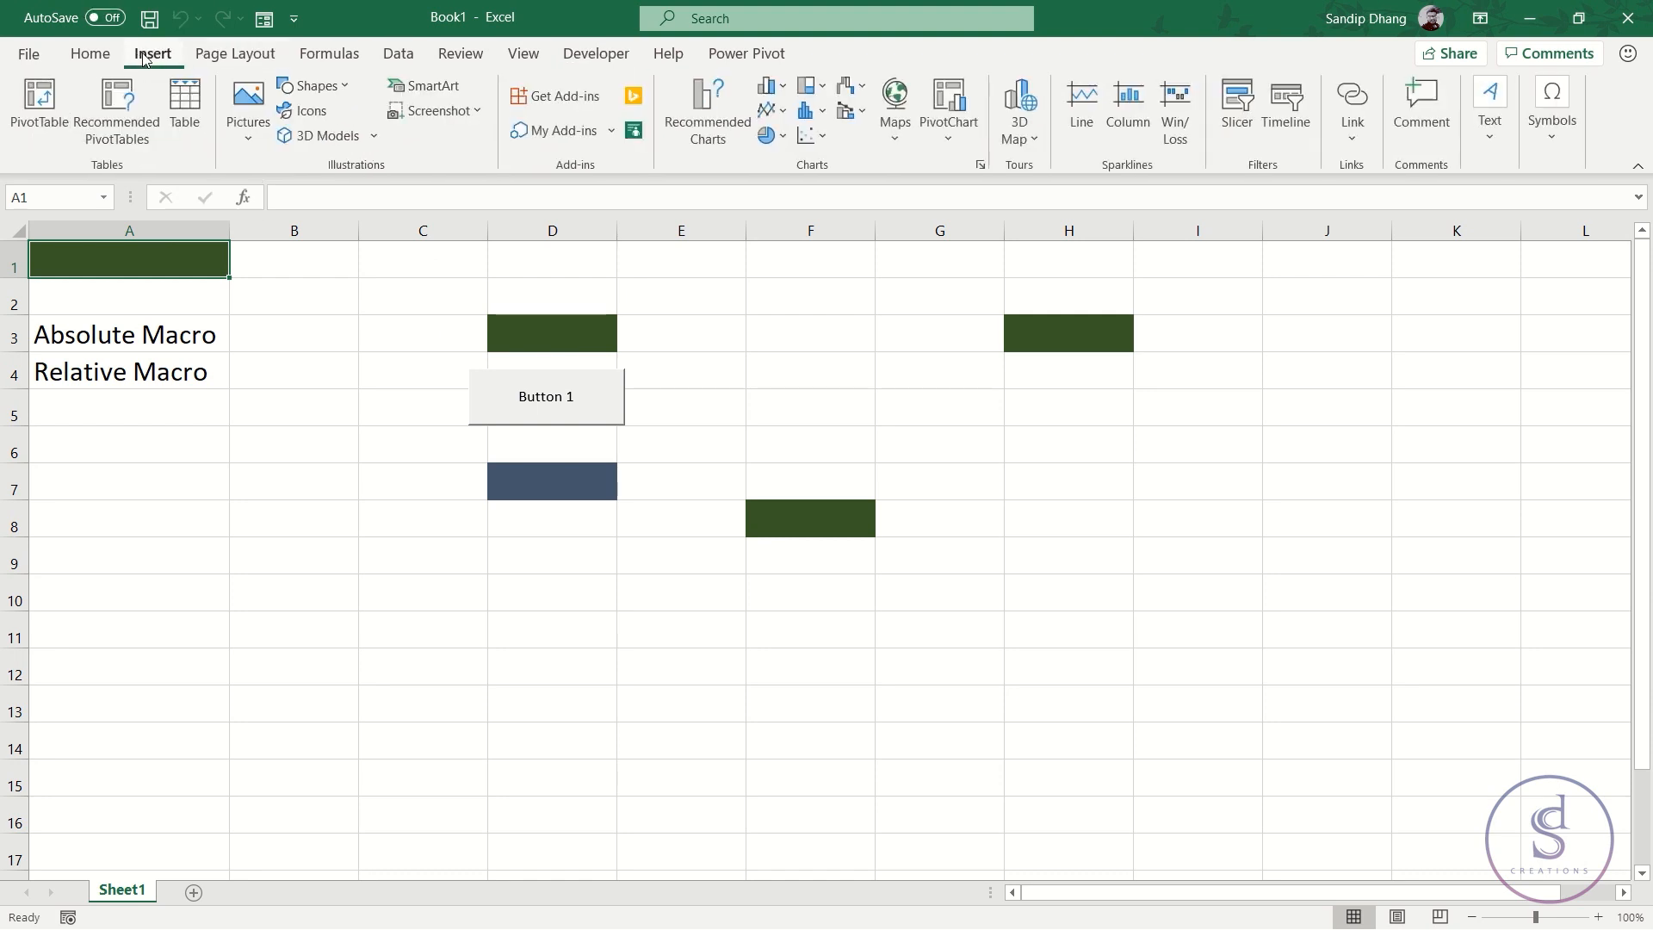
pyautogui.click(345, 86)
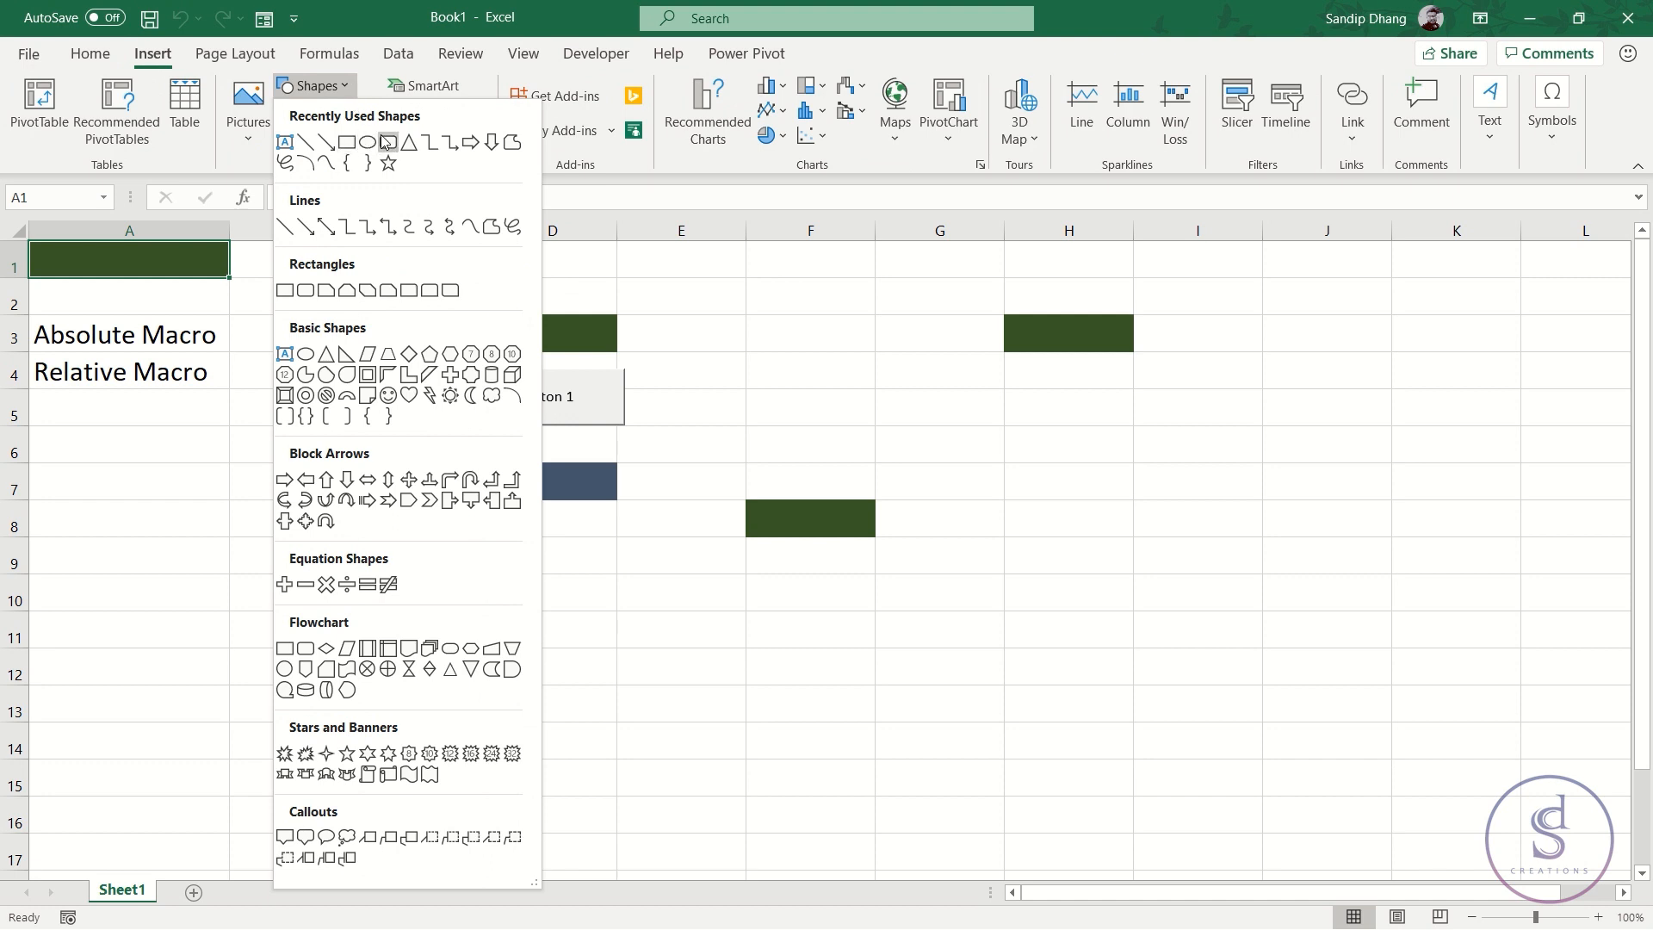
pyautogui.click(348, 142)
pyautogui.moveTo(662, 371)
pyautogui.mouseDown()
pyautogui.moveTo(668, 399)
pyautogui.moveTo(869, 423)
pyautogui.mouseUp()
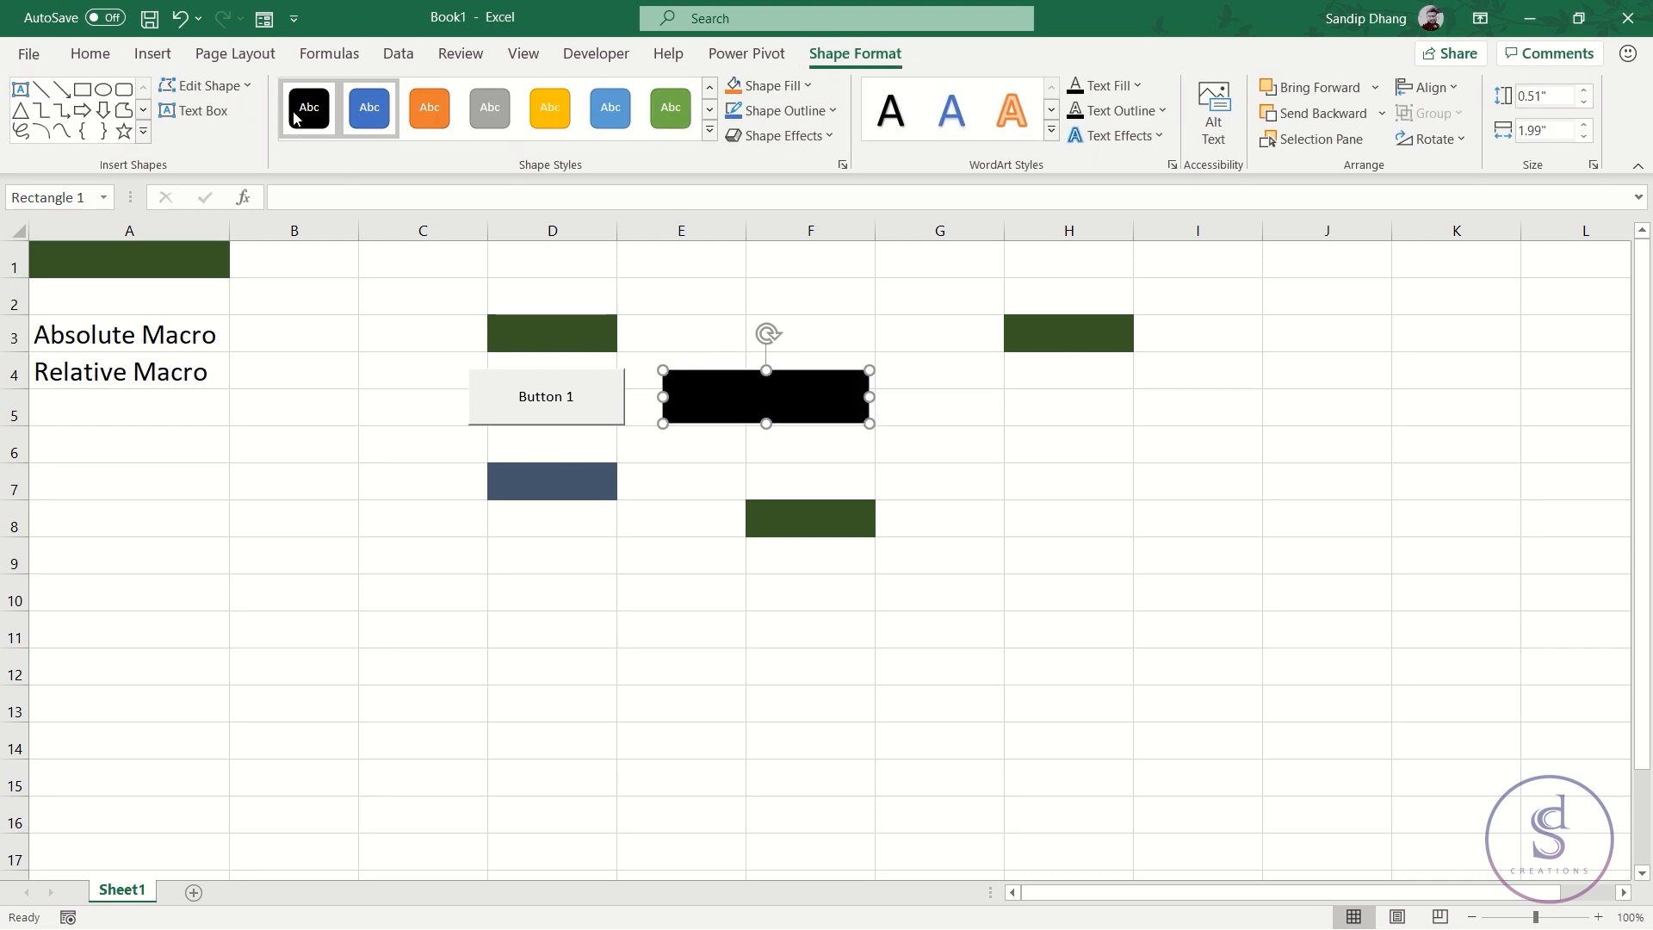
# Label the rectangle "Click" with the text centered horizontally and vertically at font size 16
pyautogui.click(86, 54)
pyautogui.click(464, 129)
pyautogui.click(464, 96)
pyautogui.click(375, 95)
pyautogui.click(374, 95)
pyautogui.click(374, 95)
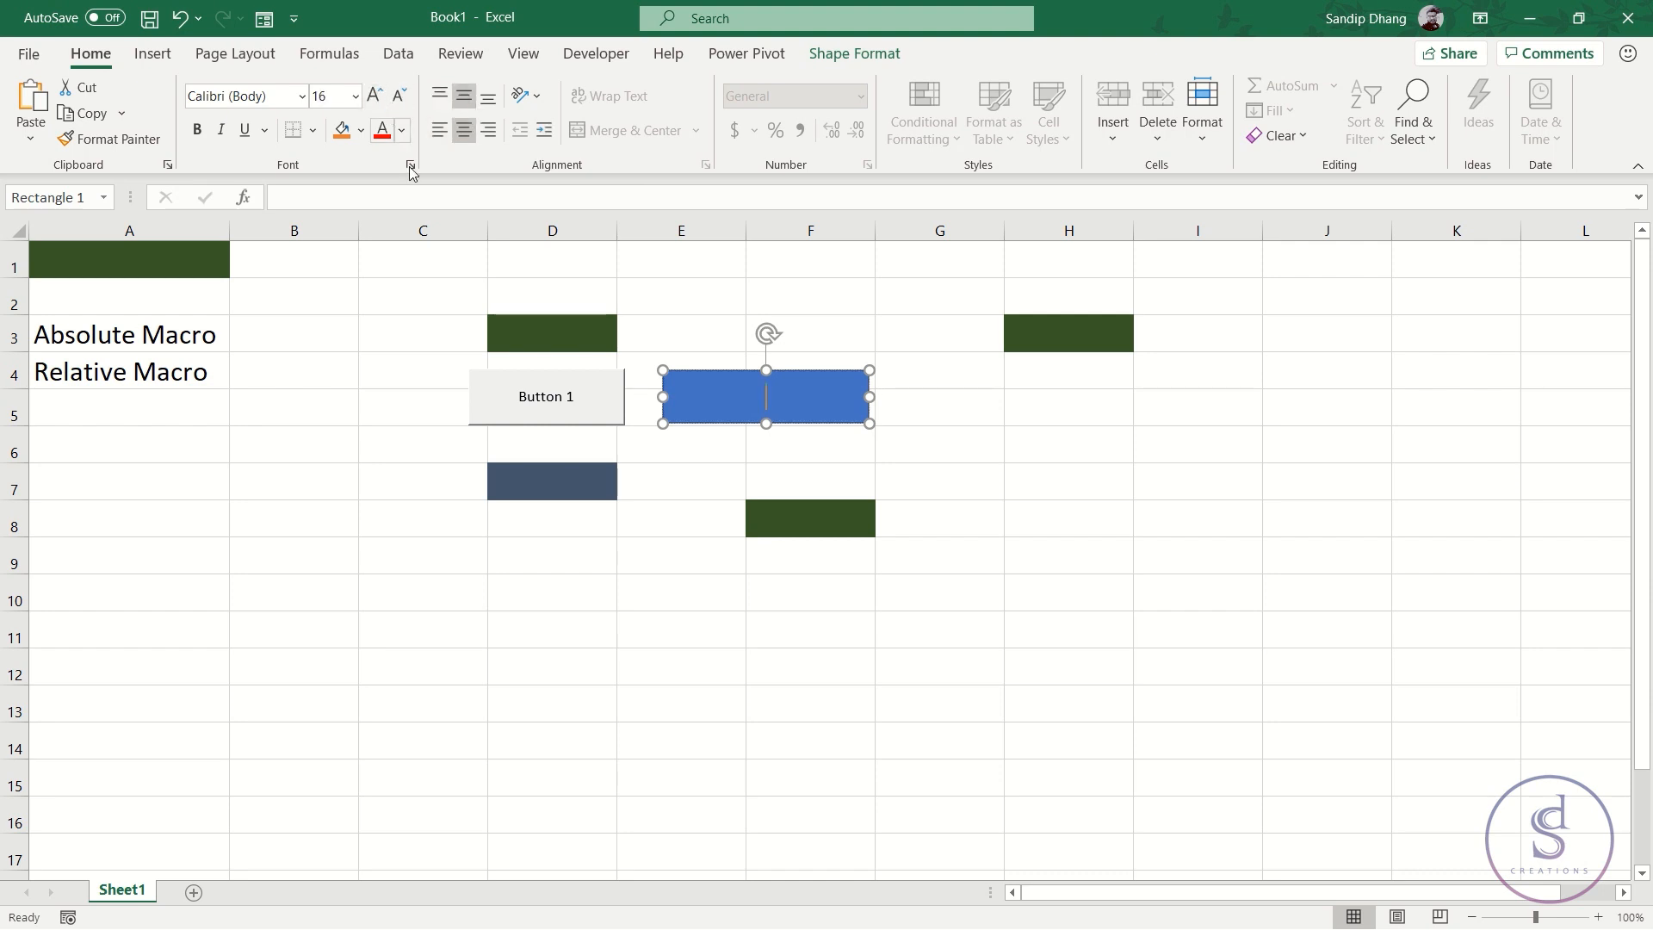
pyautogui.write('Click')
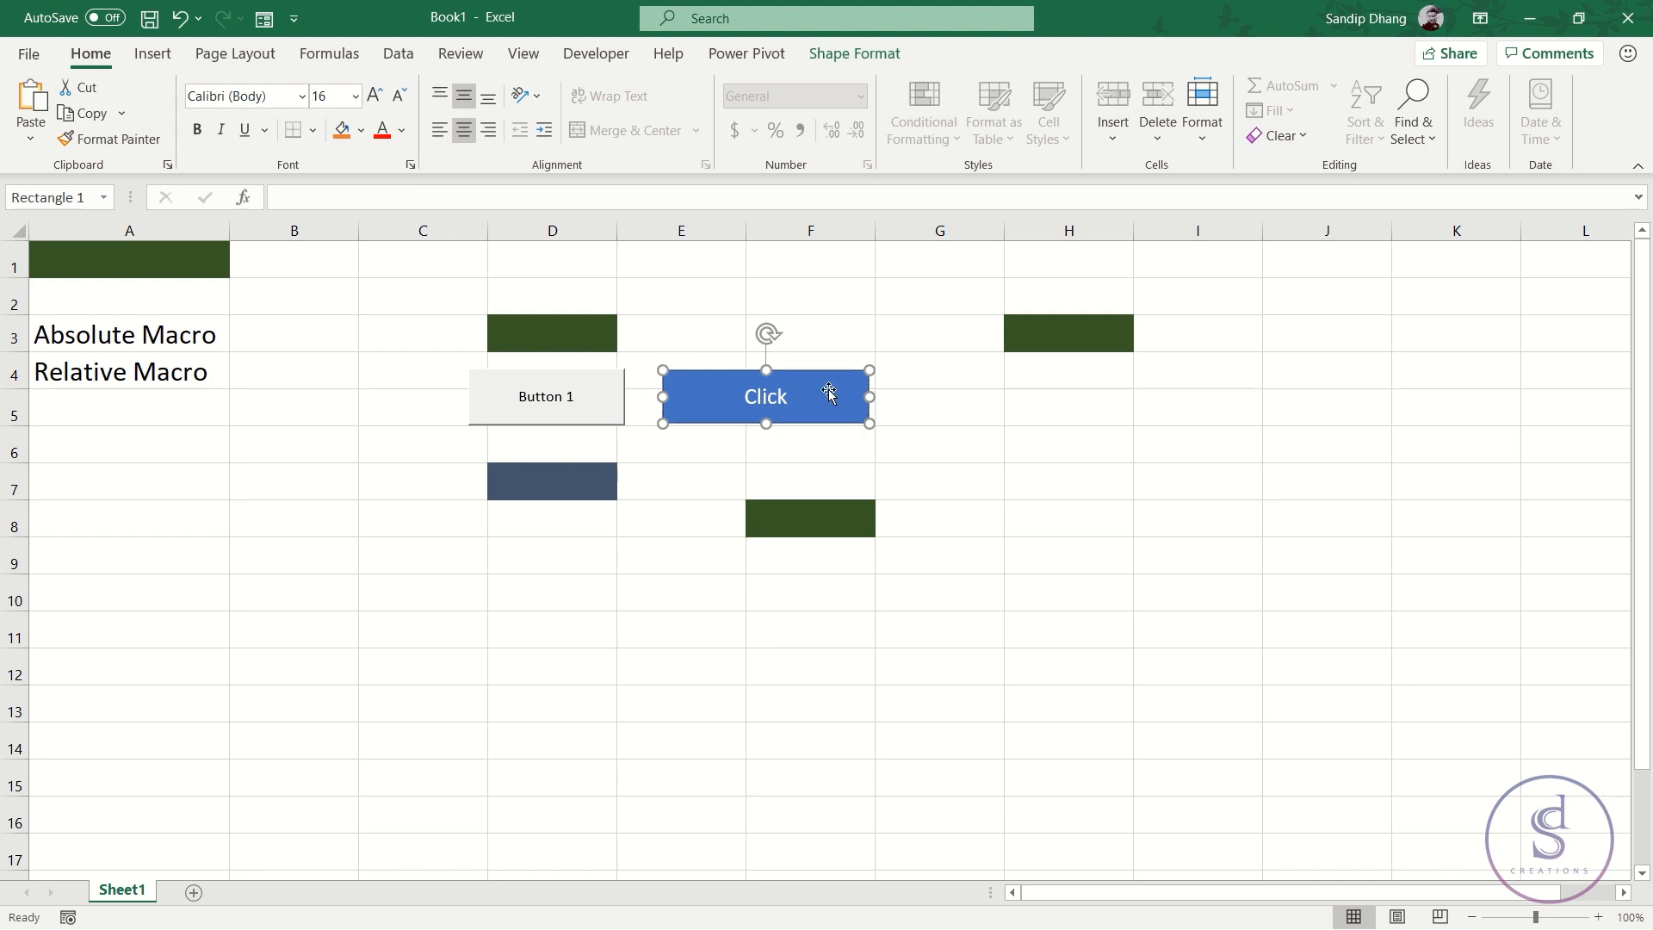
# Apply an outer shadow offset toward the bottom to the Click rectangle and deselect it
pyautogui.click(839, 54)
pyautogui.click(777, 136)
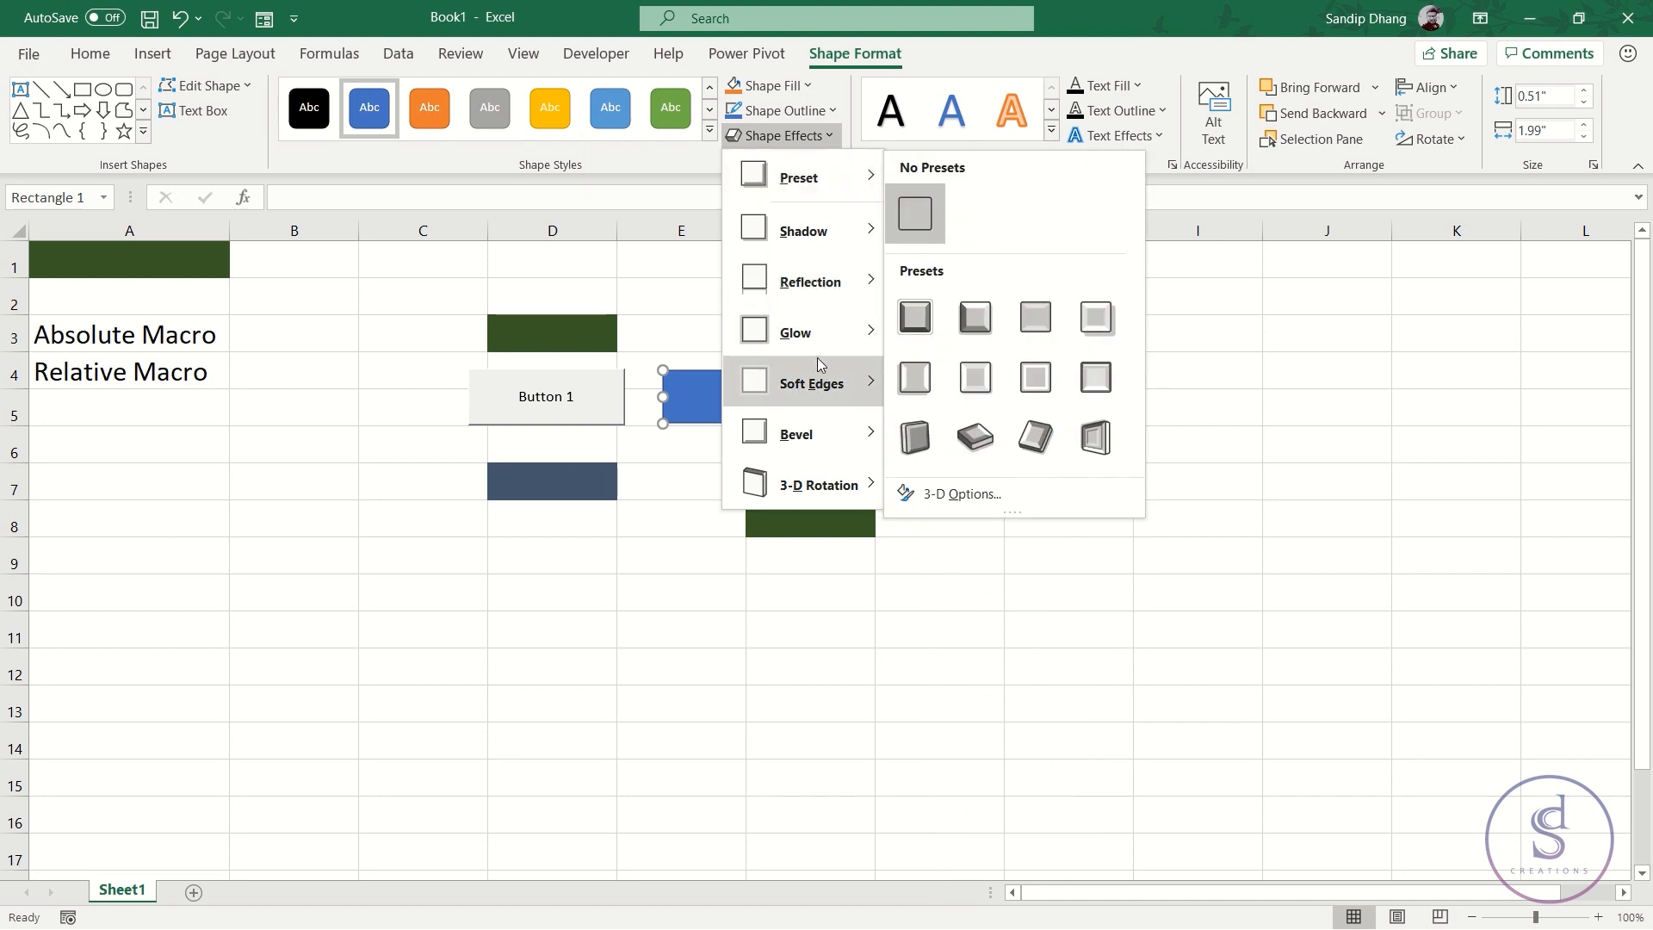
pyautogui.moveTo(823, 240)
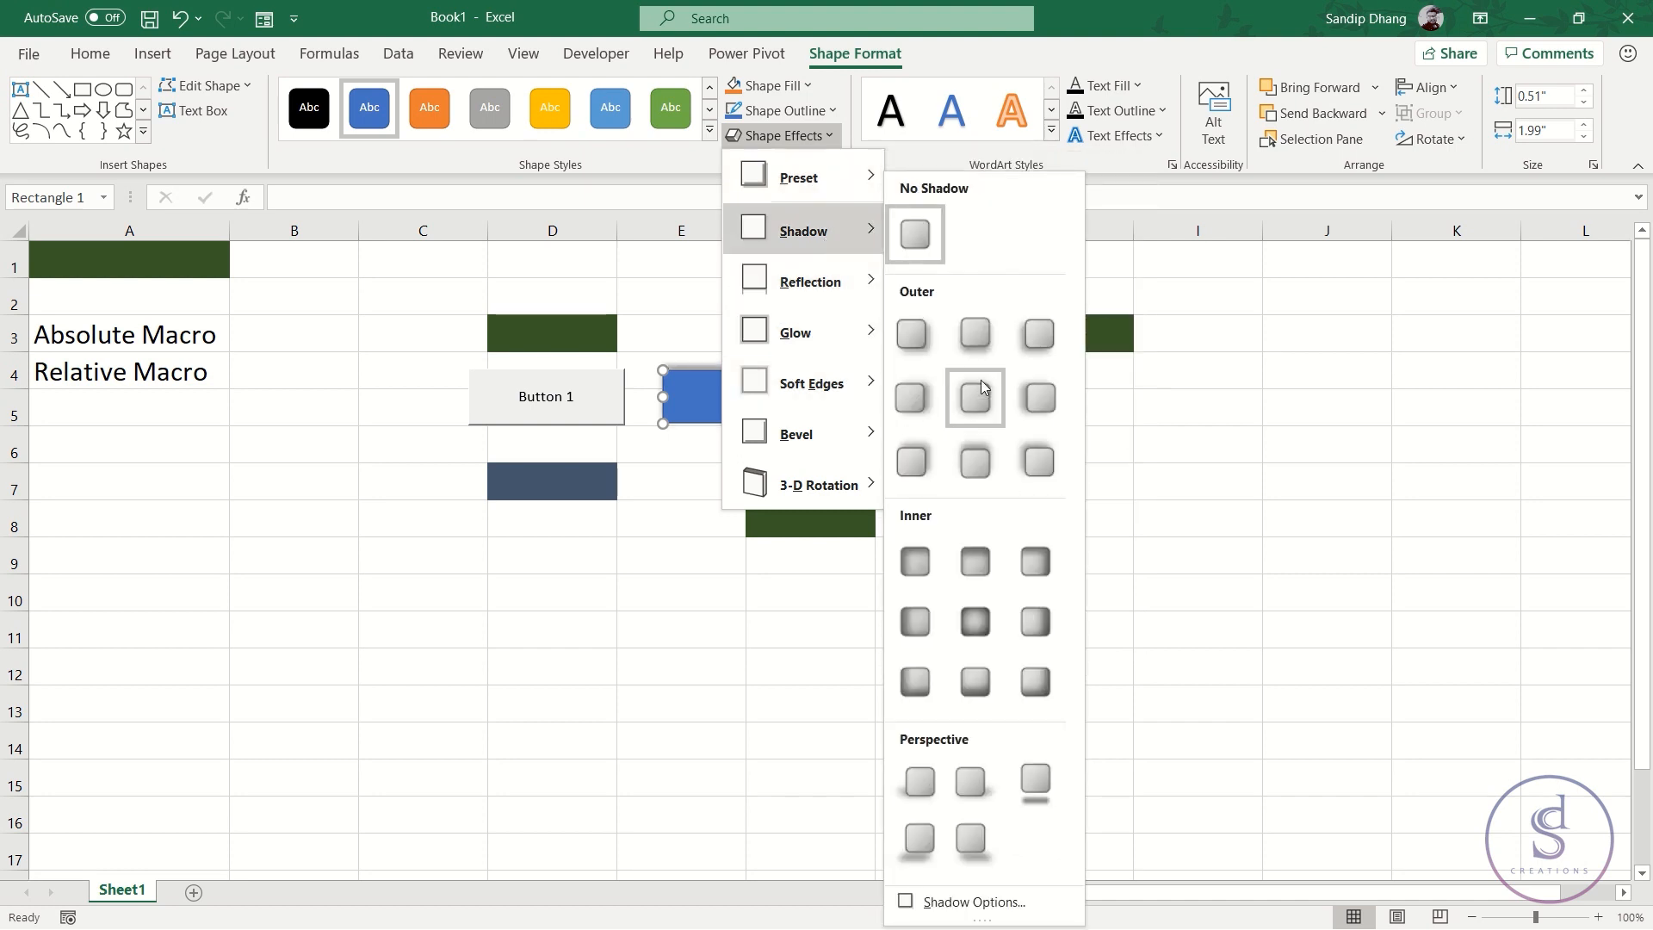
pyautogui.click(981, 345)
pyautogui.click(1023, 514)
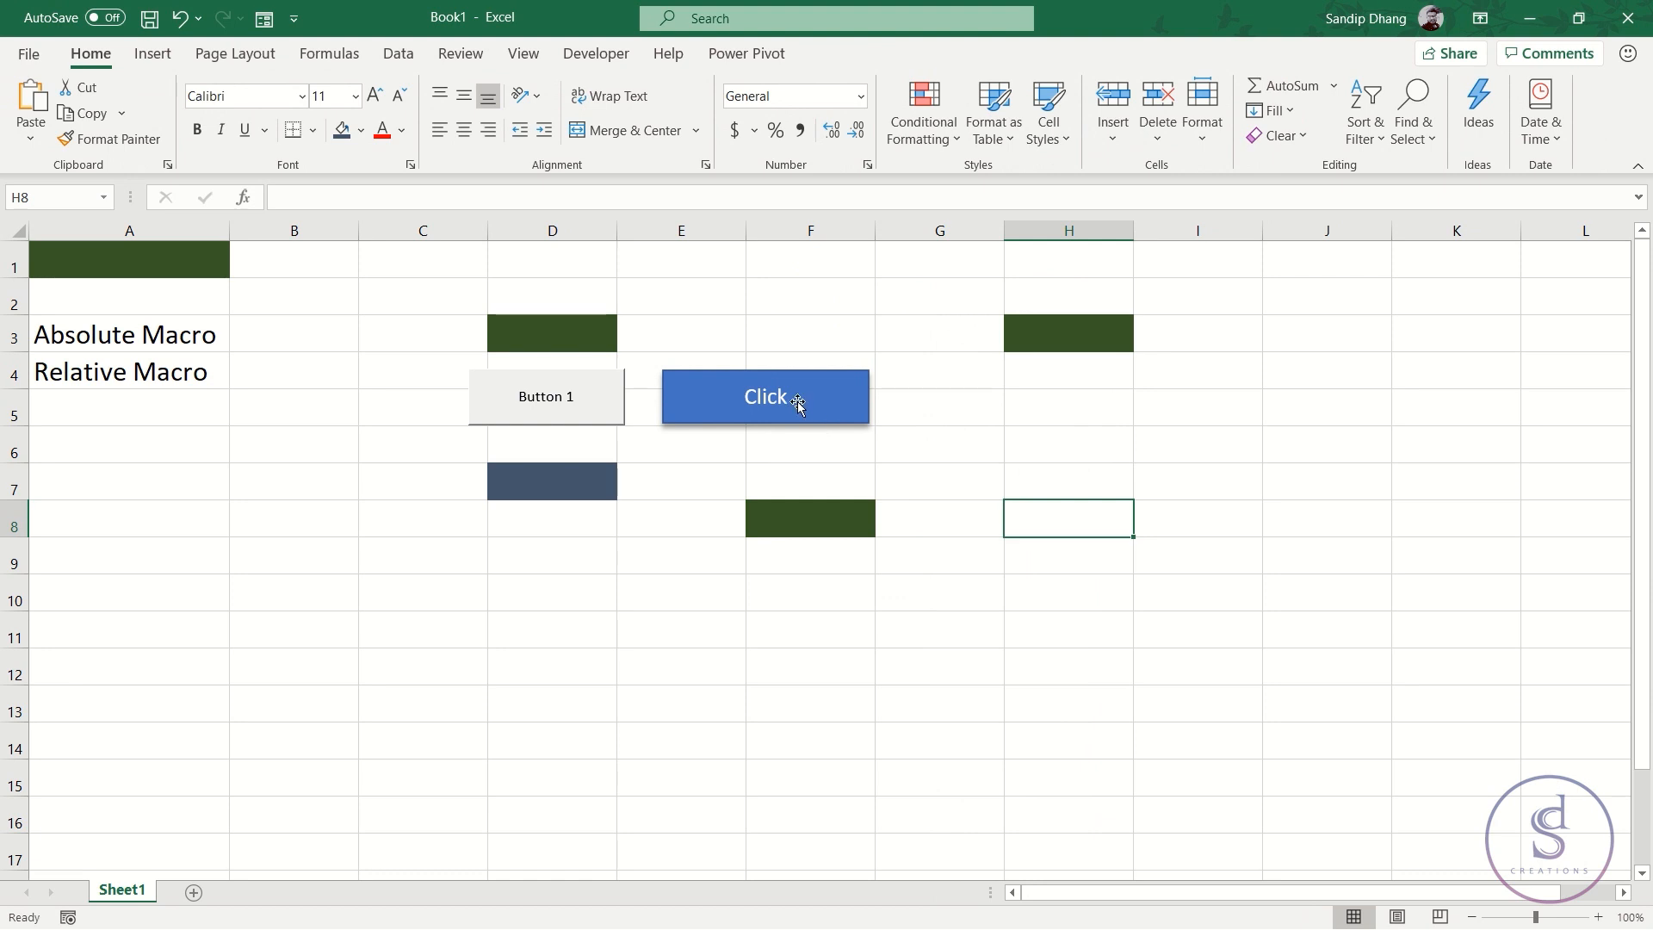
# Assign Macro2 to the Click rectangle
pyautogui.rightClick(823, 395)
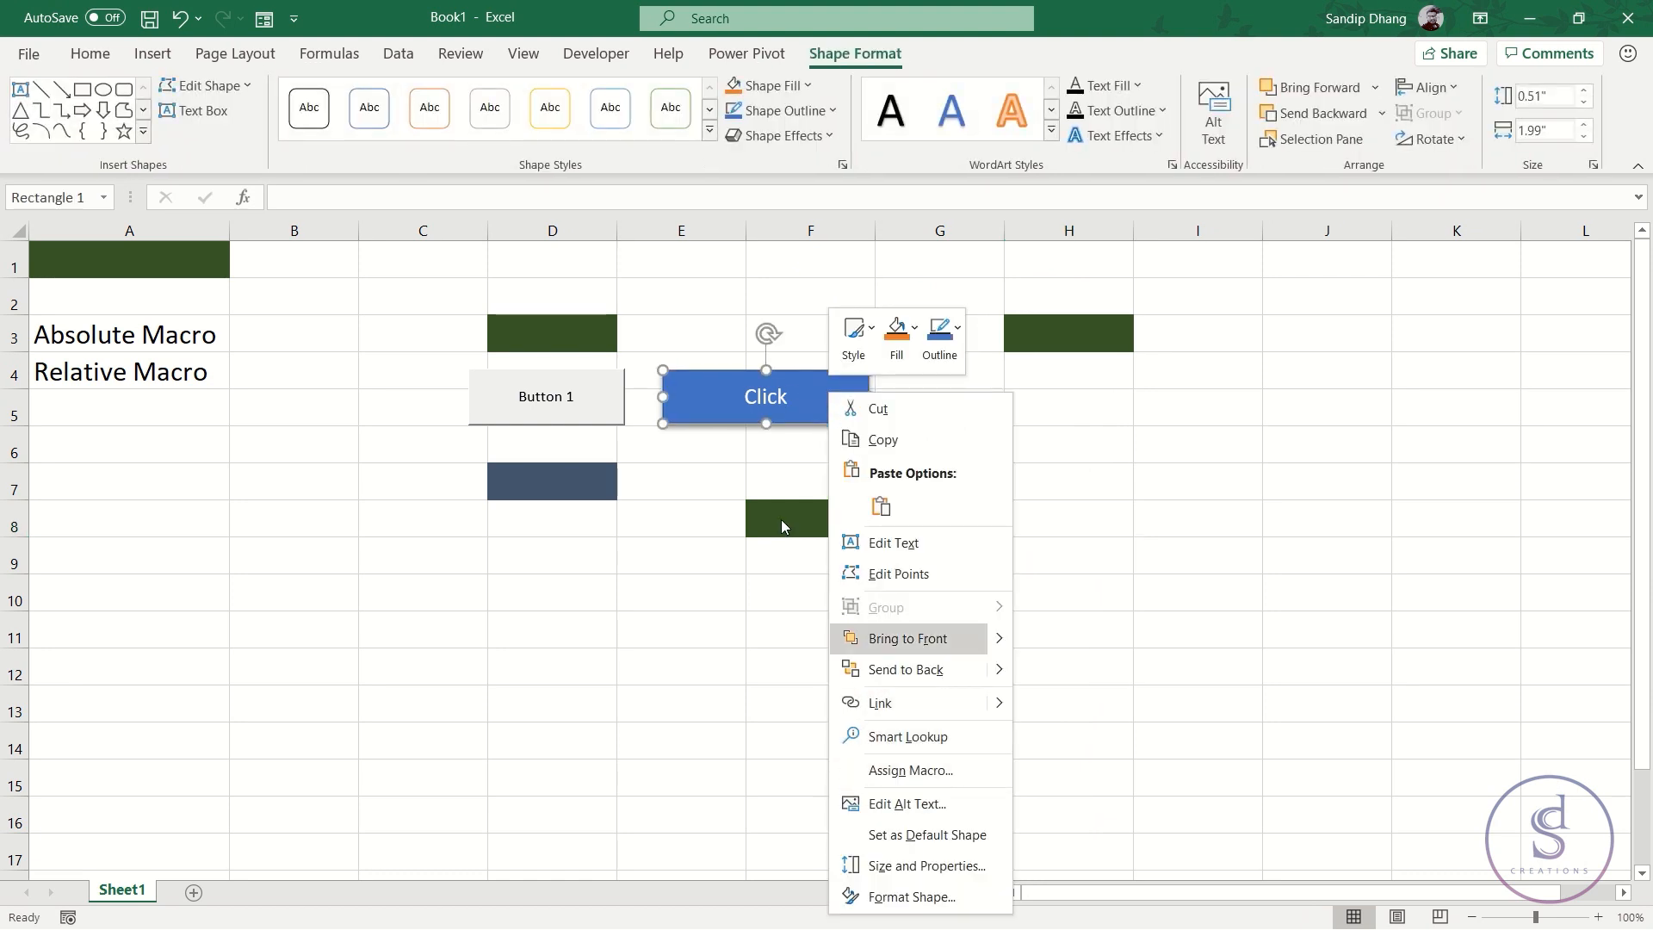
pyautogui.click(915, 769)
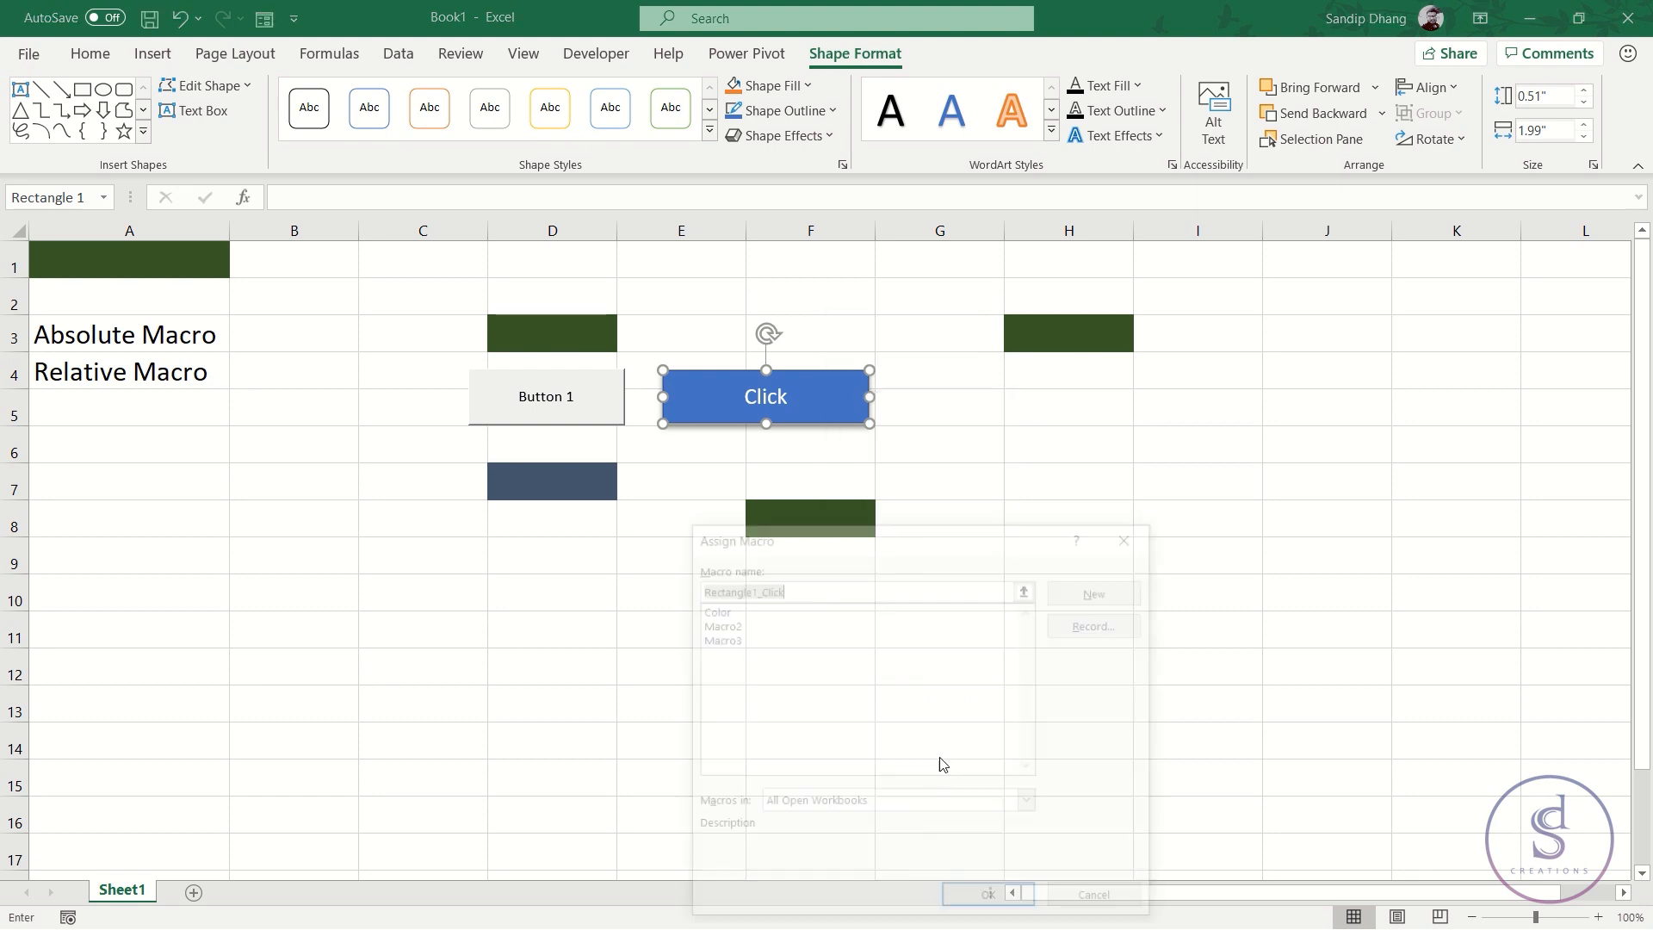
pyautogui.moveTo(807, 553); pyautogui.dragTo(1069, 331)
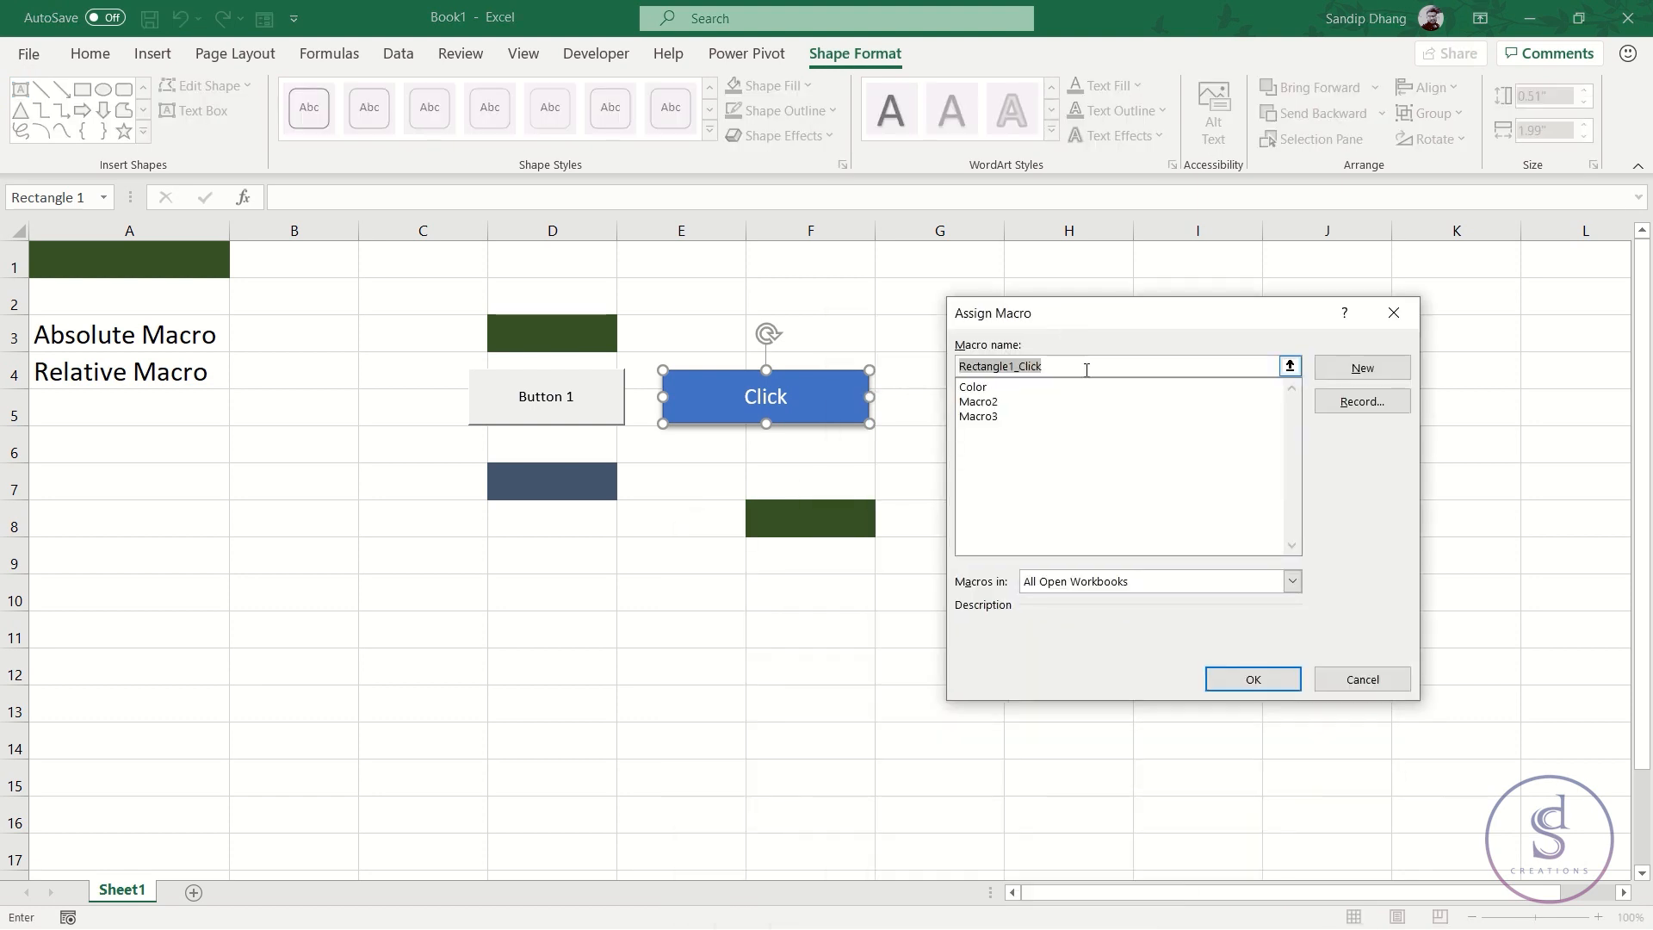
pyautogui.click(982, 401)
pyautogui.click(1247, 680)
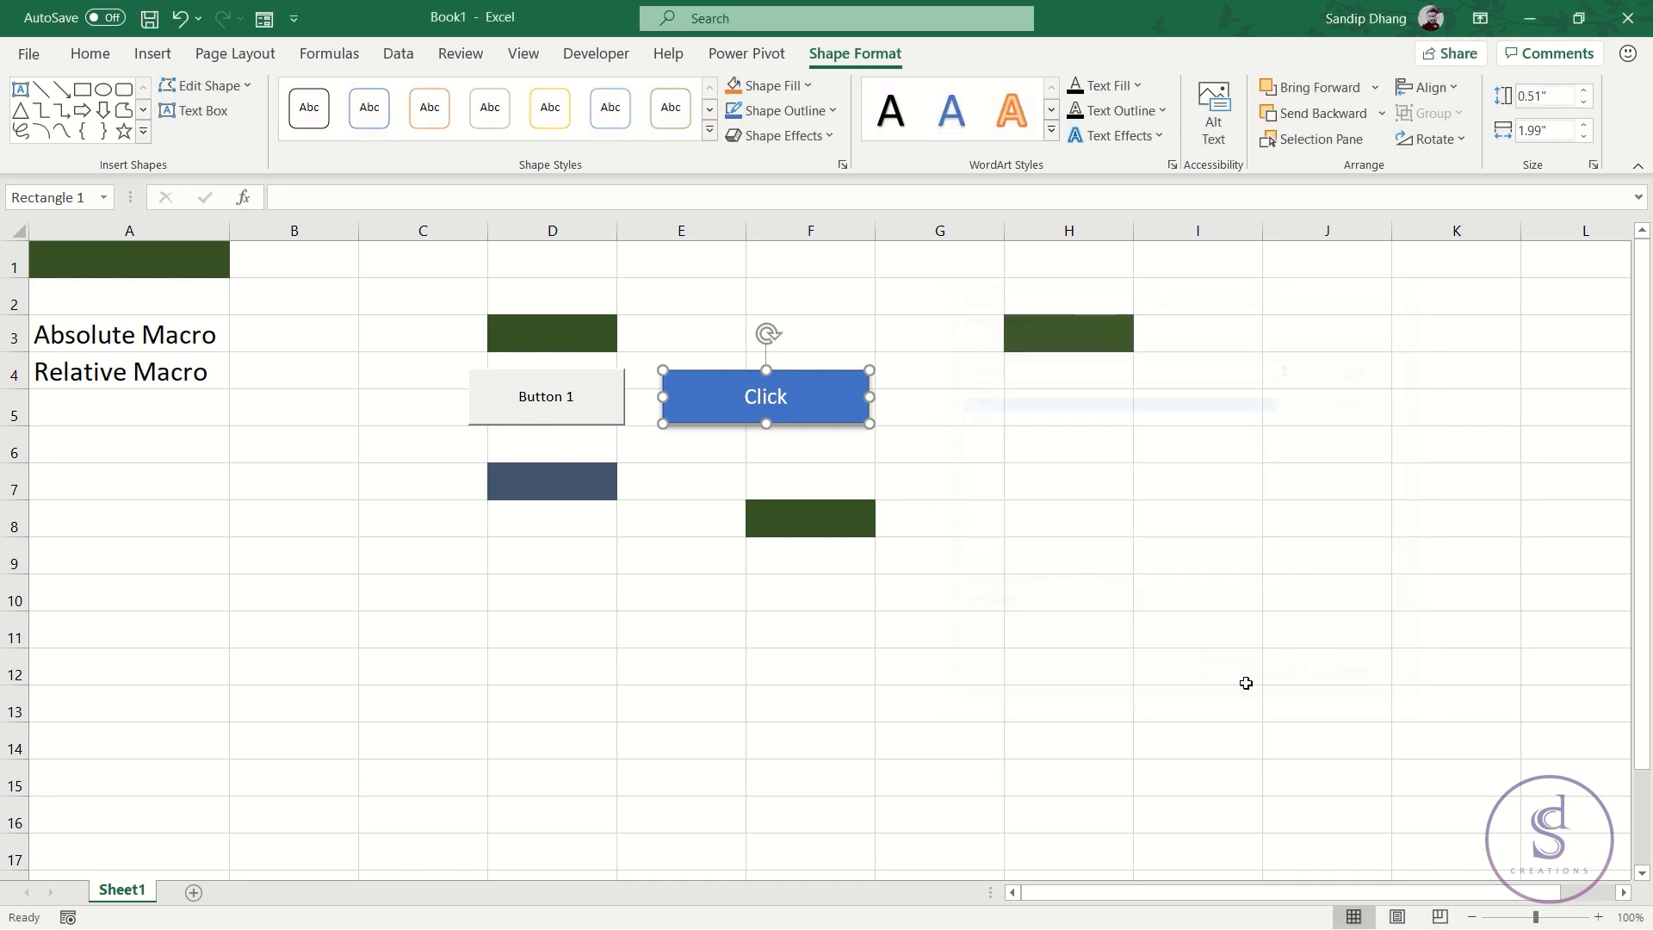
# Run the macro with the Click shape on cells I5, J9 and I8 one after another
pyautogui.click(1056, 439)
pyautogui.click(1234, 401)
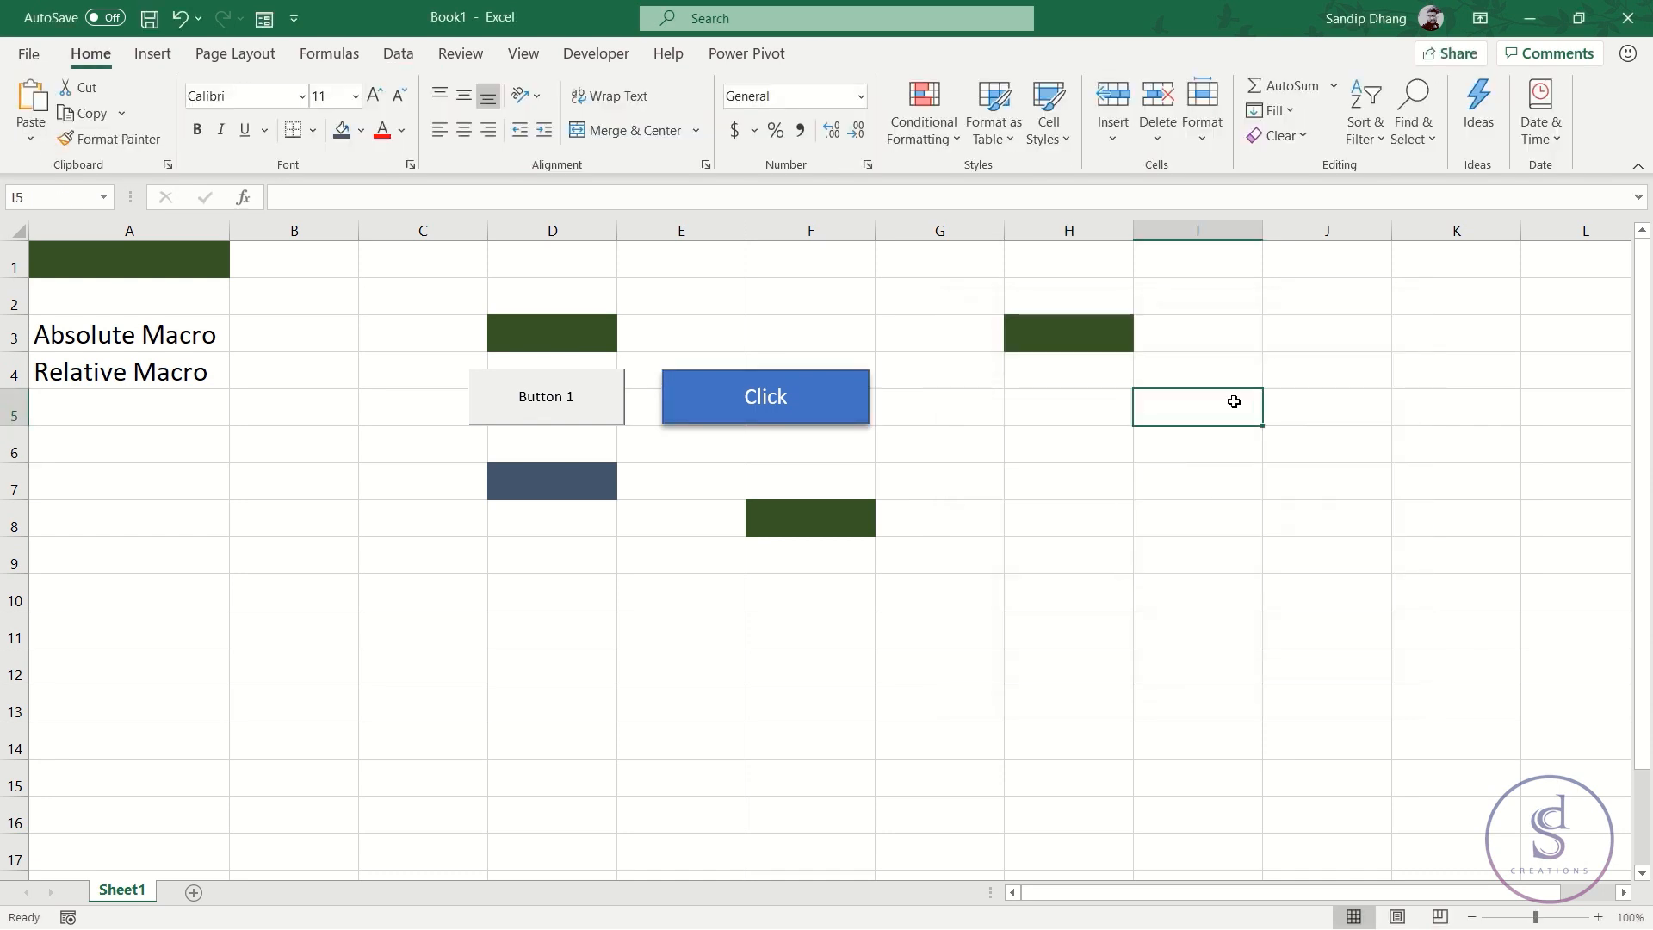
pyautogui.click(794, 413)
pyautogui.click(1312, 542)
pyautogui.click(793, 416)
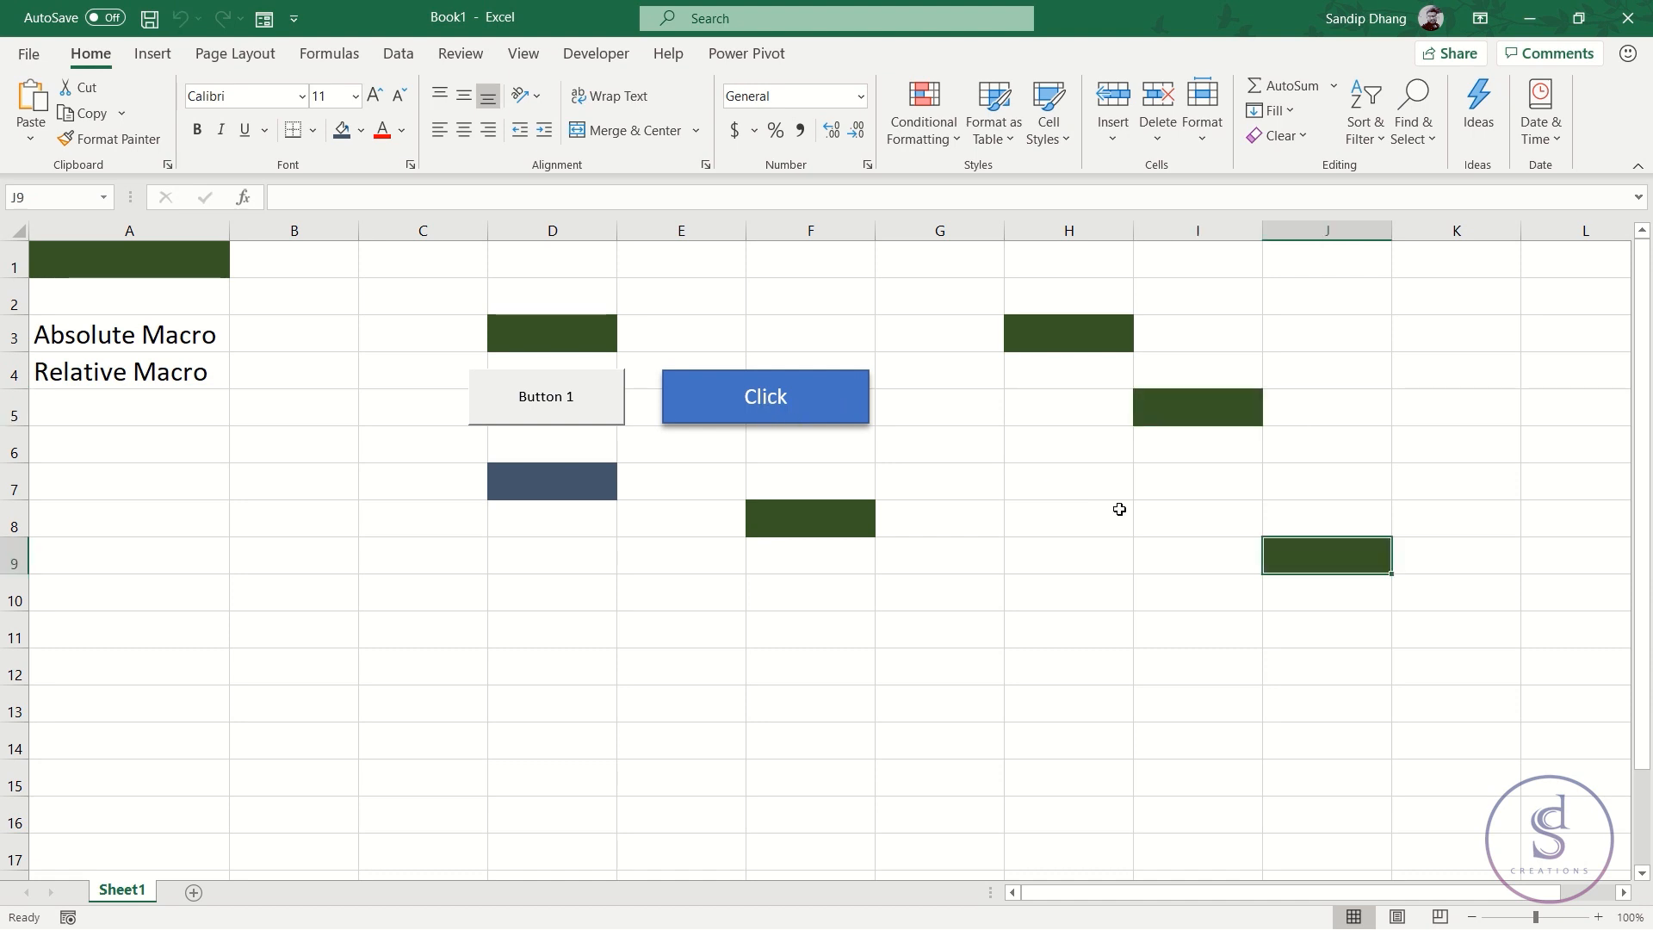
pyautogui.click(1202, 530)
pyautogui.click(792, 401)
# Color cells B7, H9, F2, G1 and G13 individually by running the Click shape's macro on each
pyautogui.click(284, 496)
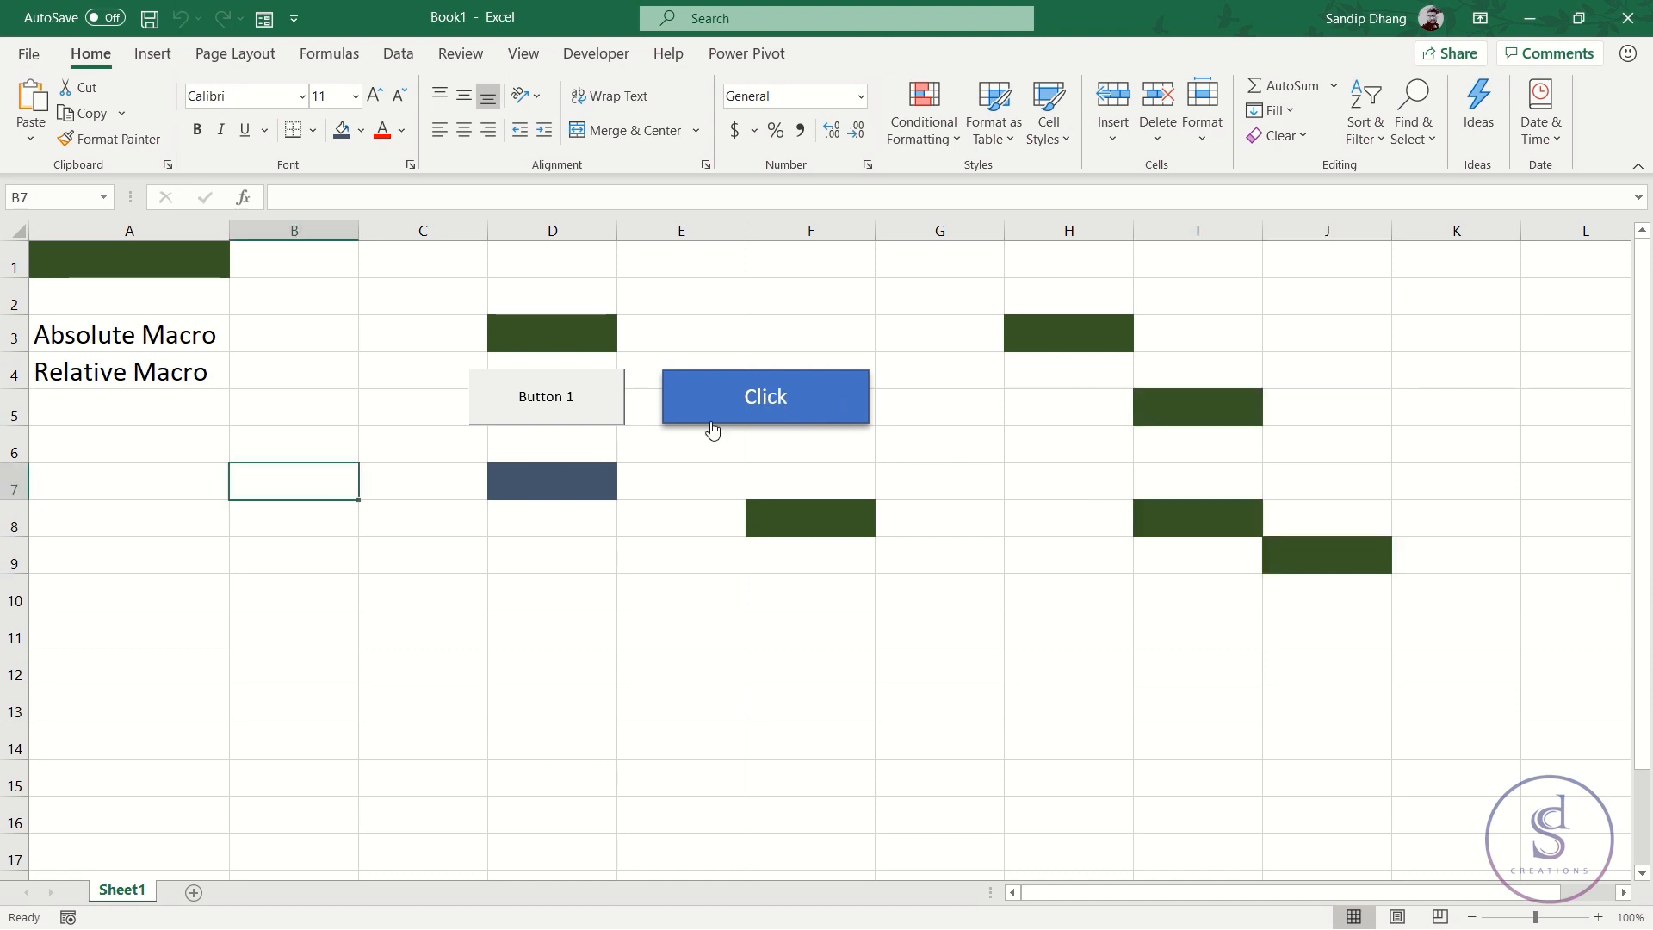
pyautogui.click(792, 411)
pyautogui.click(891, 308)
pyautogui.click(1094, 551)
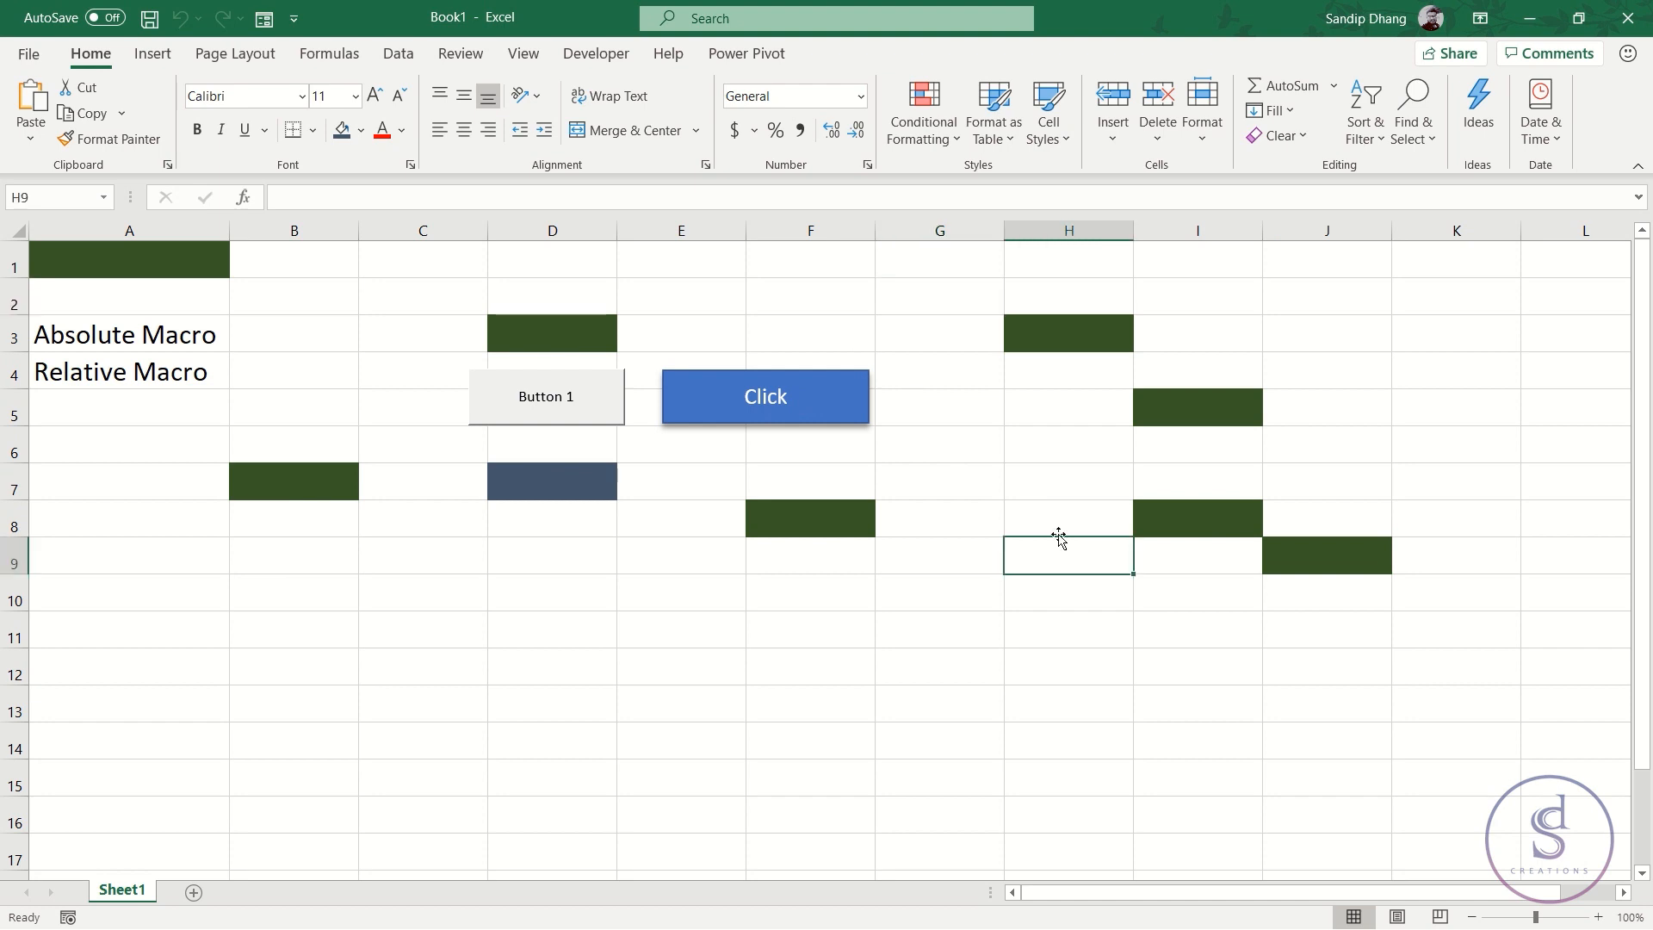
pyautogui.click(815, 420)
pyautogui.click(868, 295)
pyautogui.click(809, 407)
pyautogui.click(962, 265)
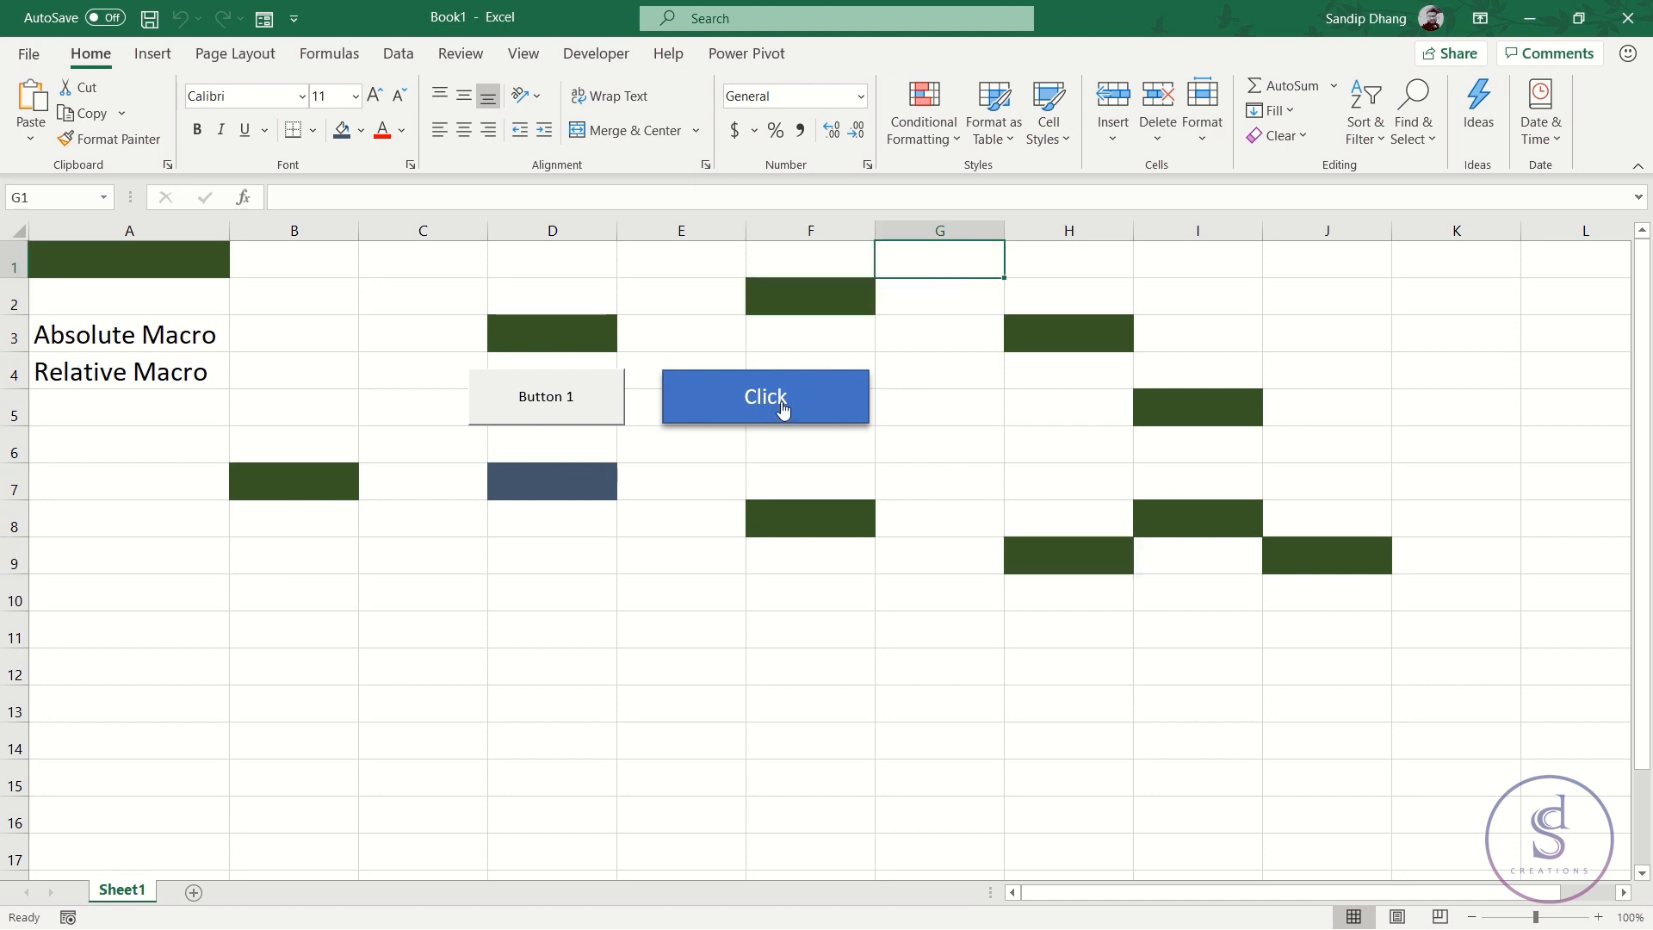
pyautogui.click(783, 410)
pyautogui.click(896, 690)
pyautogui.click(765, 387)
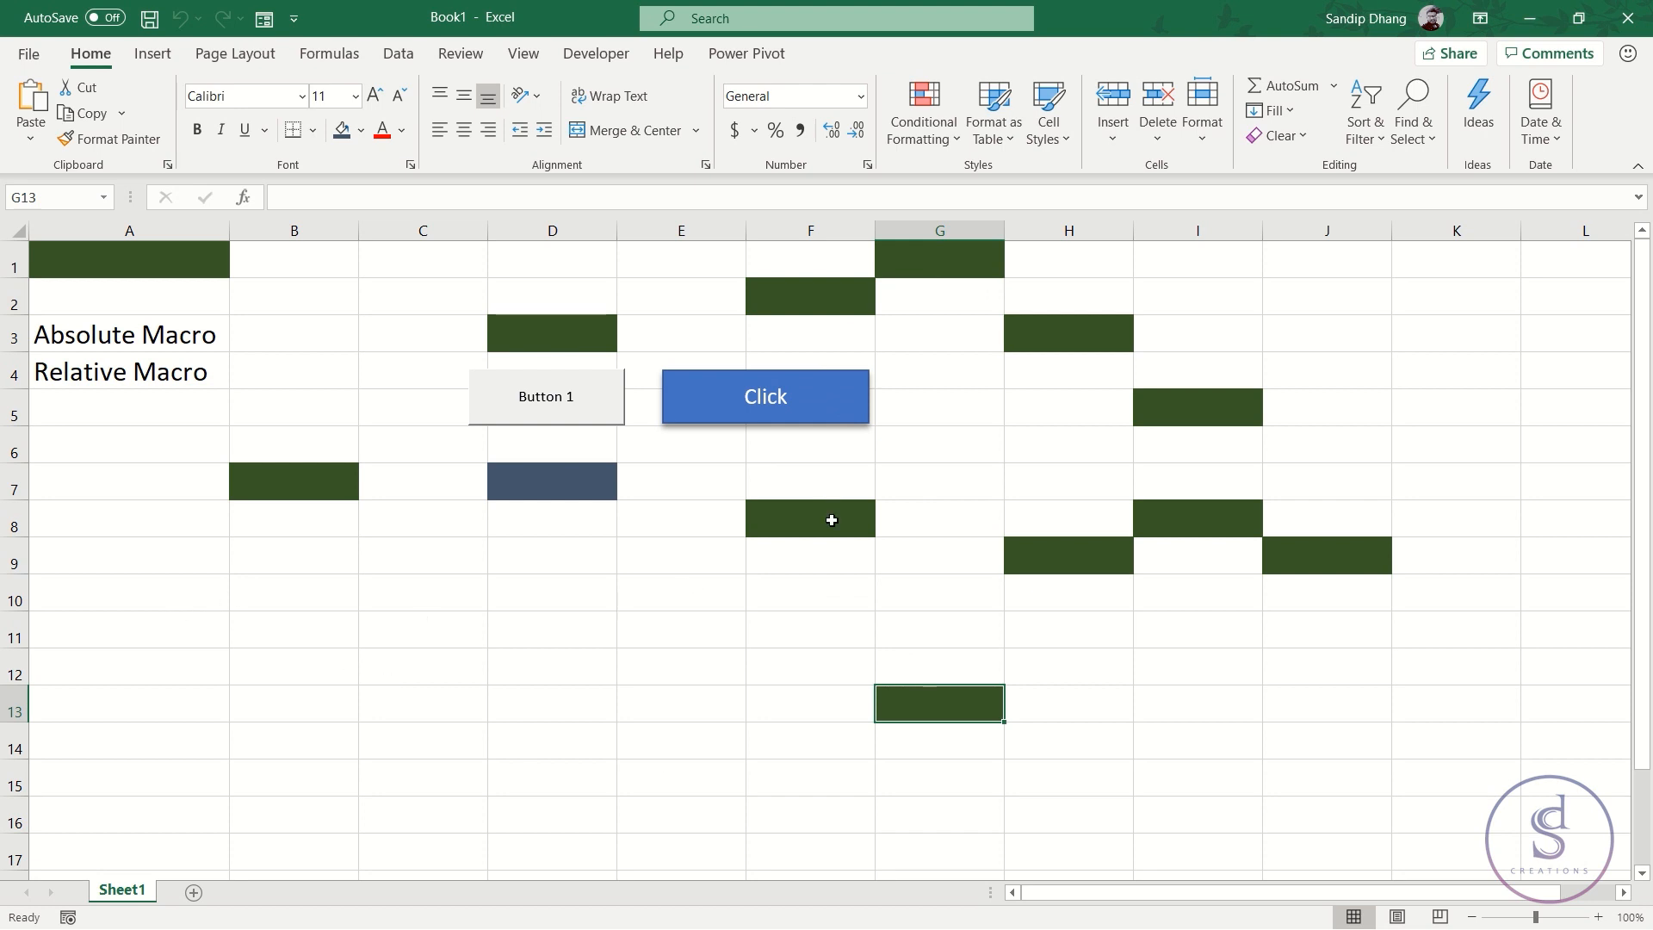
# Color the range A10:E15 by running the Click shape's macro on the whole selection
pyautogui.moveTo(185, 612); pyautogui.dragTo(732, 779)
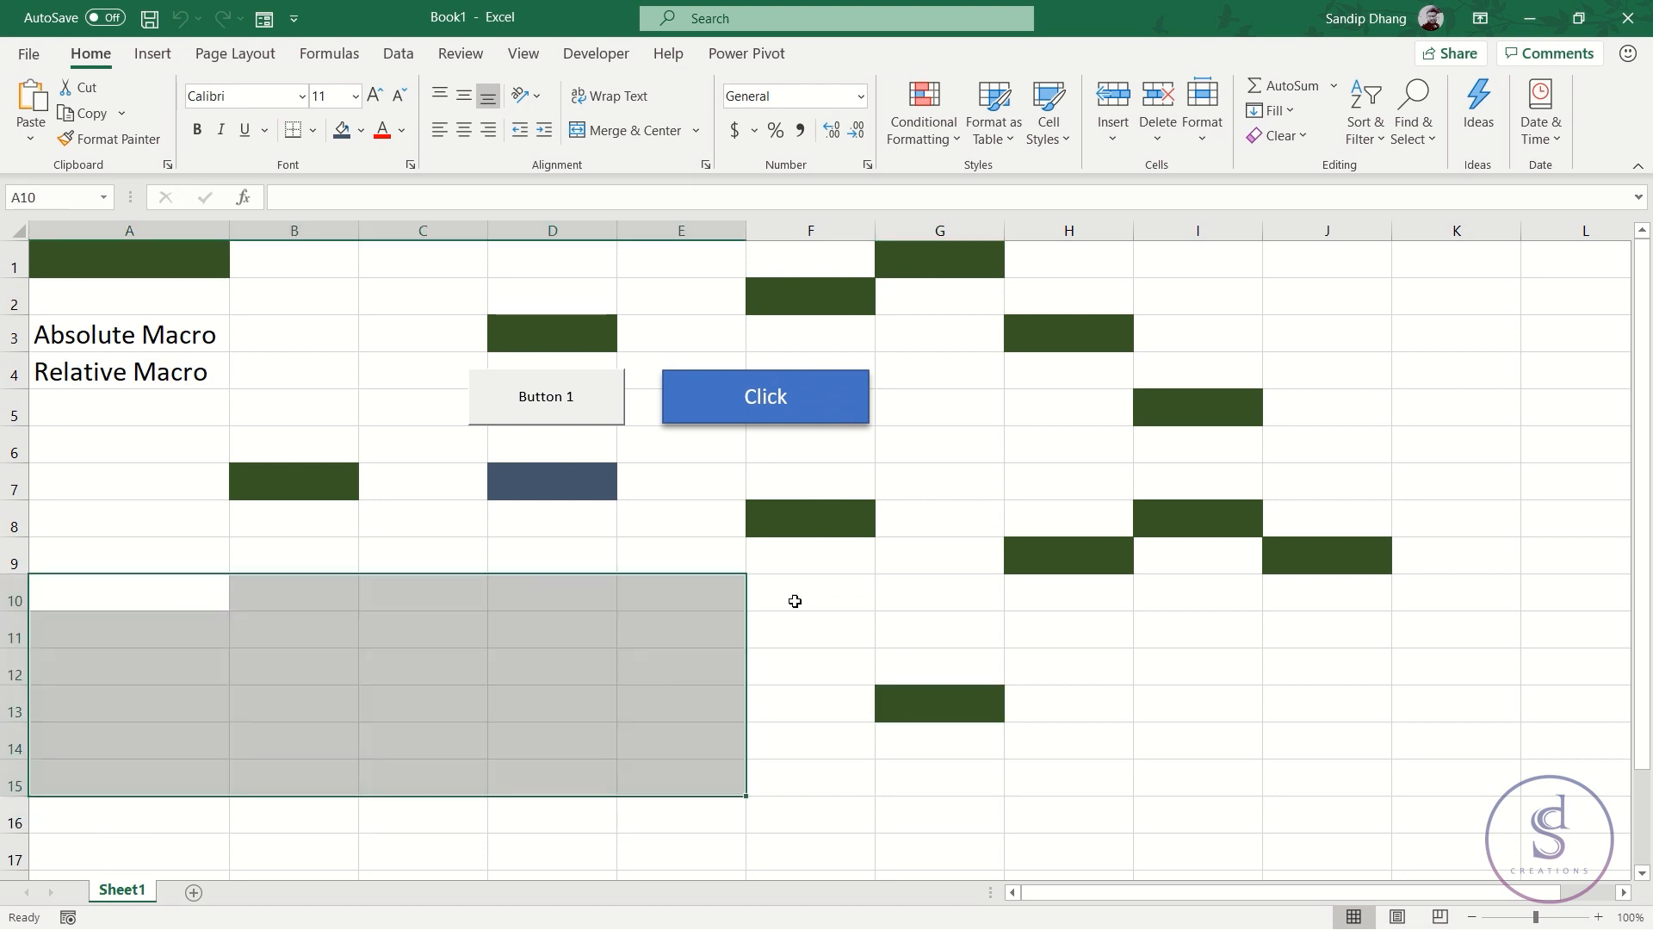
pyautogui.click(831, 400)
pyautogui.click(650, 658)
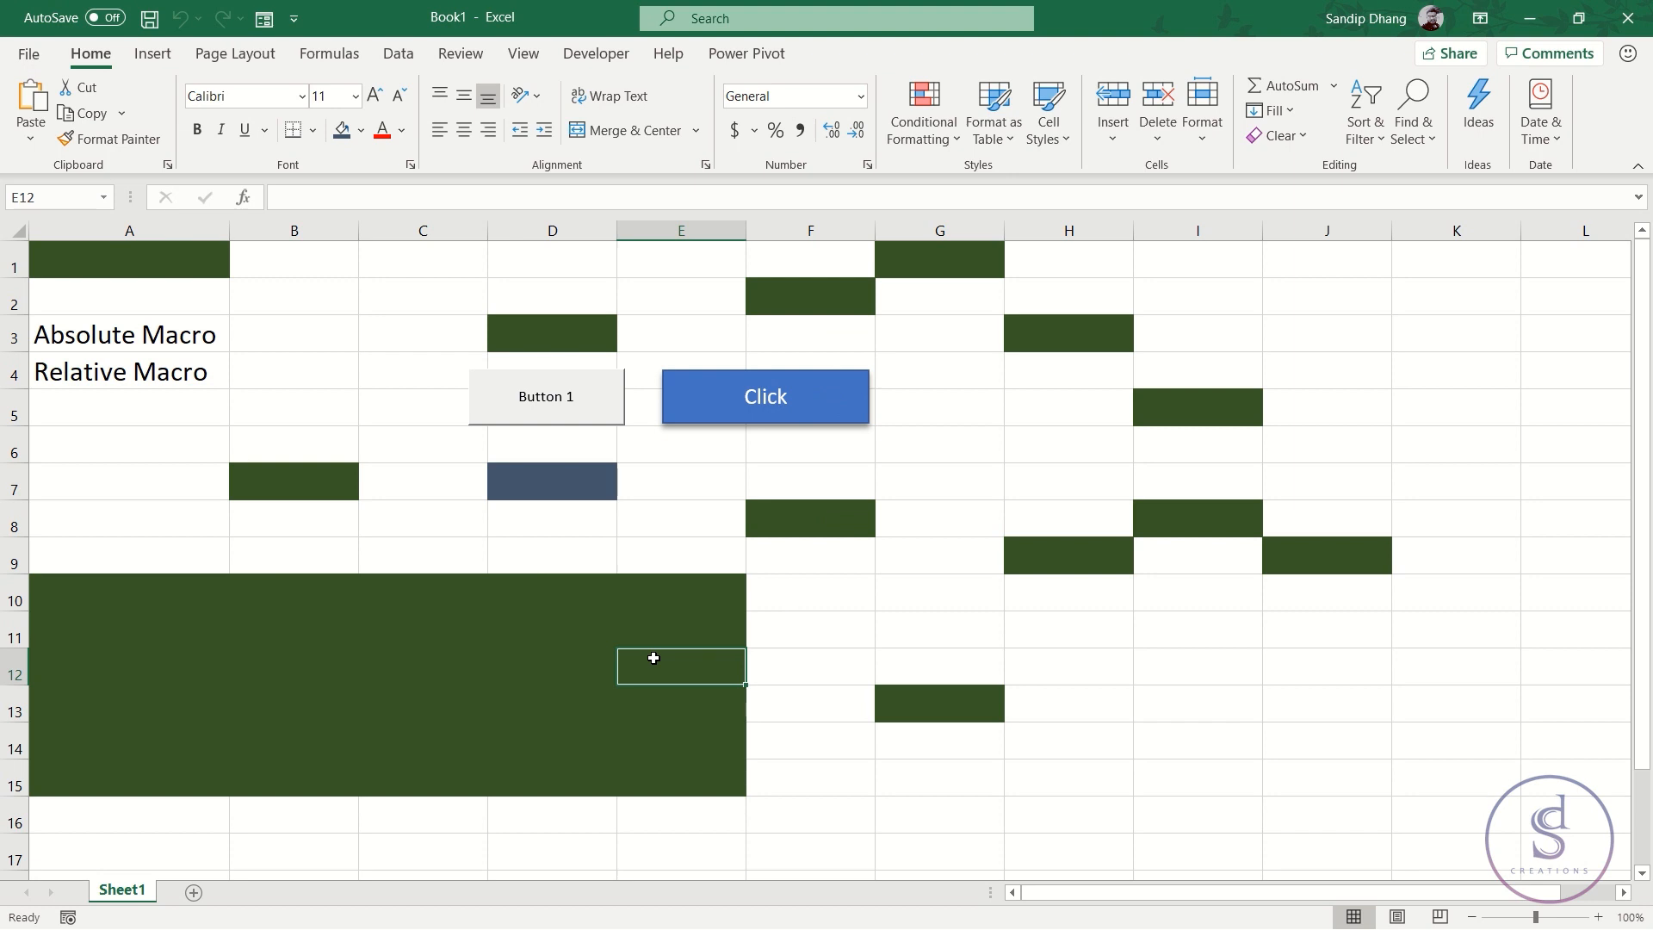
pyautogui.click(88, 603)
pyautogui.moveTo(88, 603); pyautogui.dragTo(656, 763)
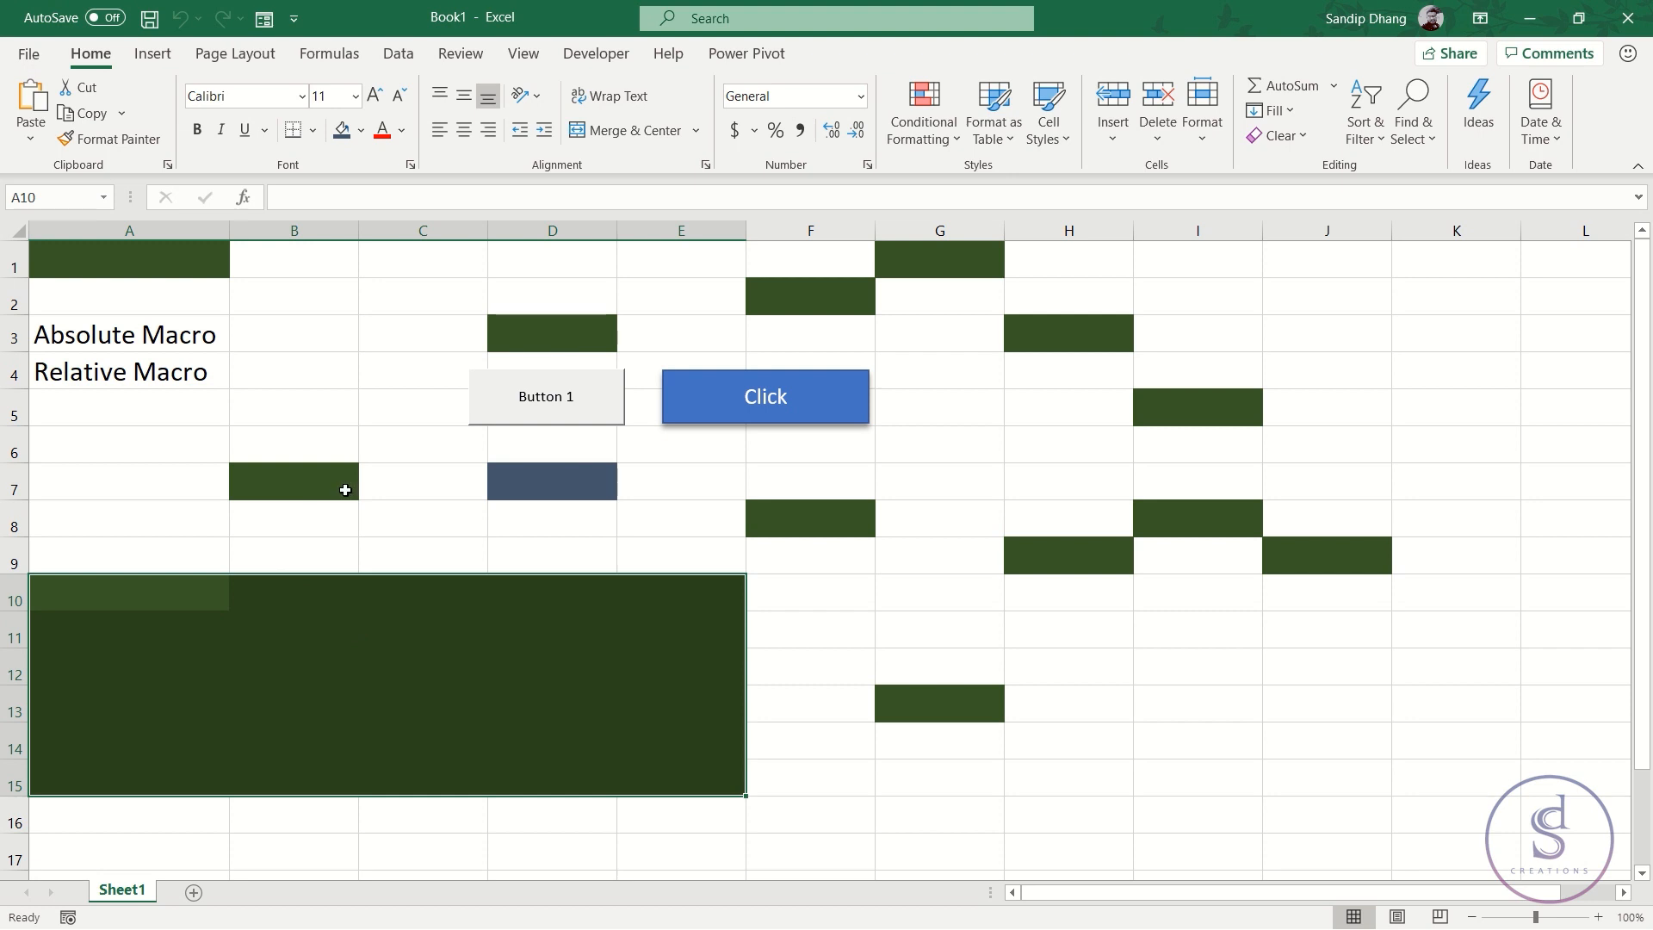
pyautogui.click(324, 474)
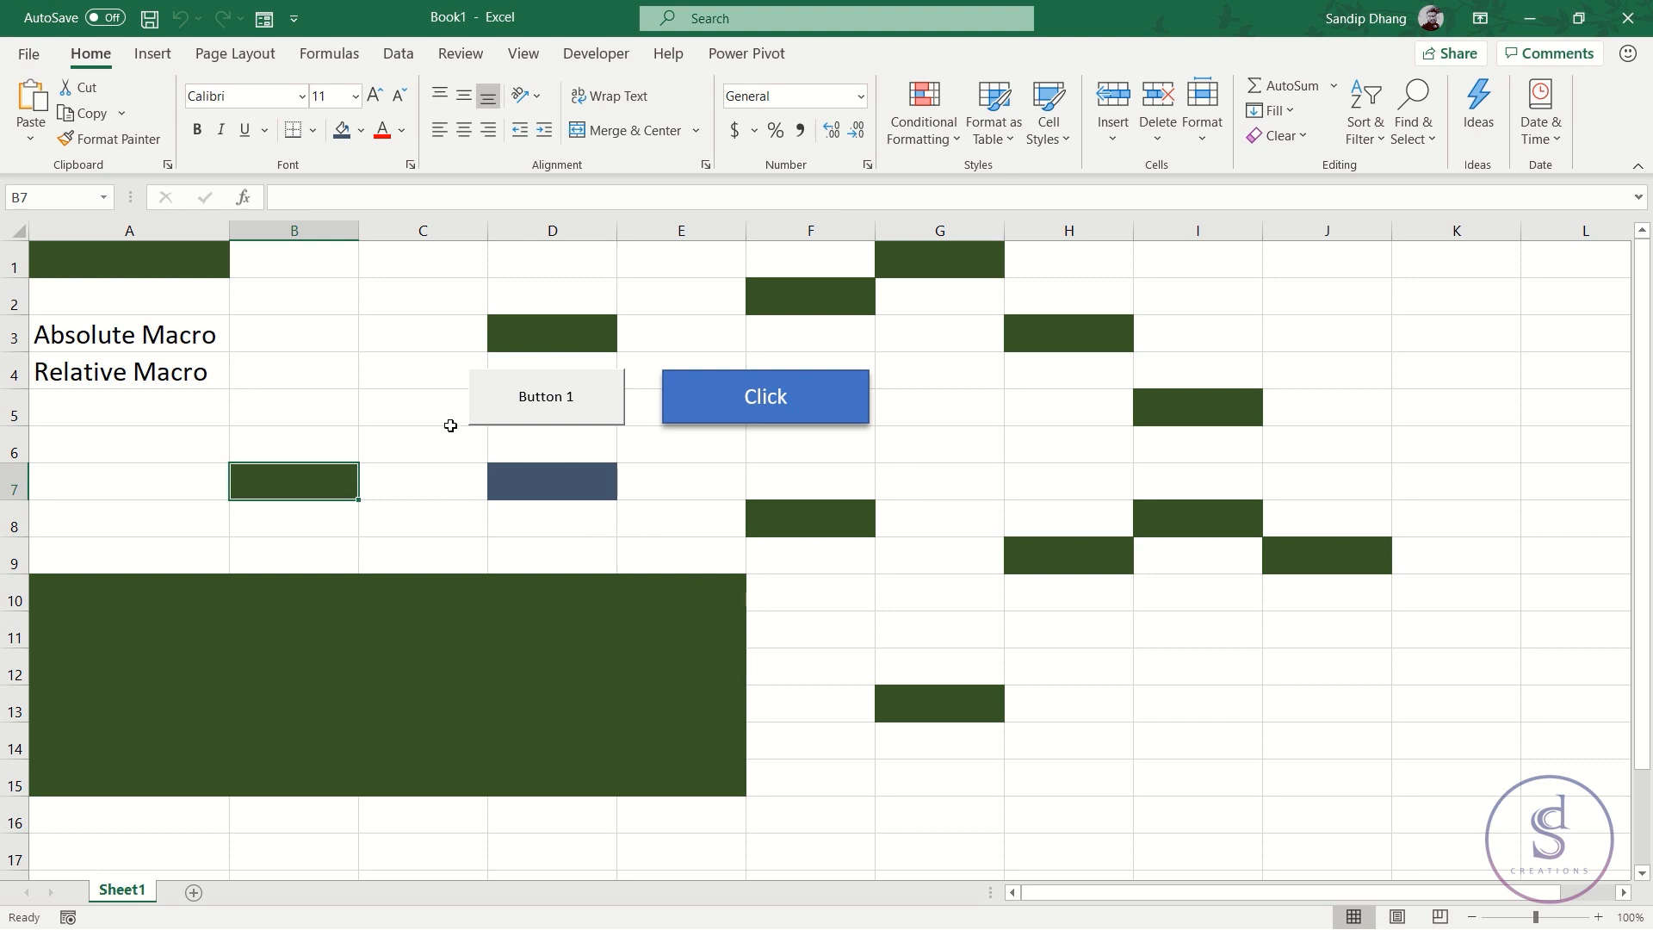
pyautogui.click(340, 356)
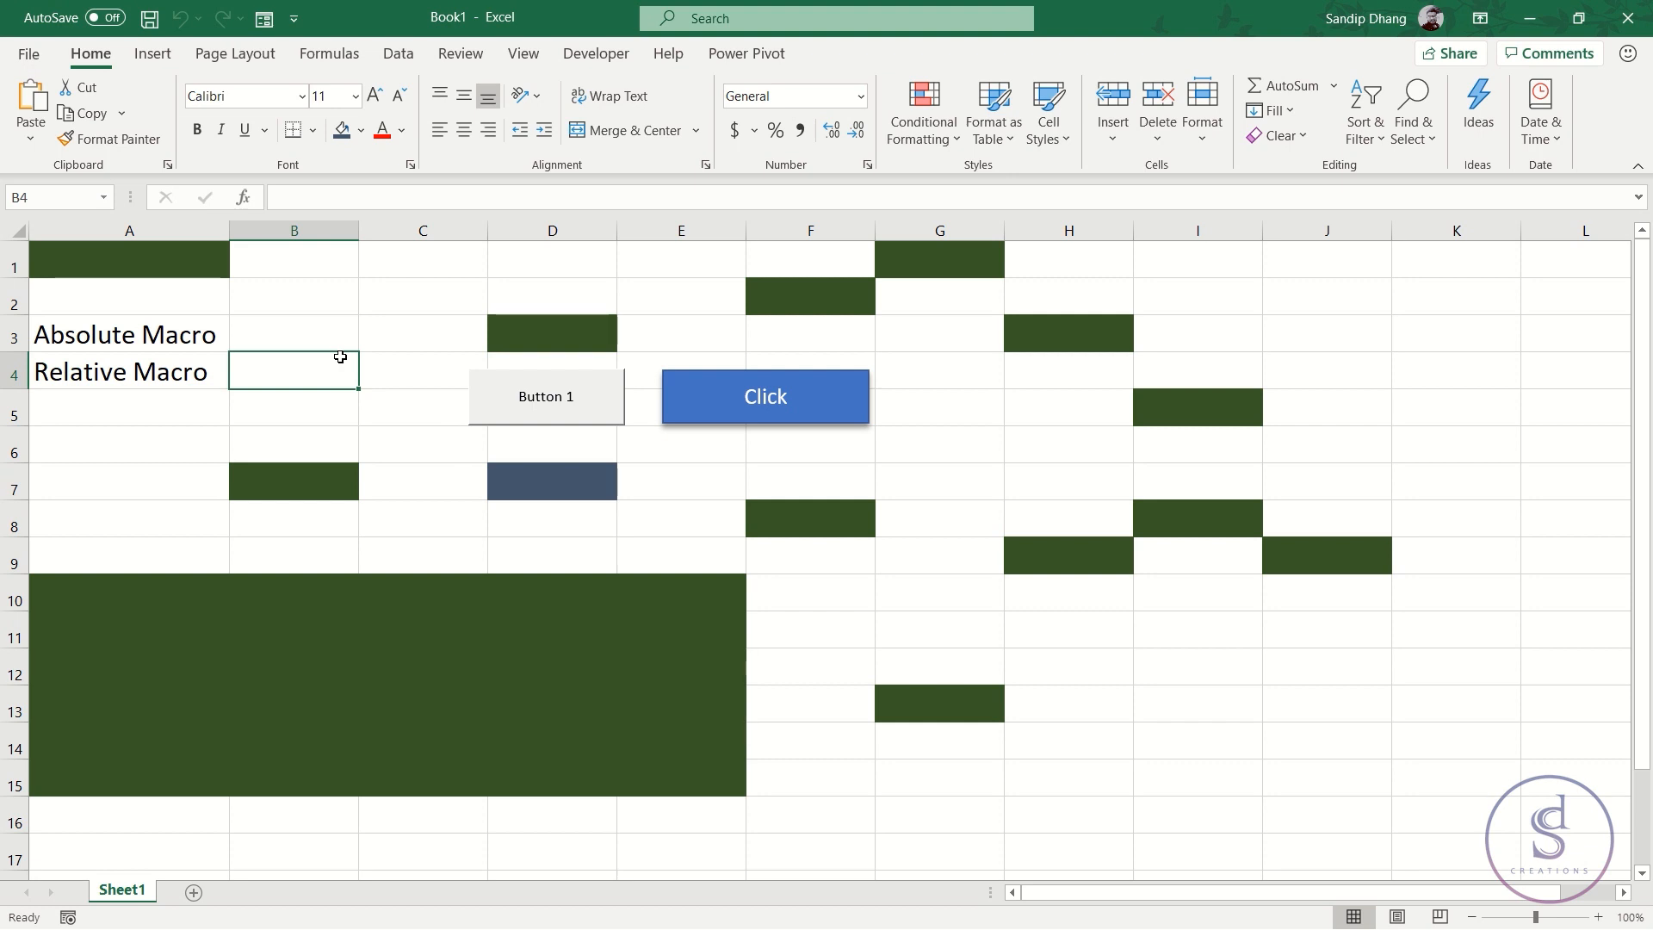
pyautogui.click(420, 338)
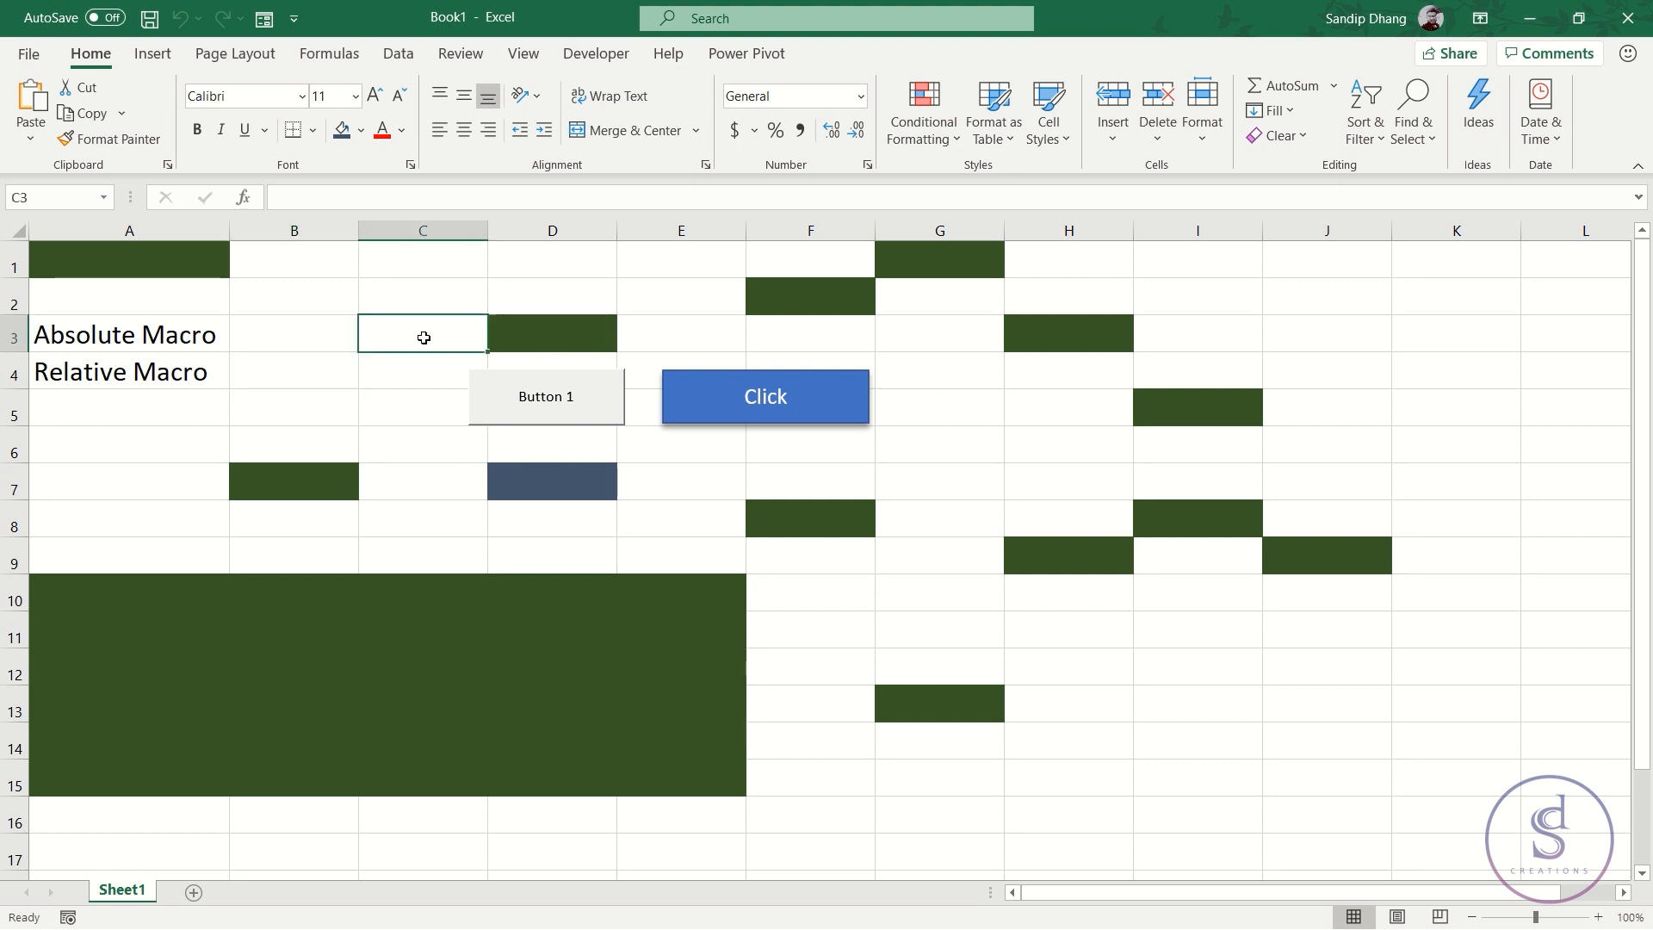
pyautogui.click(444, 294)
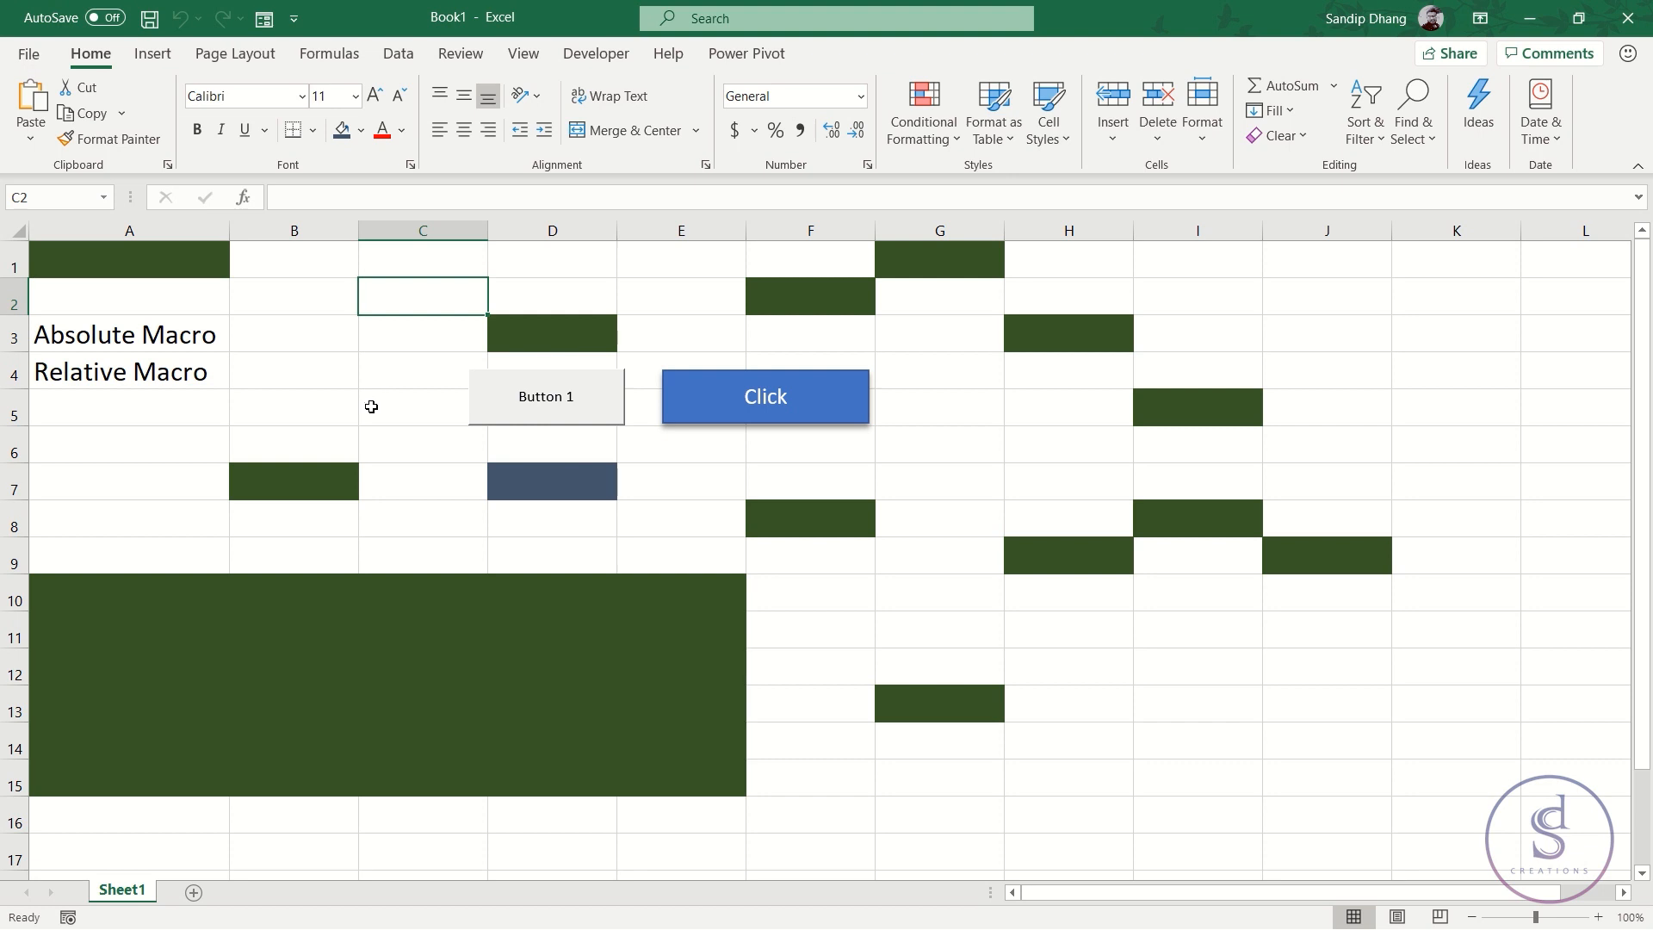
# Start saving the workbook under a new location and choose the Desktop folder on This PC
pyautogui.click(35, 57)
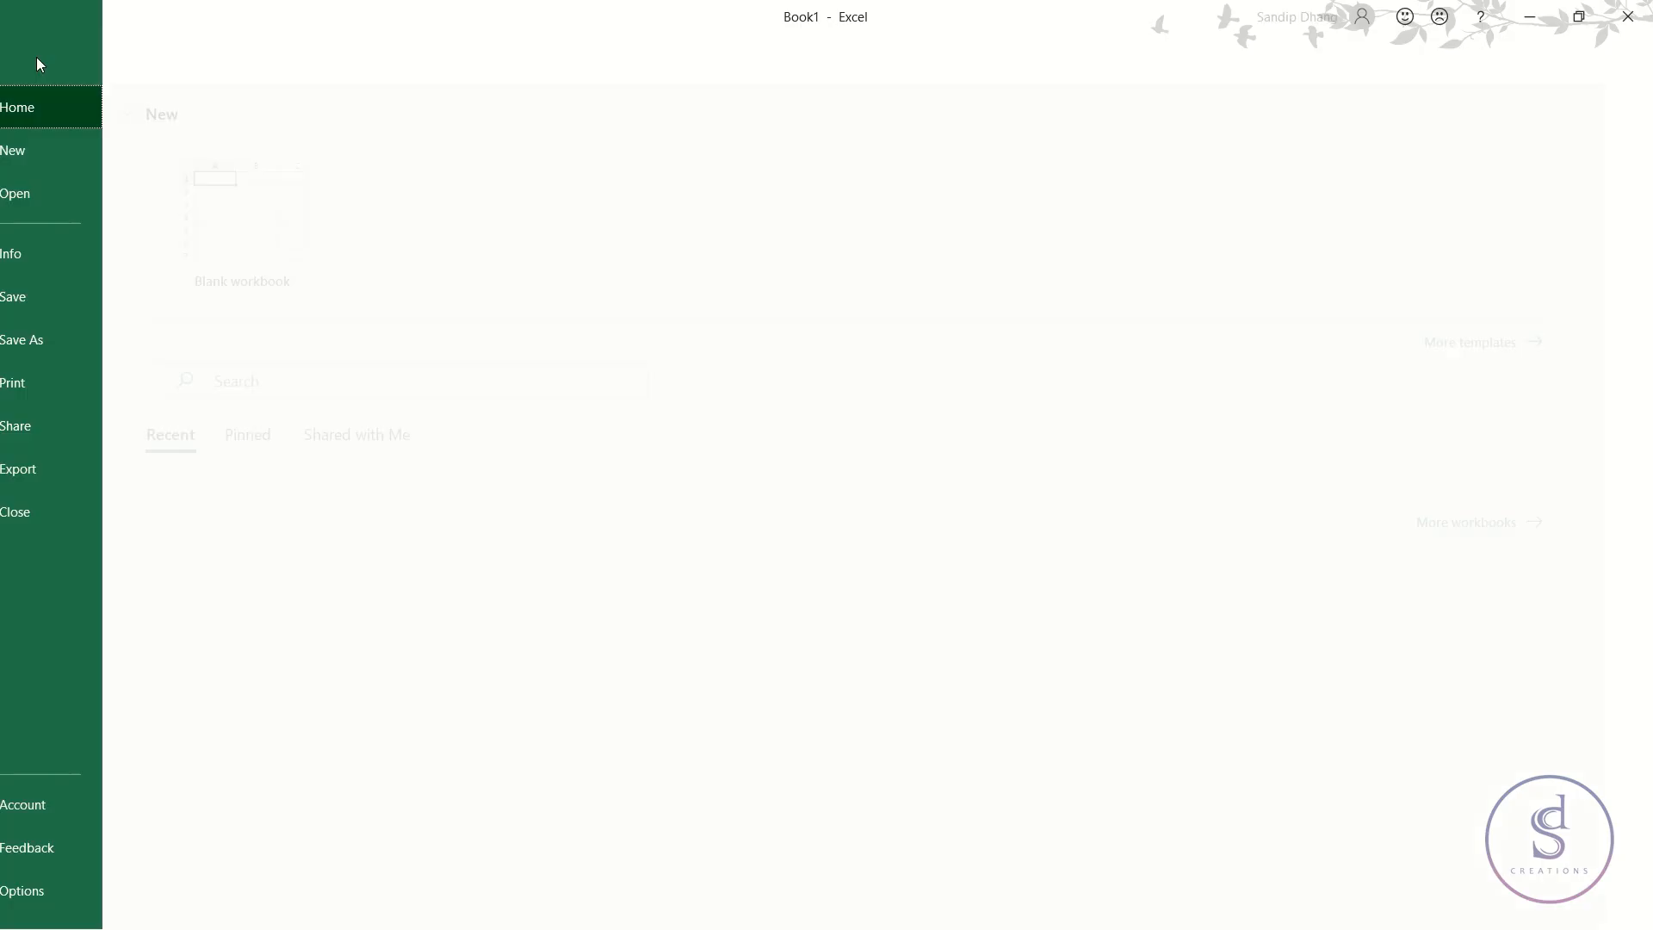
pyautogui.click(97, 331)
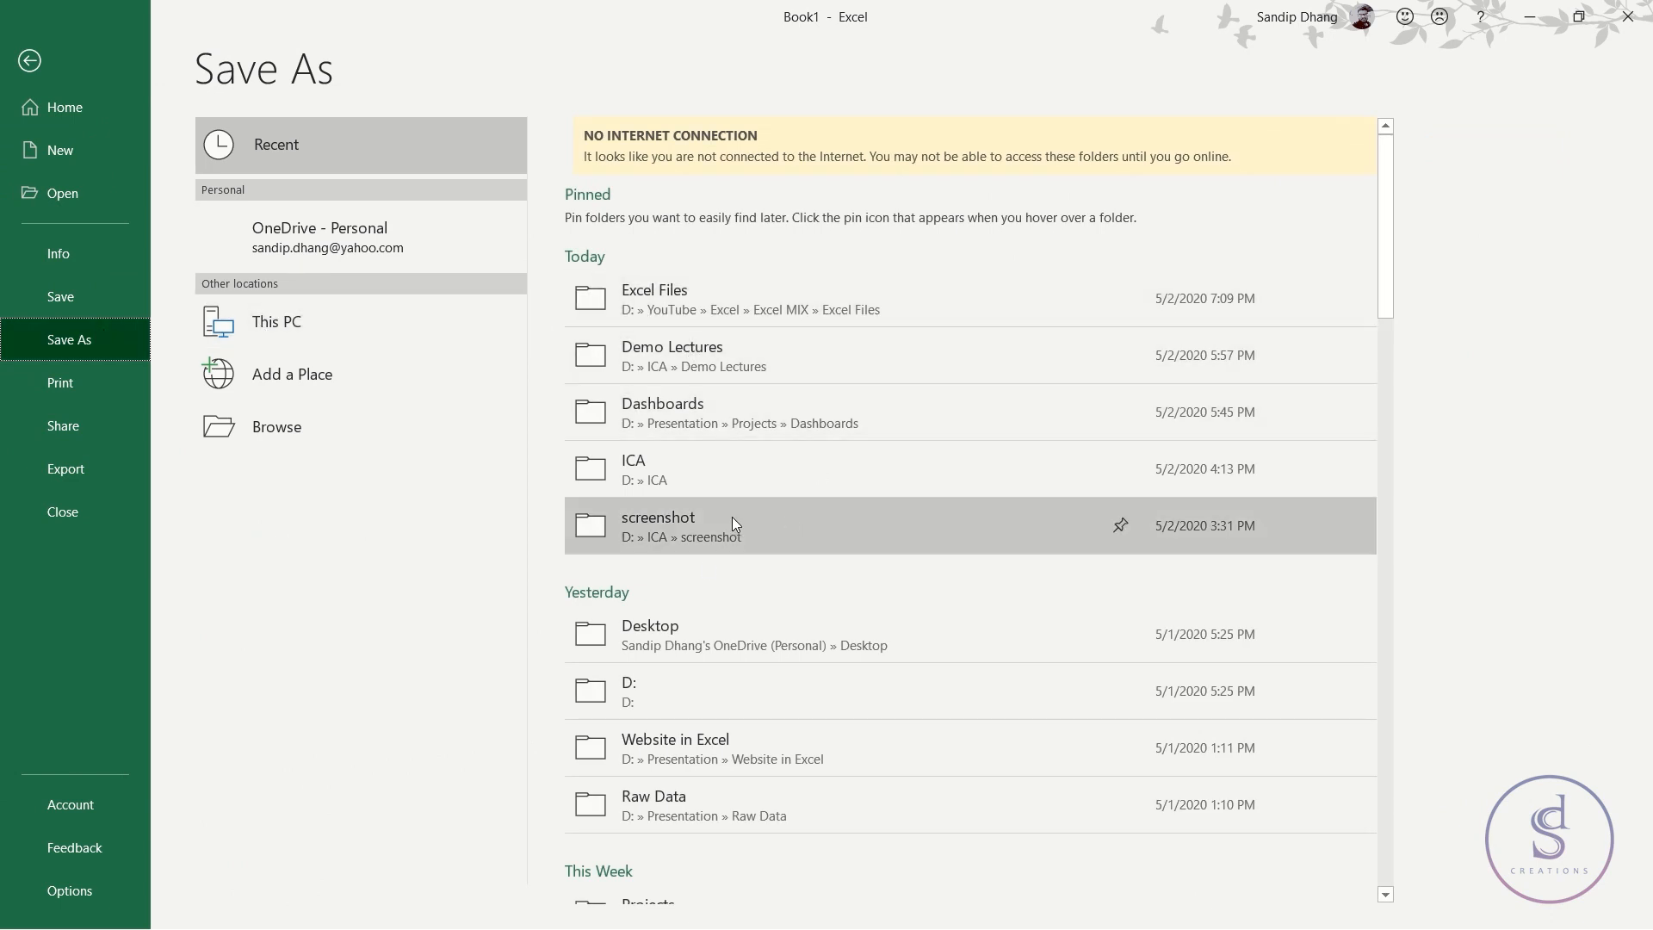
pyautogui.scroll(-4, 709, 572)
pyautogui.click(728, 401)
pyautogui.click(849, 525)
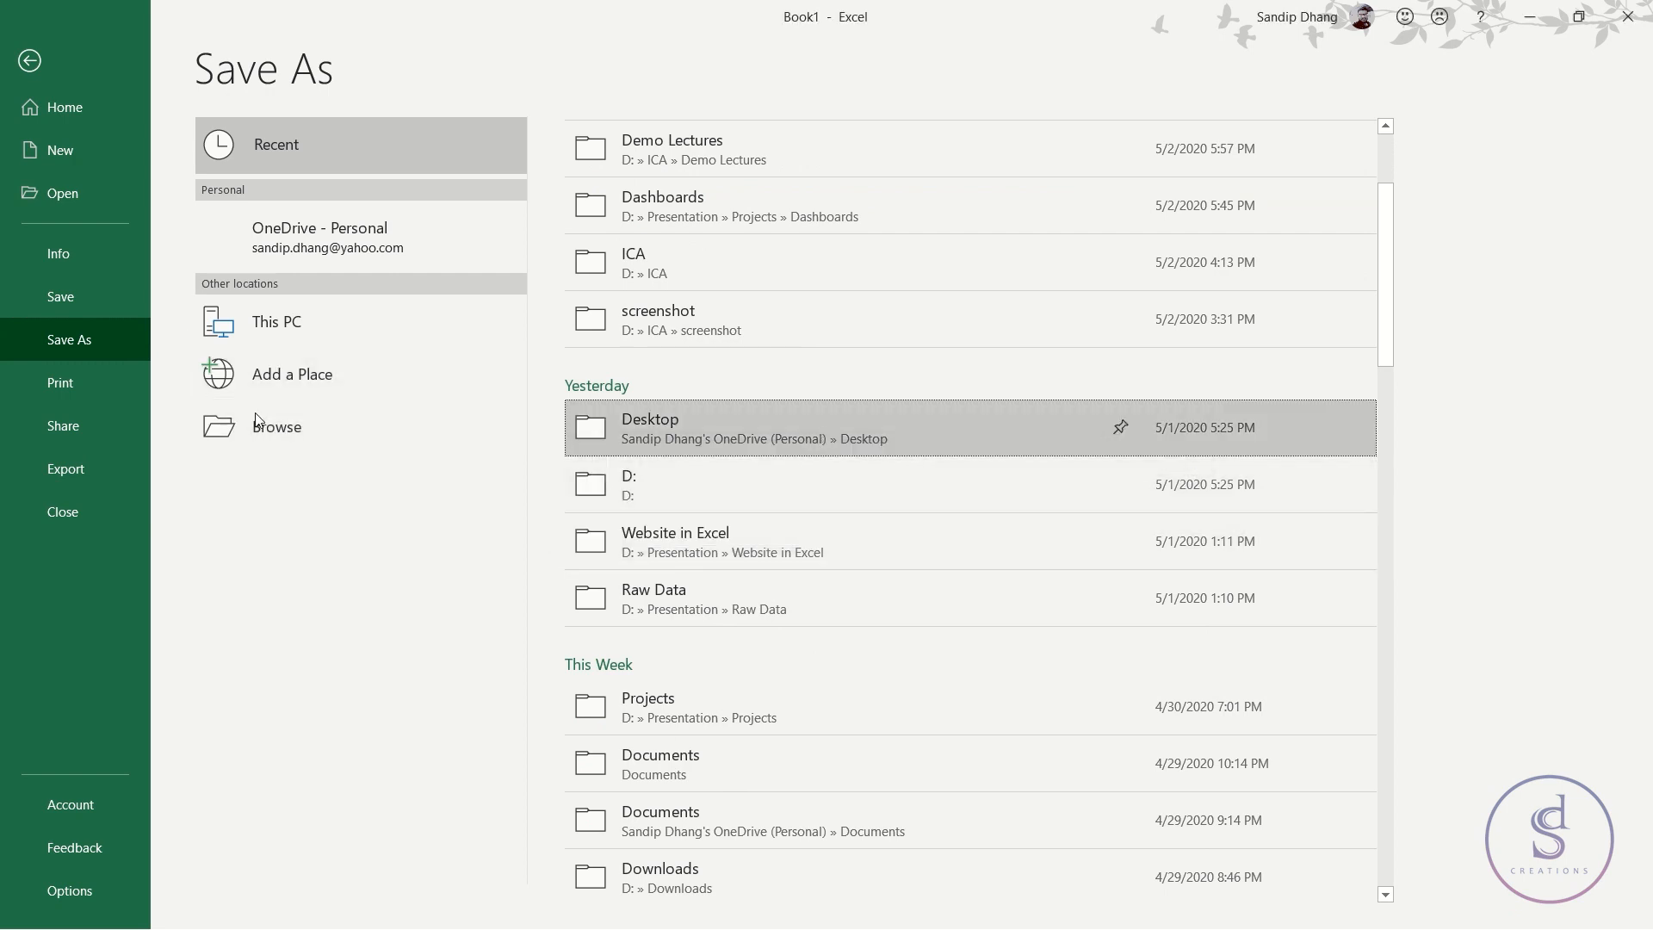
pyautogui.click(606, 310)
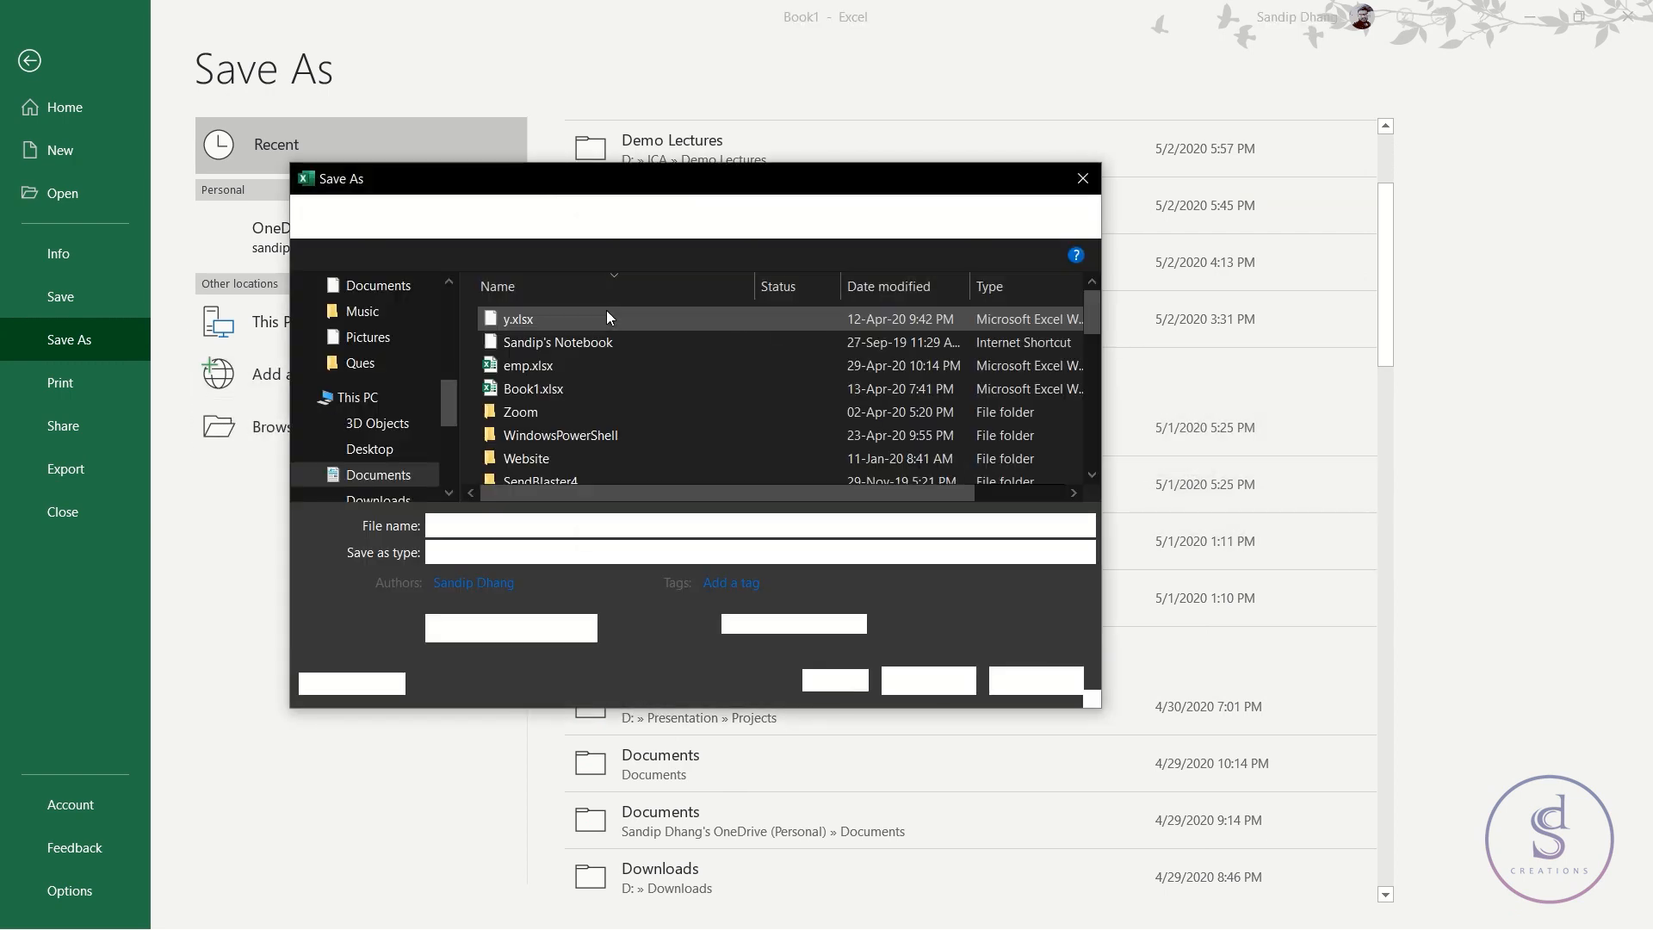
pyautogui.click(398, 398)
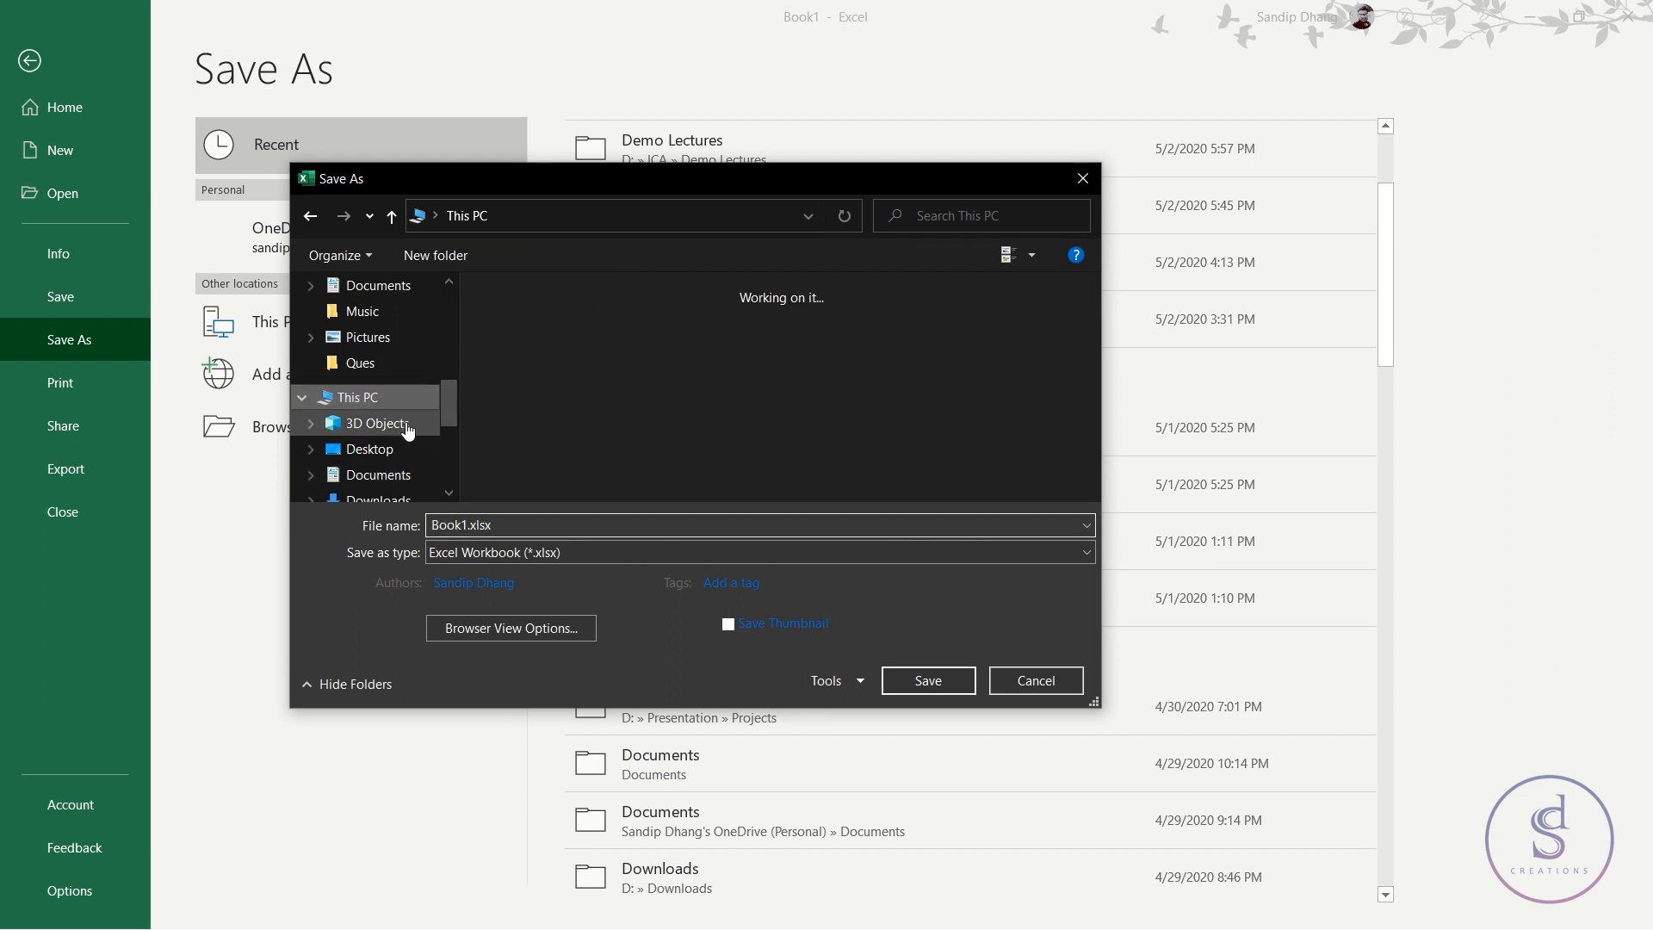
pyautogui.click(403, 448)
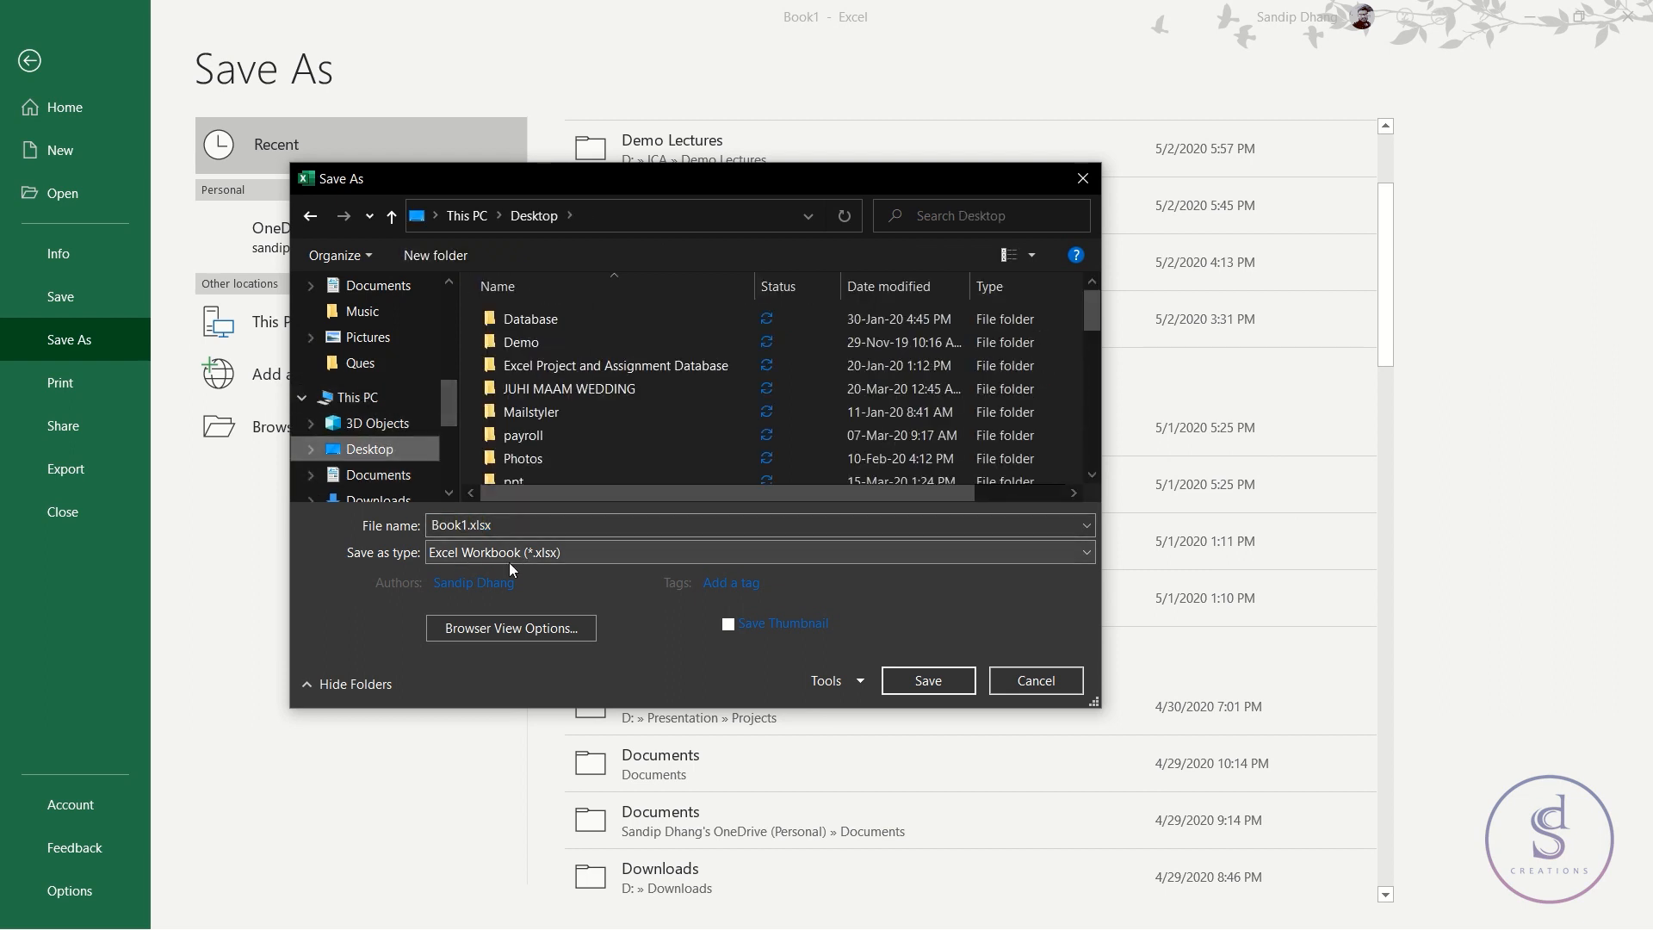
# Save the workbook on the Desktop as an Excel Macro-Enabled Workbook (*.xlsm) named test
pyautogui.click(713, 556)
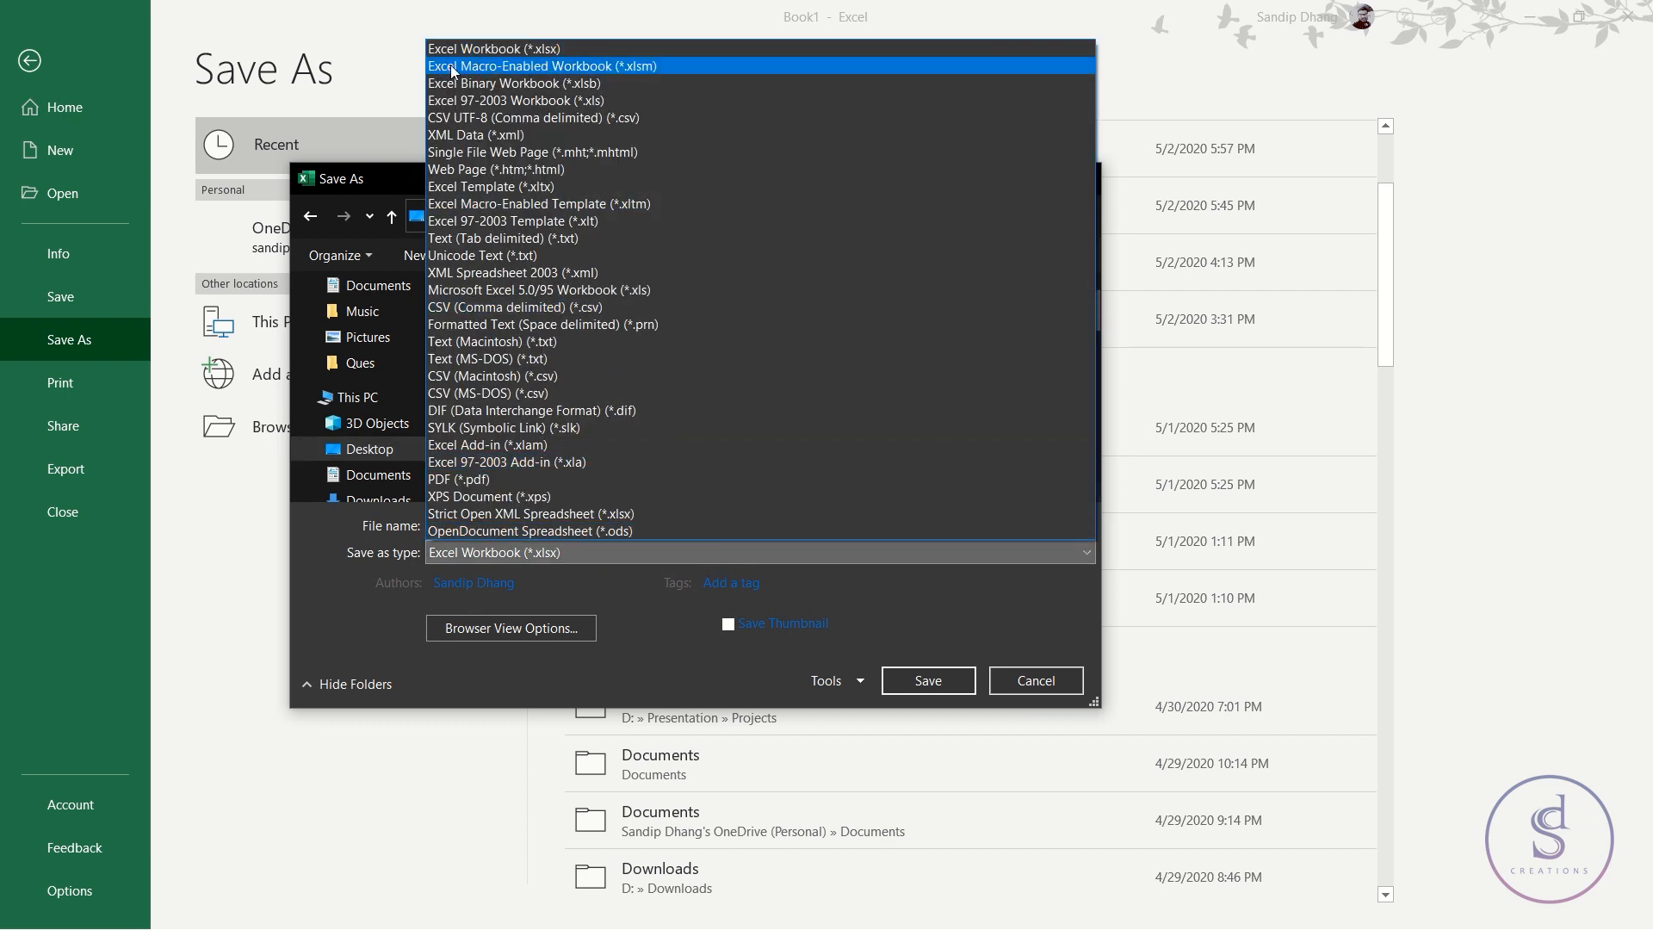
pyautogui.click(692, 65)
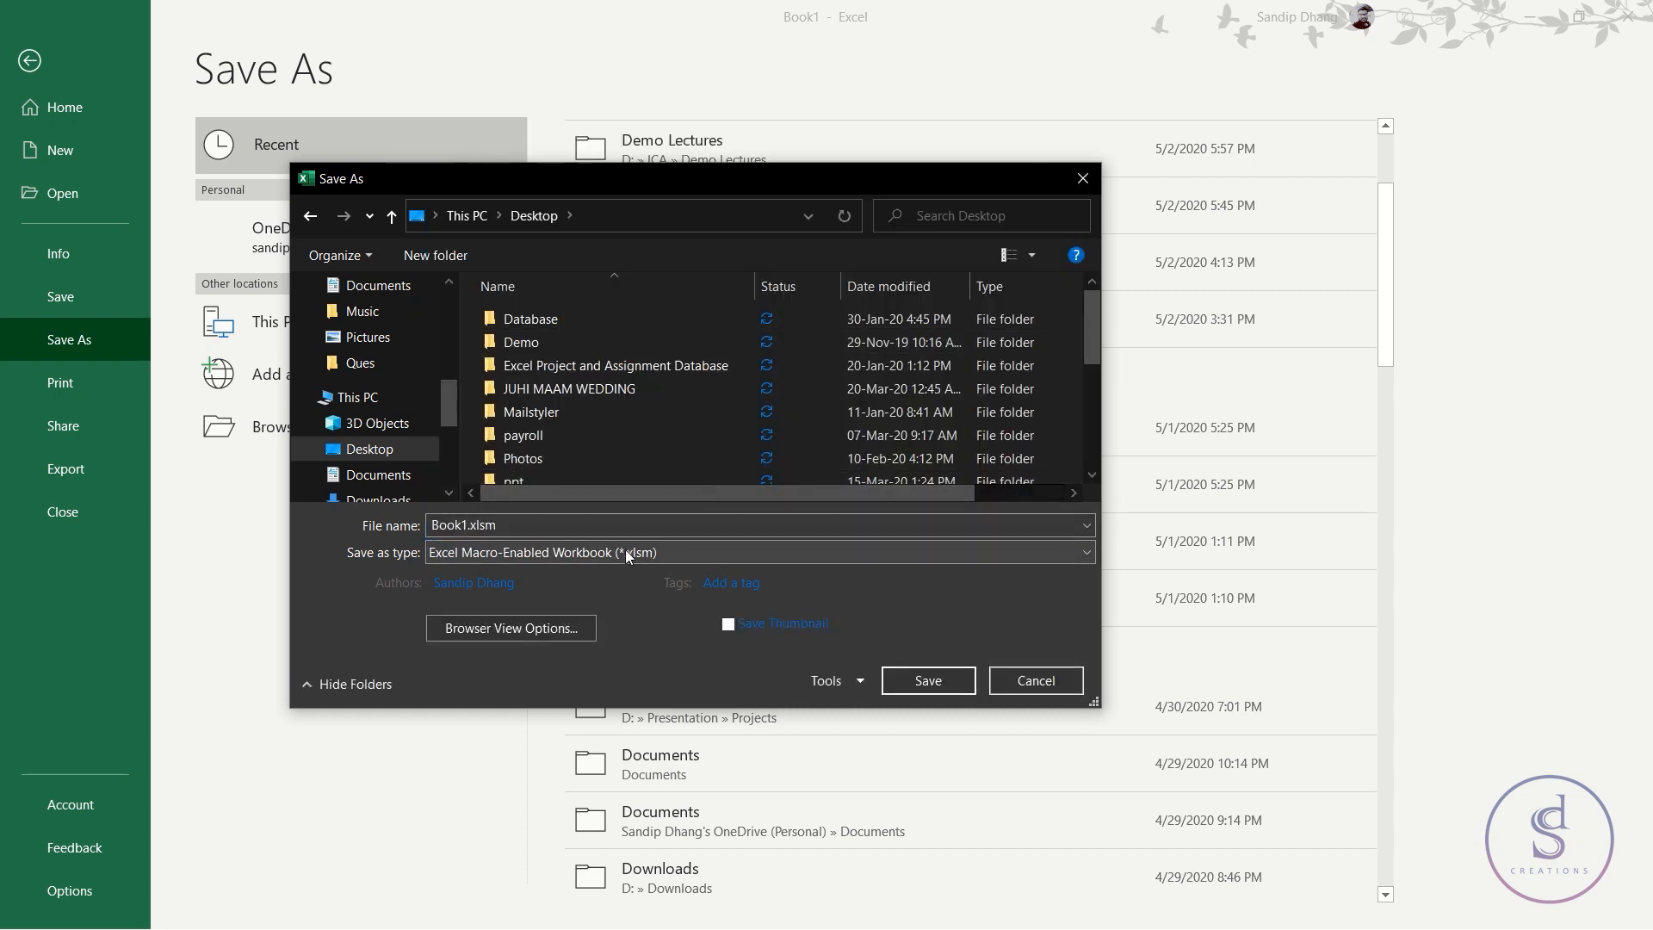
pyautogui.doubleClick(471, 525)
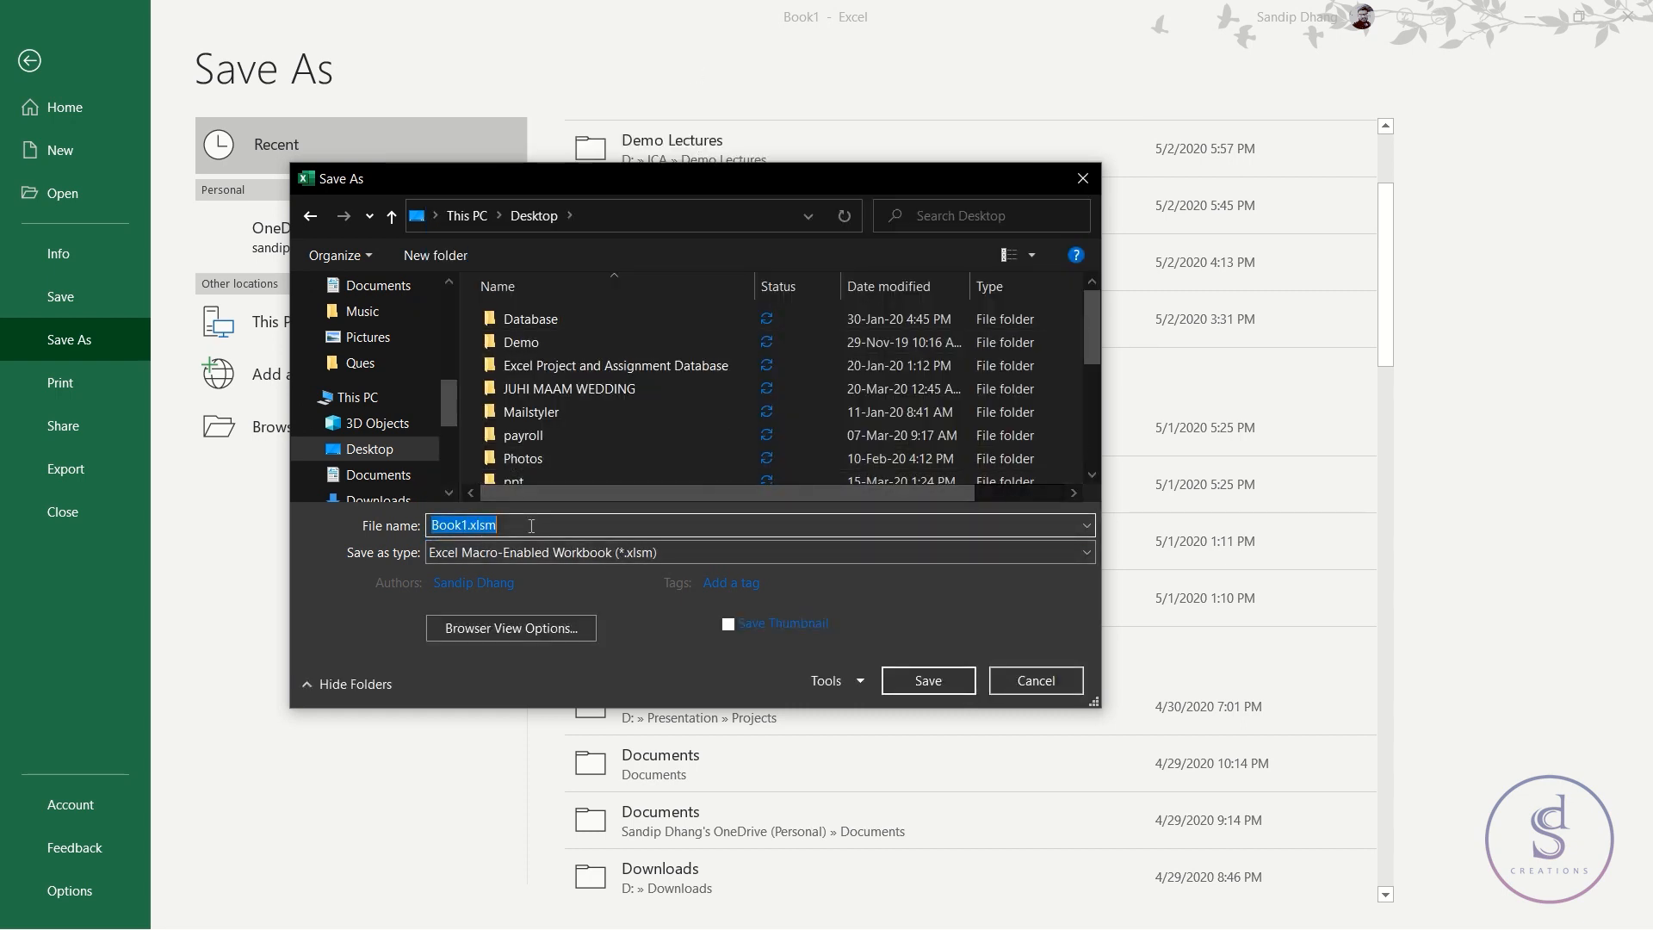
pyautogui.click(515, 525)
pyautogui.moveTo(469, 525); pyautogui.dragTo(382, 522)
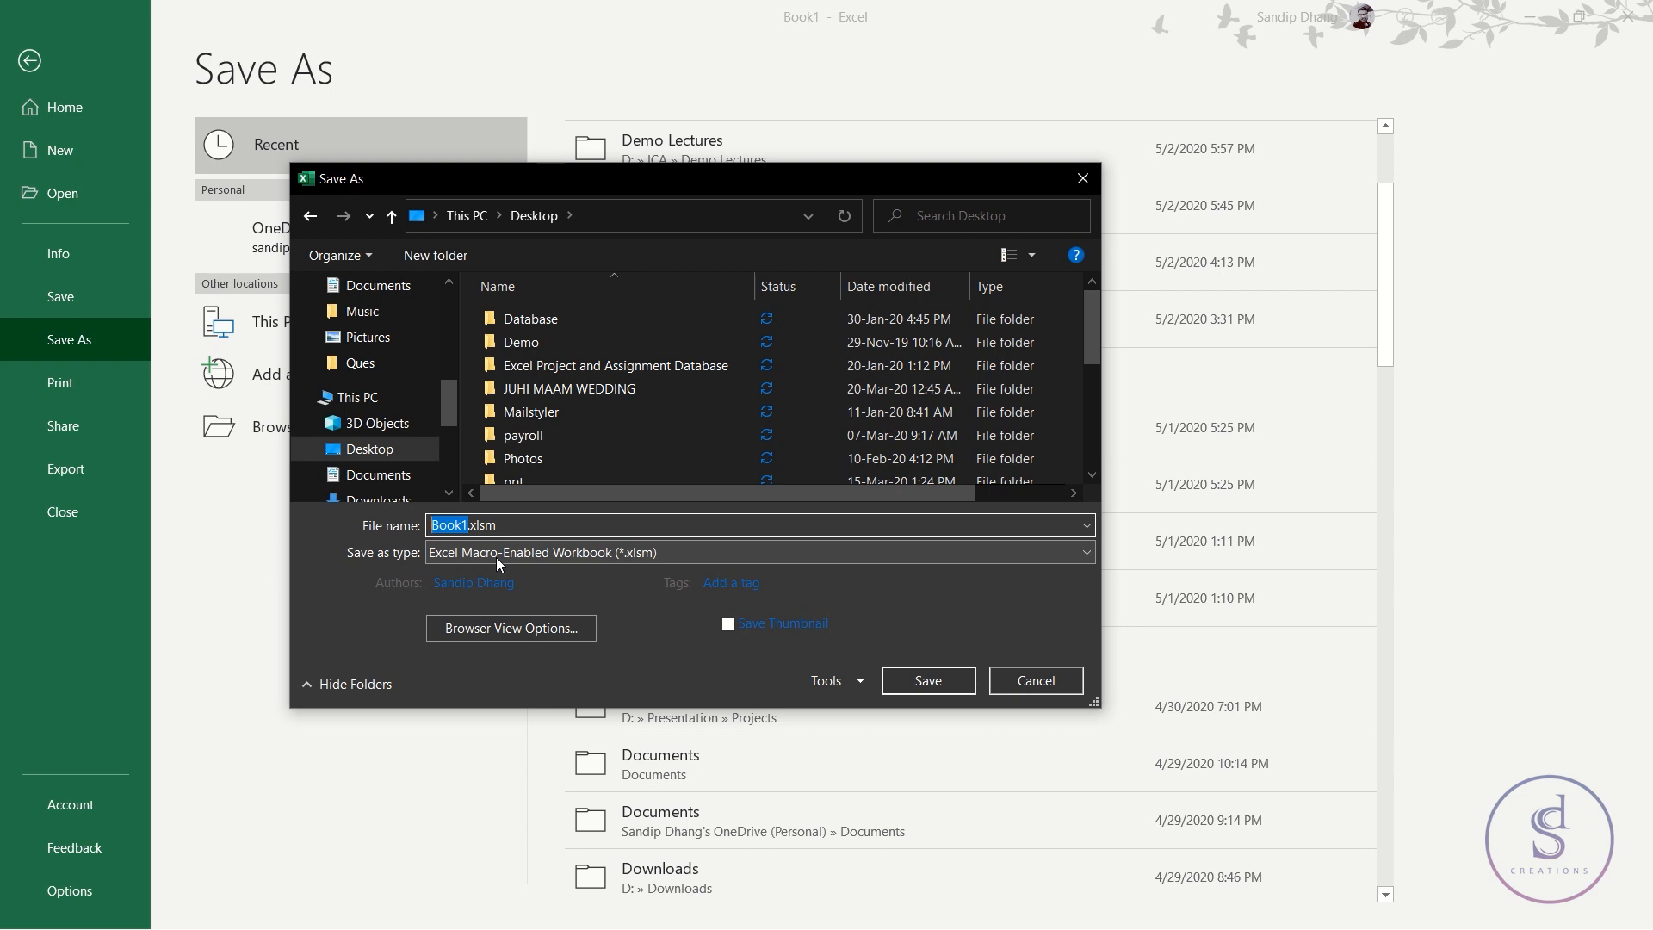
pyautogui.write('test')
pyautogui.click(939, 682)
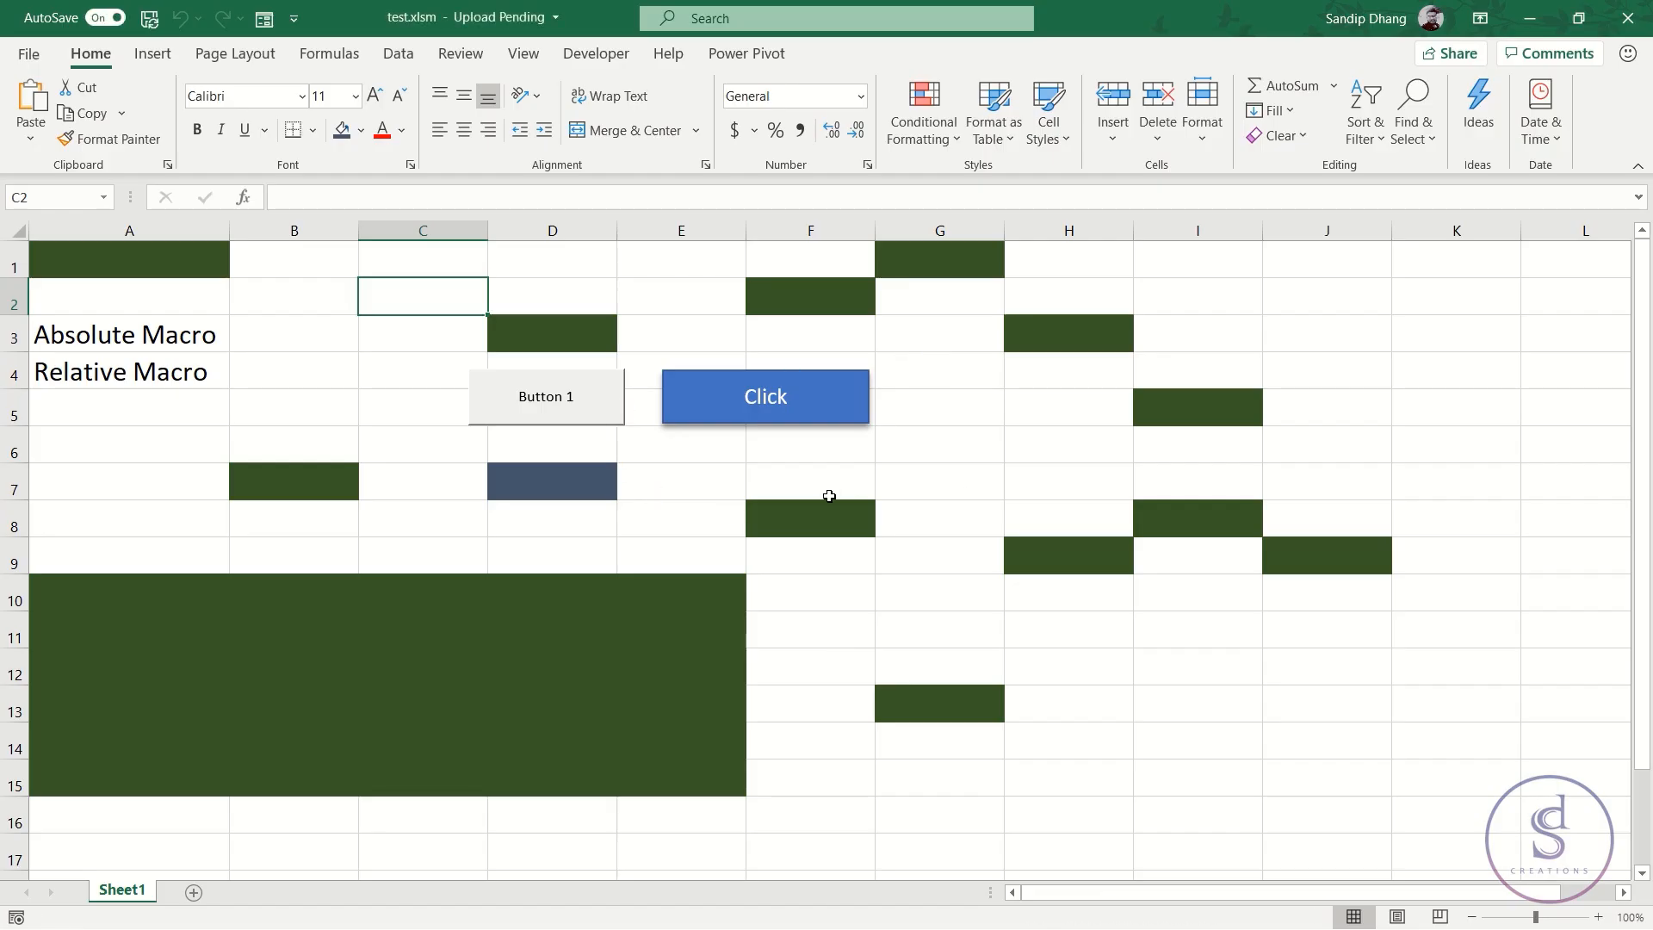
pyautogui.click(939, 472)
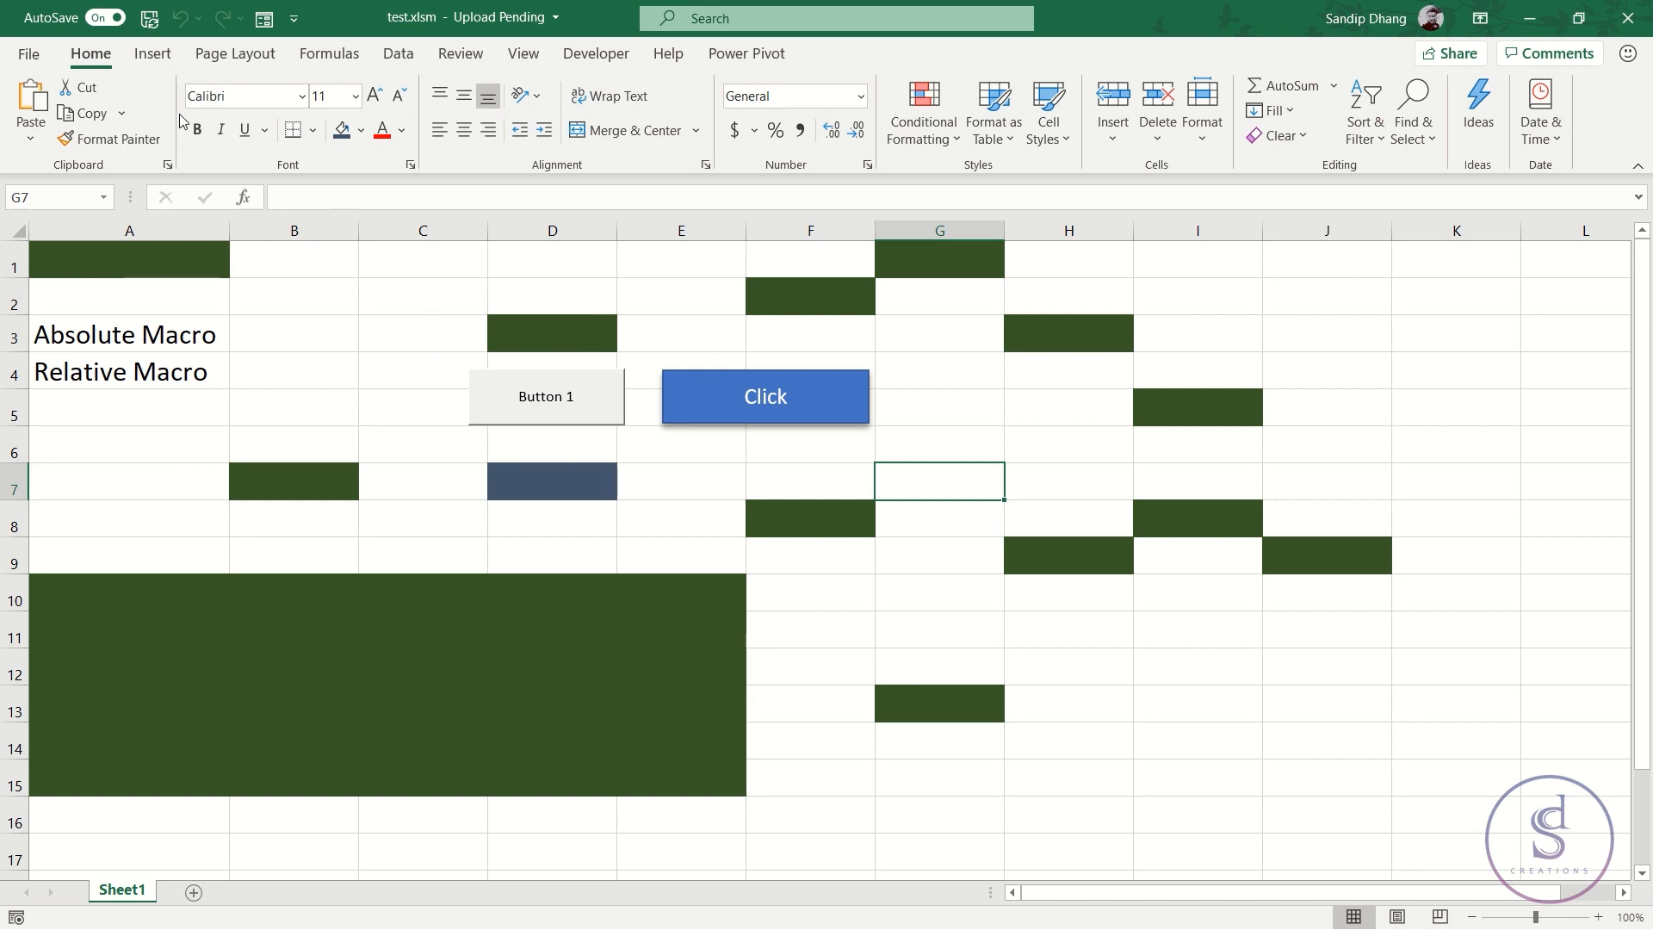
# Open the Macro Settings of the Trust Center from the Excel options to review the macro security choices
pyautogui.click(31, 58)
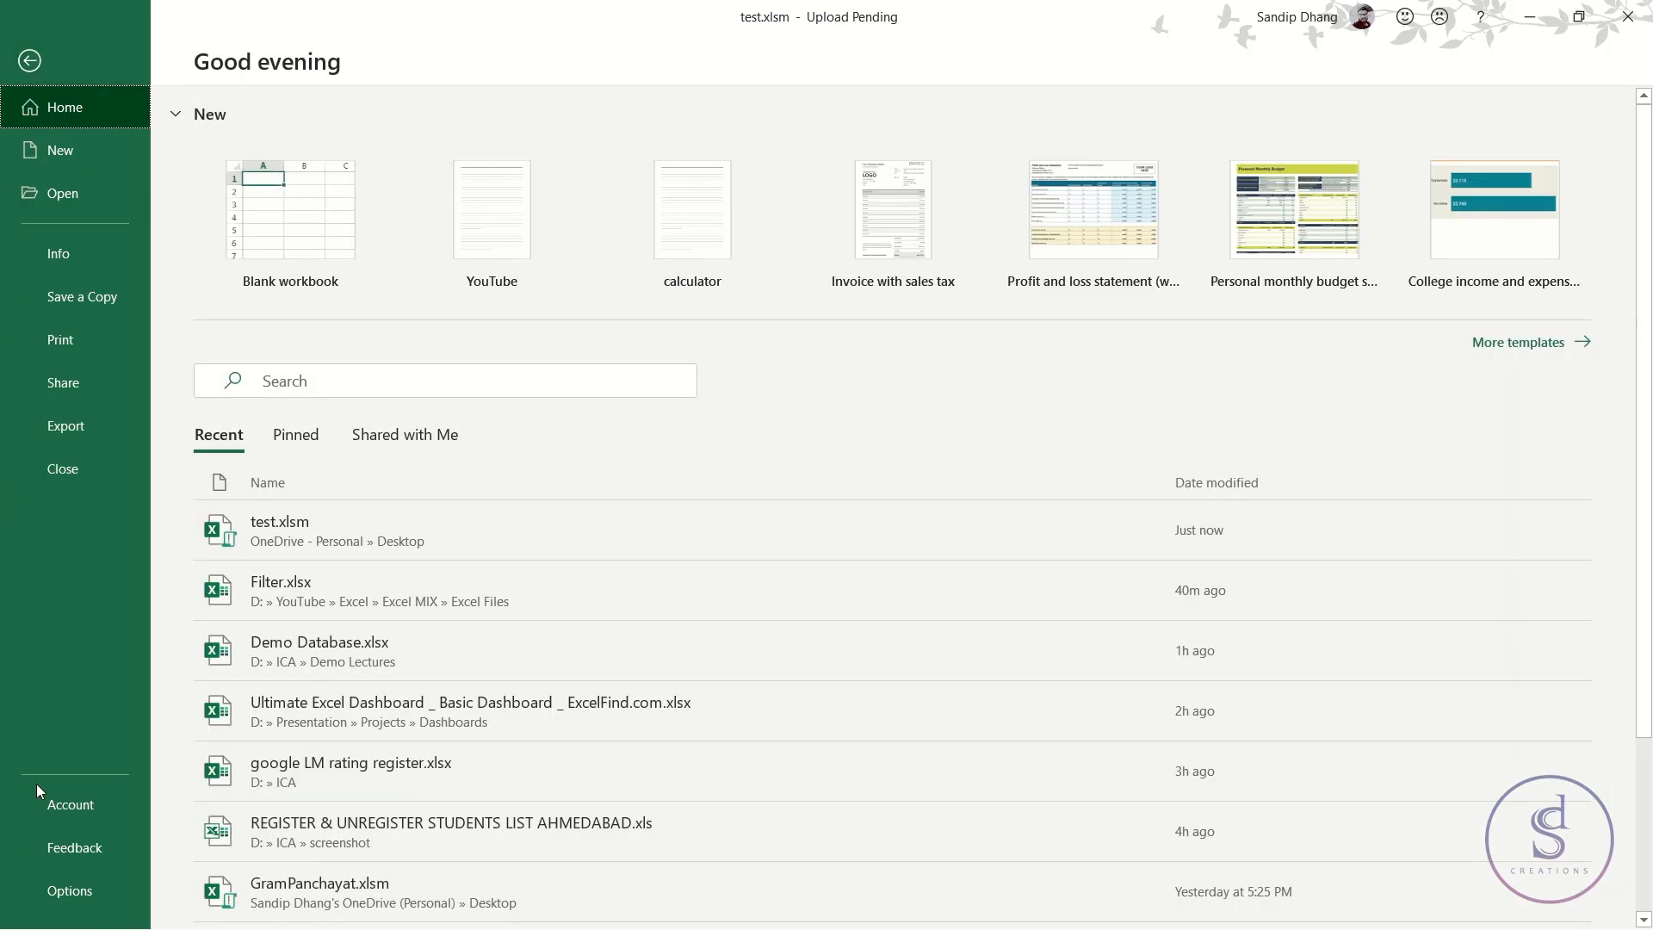
pyautogui.click(69, 891)
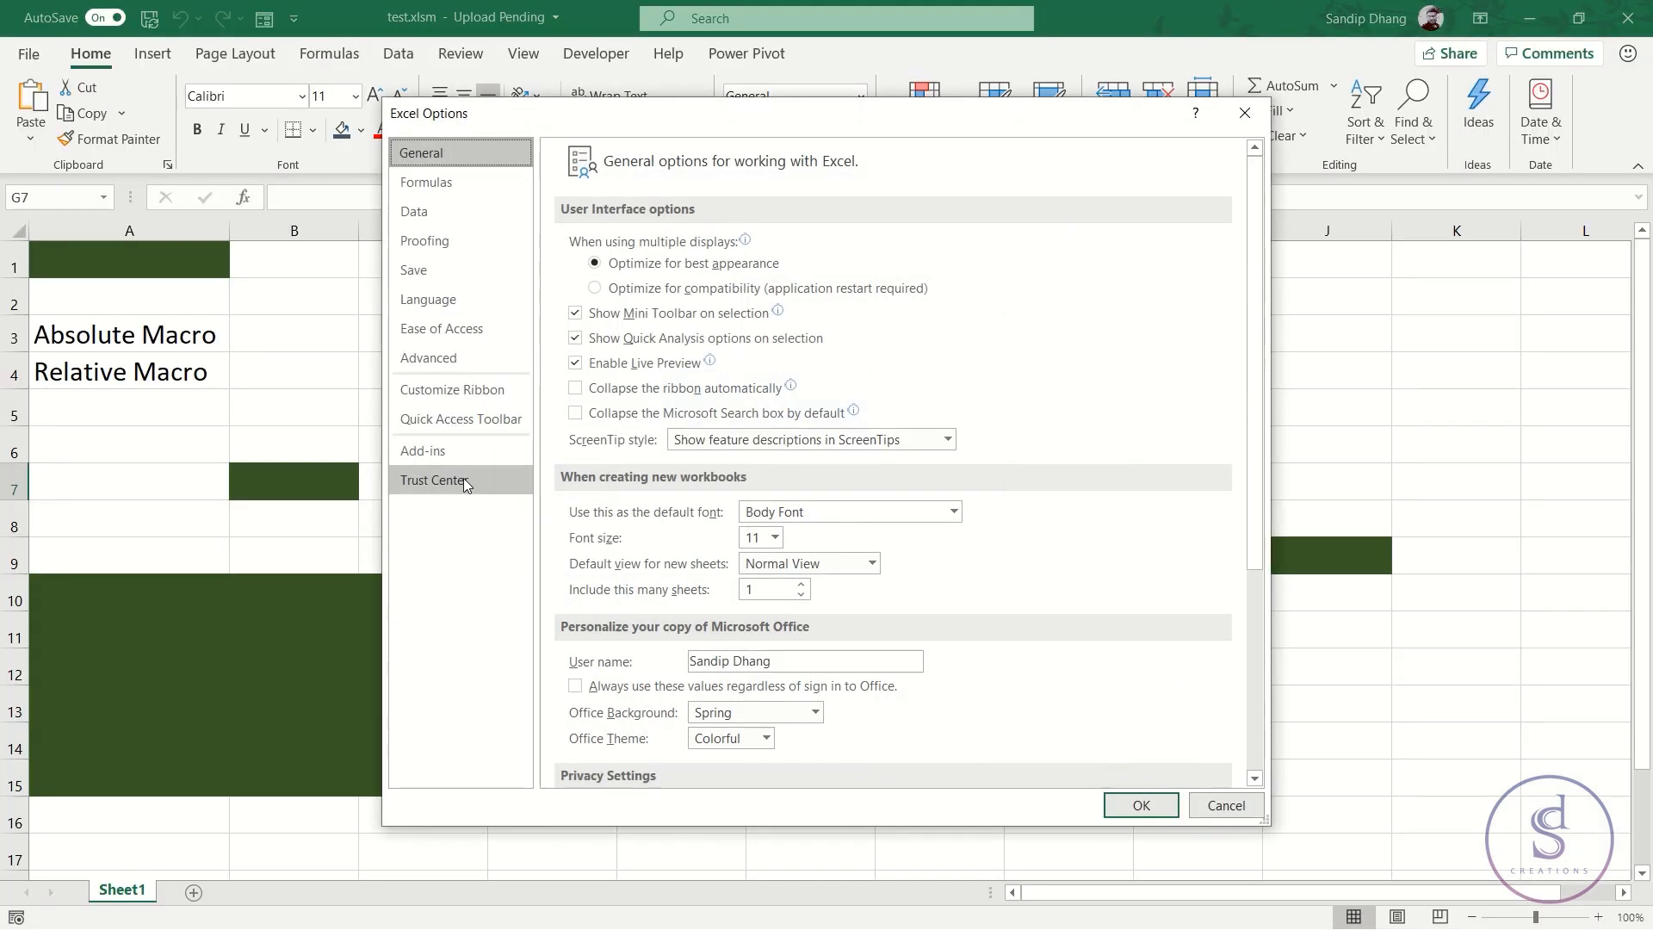
pyautogui.click(459, 484)
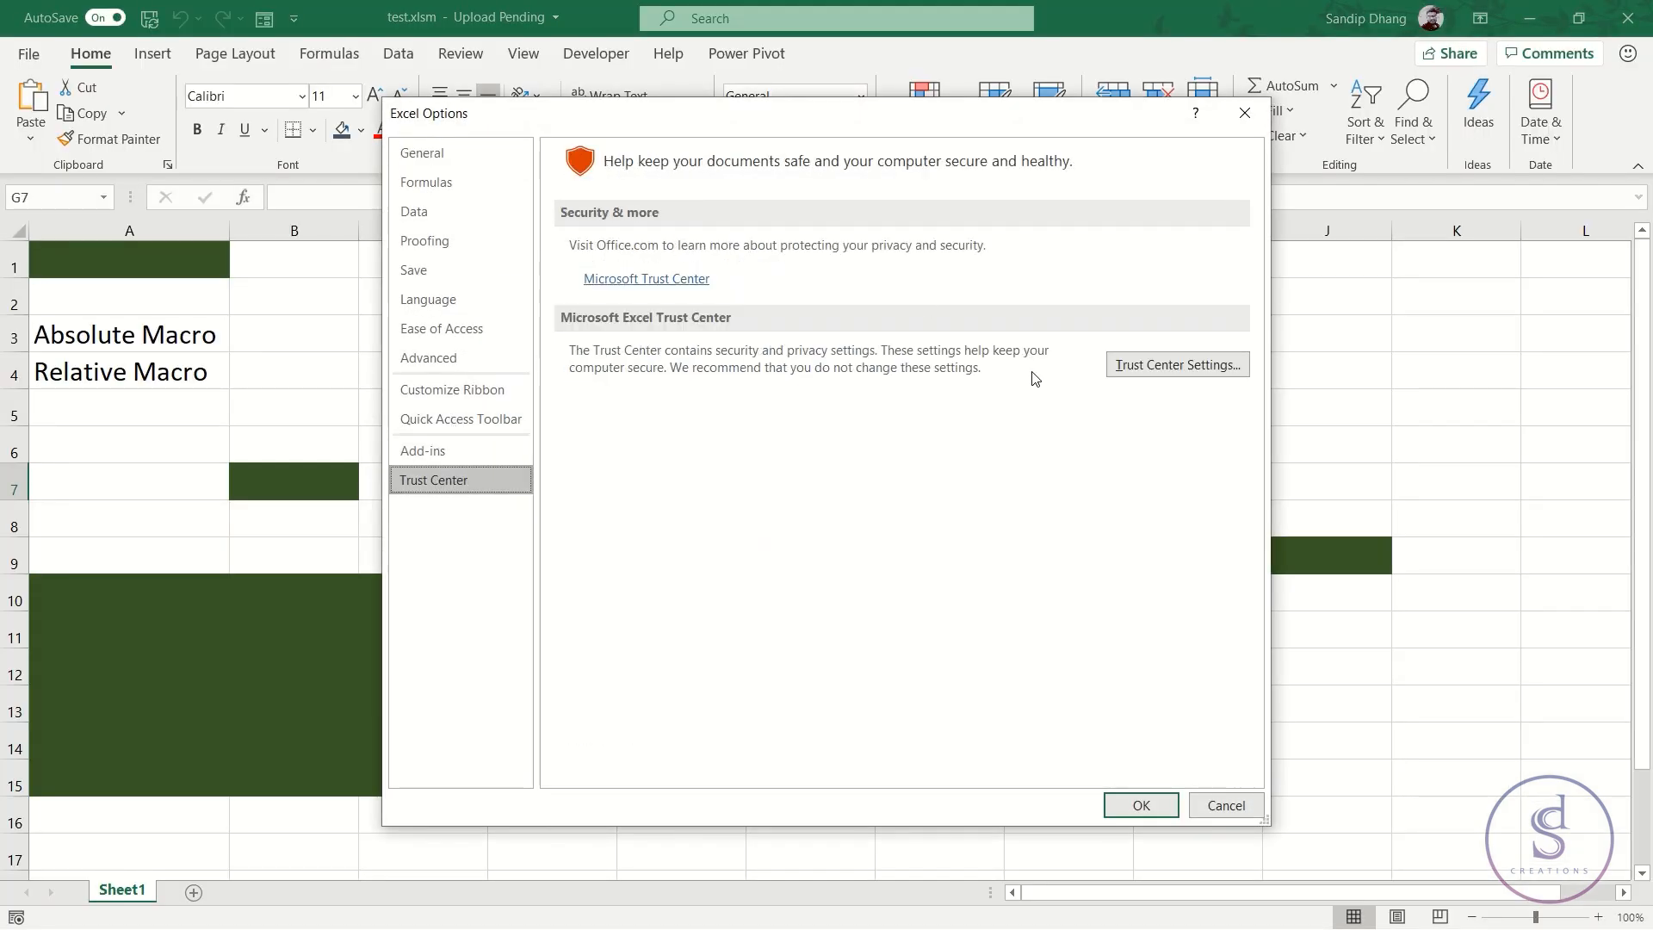
pyautogui.click(1172, 365)
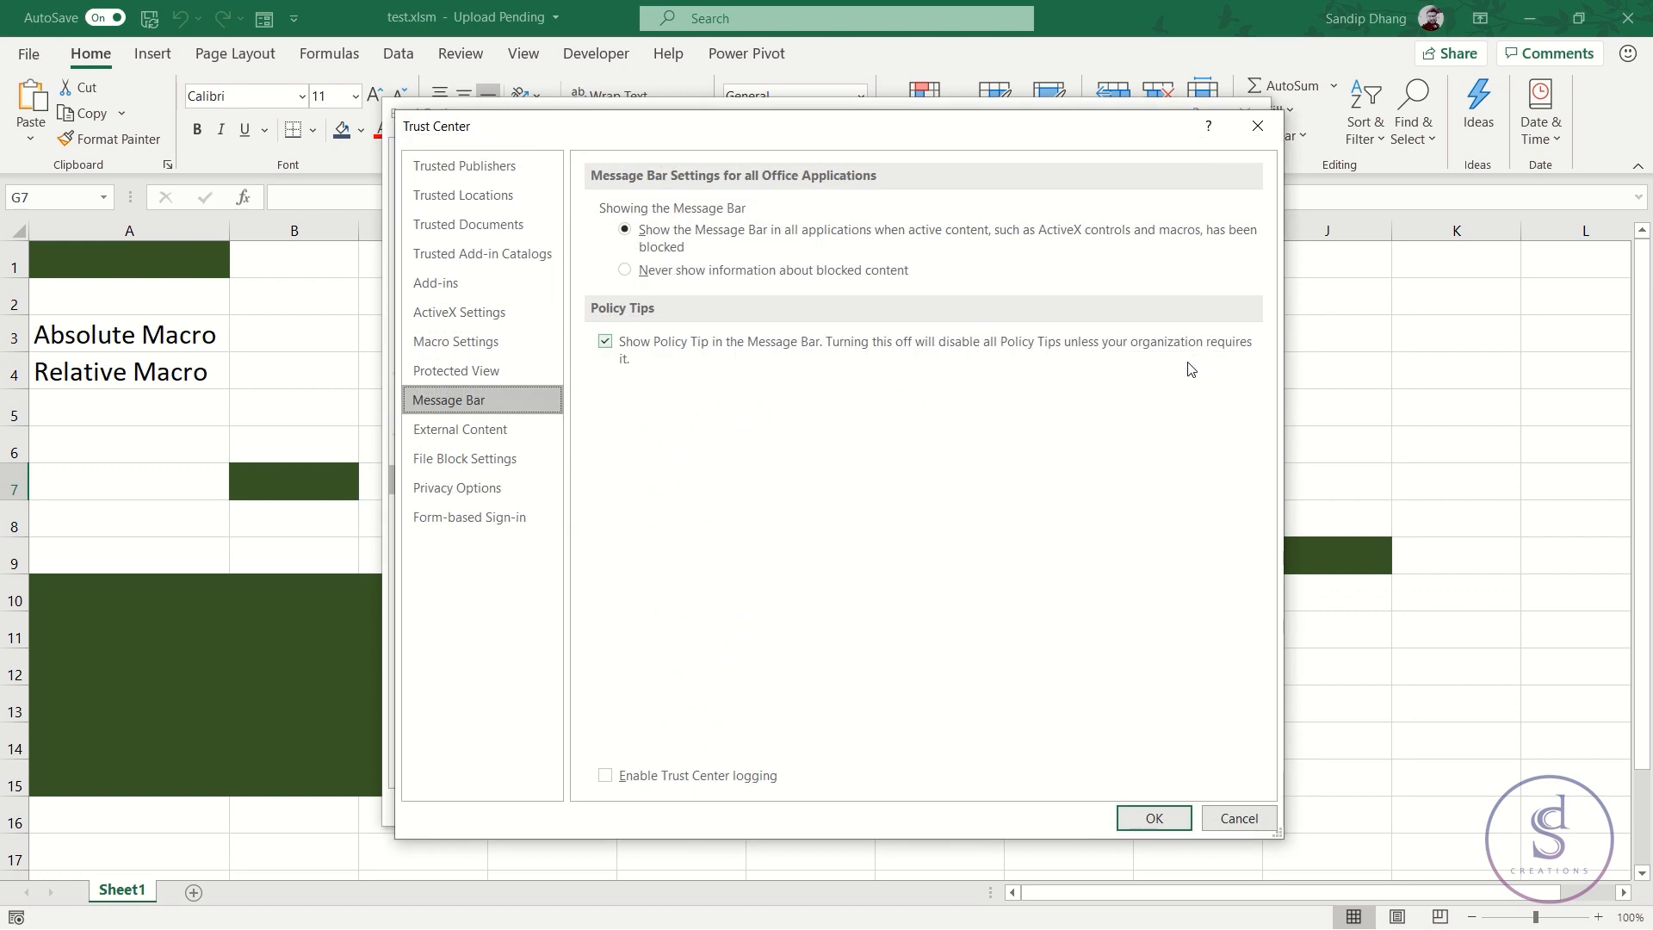
pyautogui.click(467, 343)
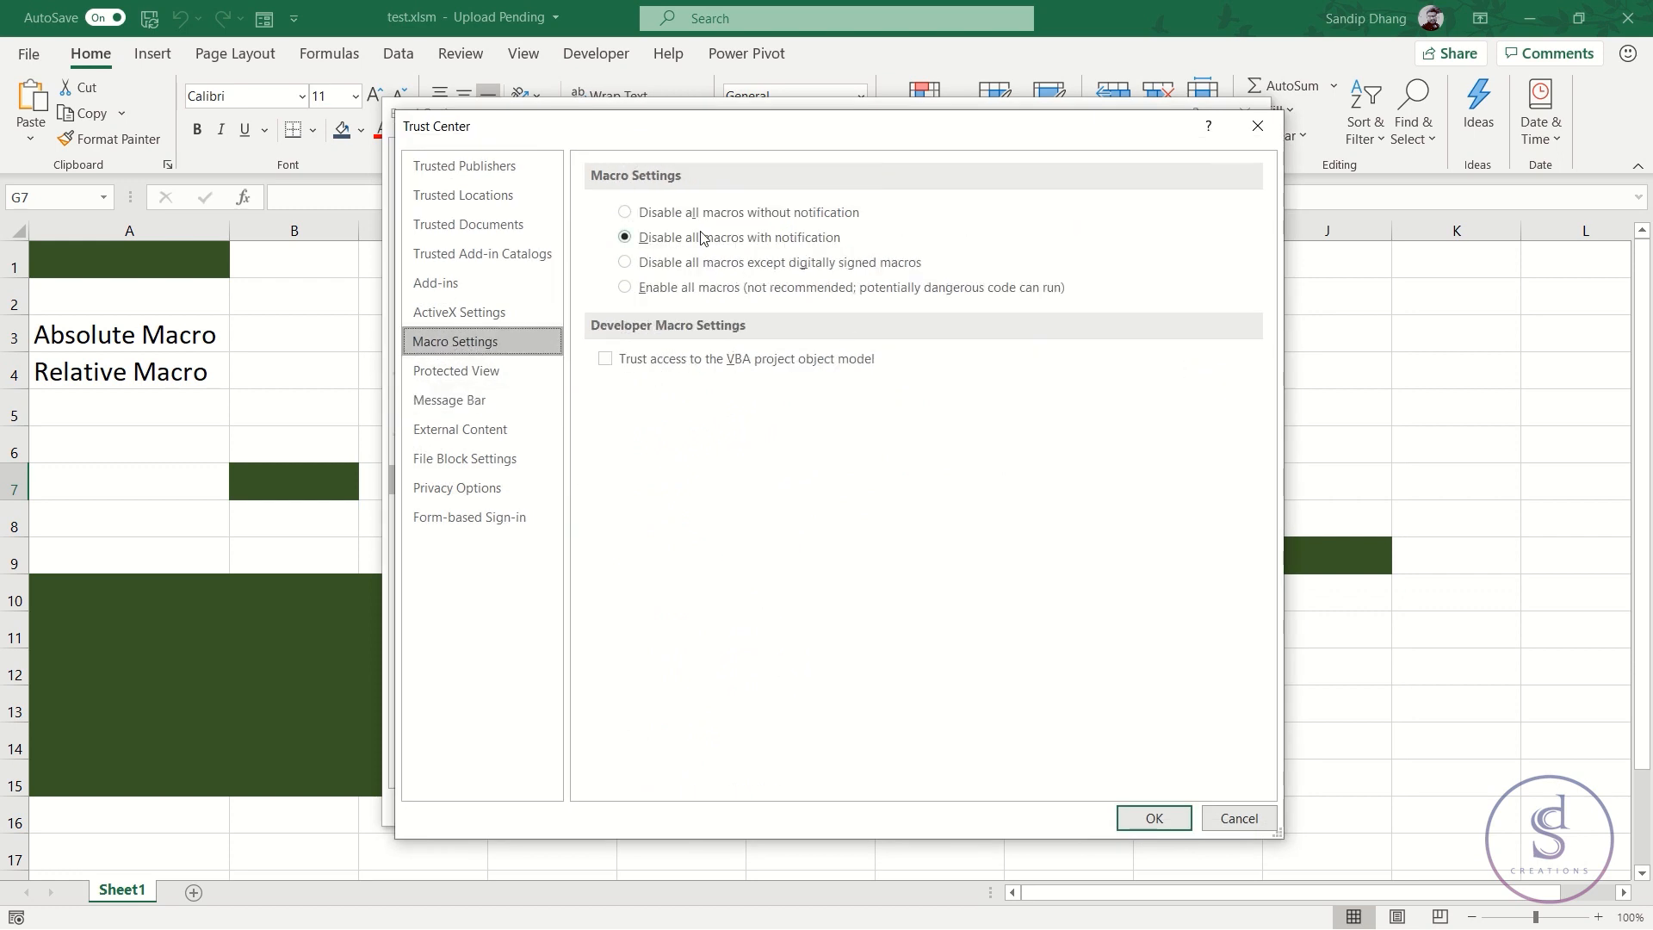
# Try the Enable all macros option, switch back to Disable all macros with notification, and close the settings without applying
pyautogui.click(625, 289)
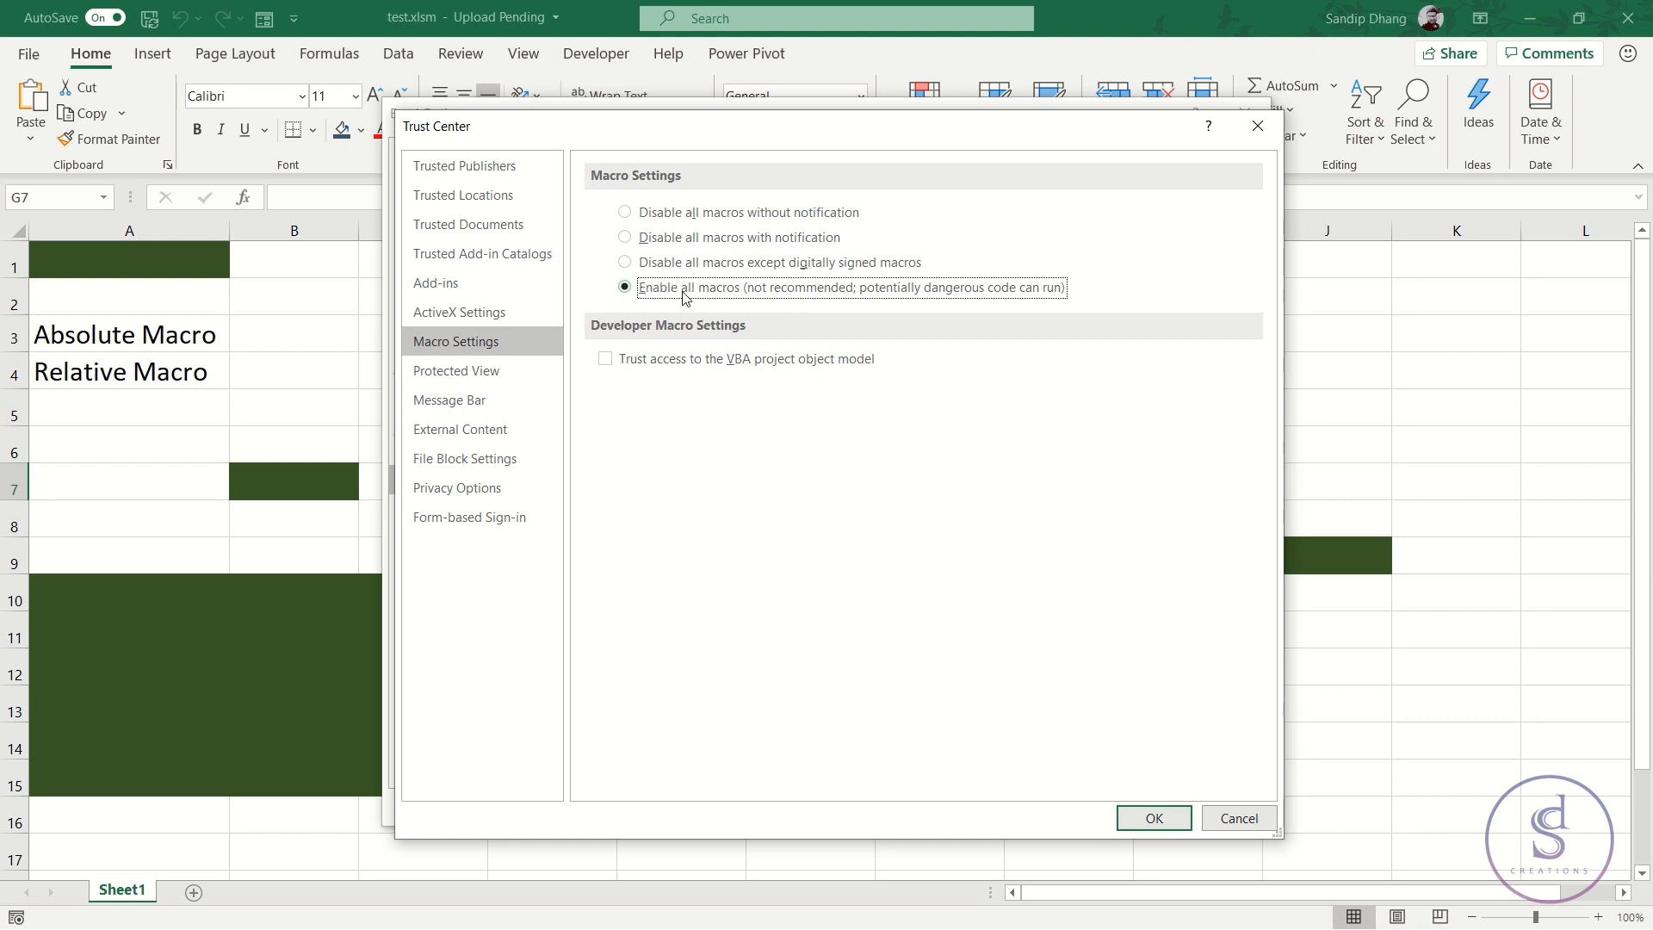
pyautogui.click(653, 241)
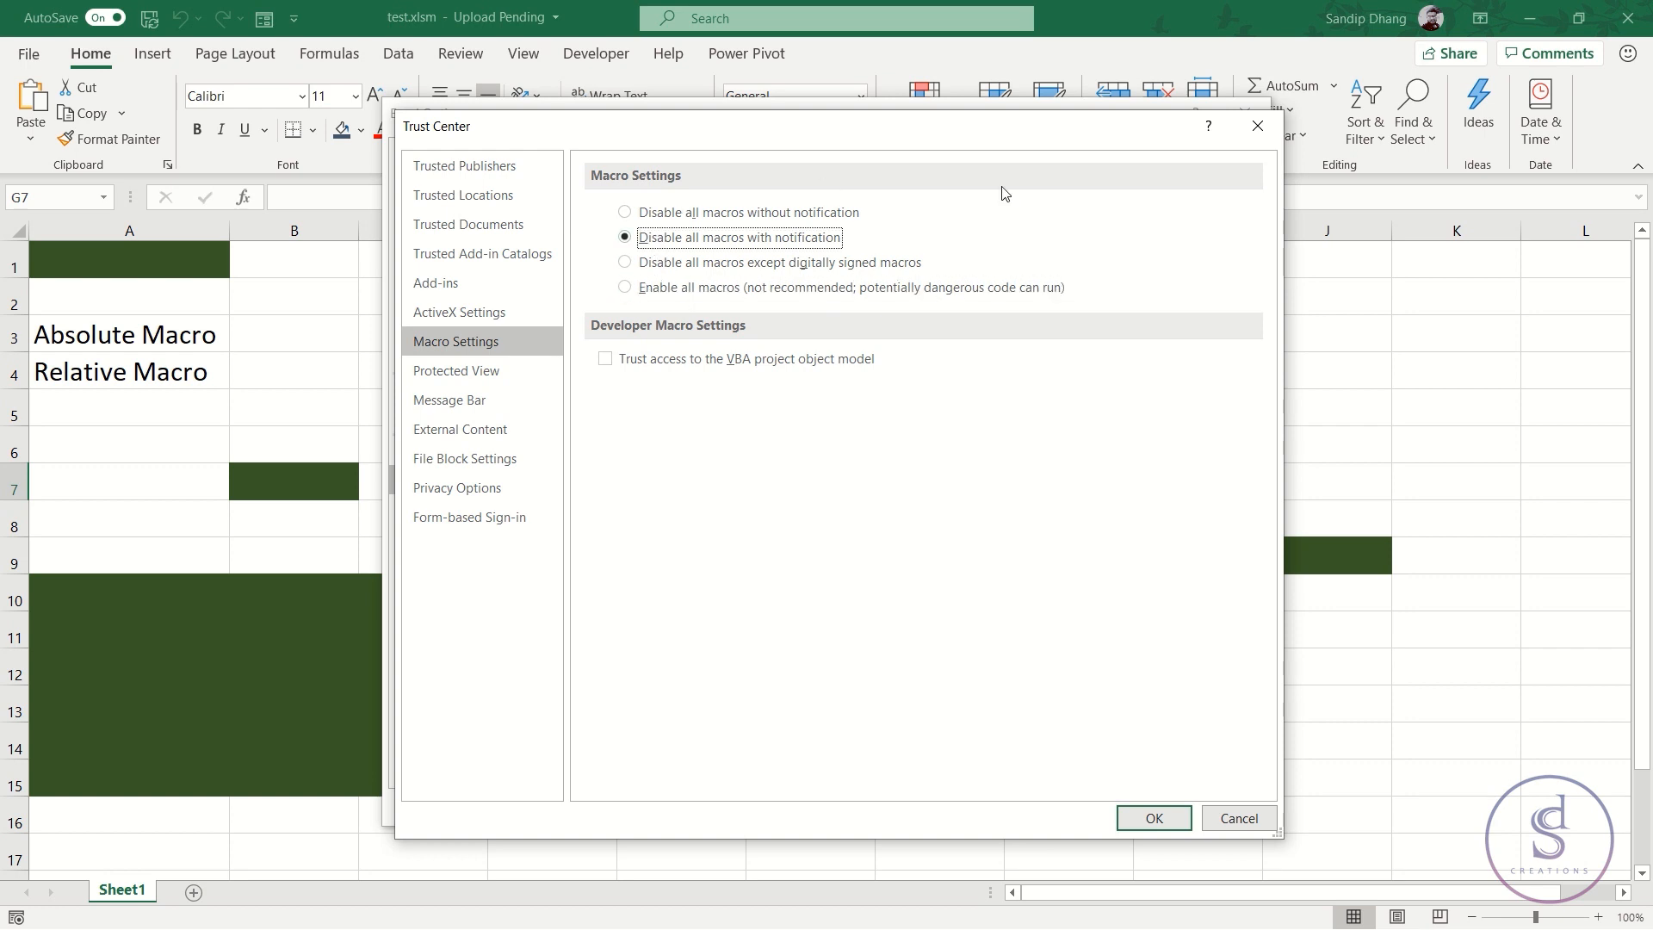
pyautogui.click(1257, 125)
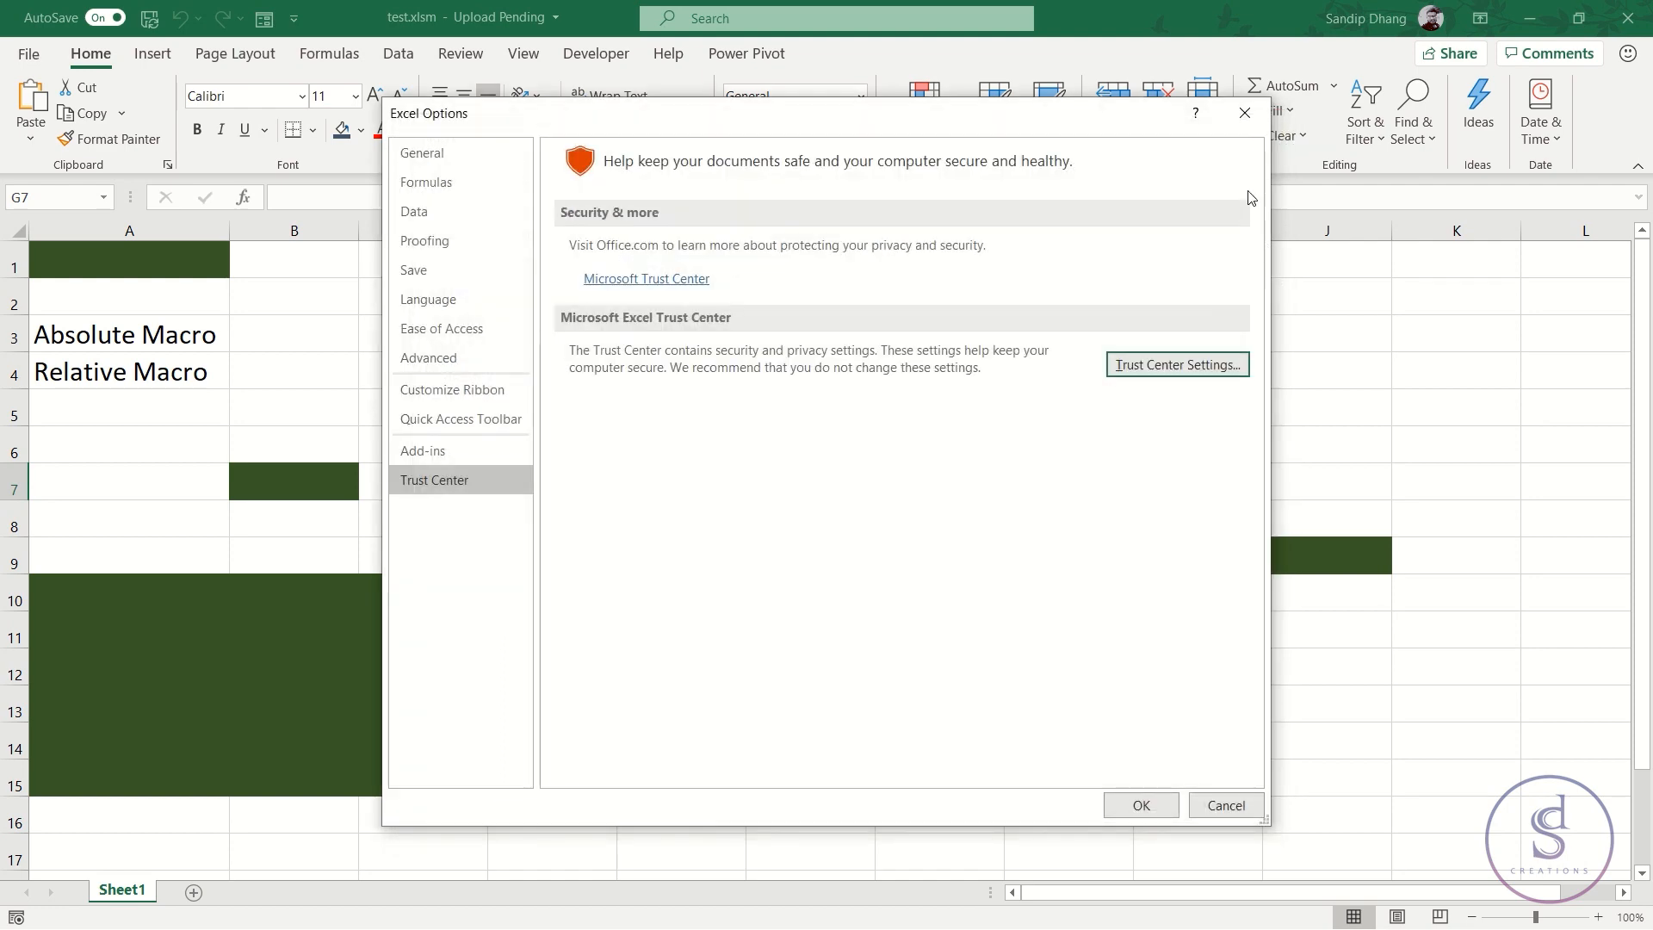
pyautogui.click(1246, 115)
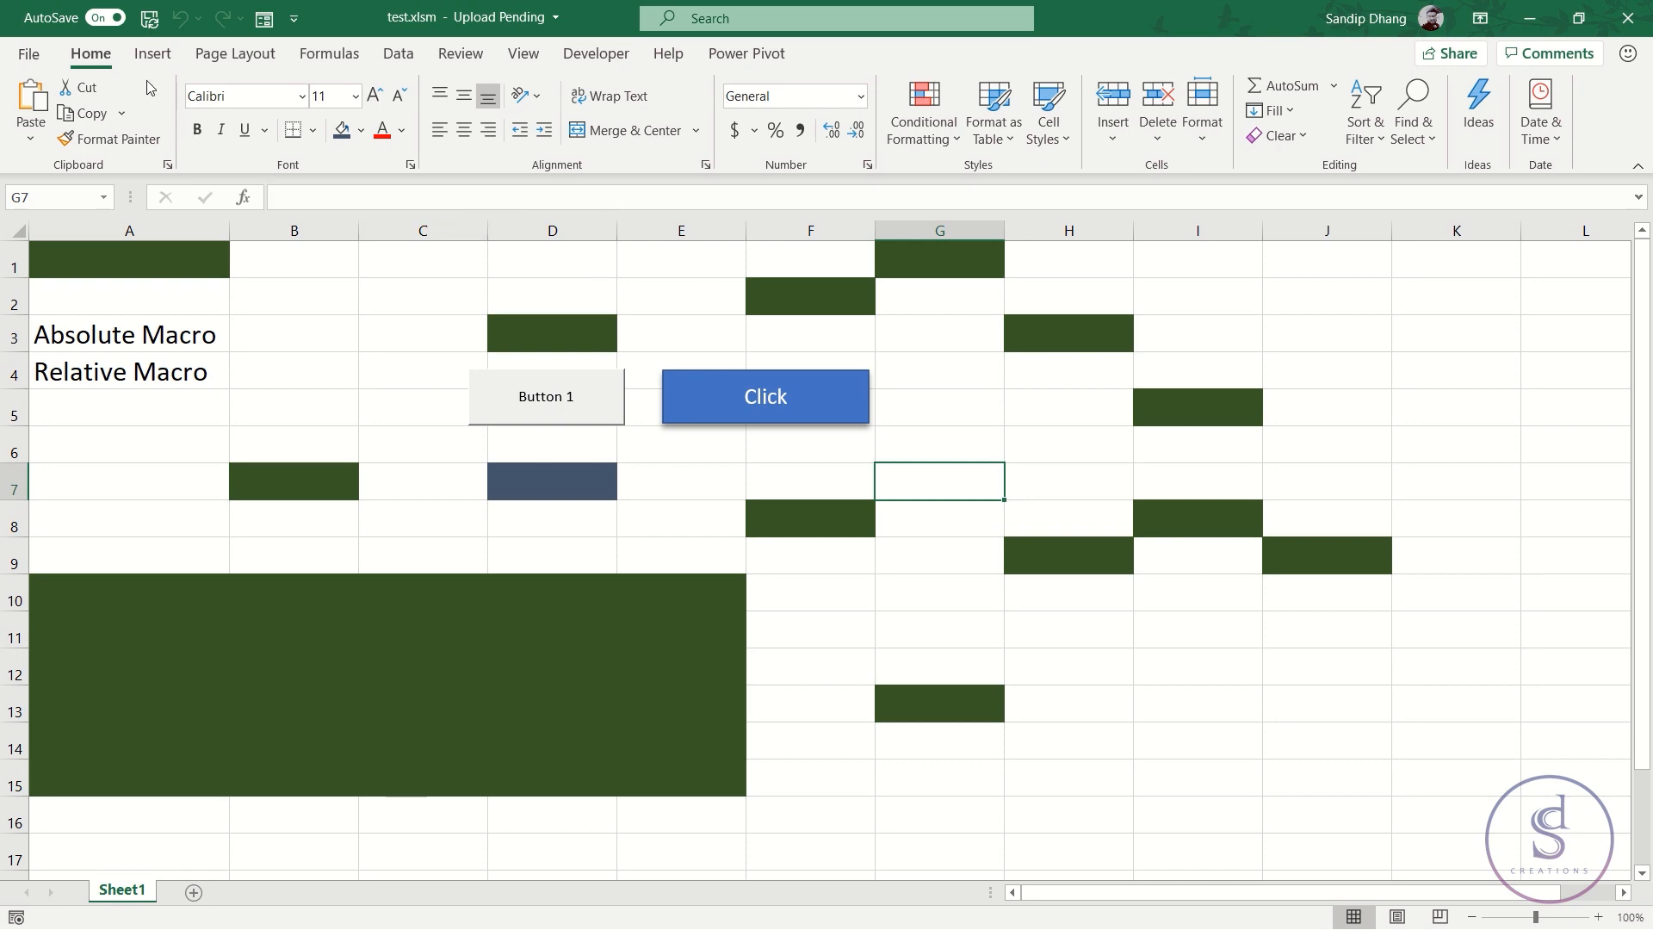
# Reopen the Trust Center's Macro Settings, select Enable all macros, and close the options without applying the choice
pyautogui.click(28, 54)
pyautogui.click(62, 895)
pyautogui.click(472, 482)
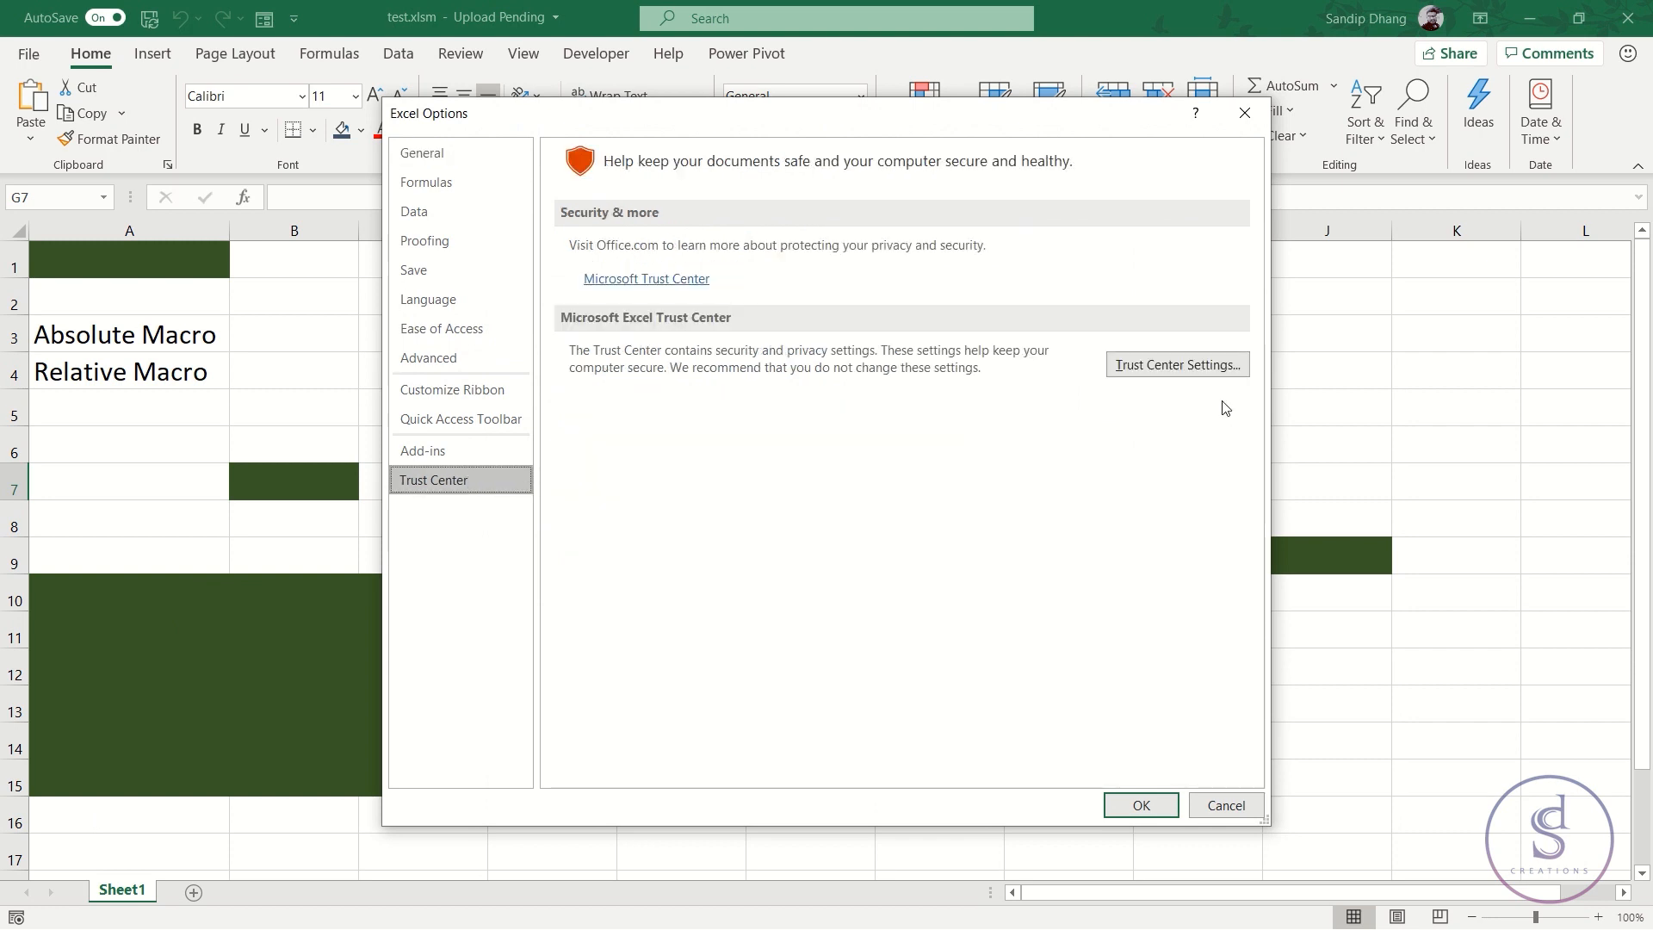
pyautogui.click(1154, 366)
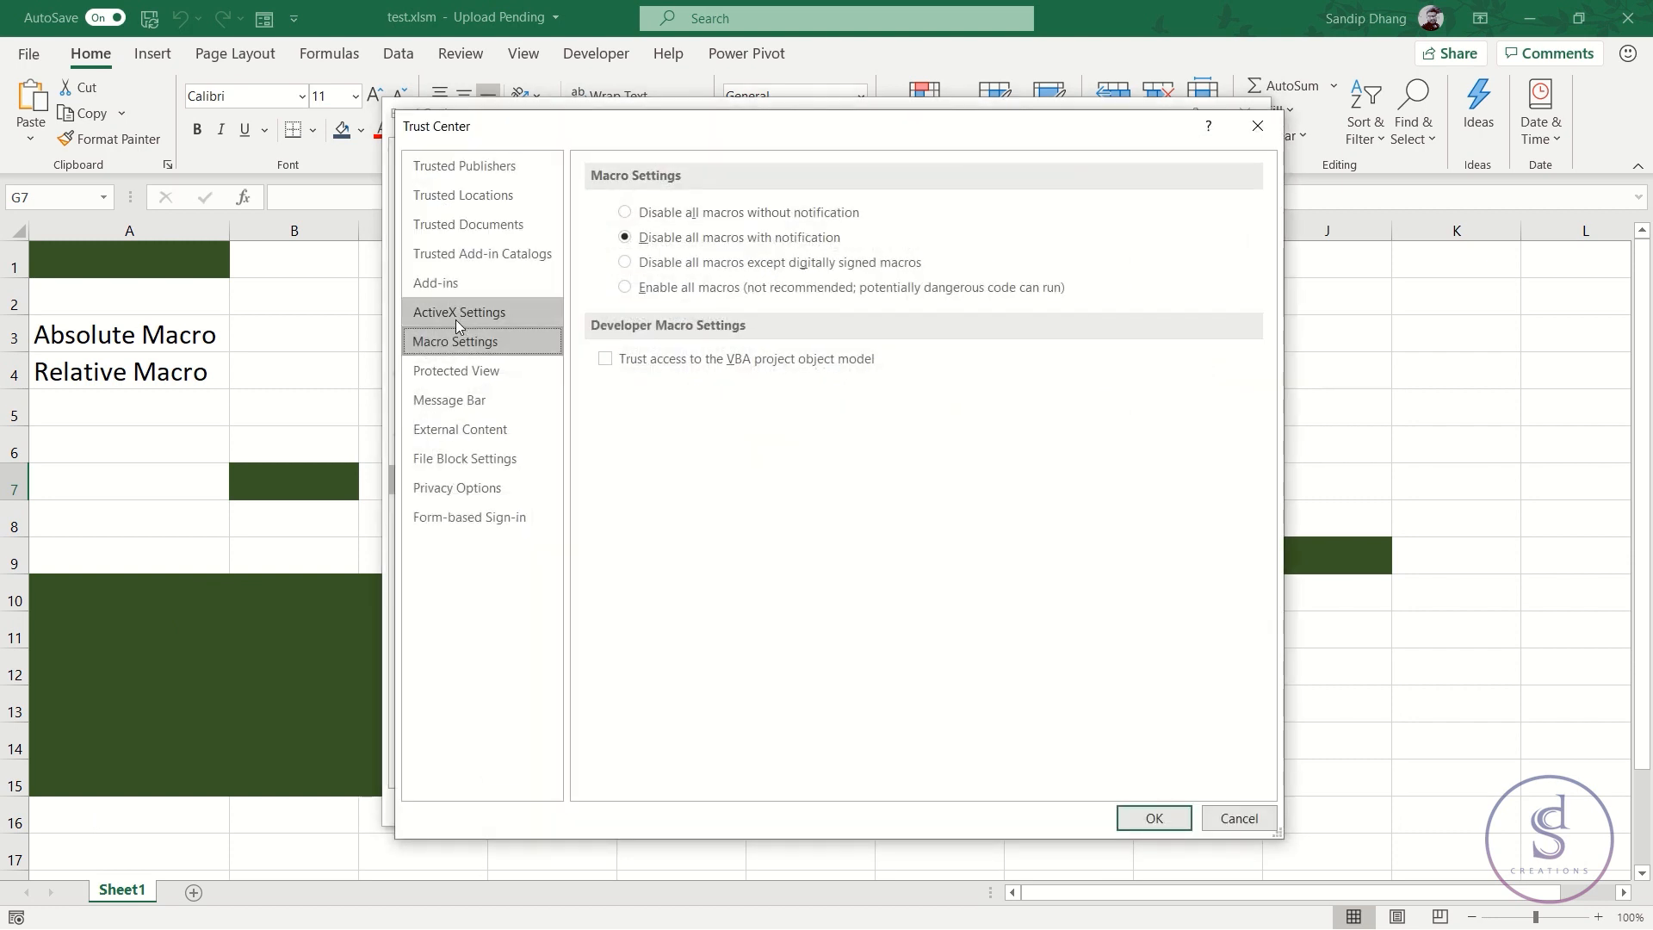
pyautogui.click(625, 287)
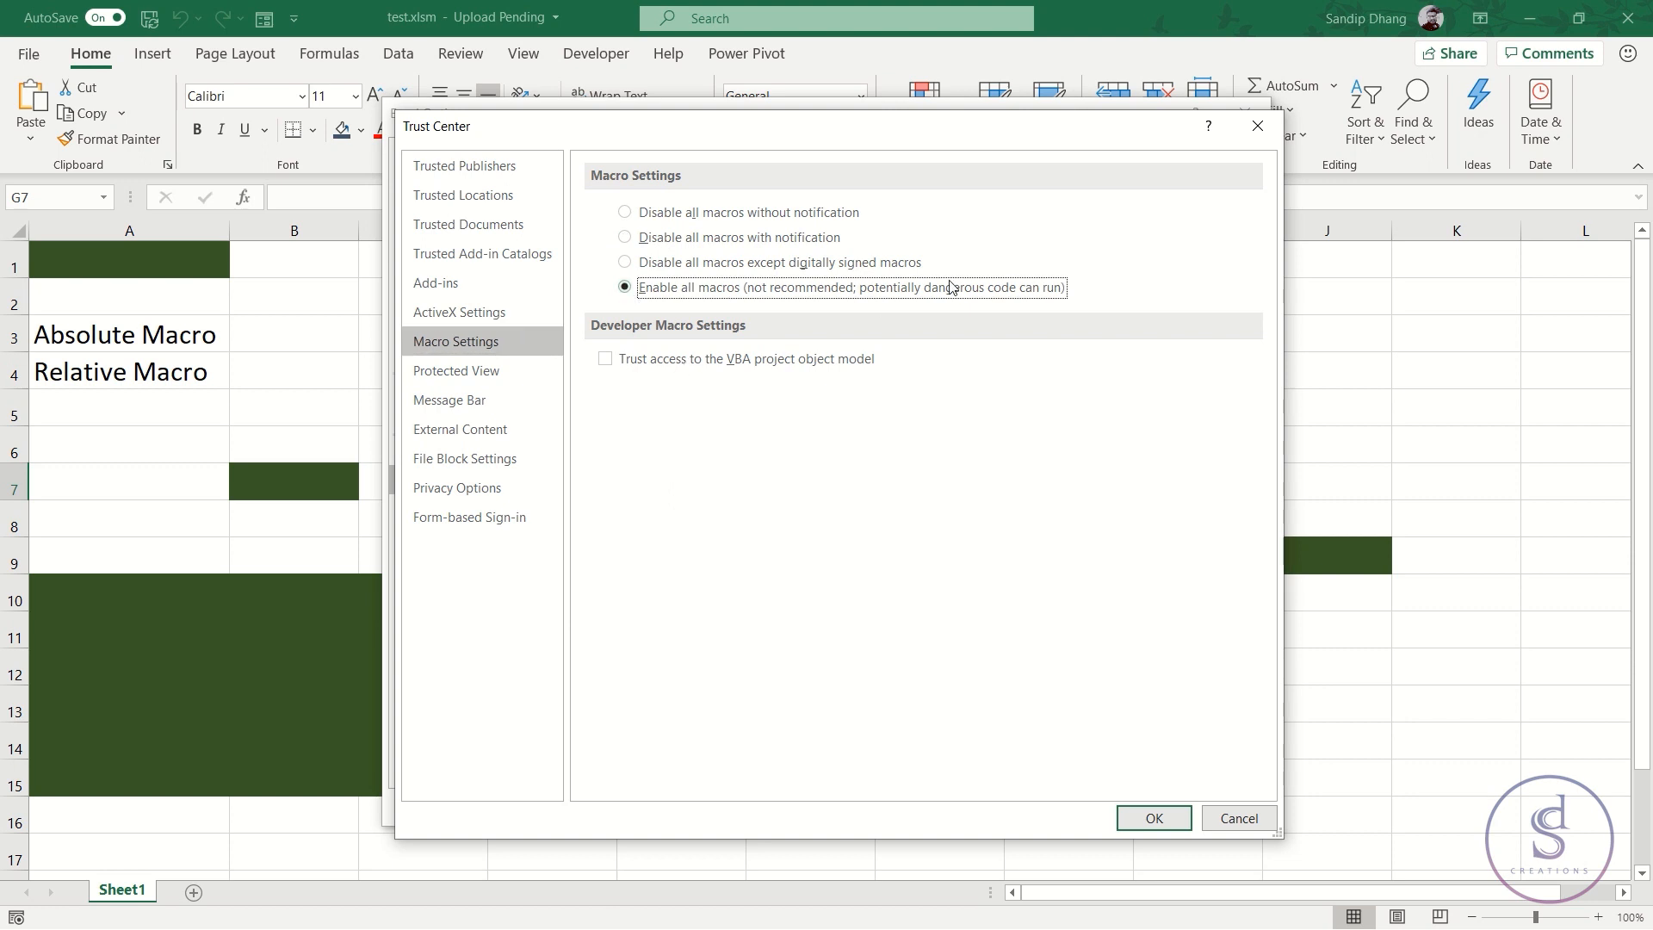
pyautogui.click(1257, 125)
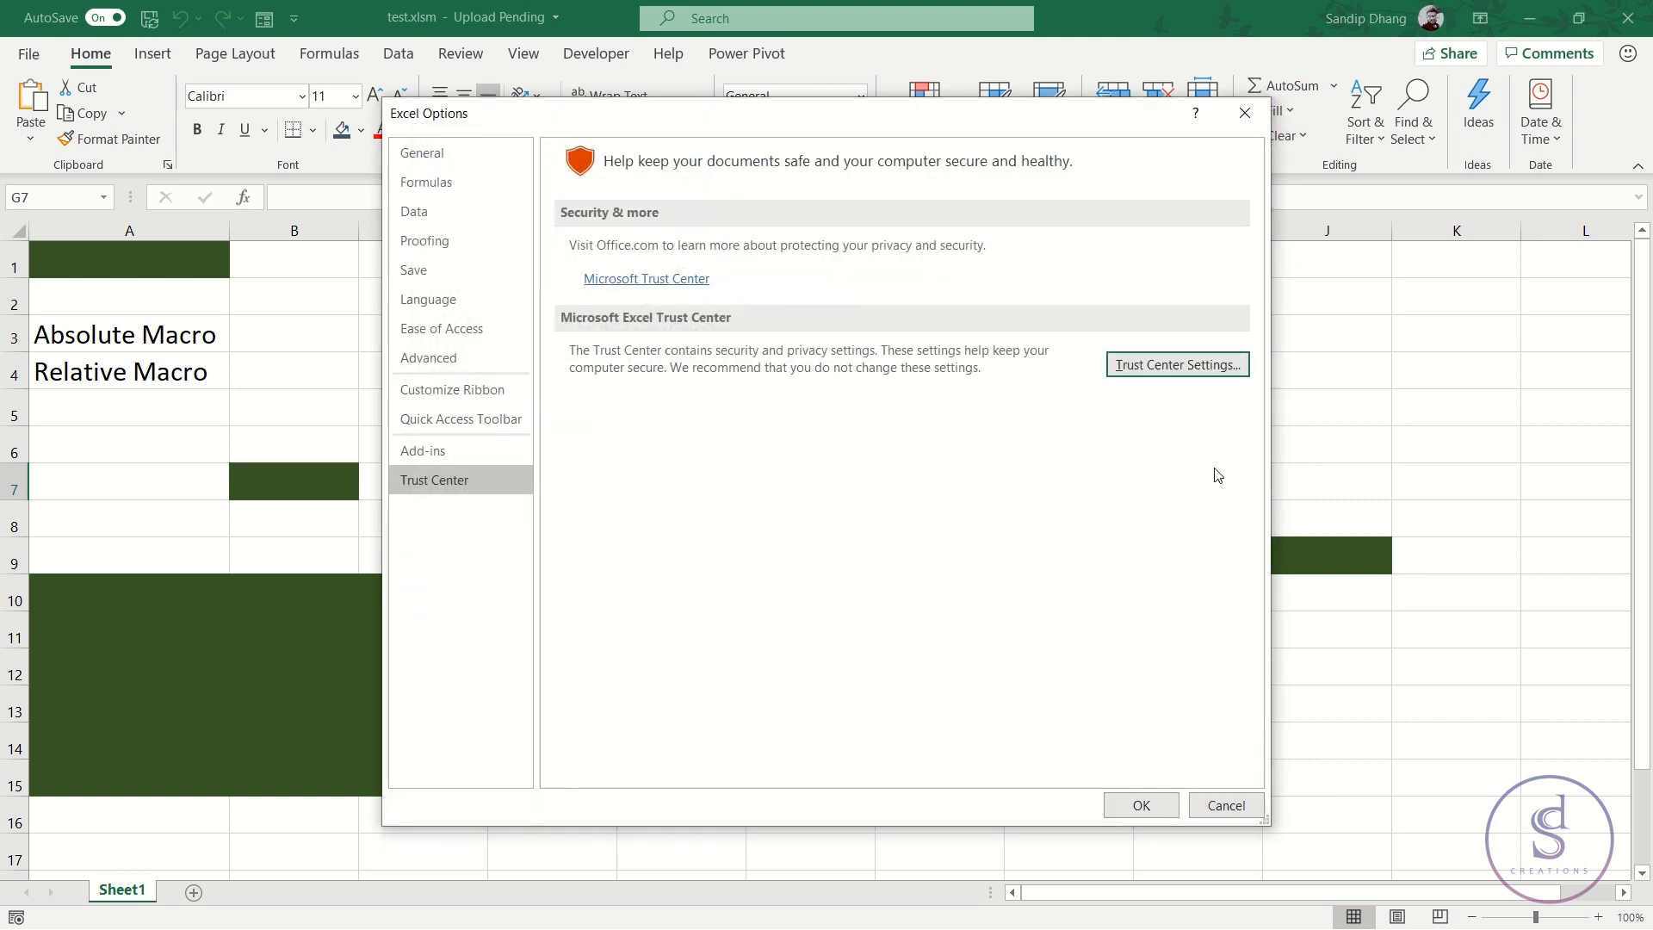
pyautogui.click(1244, 113)
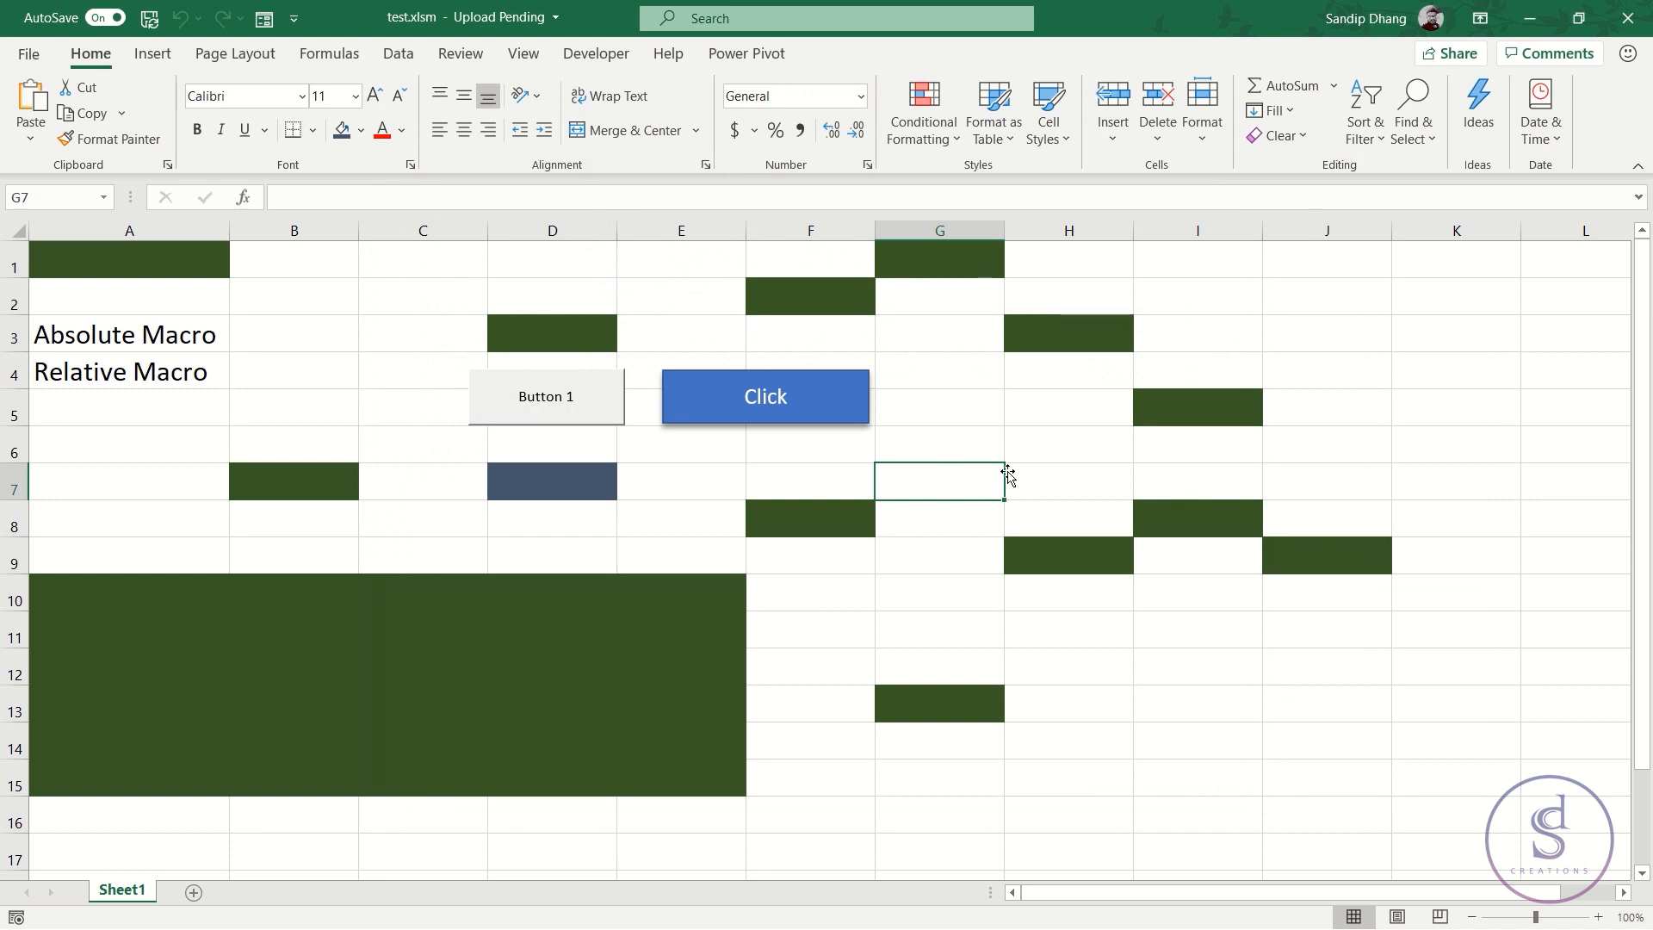
# Color cell G5 by running the Click shape's macro, and run Button 1's macro with cell H7 selected
pyautogui.click(956, 417)
pyautogui.click(834, 413)
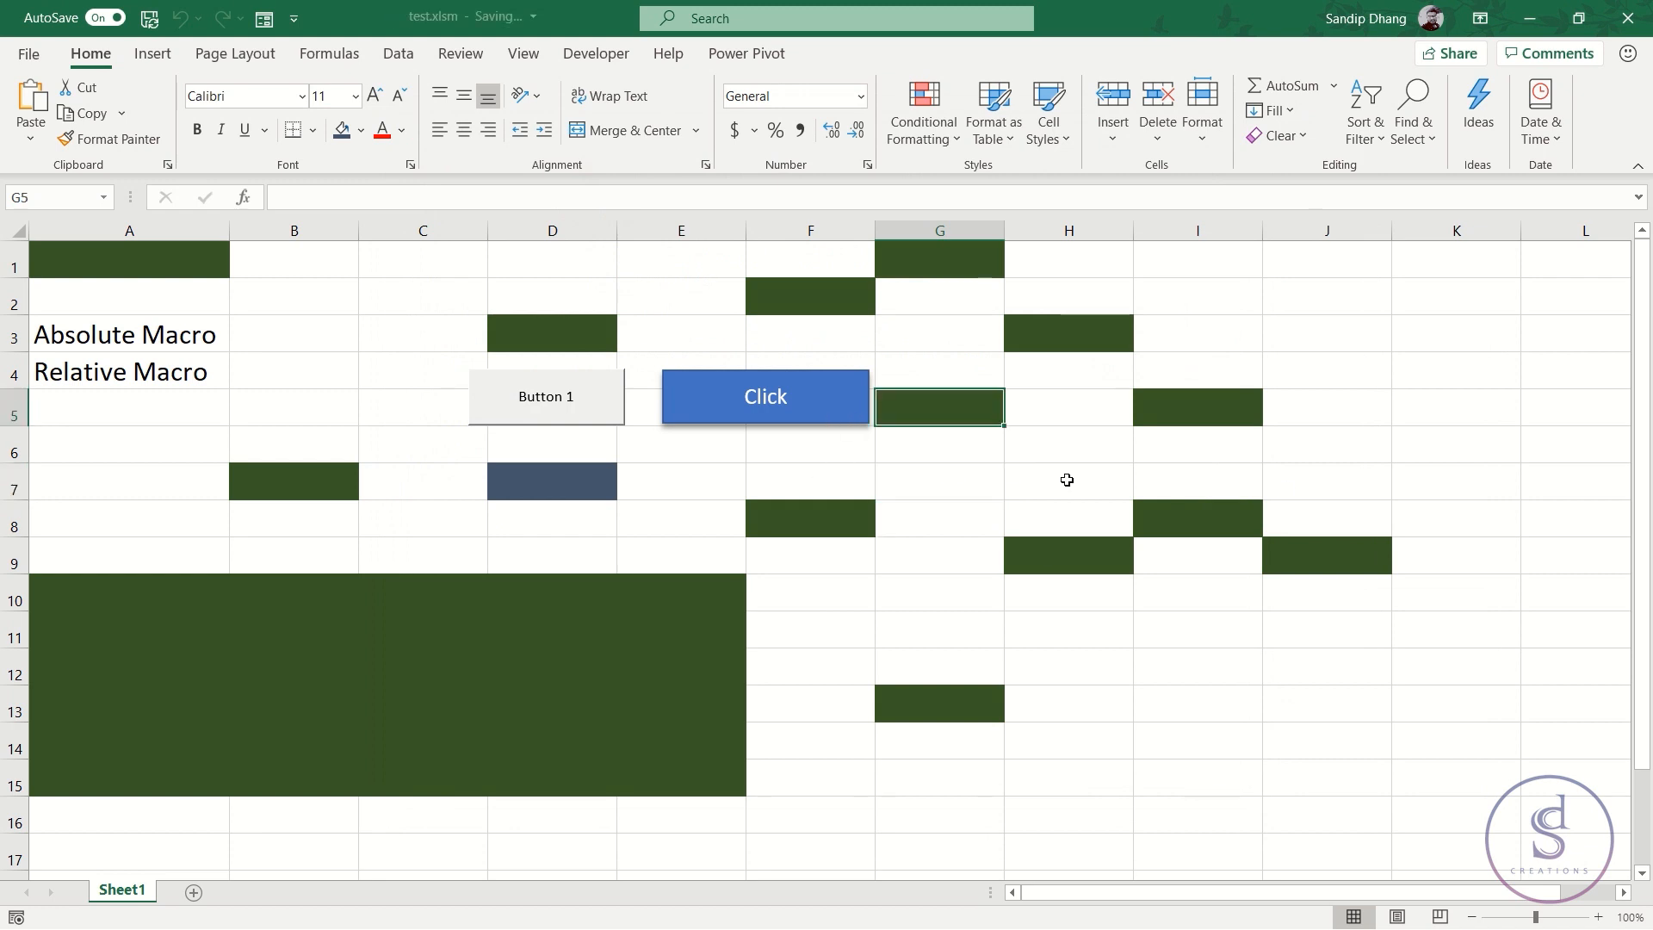
pyautogui.click(607, 422)
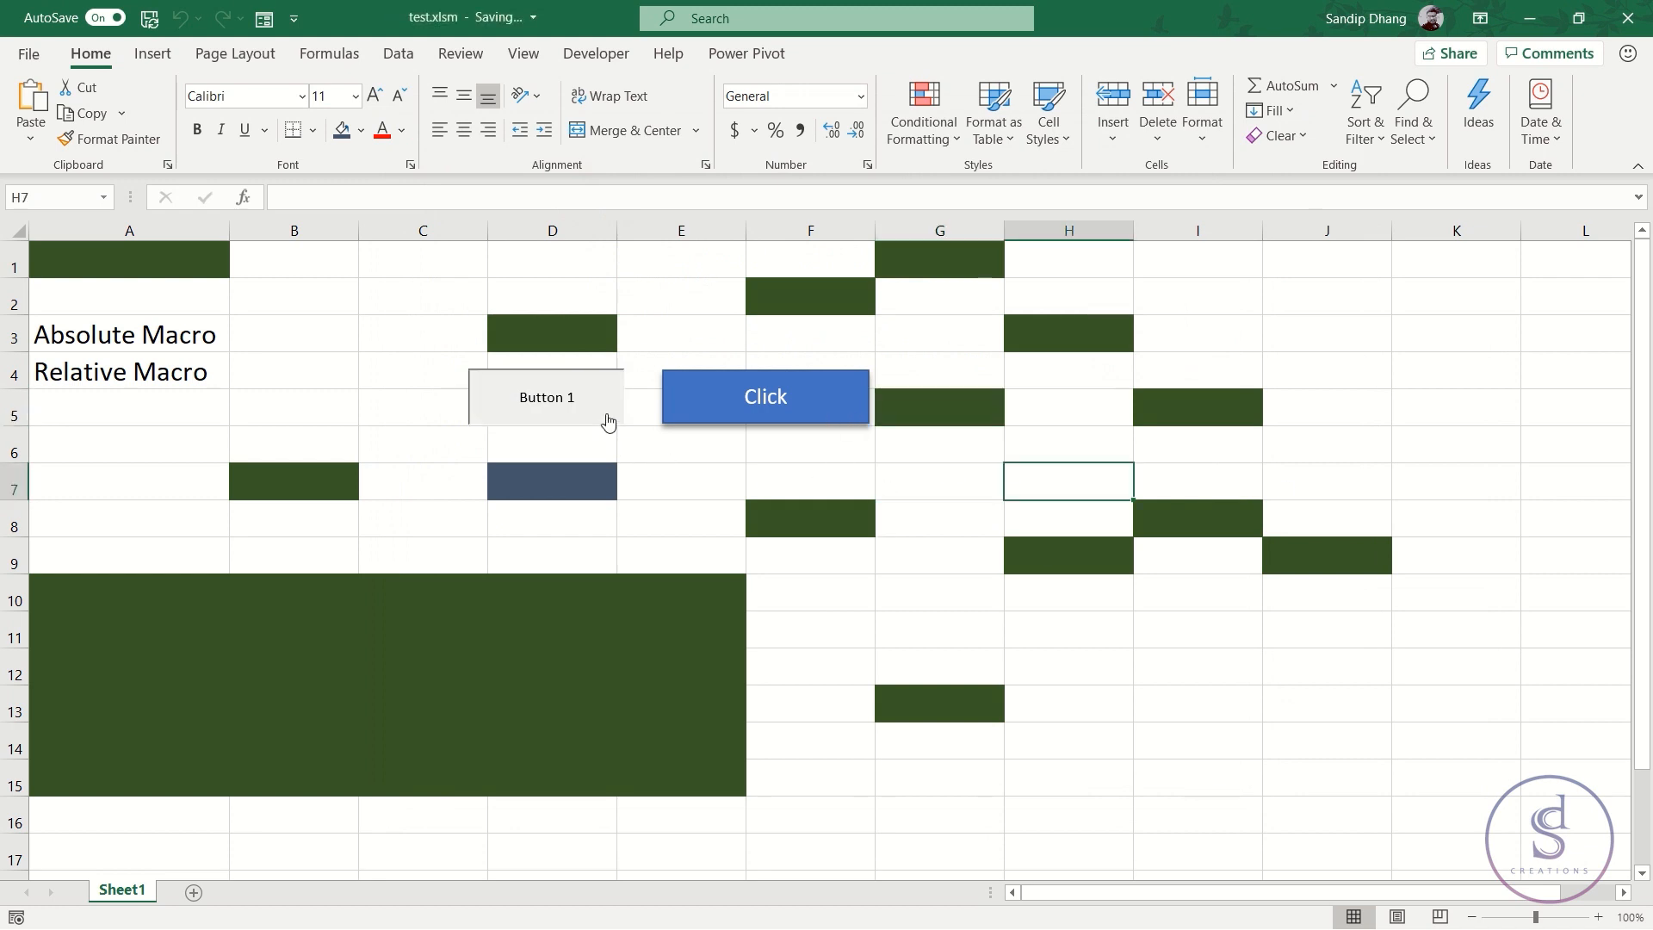